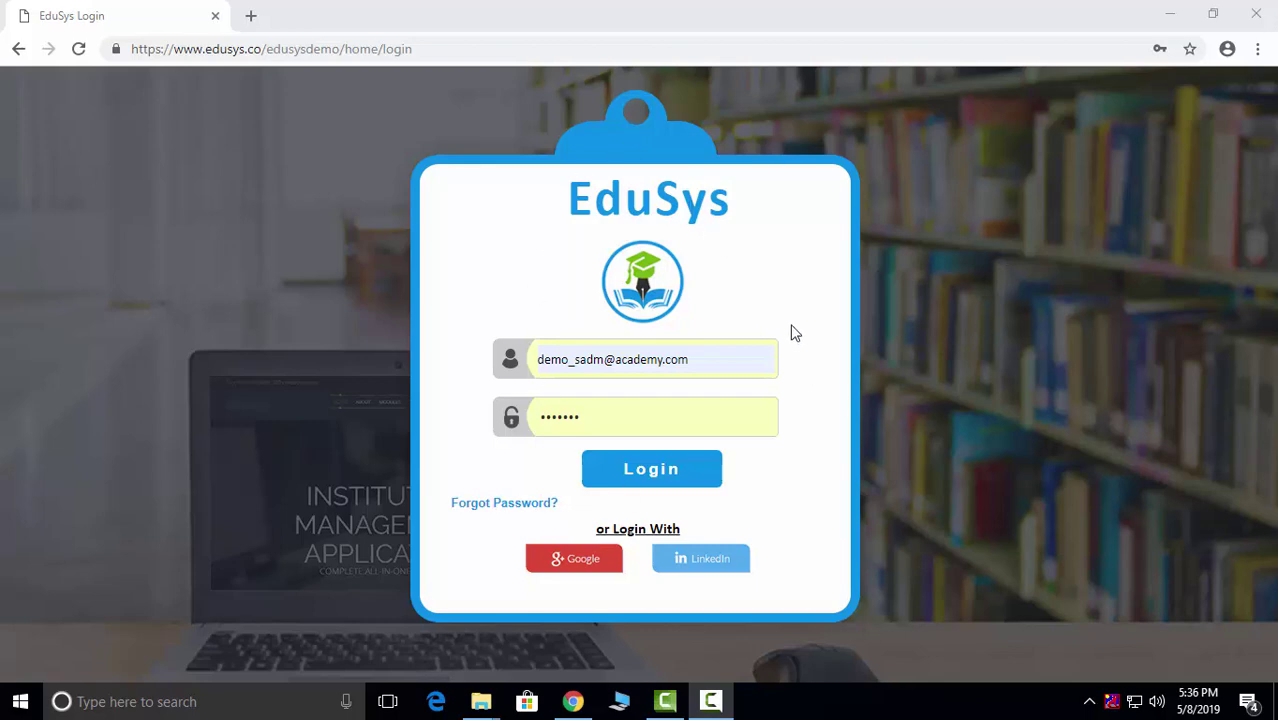
# - Log in to EduSys with the prefilled demo administrator credentials
pyautogui.click(715, 355)
pyautogui.tripleClick(626, 357)
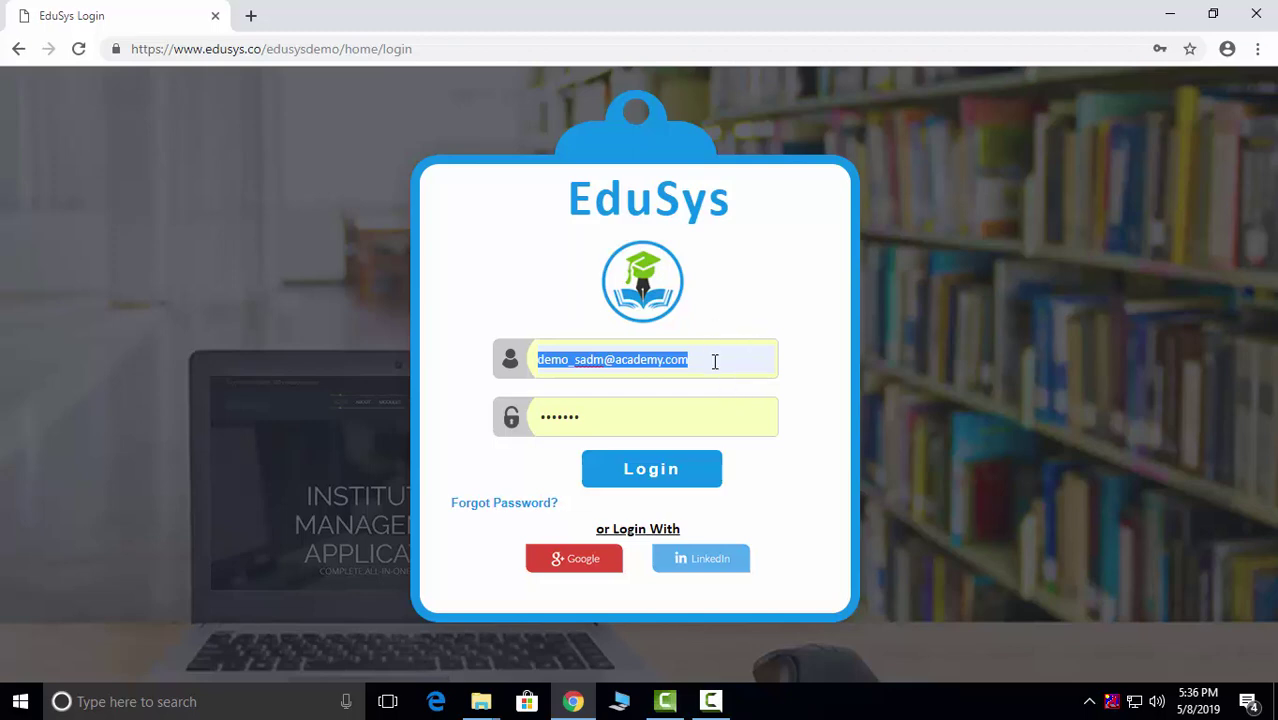
pyautogui.click(656, 474)
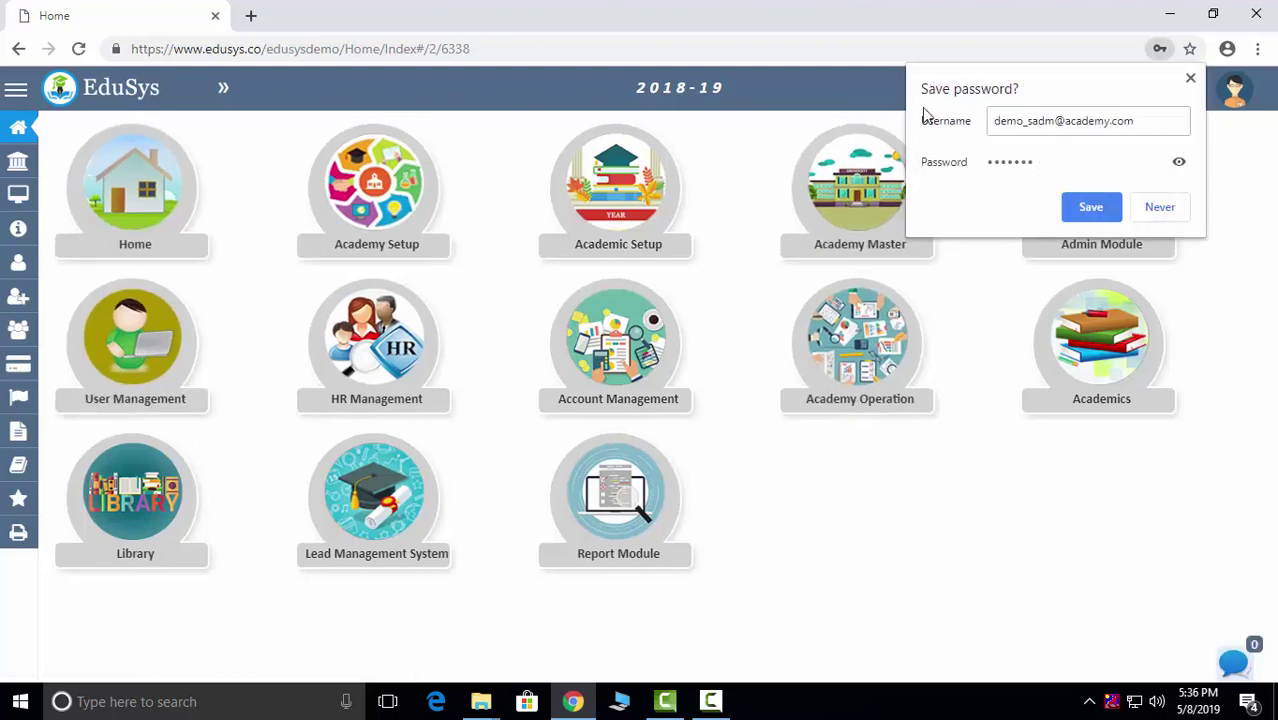
# - Save the login in Chrome and browse the interface languages without switching, ending on To-Do
pyautogui.click(1110, 203)
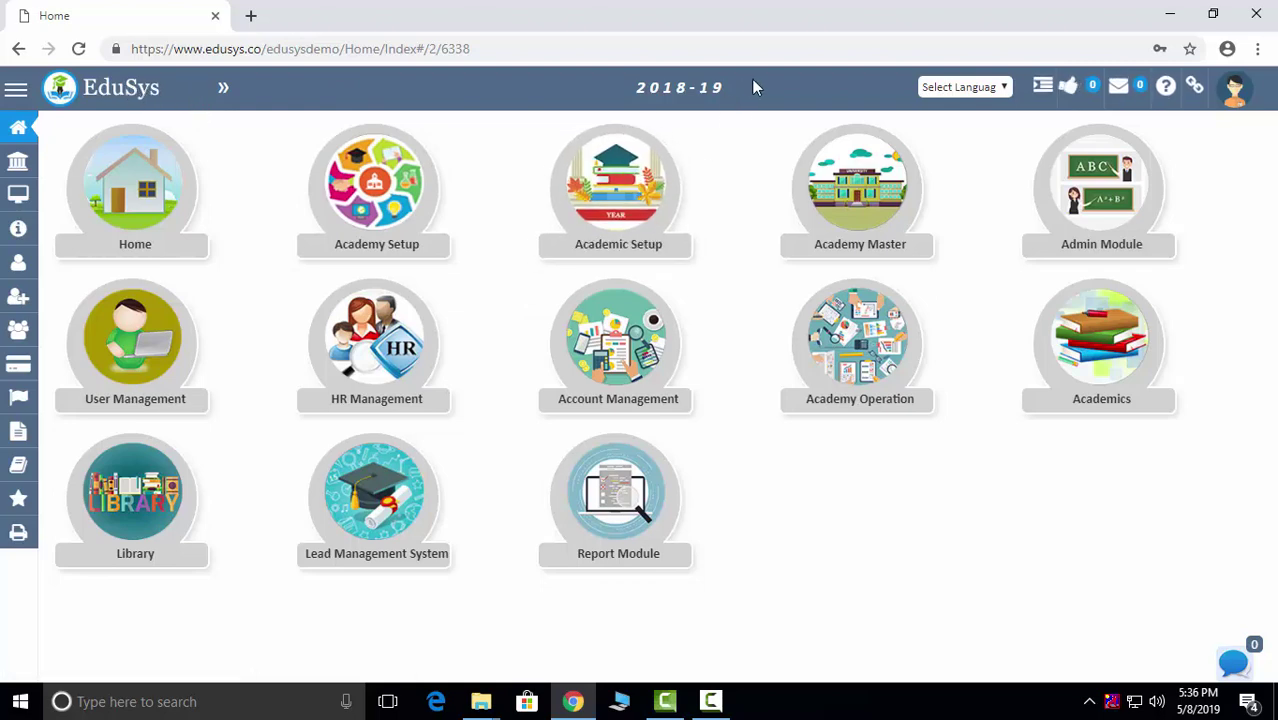
pyautogui.moveTo(751, 86); pyautogui.dragTo(635, 90)
pyautogui.click(985, 88)
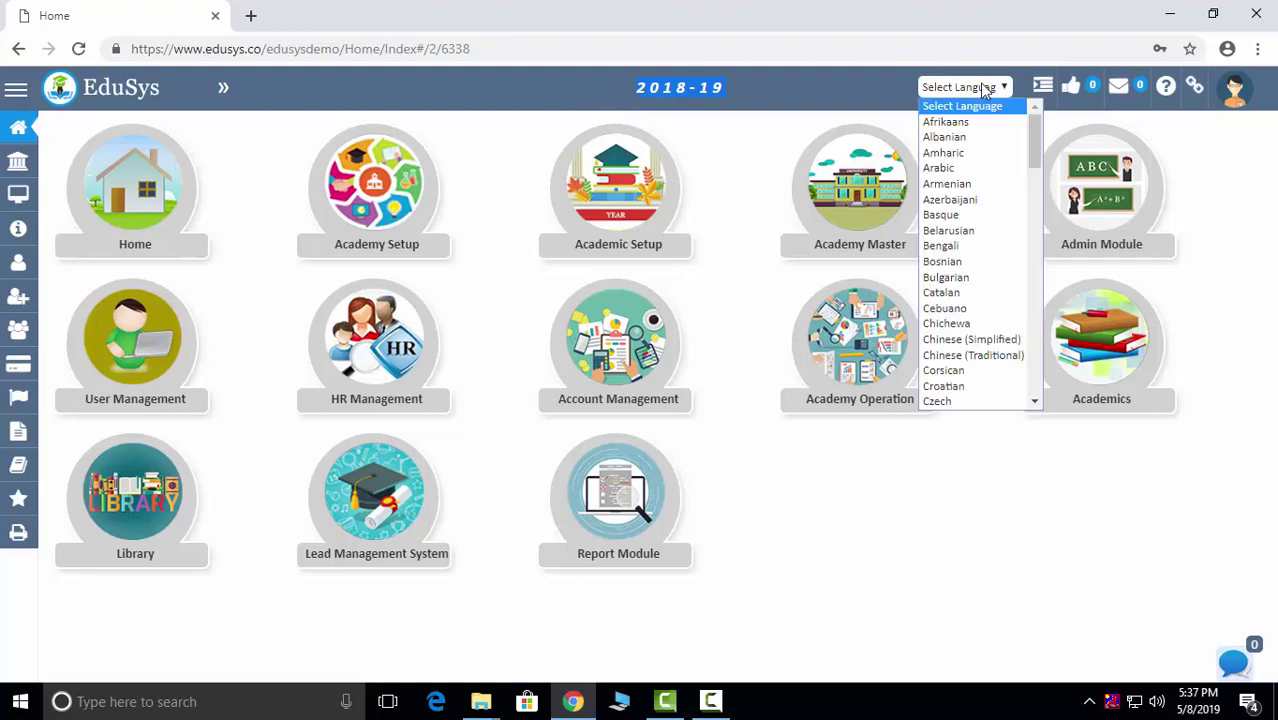
pyautogui.moveTo(1041, 120); pyautogui.dragTo(1038, 390)
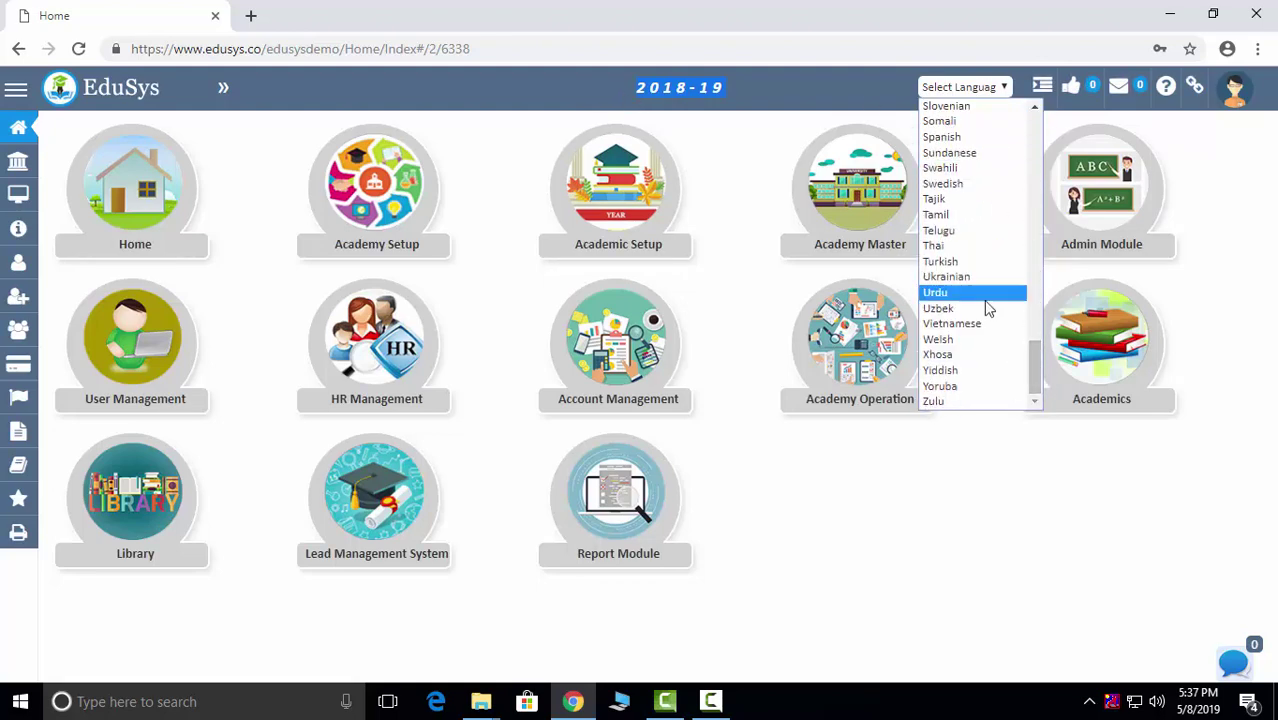
pyautogui.click(848, 71)
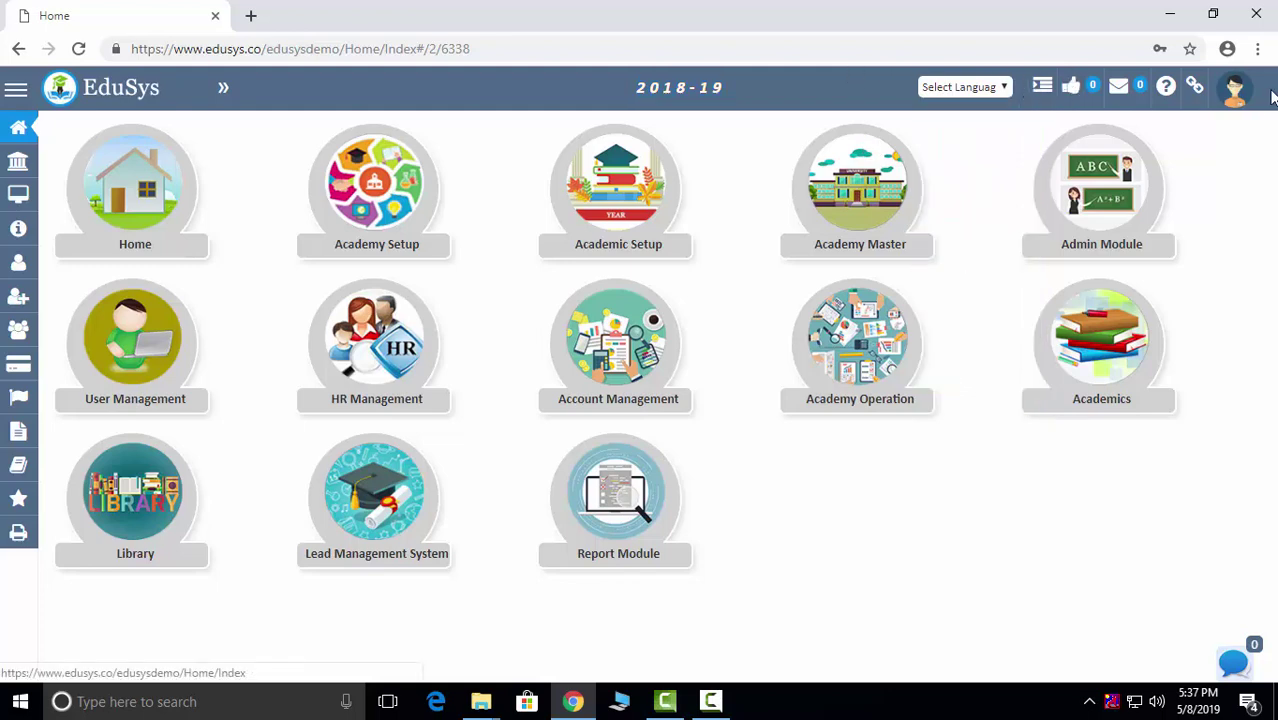
pyautogui.click(1041, 87)
# - Filter the to-do list to Pending items, view the polls, then open the inbox
pyautogui.click(548, 216)
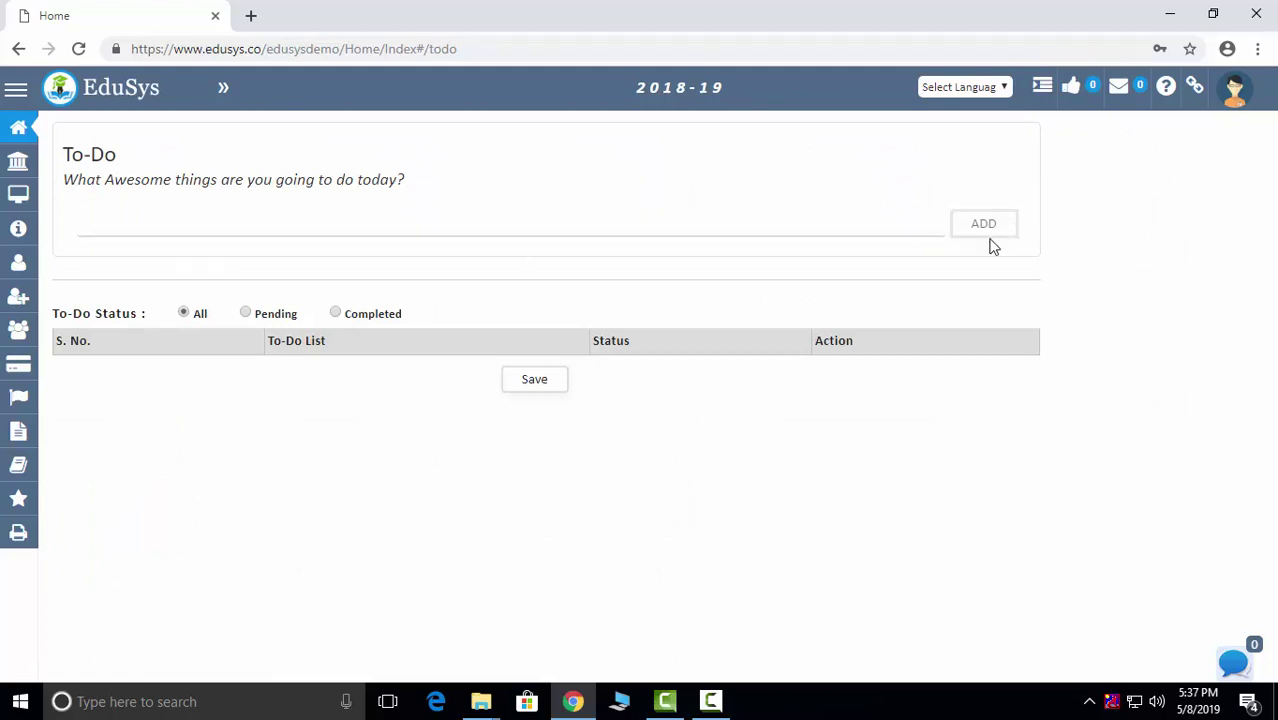
pyautogui.click(276, 318)
pyautogui.click(1071, 85)
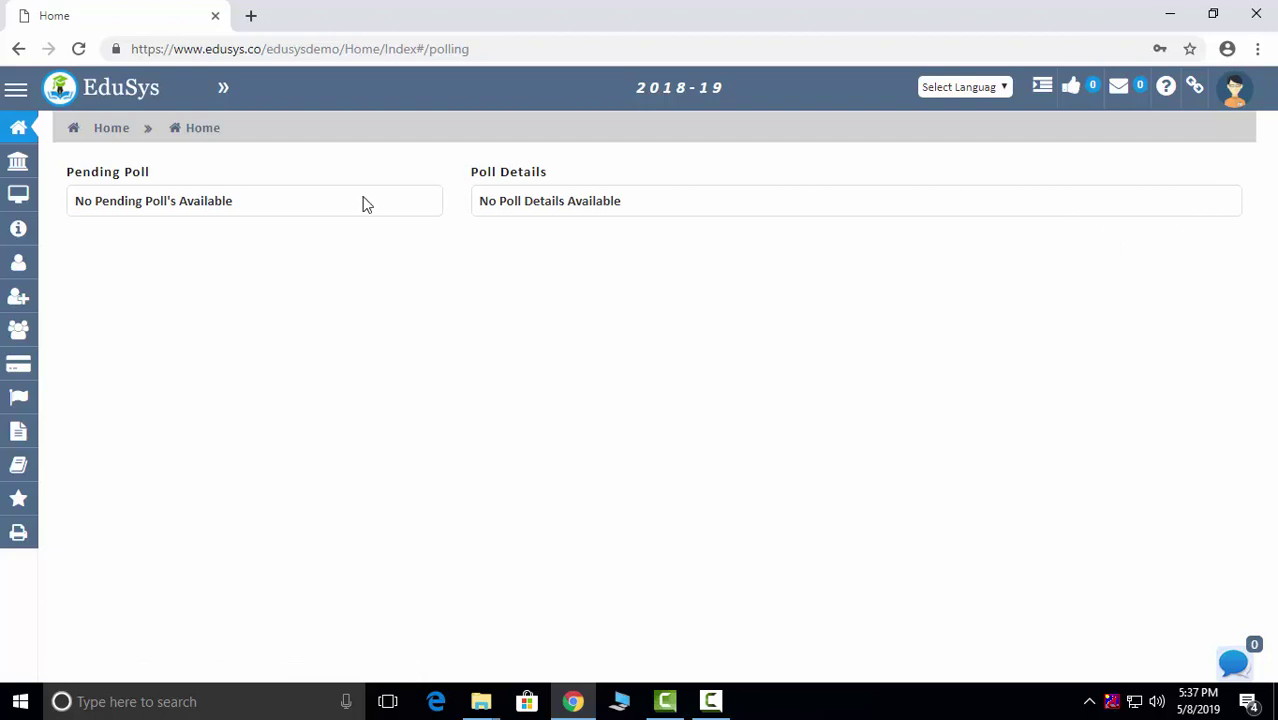
pyautogui.click(1118, 86)
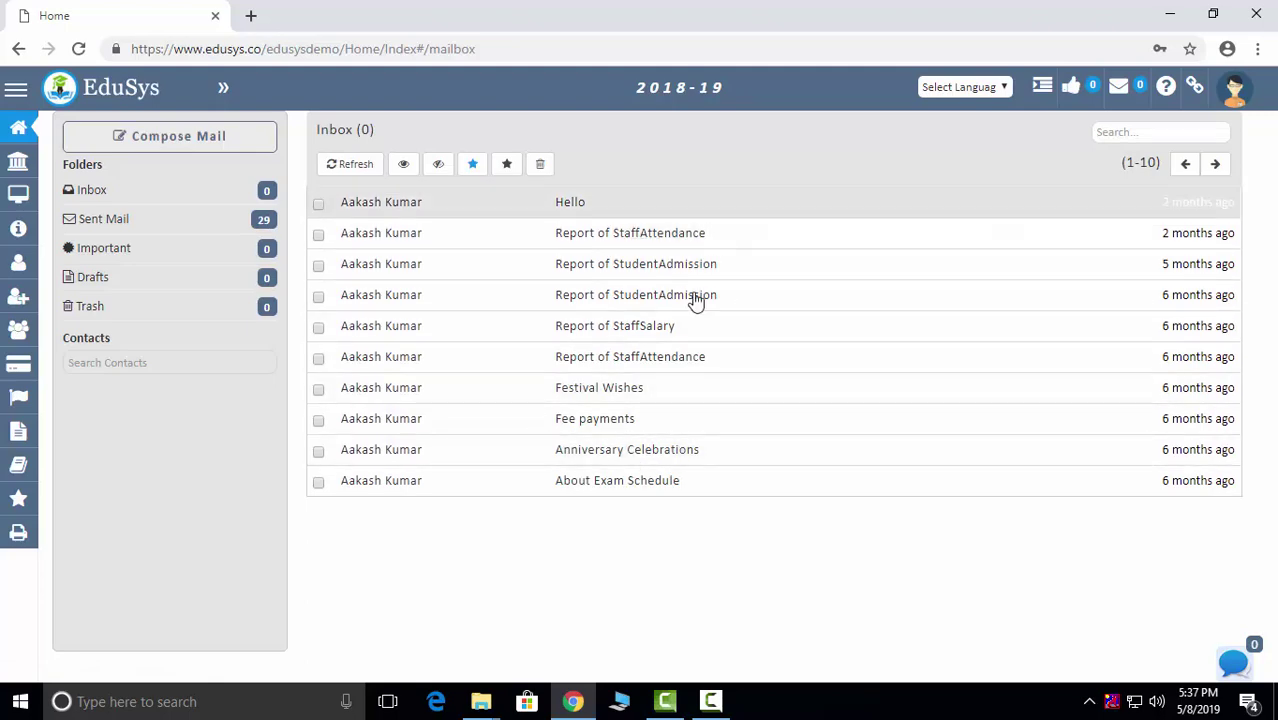
# - Read the Help notes, close the panel, and open the Campus Links page
pyautogui.click(1164, 88)
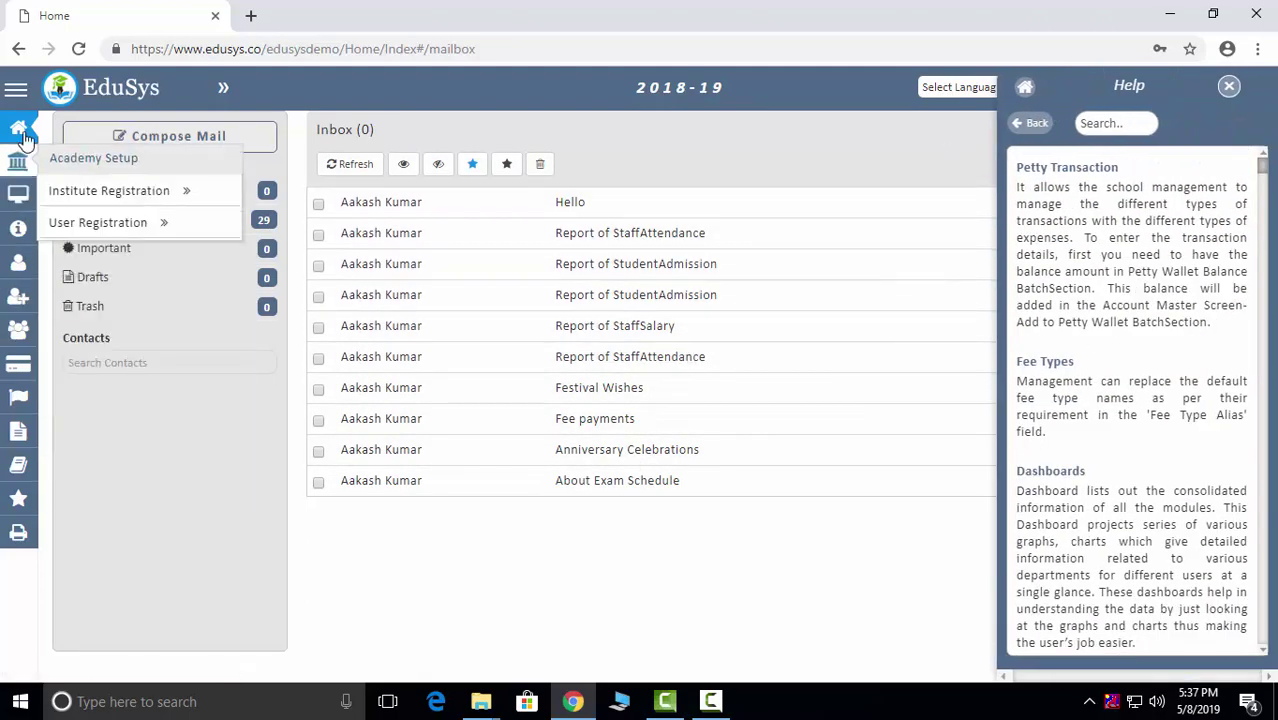
pyautogui.moveTo(9, 144)
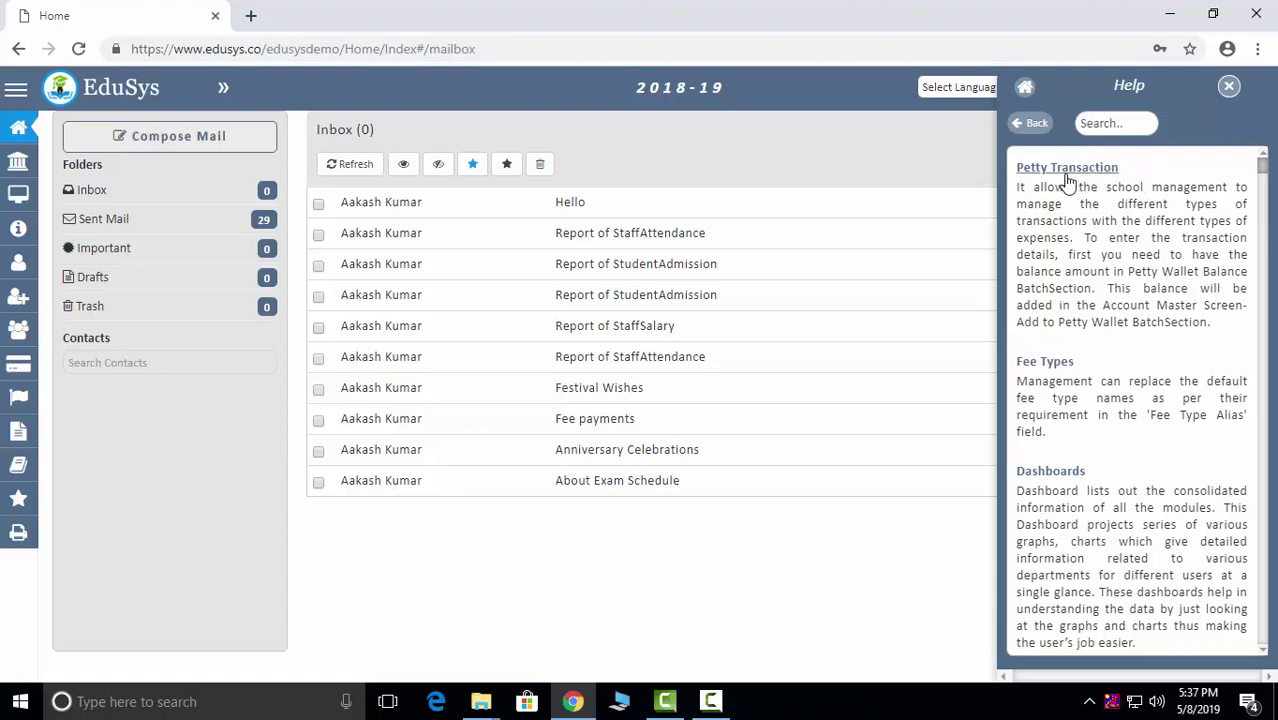
pyautogui.click(1229, 86)
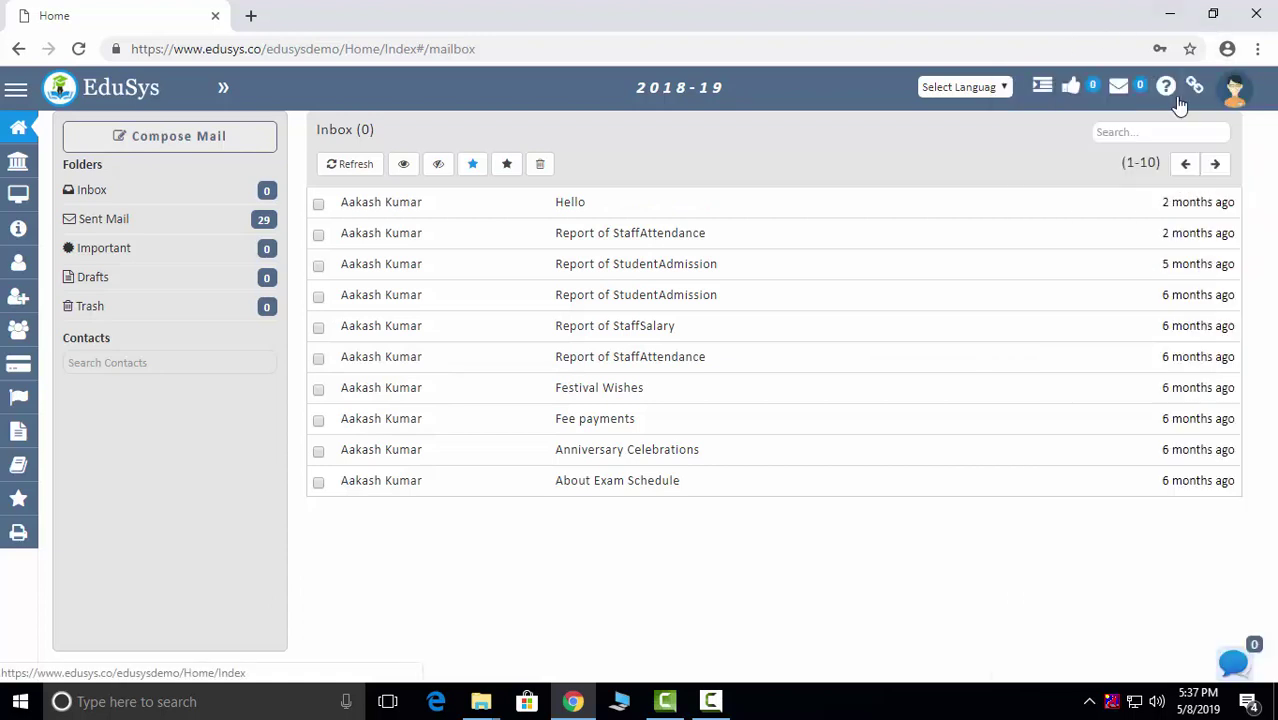
pyautogui.click(1195, 87)
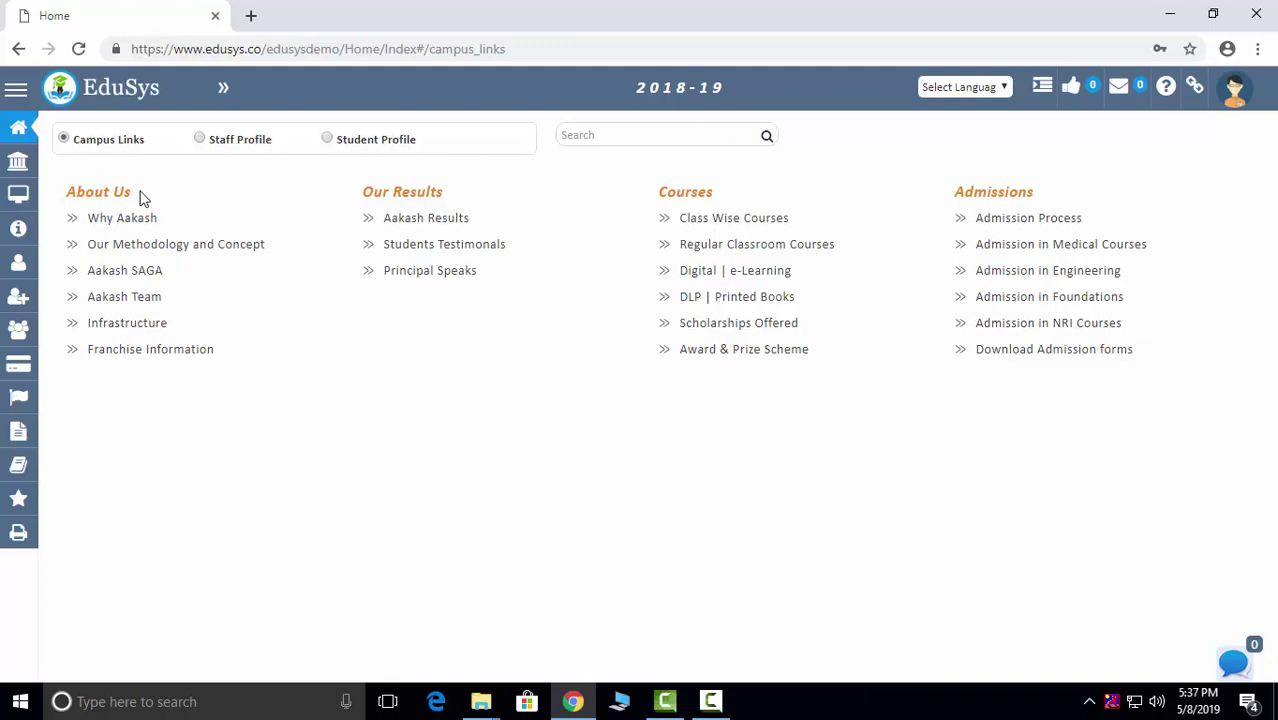
# - View the Staff Profile cards, then the Student Profile cards
pyautogui.click(200, 139)
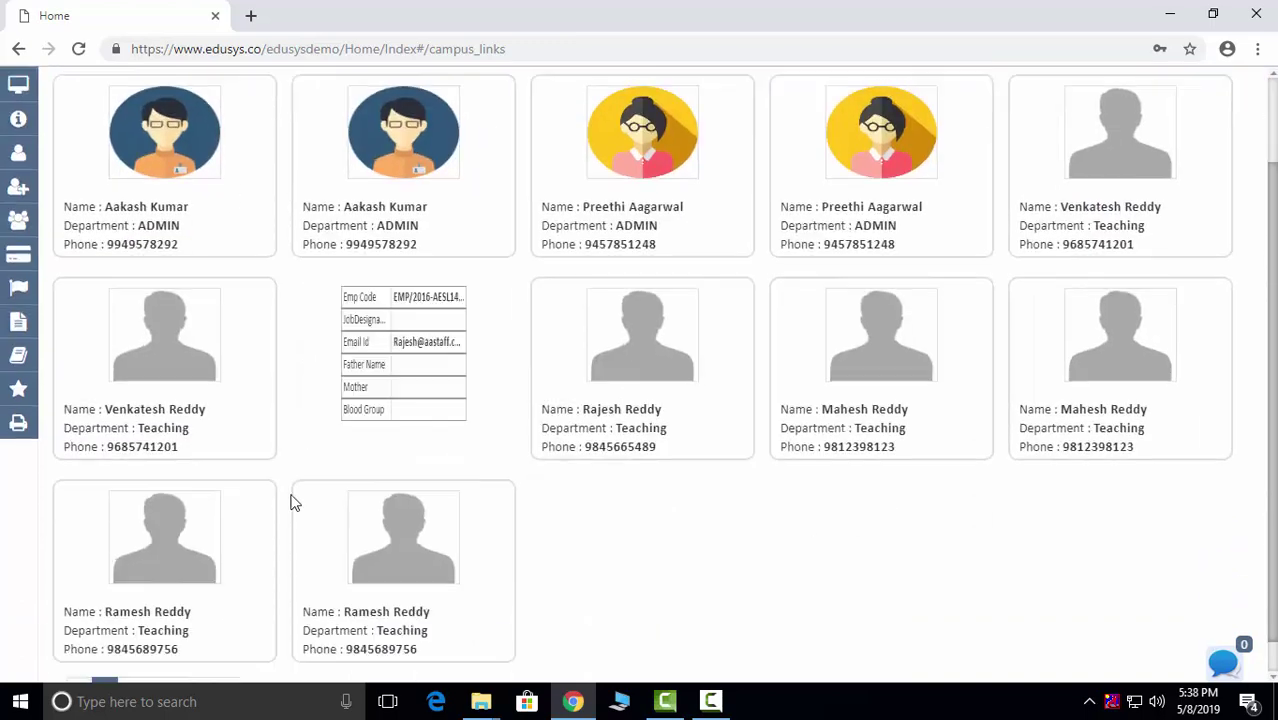
pyautogui.click(327, 139)
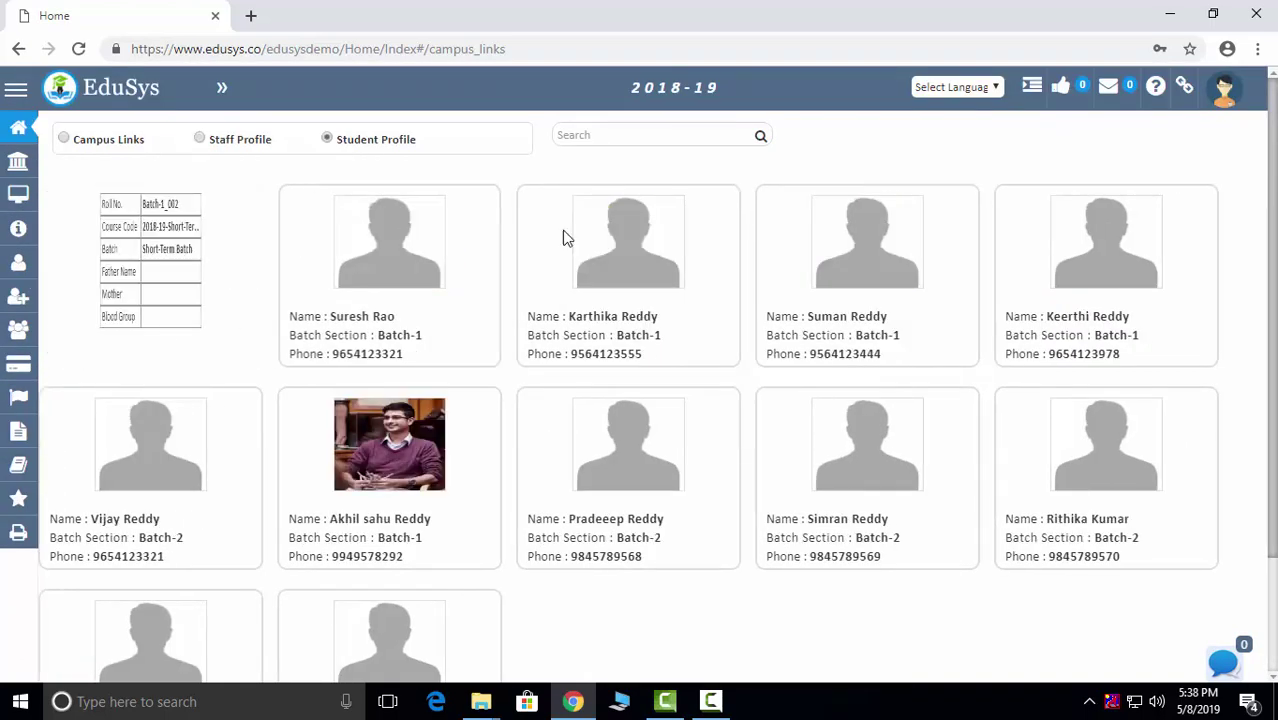
pyautogui.scroll(-1, 508, 443)
pyautogui.scroll(3, 1221, 91)
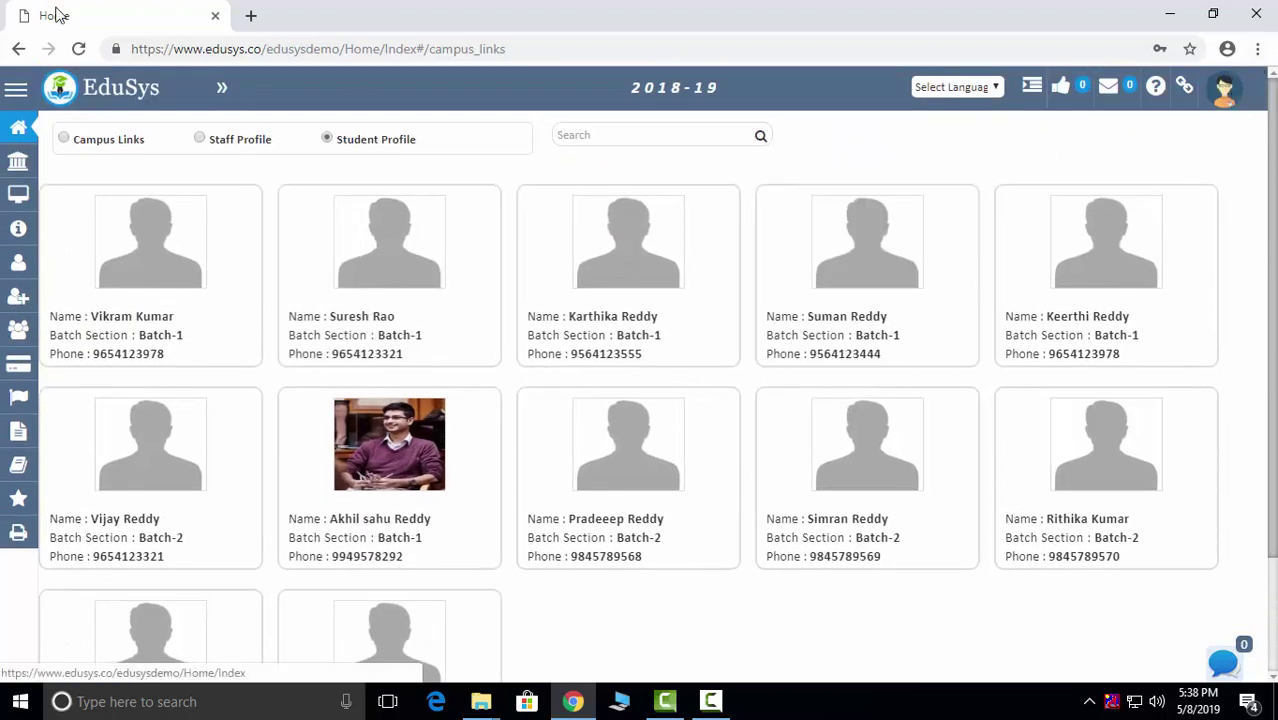
# - Review the DashBoard charts, then open Statistics > User Summary
pyautogui.click(66, 126)
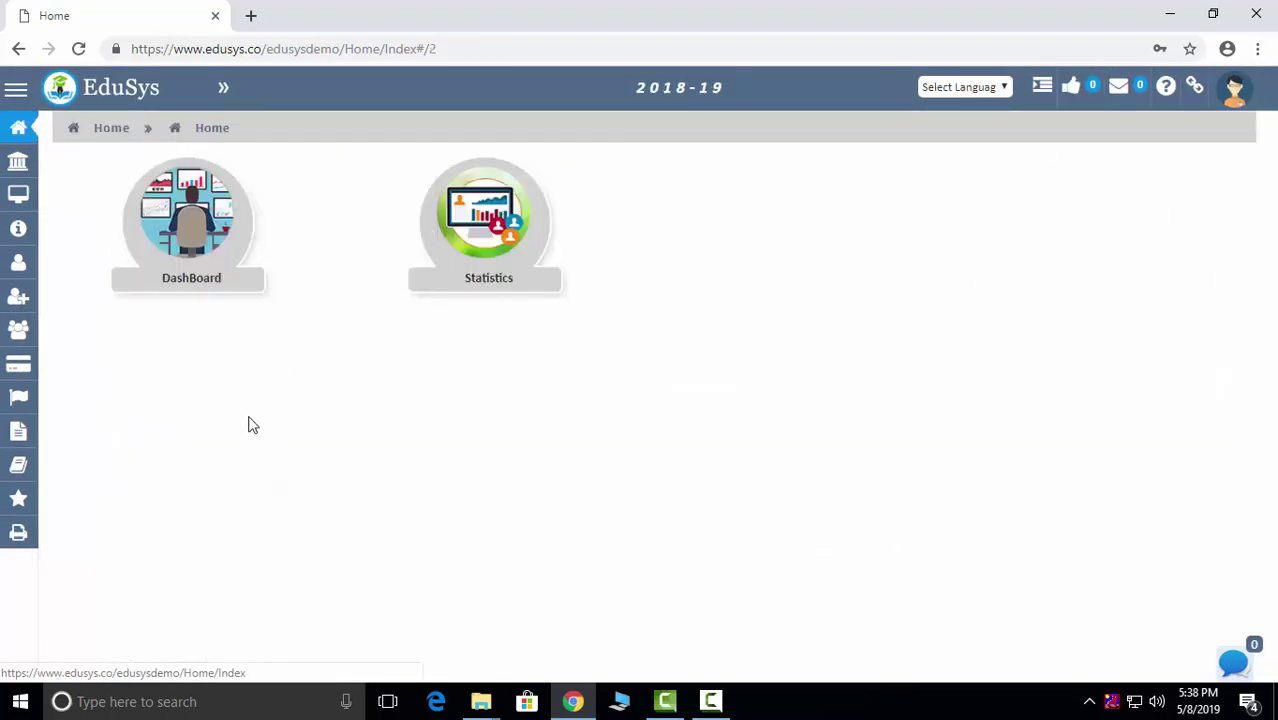
pyautogui.click(185, 220)
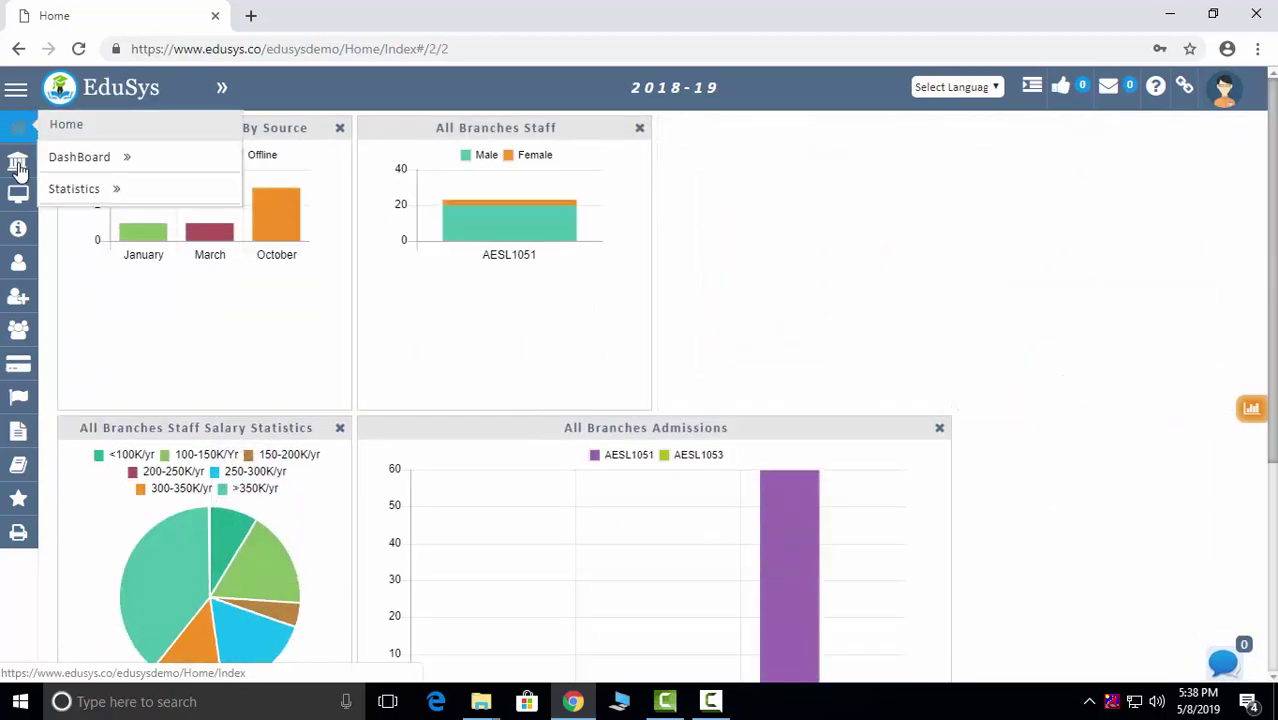
pyautogui.moveTo(15, 530)
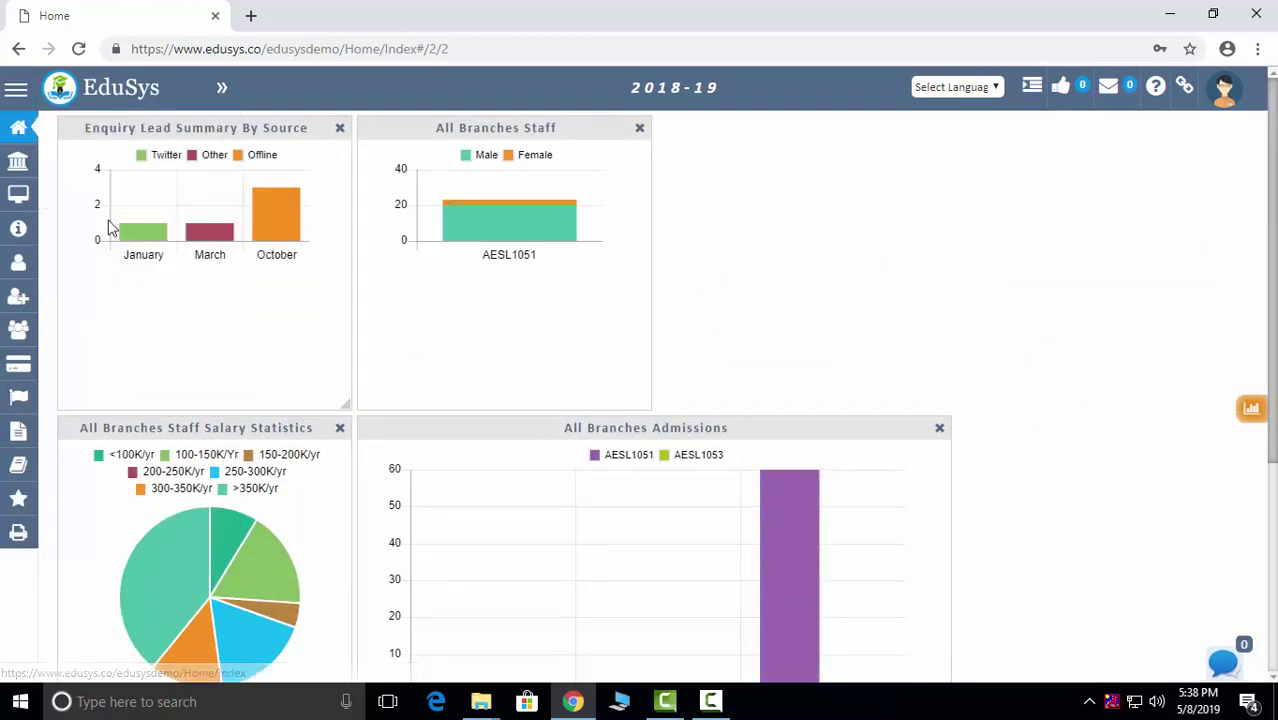
pyautogui.scroll(-3, 565, 367)
pyautogui.scroll(3, 430, 490)
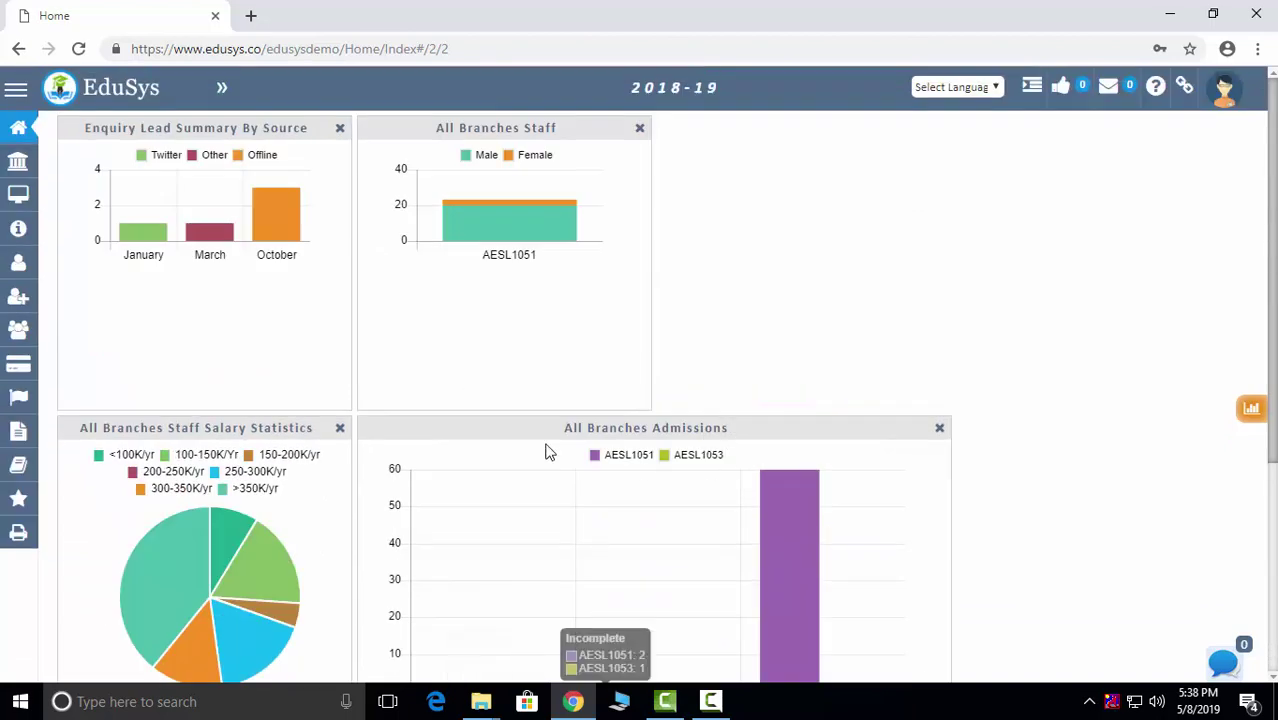
pyautogui.moveTo(18, 127)
pyautogui.moveTo(75, 190)
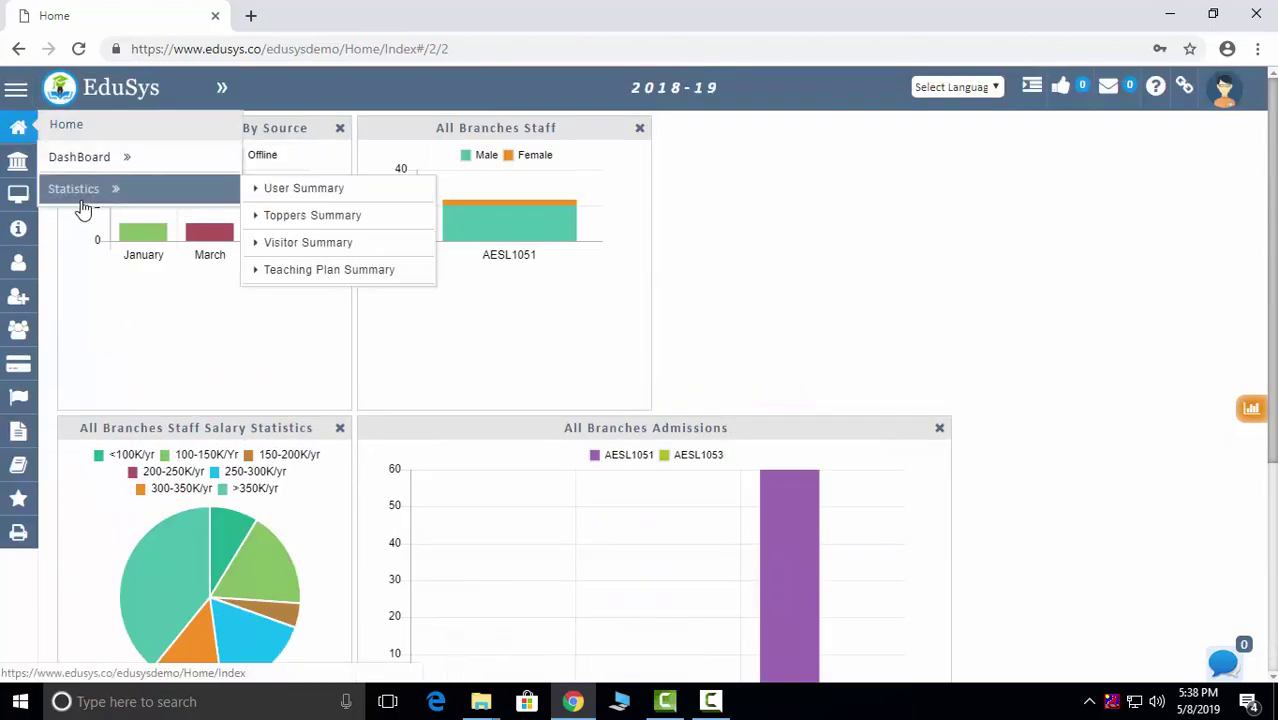
pyautogui.click(300, 186)
# - Set the User Summary and Toppers Summary branch to TEKSUN
pyautogui.click(173, 204)
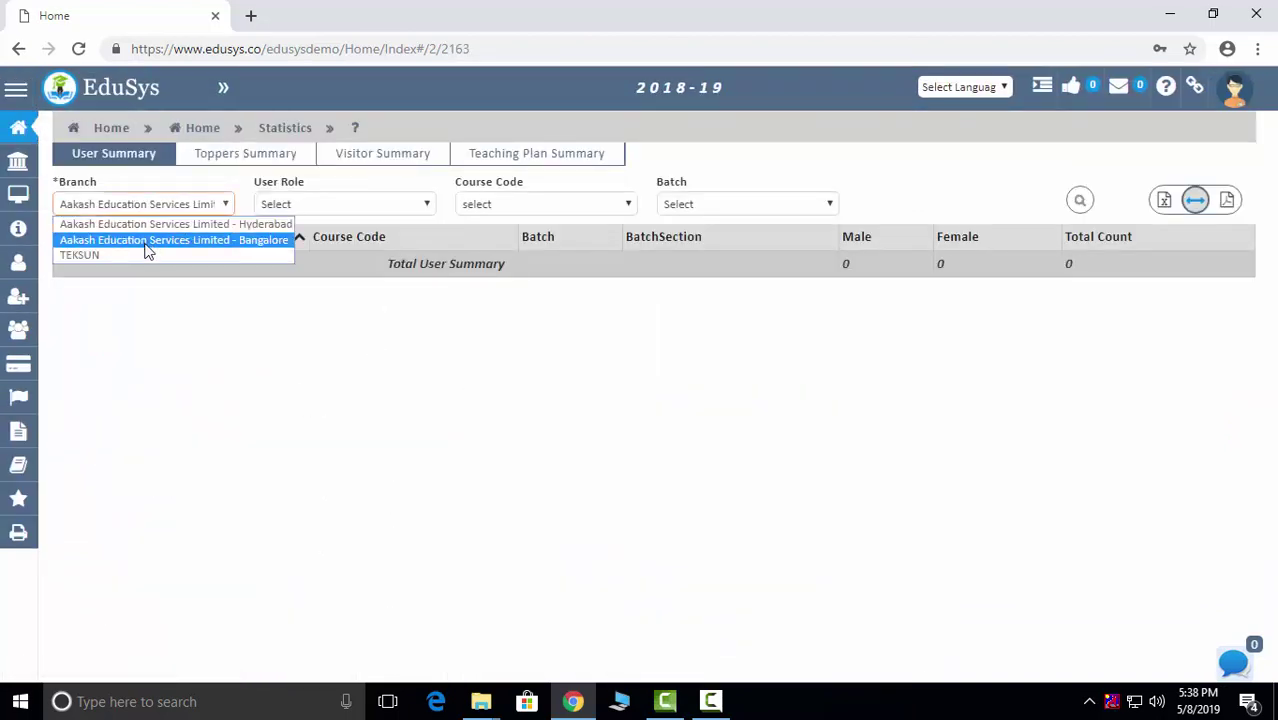
pyautogui.click(148, 251)
pyautogui.moveTo(12, 460)
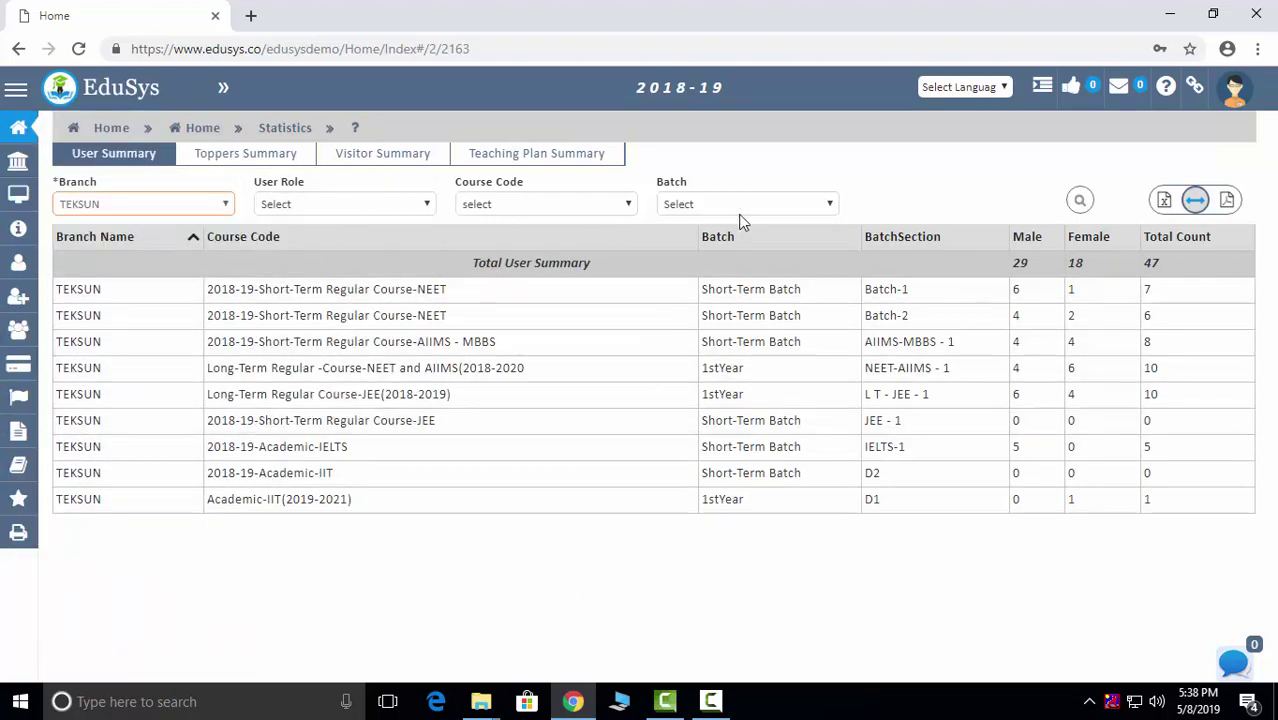
pyautogui.click(251, 156)
pyautogui.click(585, 372)
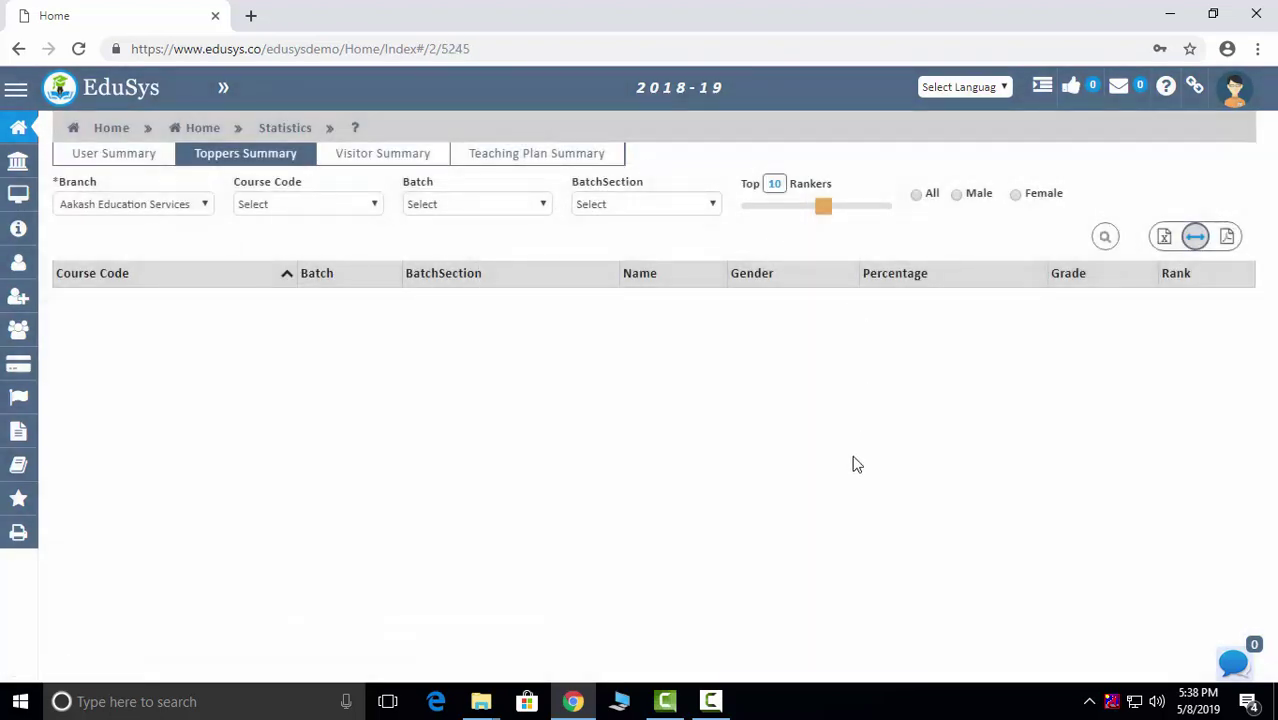
pyautogui.click(197, 206)
pyautogui.click(171, 256)
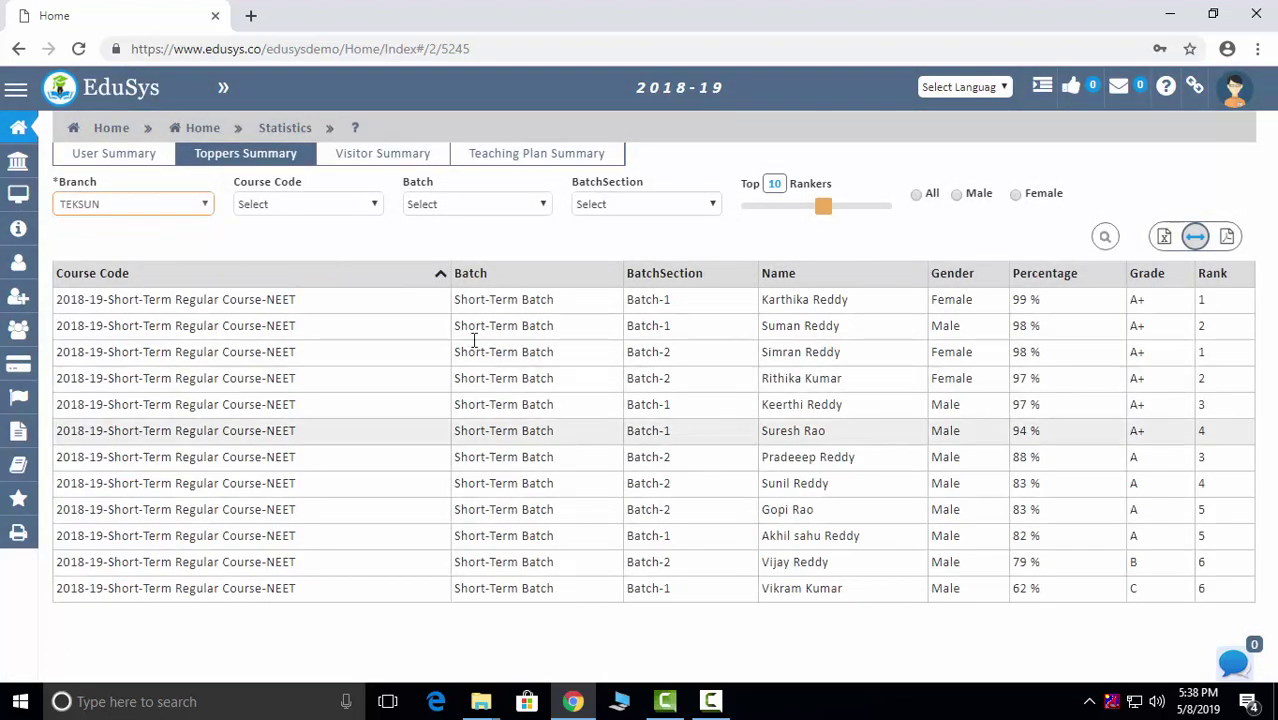
pyautogui.moveTo(823, 206); pyautogui.dragTo(900, 210)
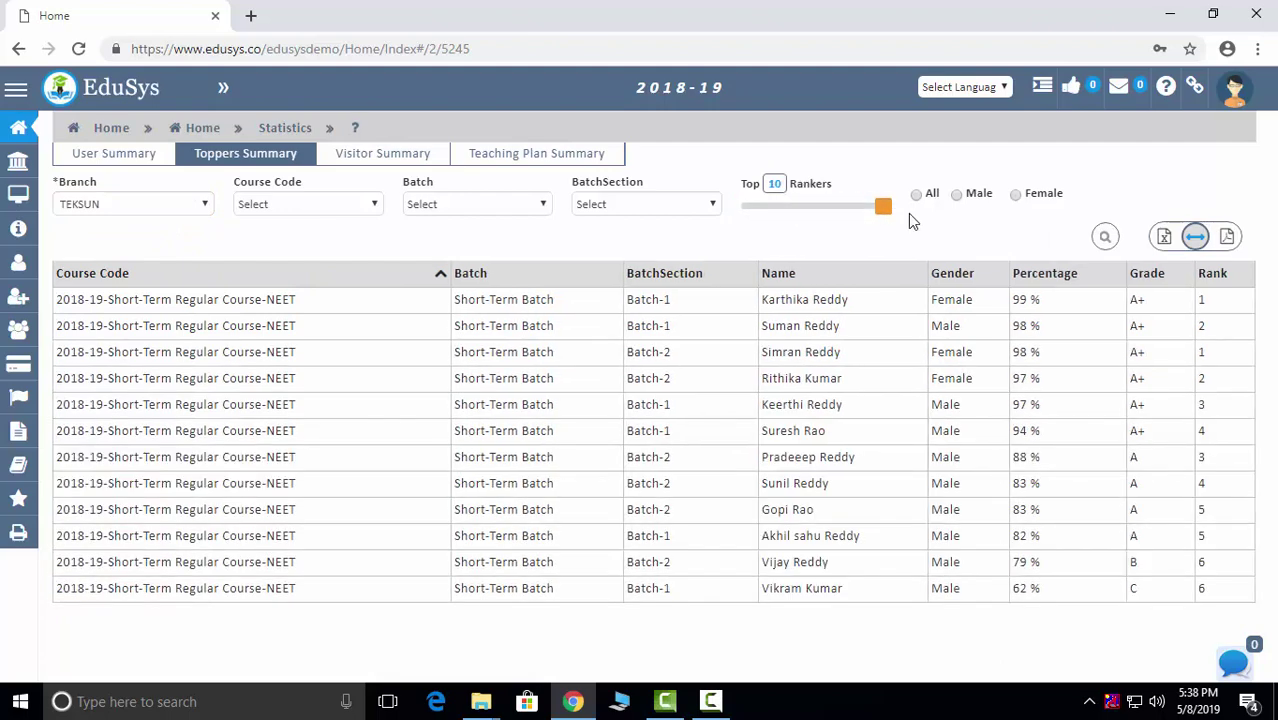
# - Filter the Visitor and Teaching Plan Summaries by TEKSUN, then return home
pyautogui.click(382, 155)
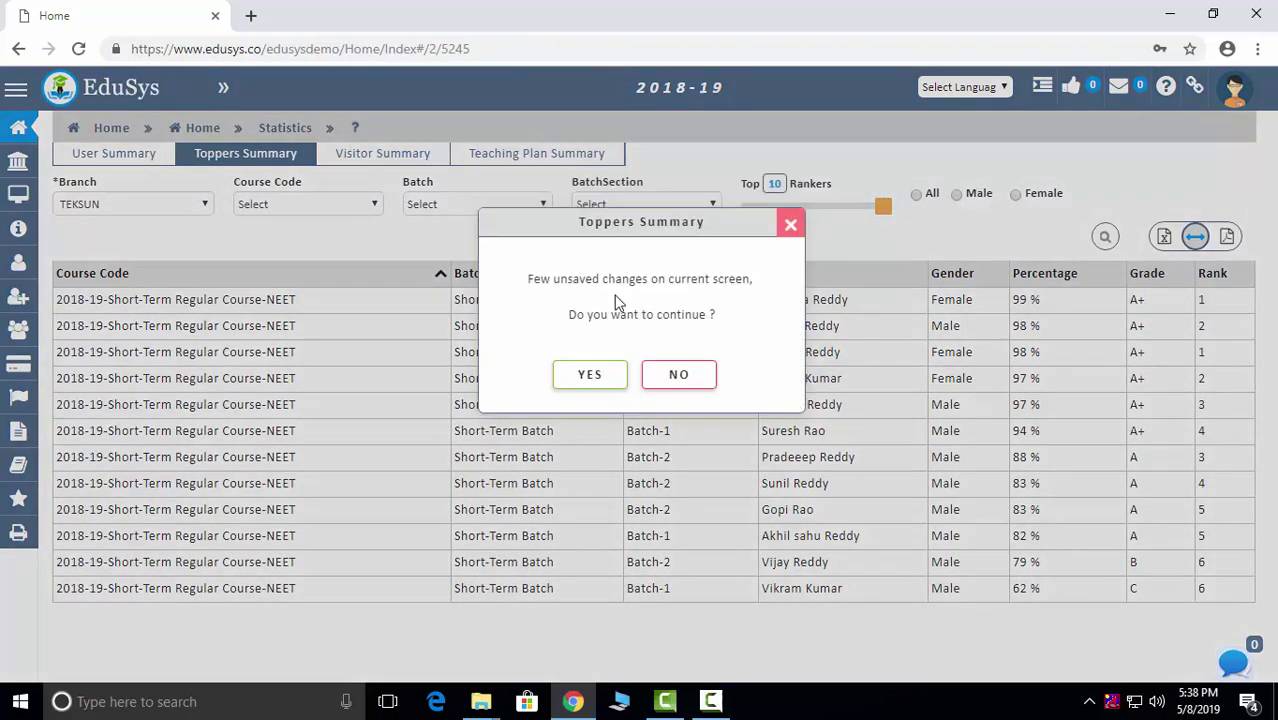
pyautogui.click(585, 372)
pyautogui.click(160, 203)
pyautogui.click(150, 257)
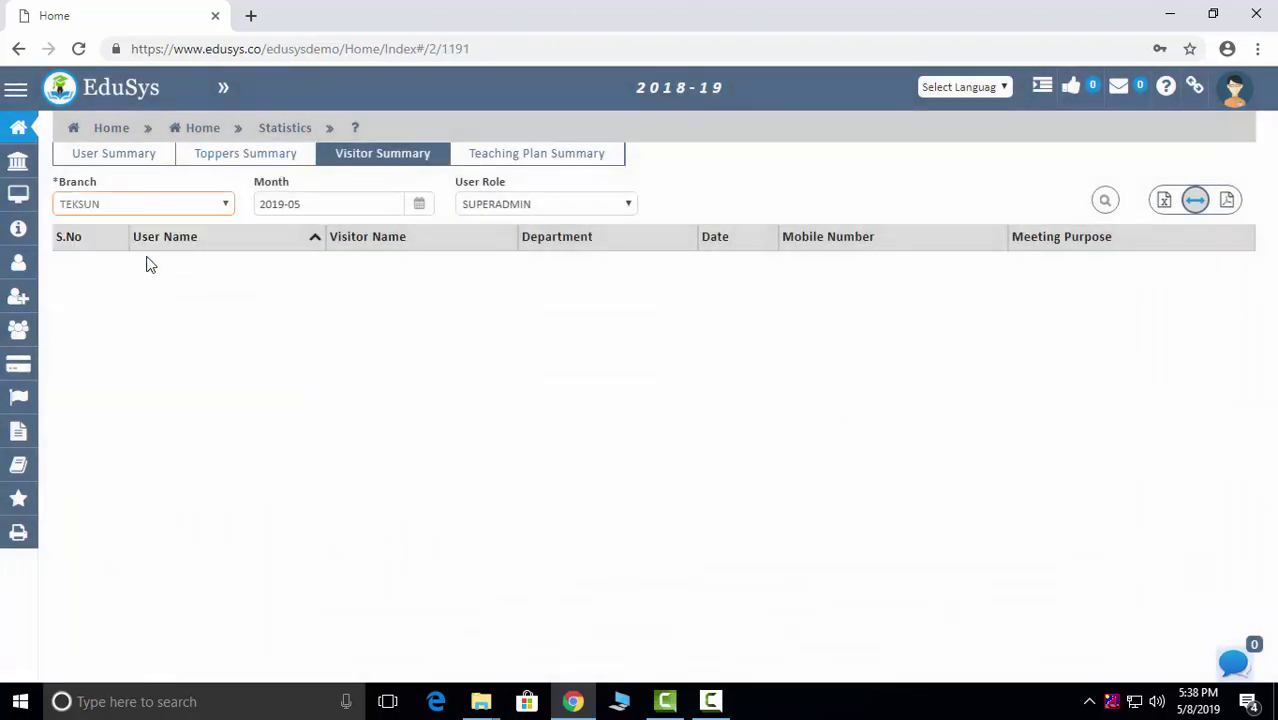
pyautogui.click(508, 155)
pyautogui.click(585, 372)
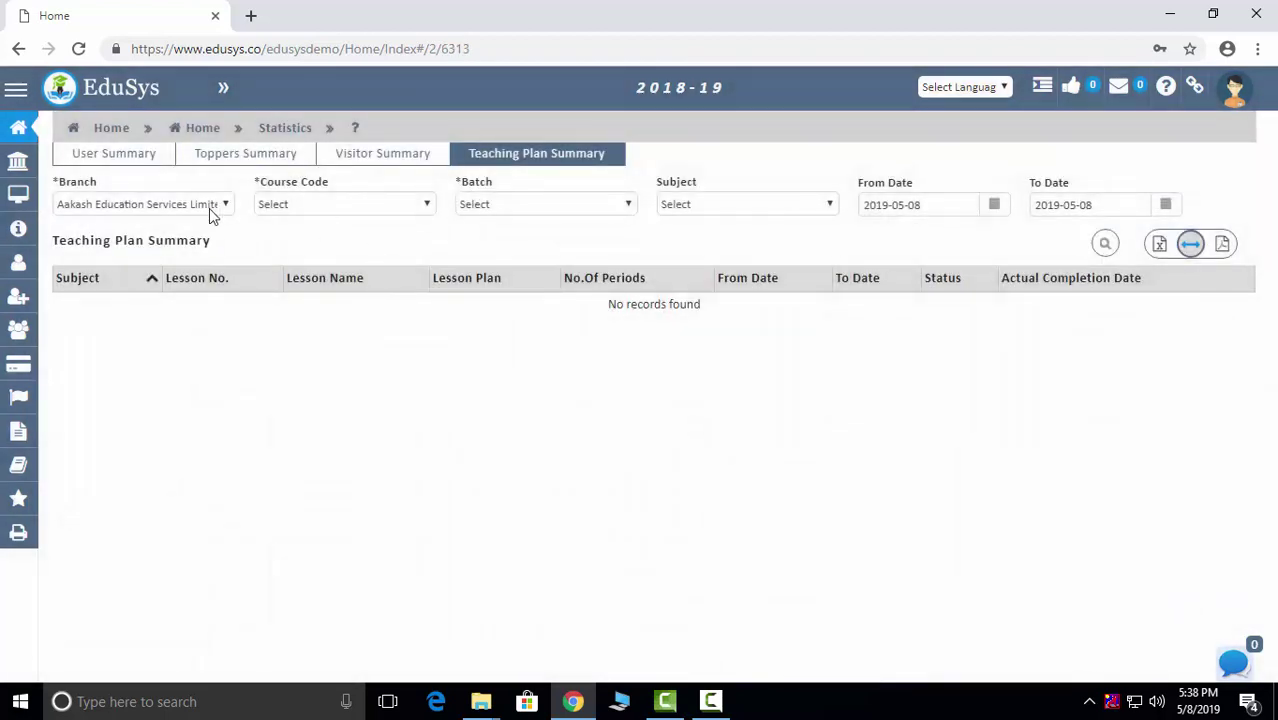
pyautogui.click(210, 210)
pyautogui.click(165, 256)
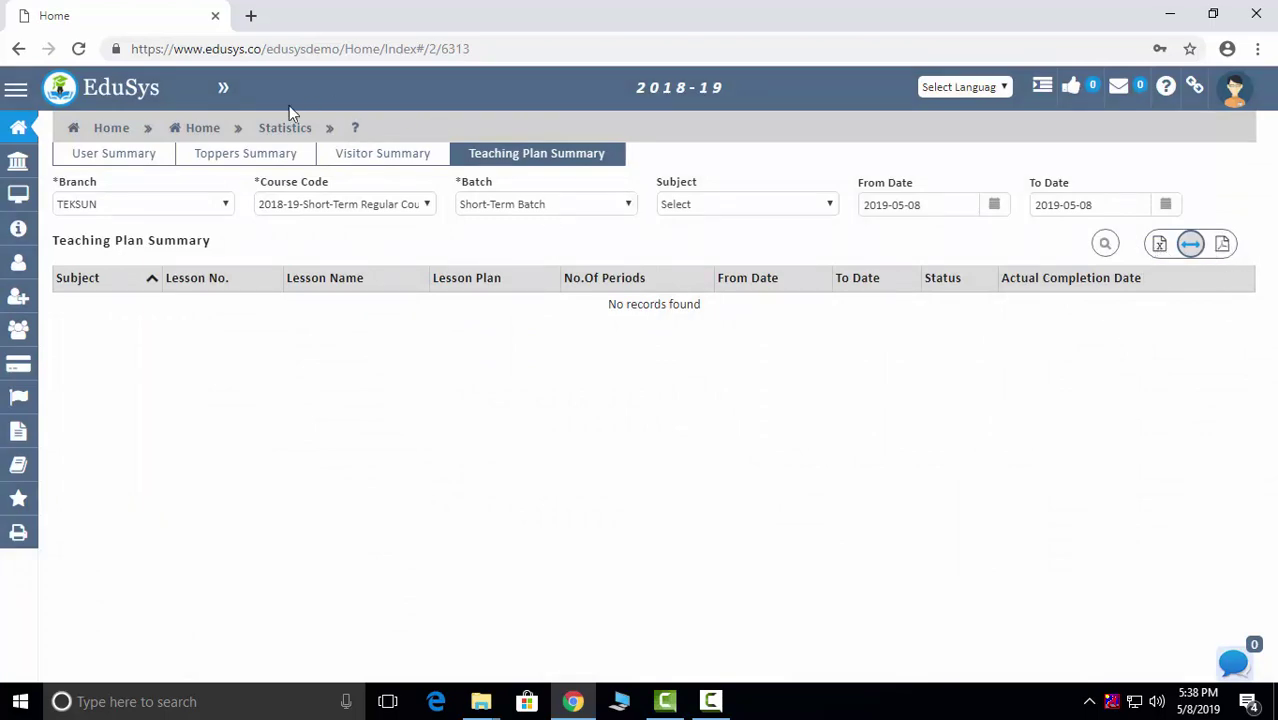
pyautogui.click(114, 138)
# - Open the Institute Registration details in Academy Setup and make them editable
pyautogui.click(610, 368)
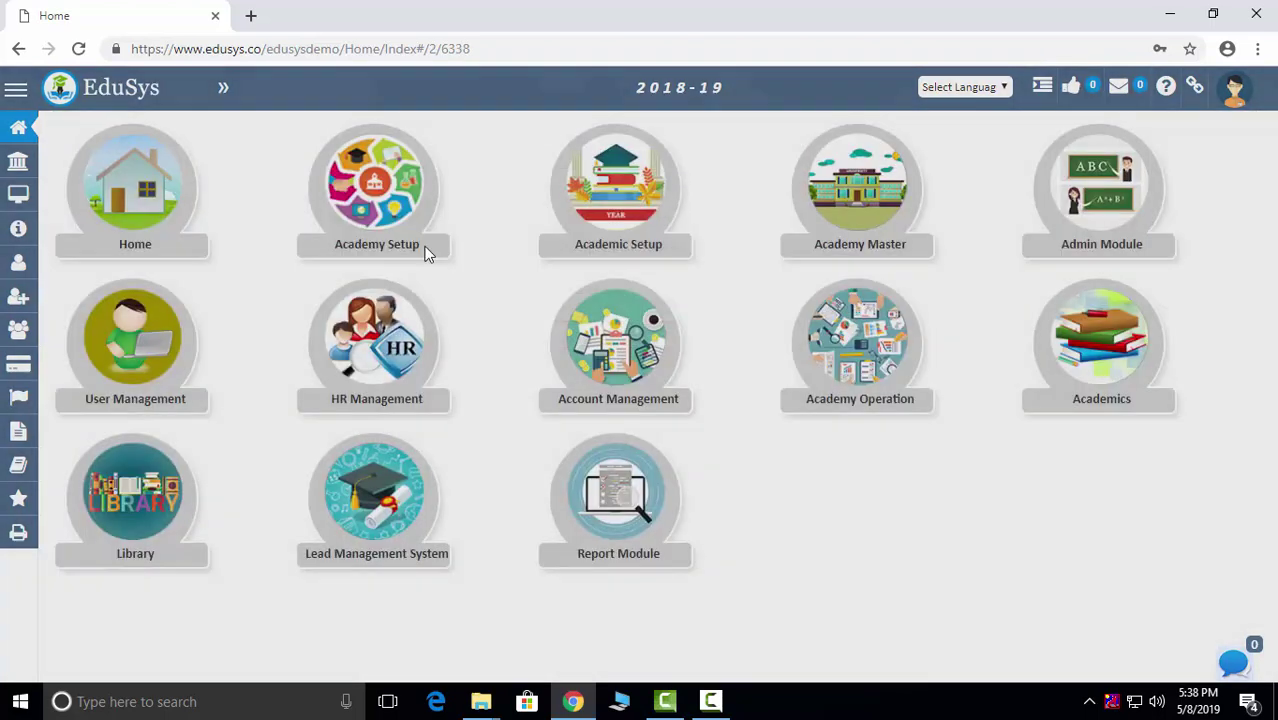
pyautogui.click(383, 205)
pyautogui.click(185, 220)
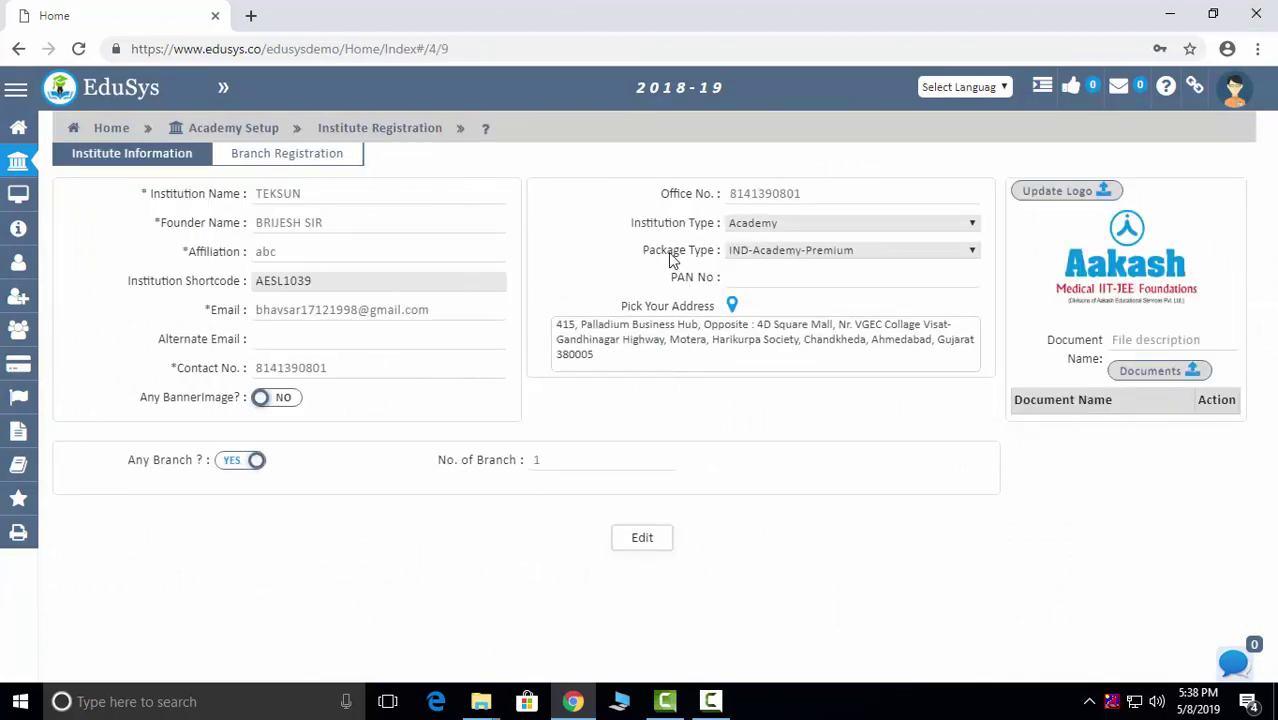
pyautogui.click(635, 540)
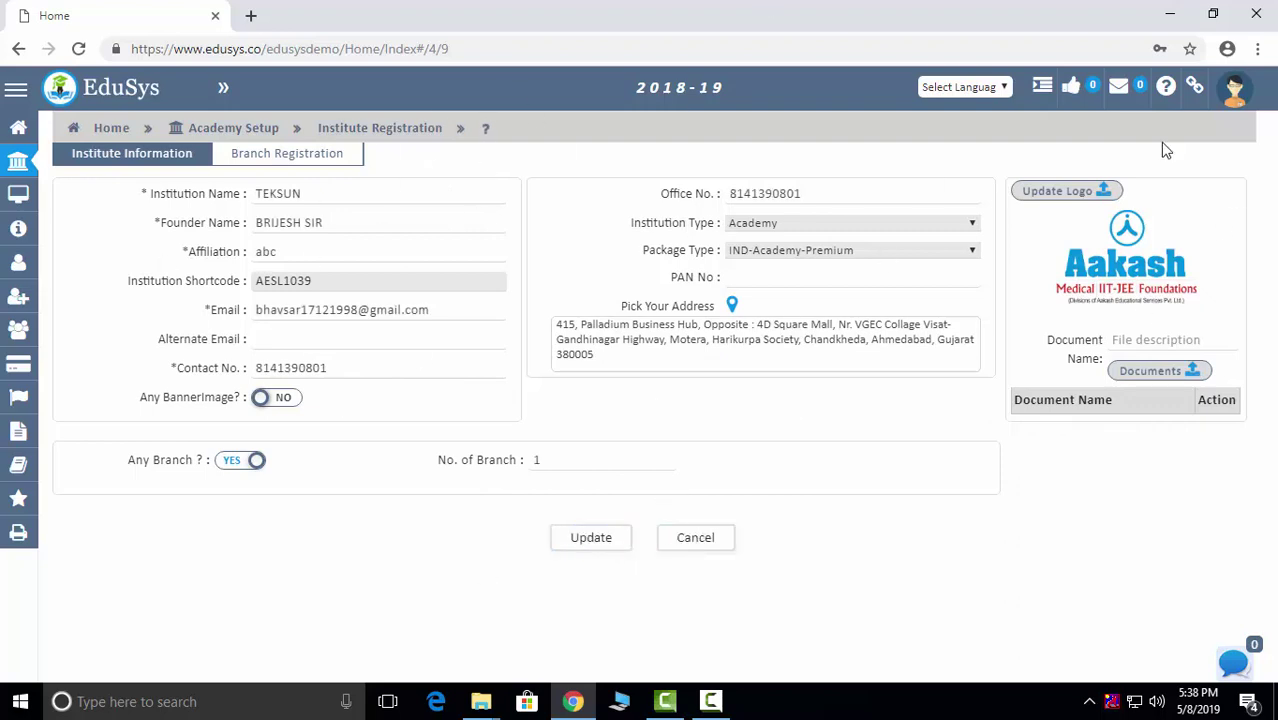
# - Load Branch No. 1 (TEKSUN) in Branch Registration, then go to User Registration
pyautogui.click(280, 155)
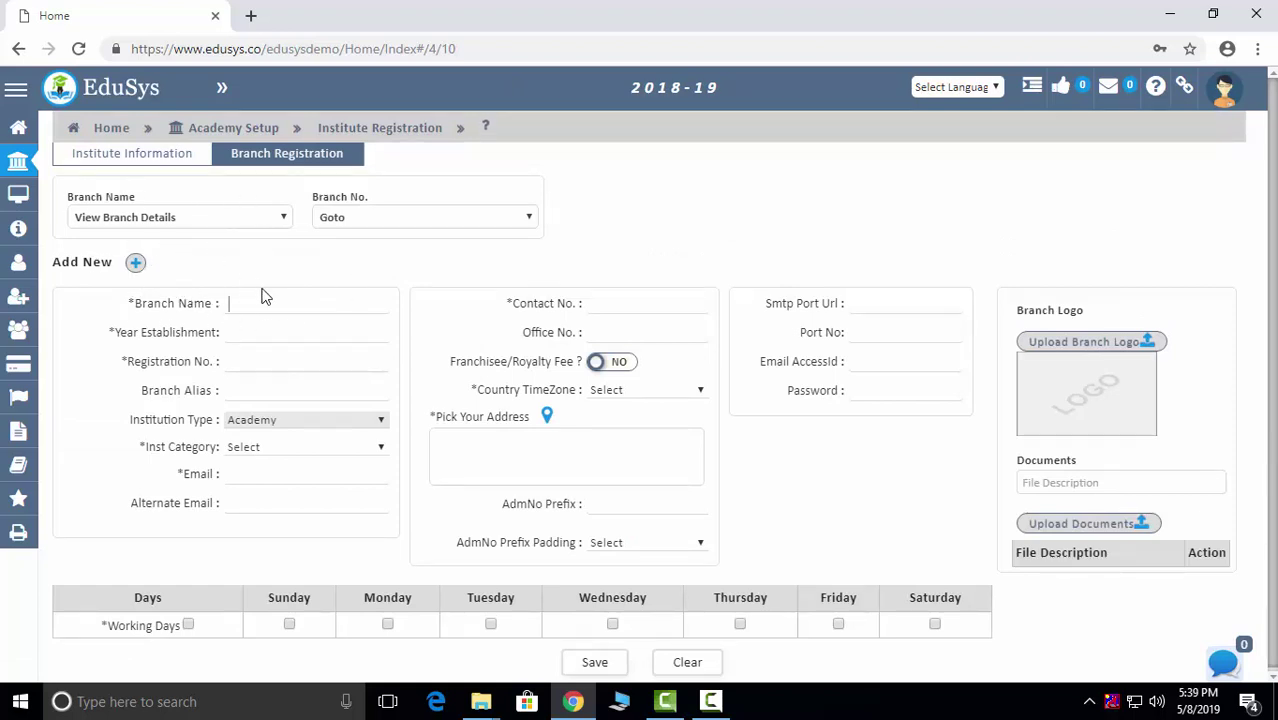
pyautogui.click(386, 220)
pyautogui.click(400, 251)
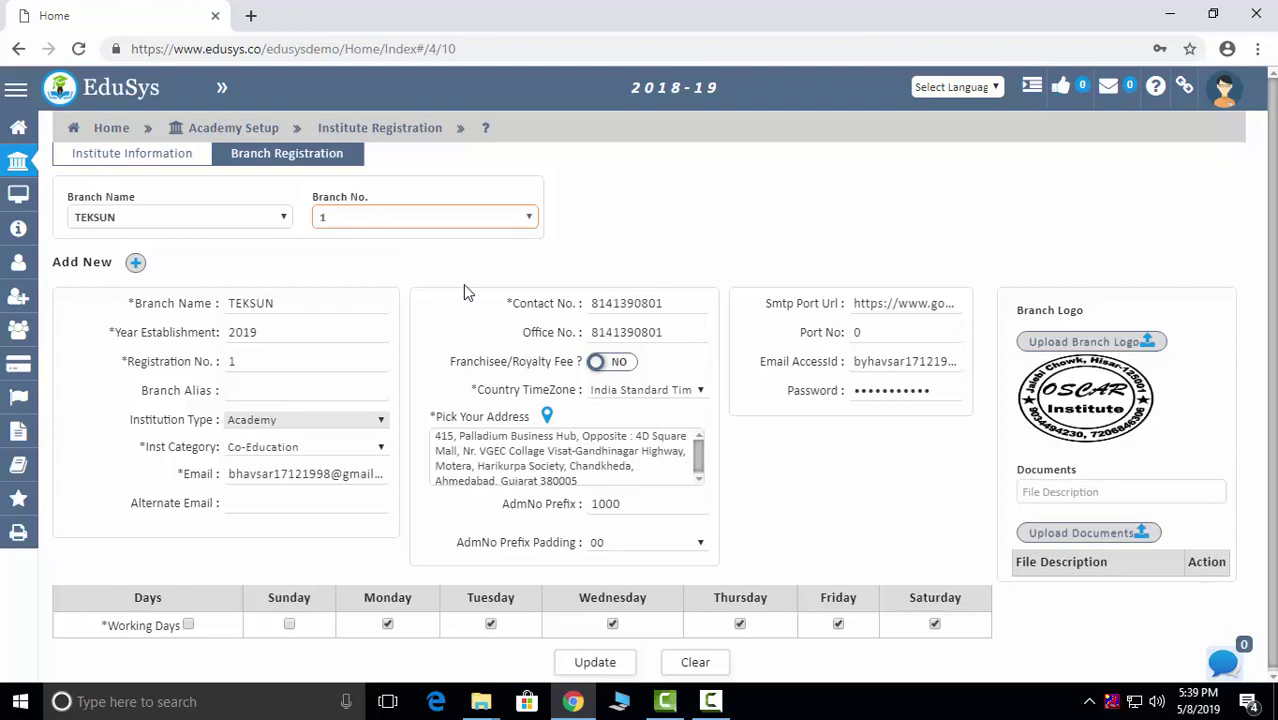
pyautogui.click(196, 129)
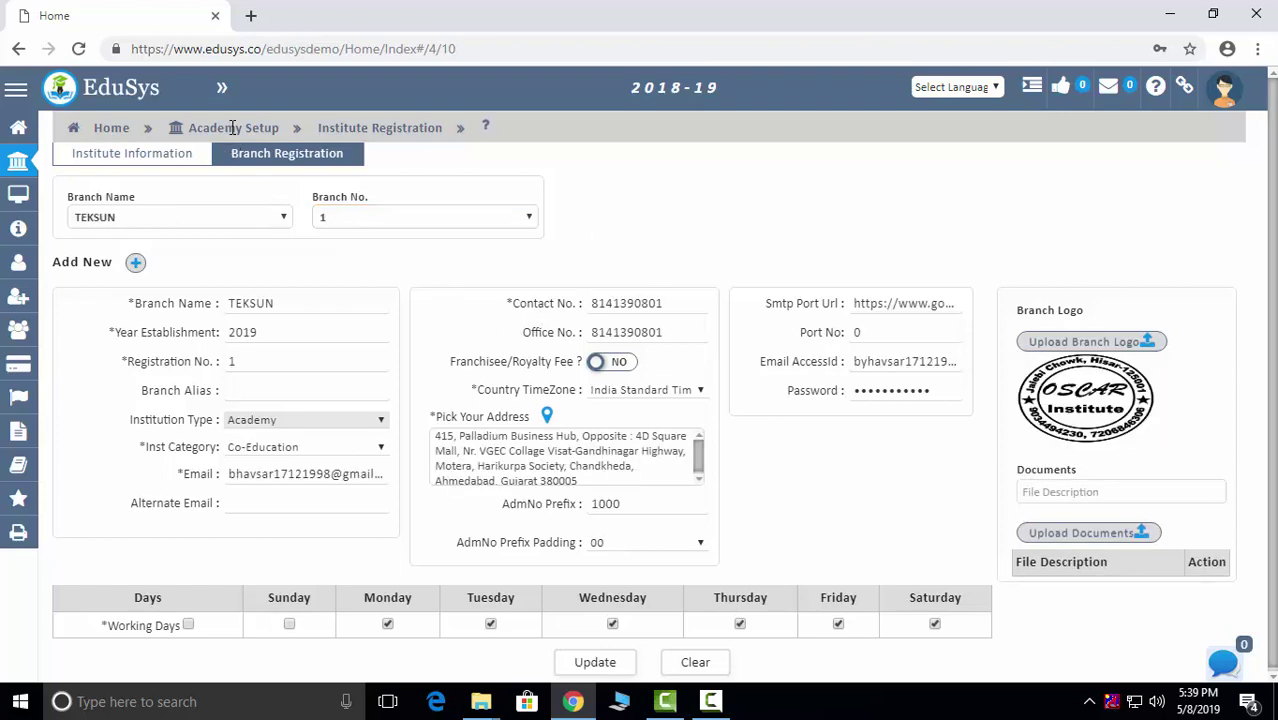
pyautogui.click(590, 374)
pyautogui.click(545, 260)
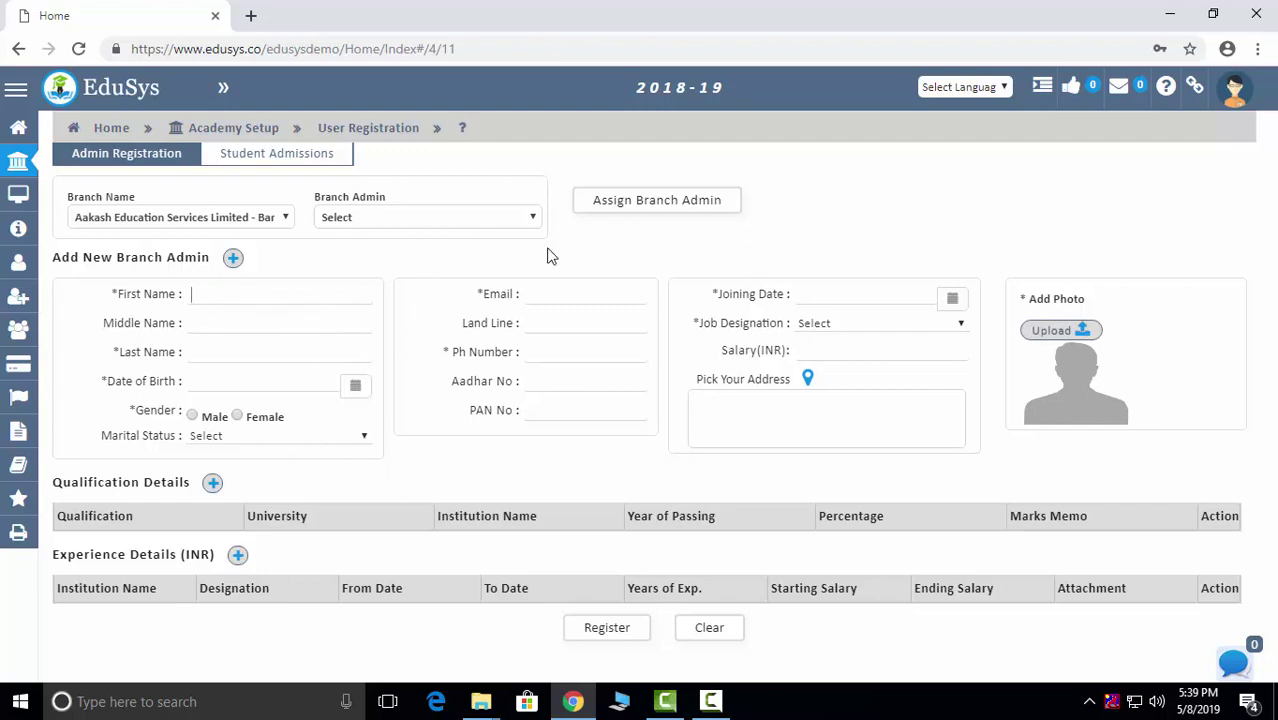
# - Load an existing Branch Admin, then view the first student's admission record
pyautogui.click(365, 217)
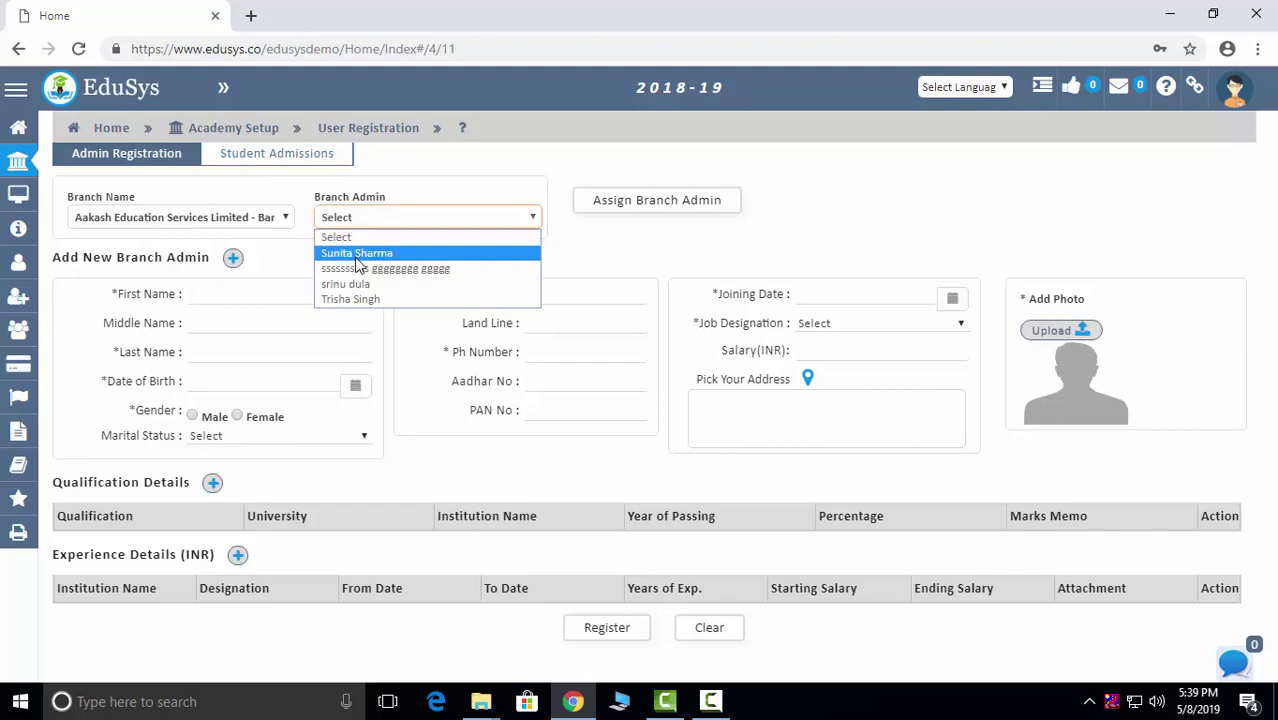
pyautogui.click(357, 252)
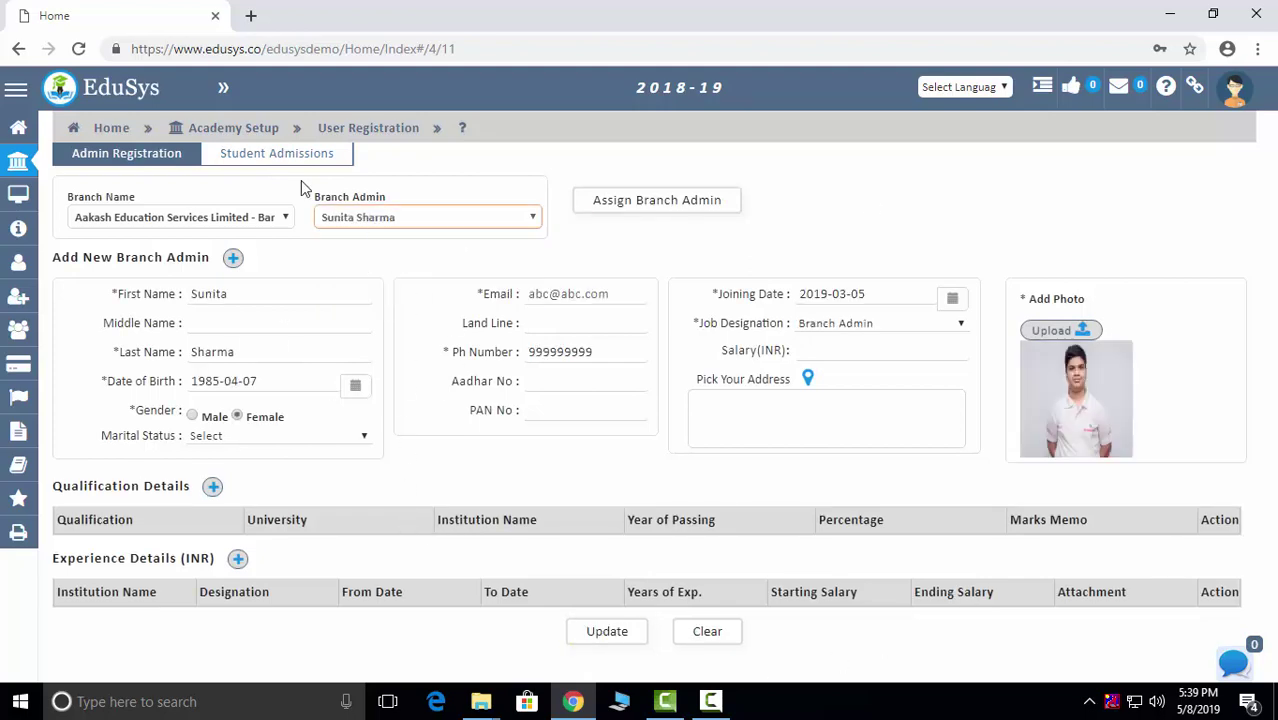
pyautogui.click(266, 156)
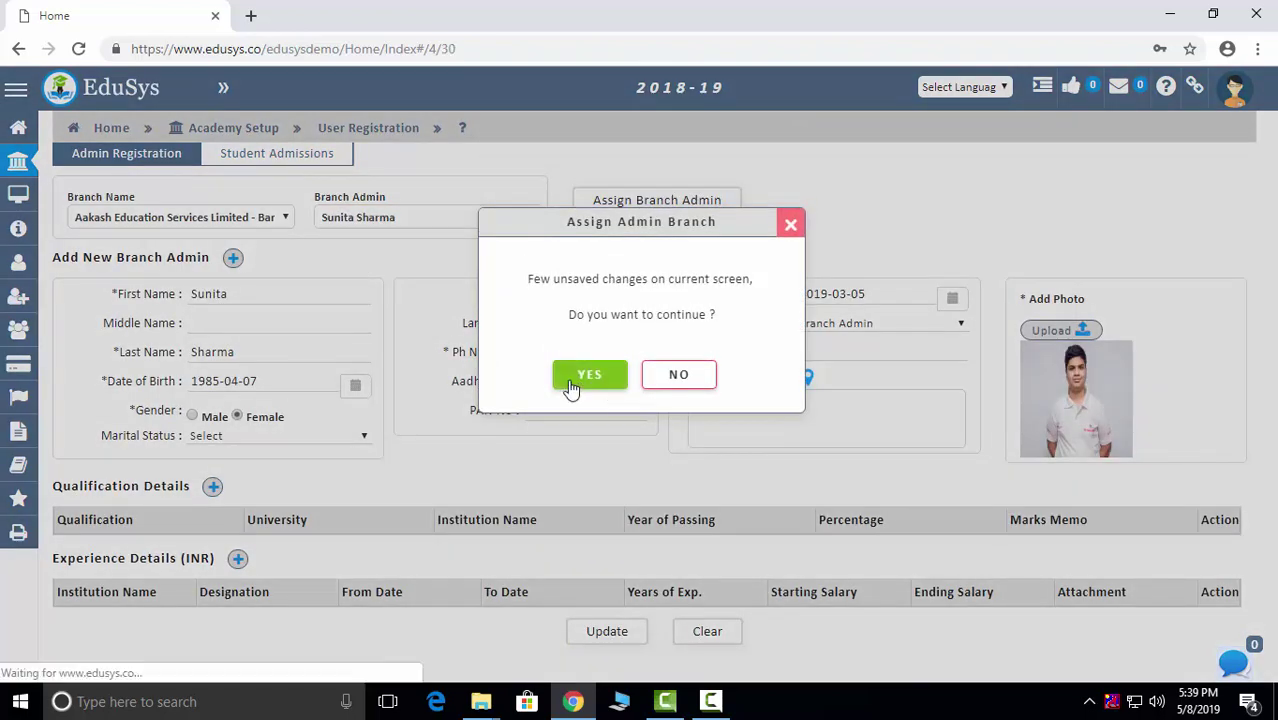
pyautogui.click(585, 377)
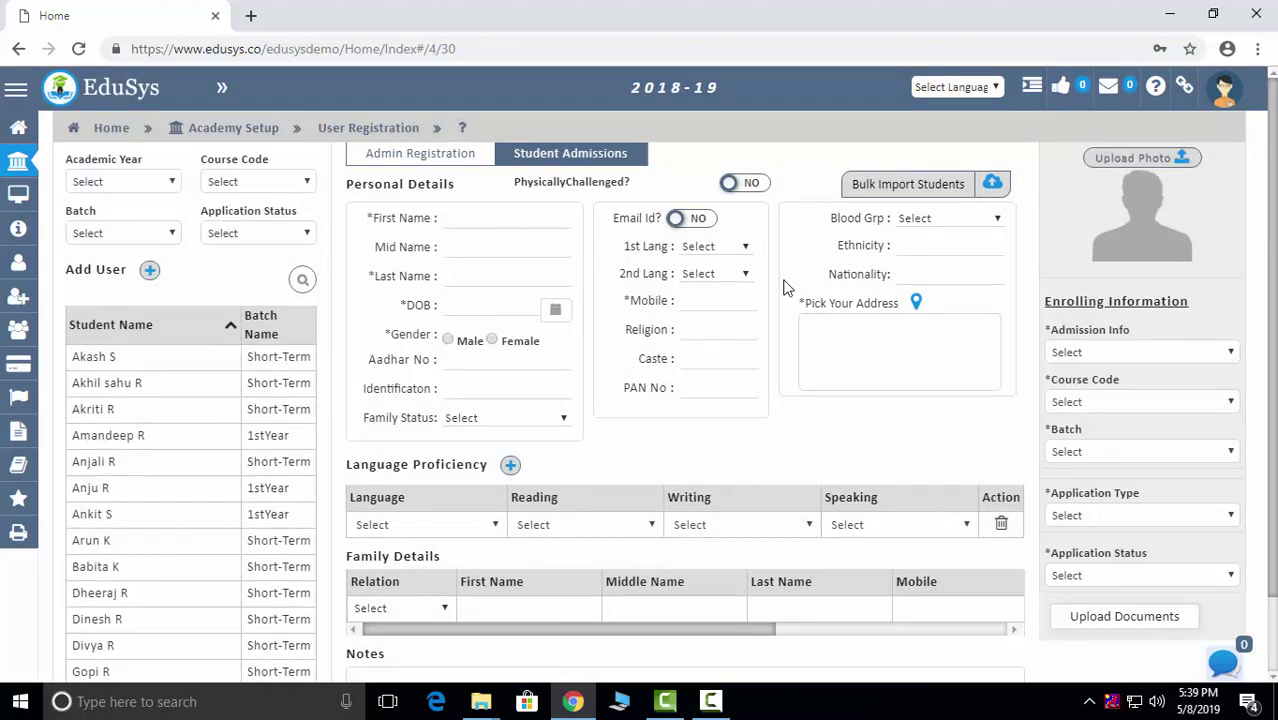
pyautogui.scroll(-2, 463, 583)
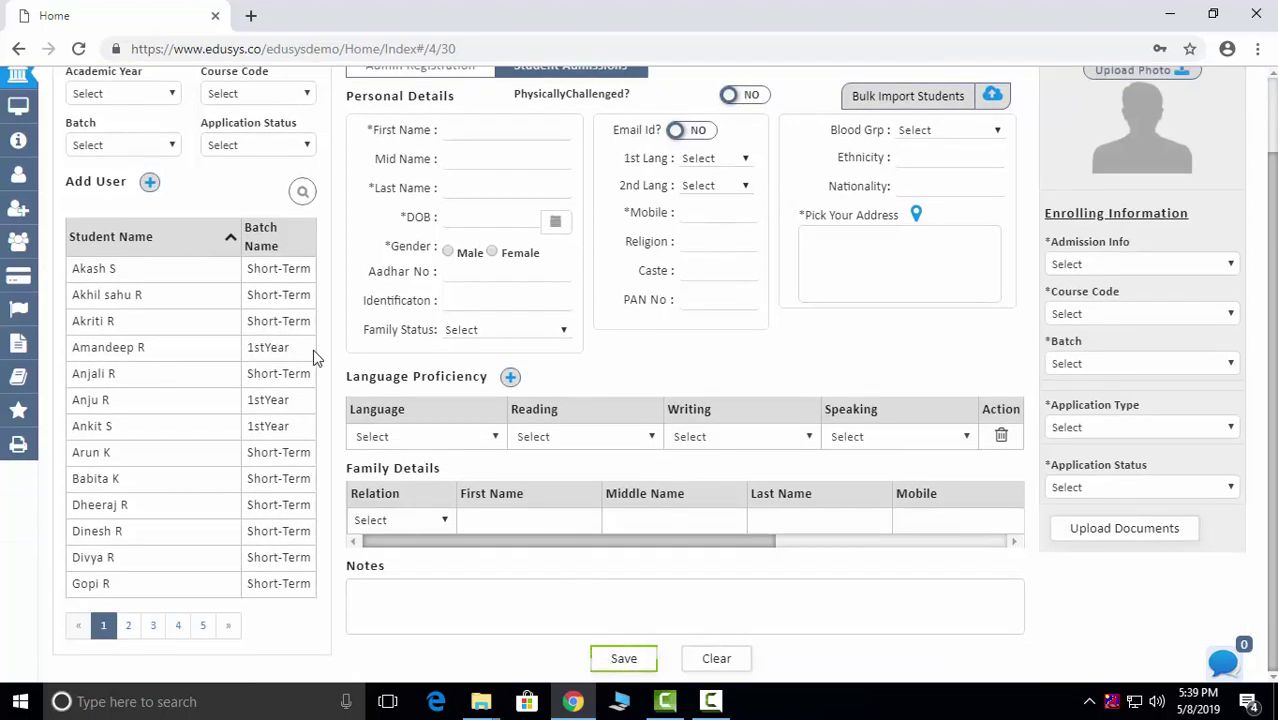
pyautogui.click(142, 268)
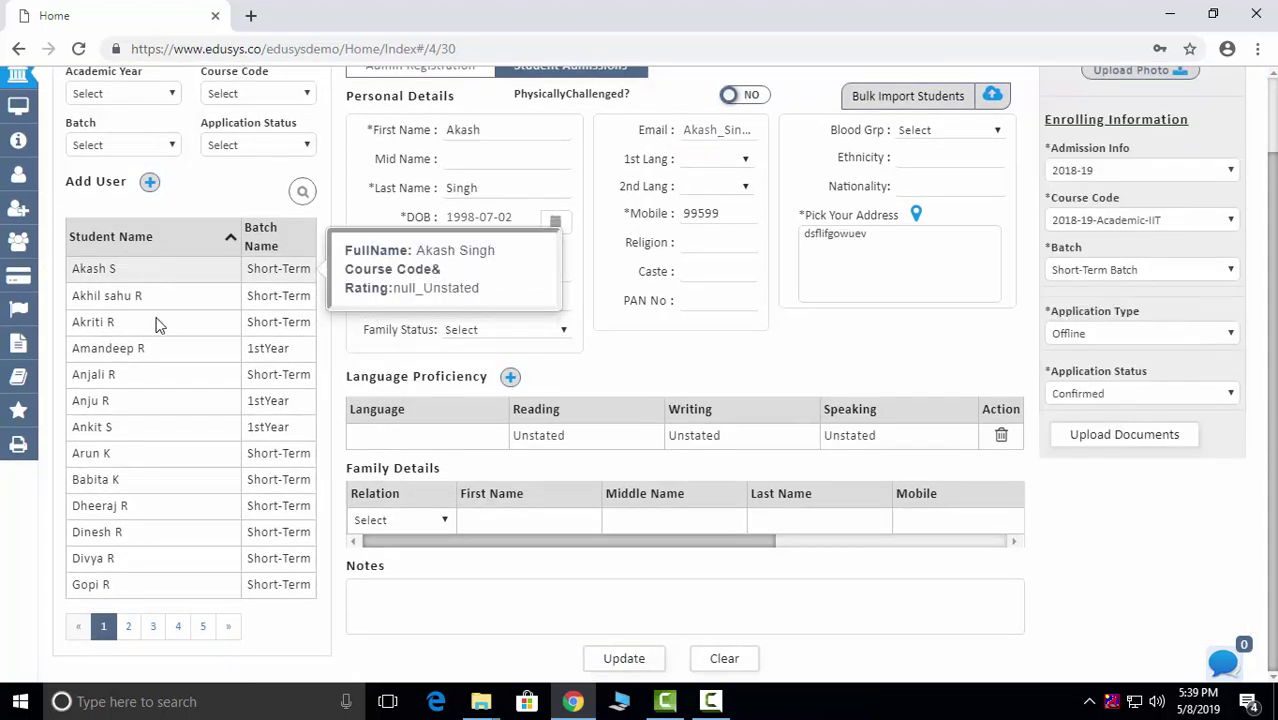
pyautogui.scroll(2, 222, 290)
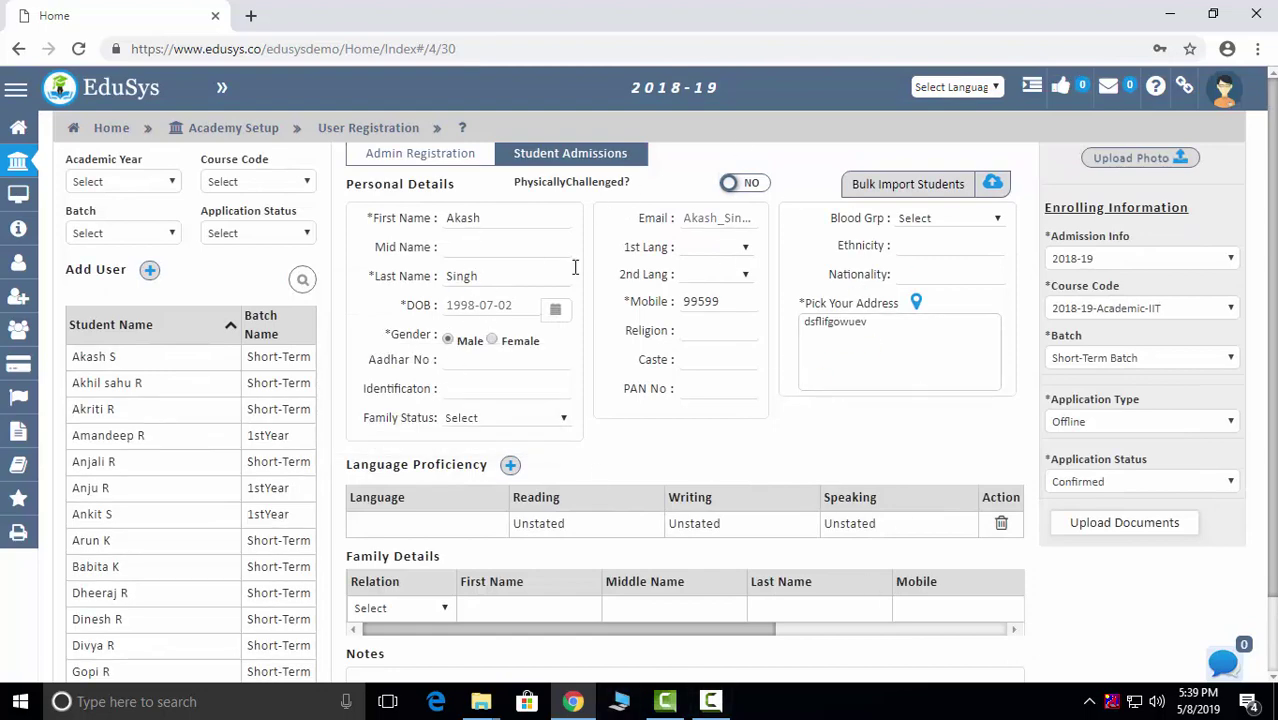
# - Check the Bulk Import Students history, close it, and return to Academy Setup
pyautogui.click(908, 184)
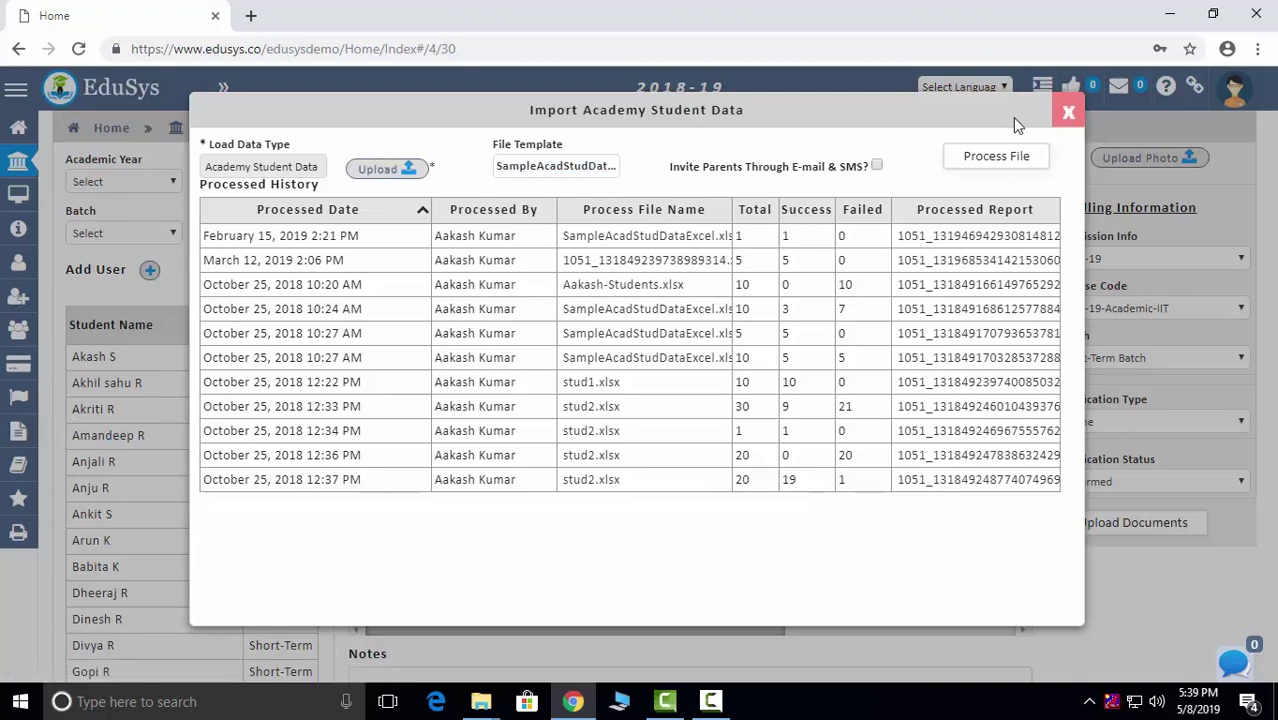
pyautogui.click(1067, 112)
pyautogui.click(245, 128)
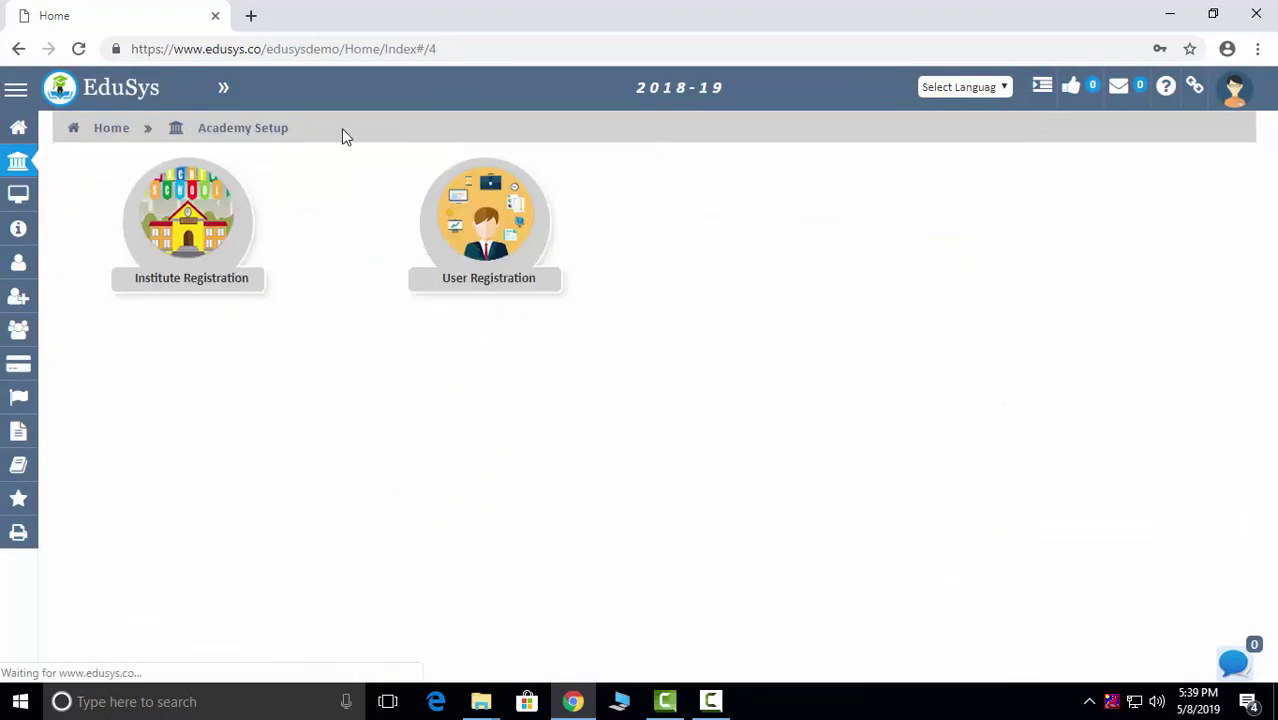
# - Open the Academic Course list, cancel a new course form, and show Long Term courses
pyautogui.click(111, 127)
pyautogui.click(640, 203)
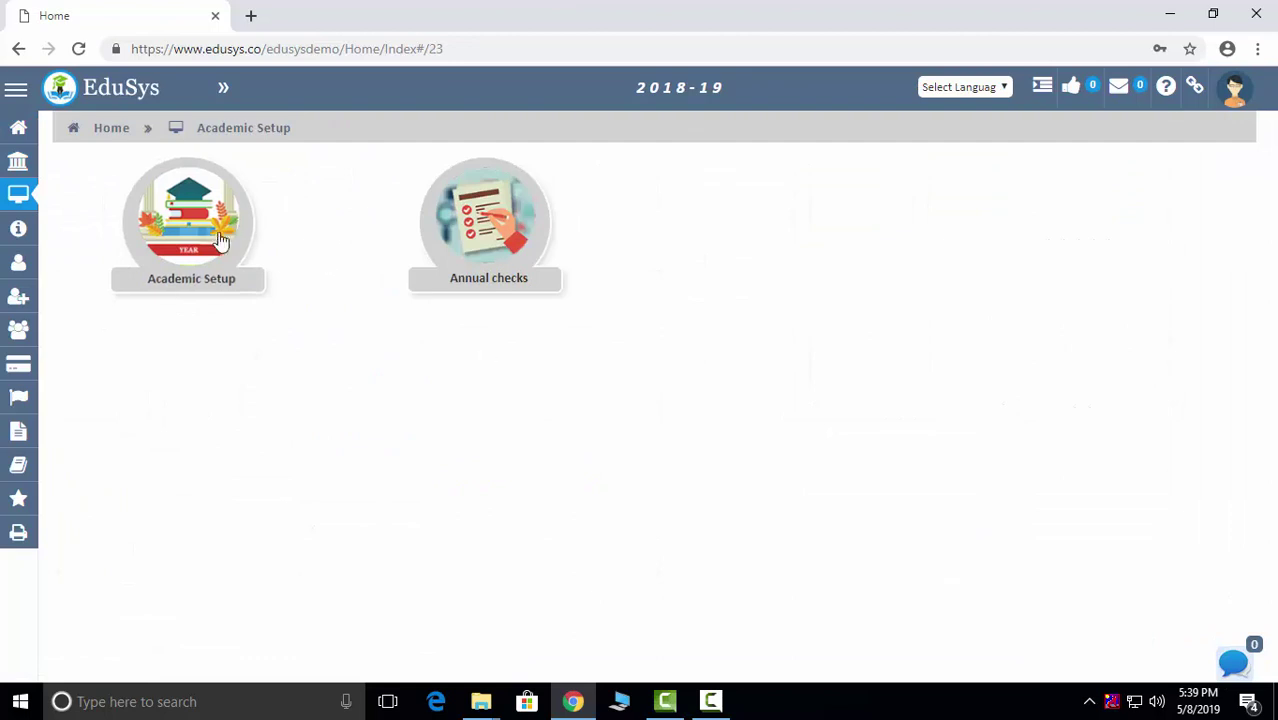
pyautogui.click(190, 240)
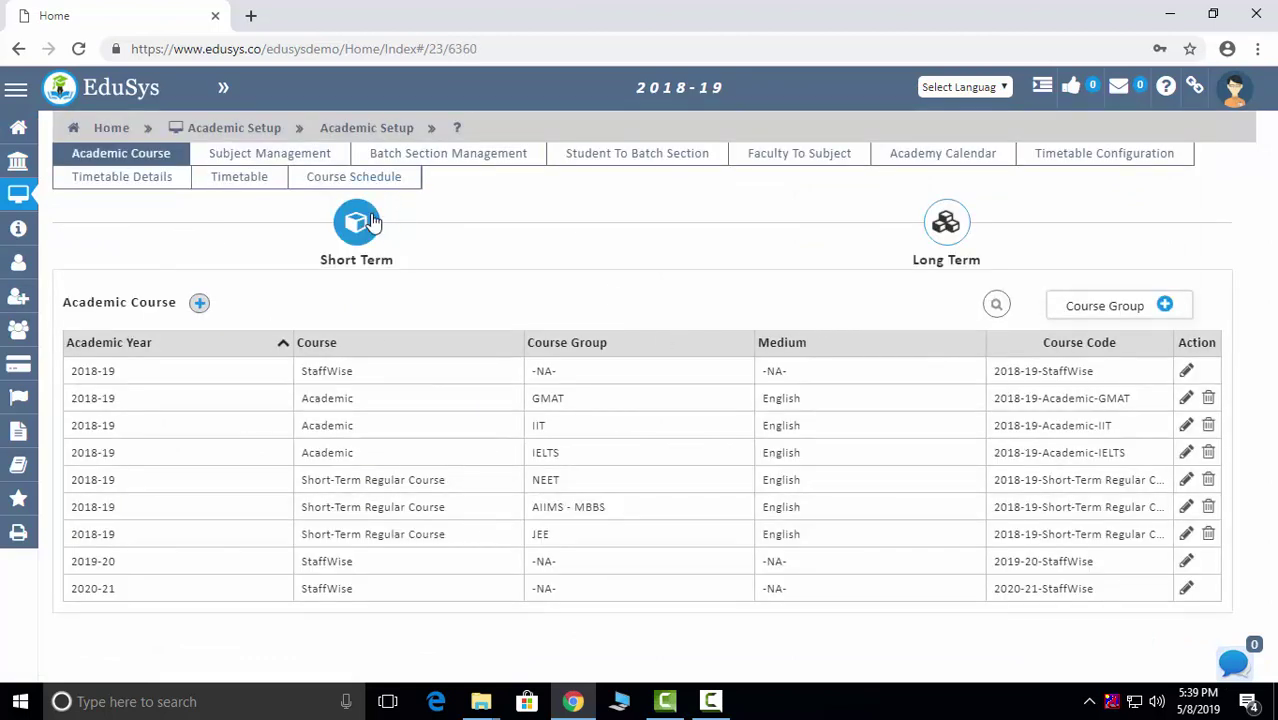
pyautogui.click(201, 304)
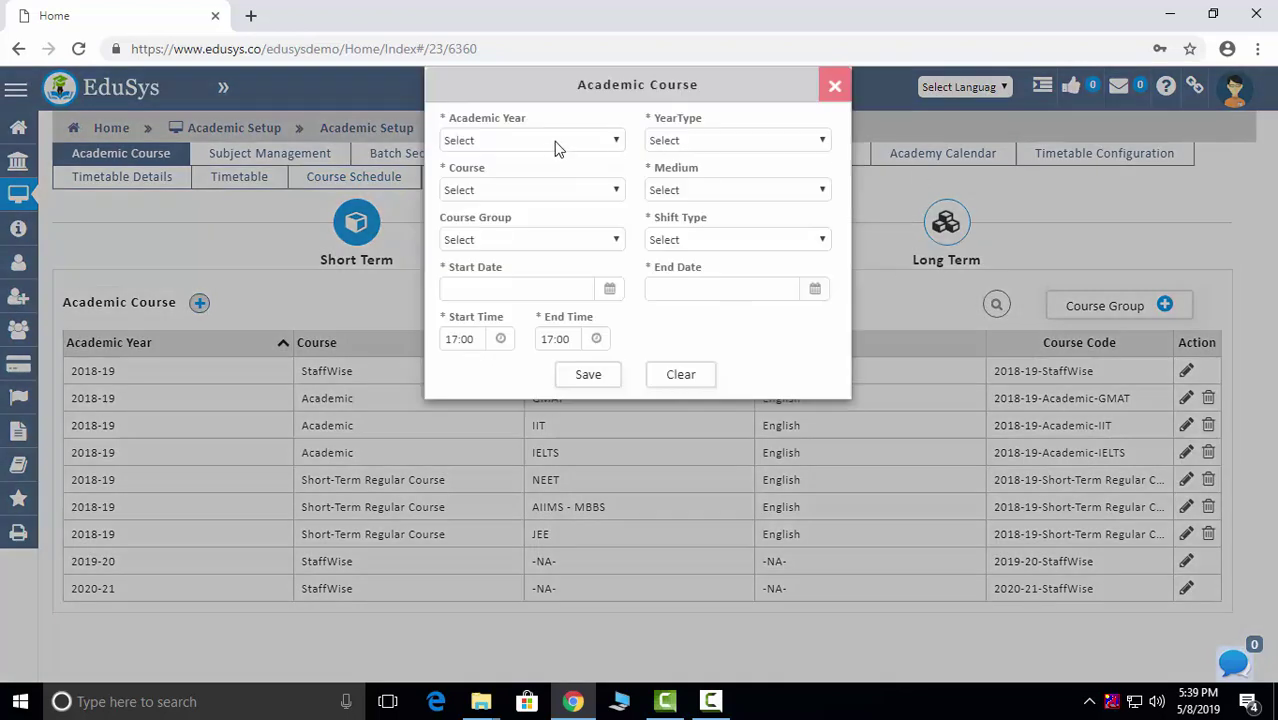
pyautogui.click(836, 89)
pyautogui.click(946, 222)
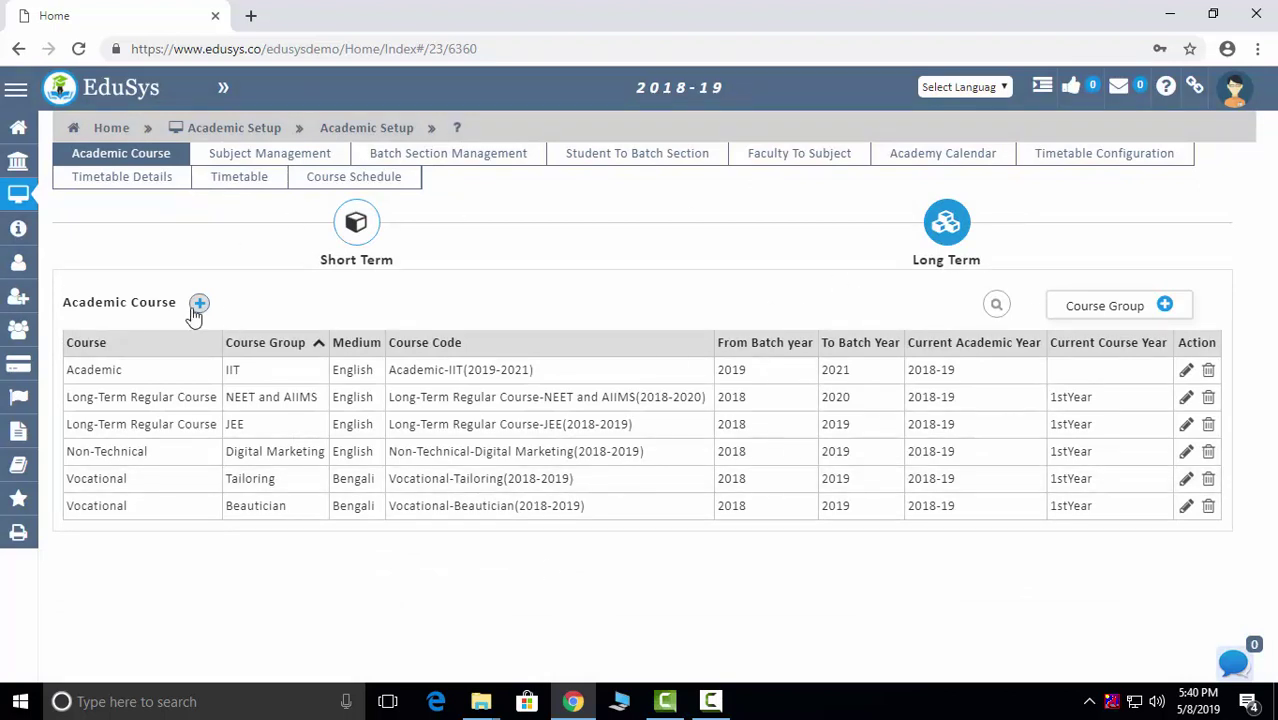
# - Add an empty subject row in Subject Management and include it in the timetable
pyautogui.click(262, 158)
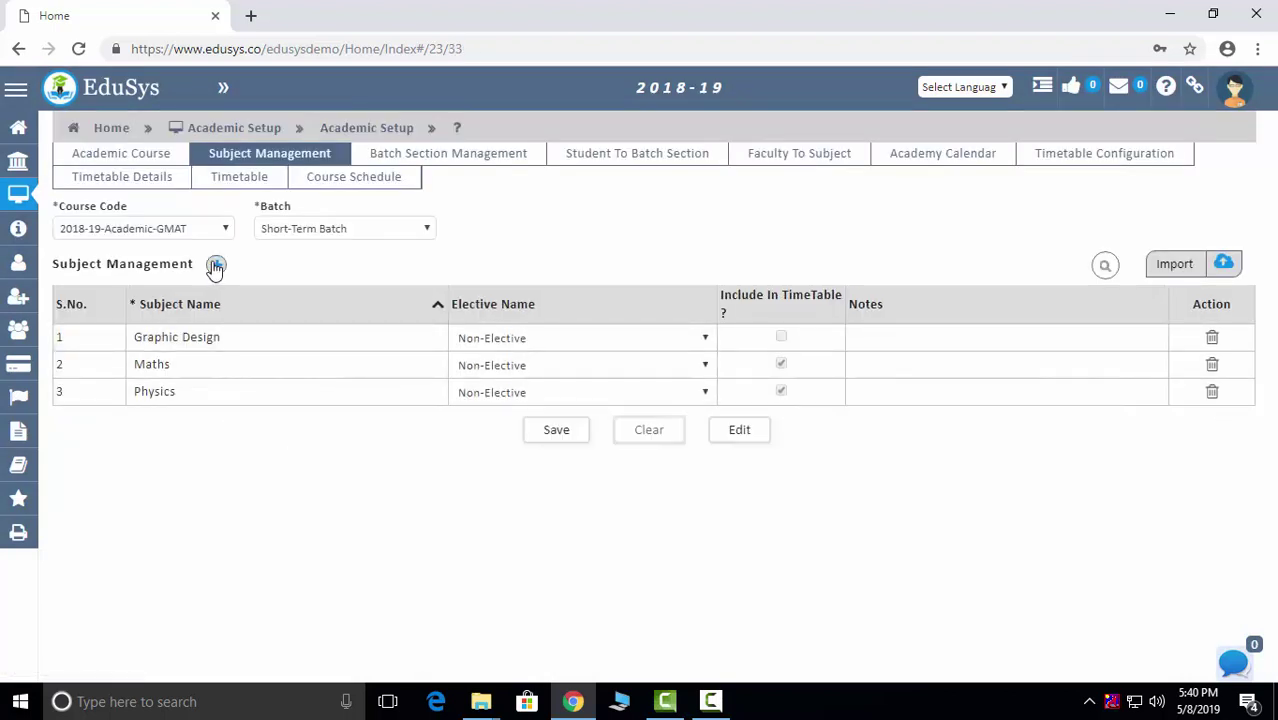
pyautogui.click(215, 266)
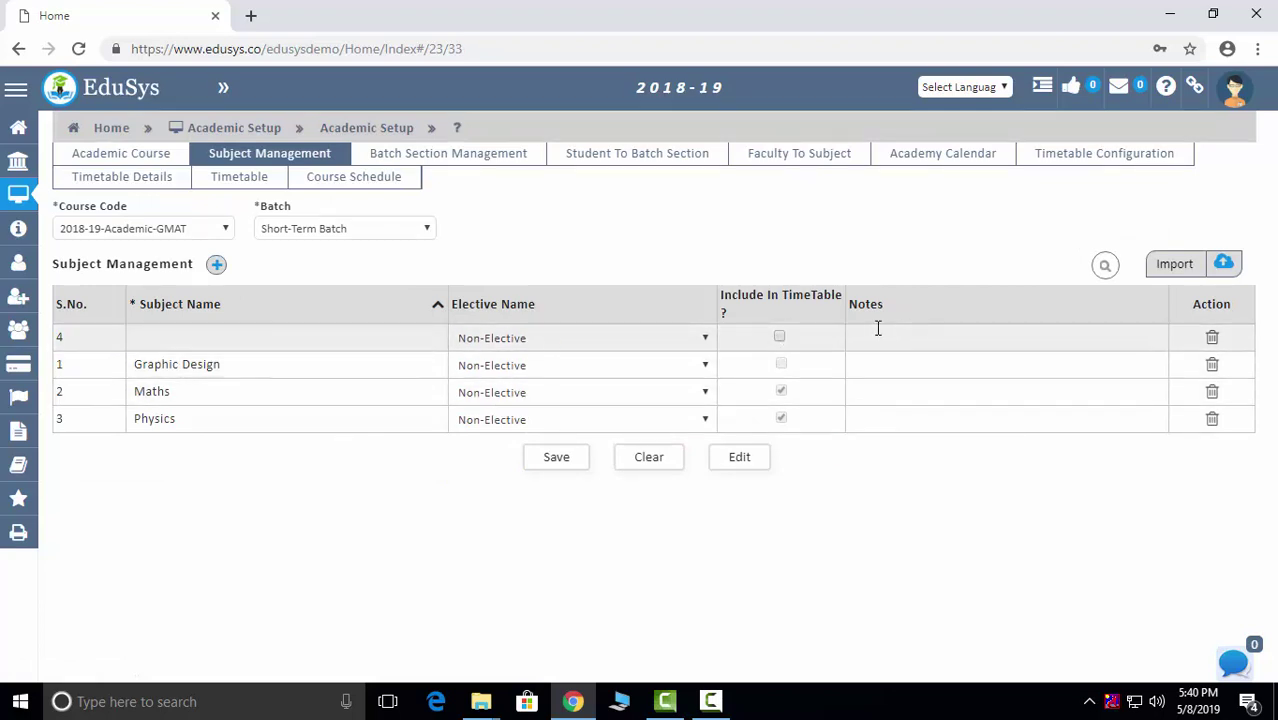
pyautogui.click(780, 338)
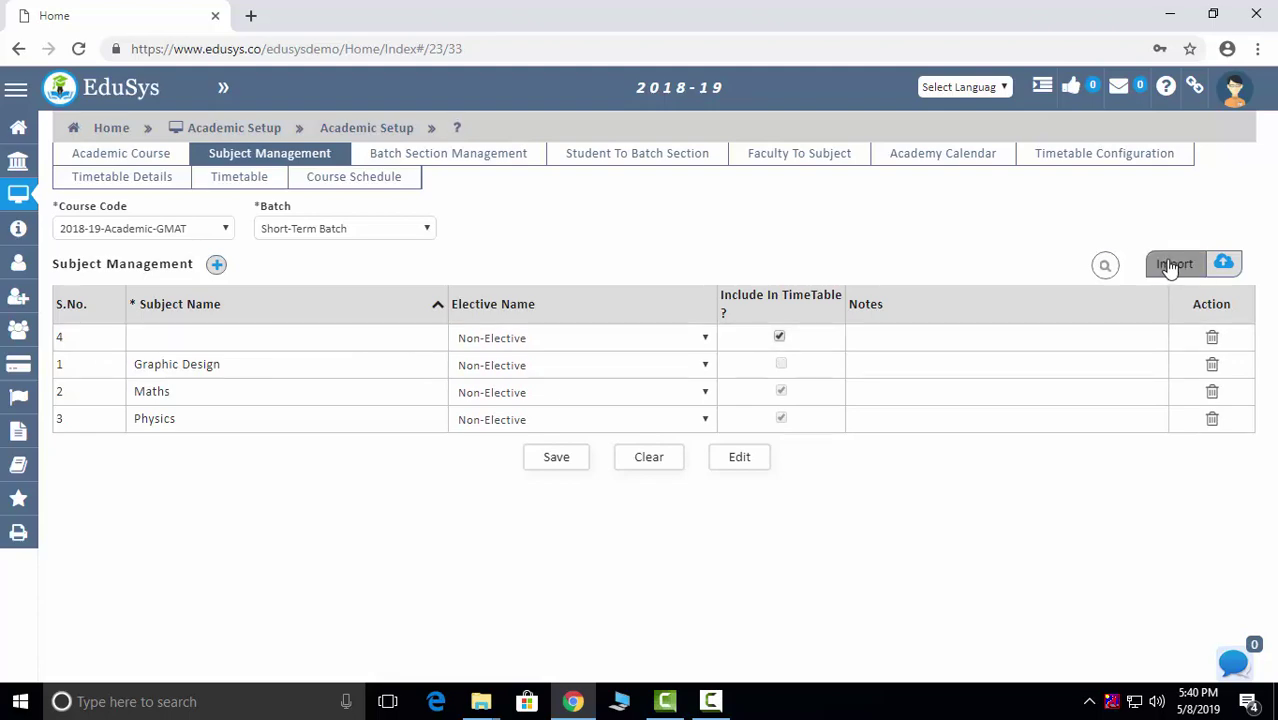
# - Discard the subject changes and view Batch Section Management and Student To Batch Section
pyautogui.click(426, 158)
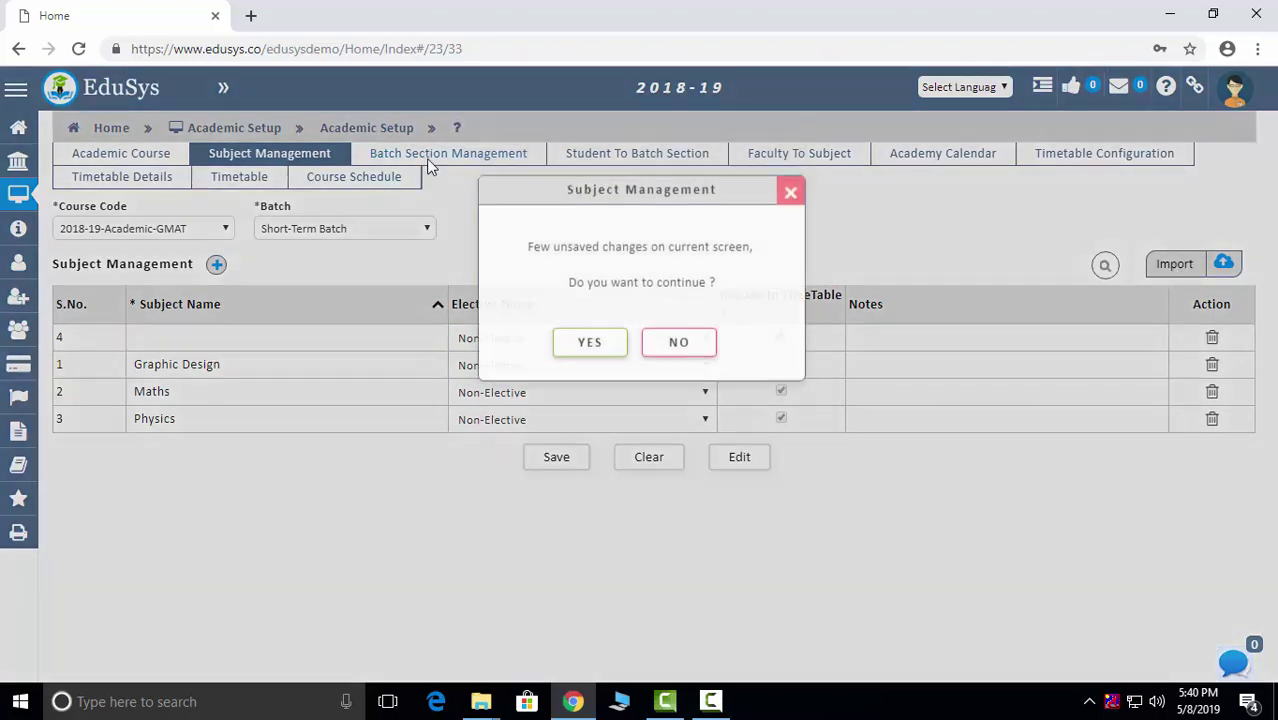
pyautogui.click(614, 375)
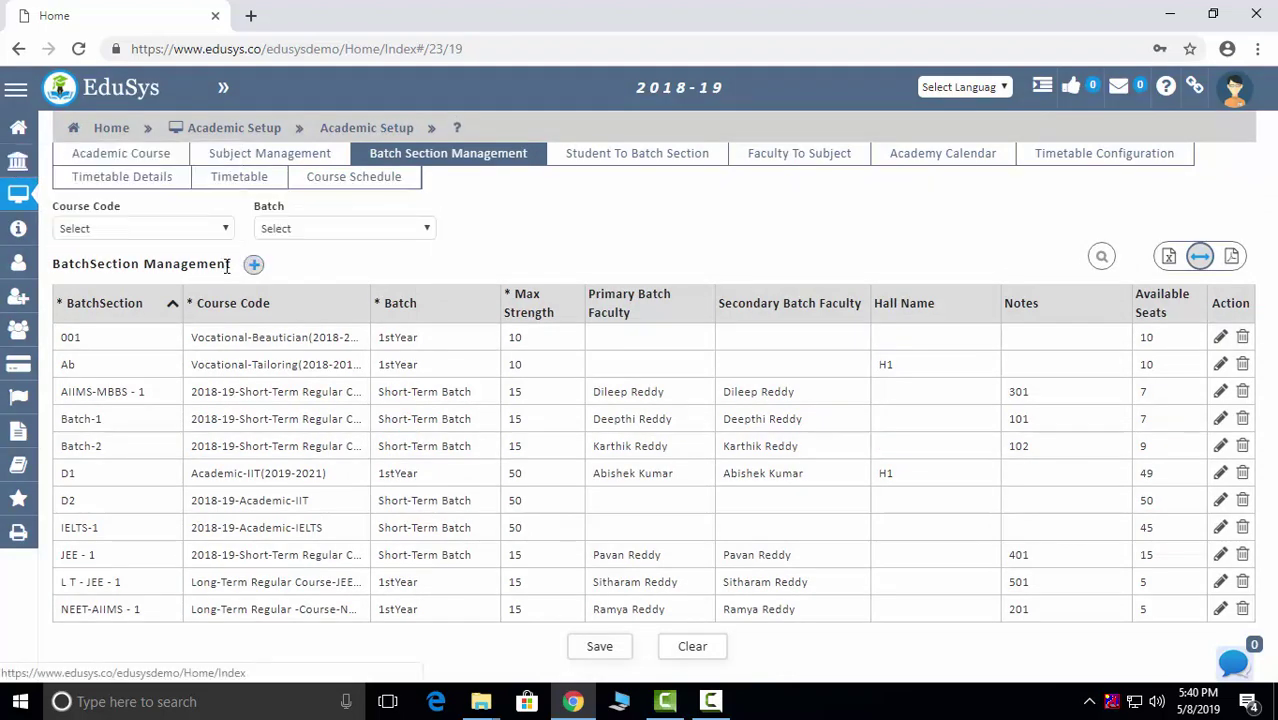
pyautogui.click(608, 158)
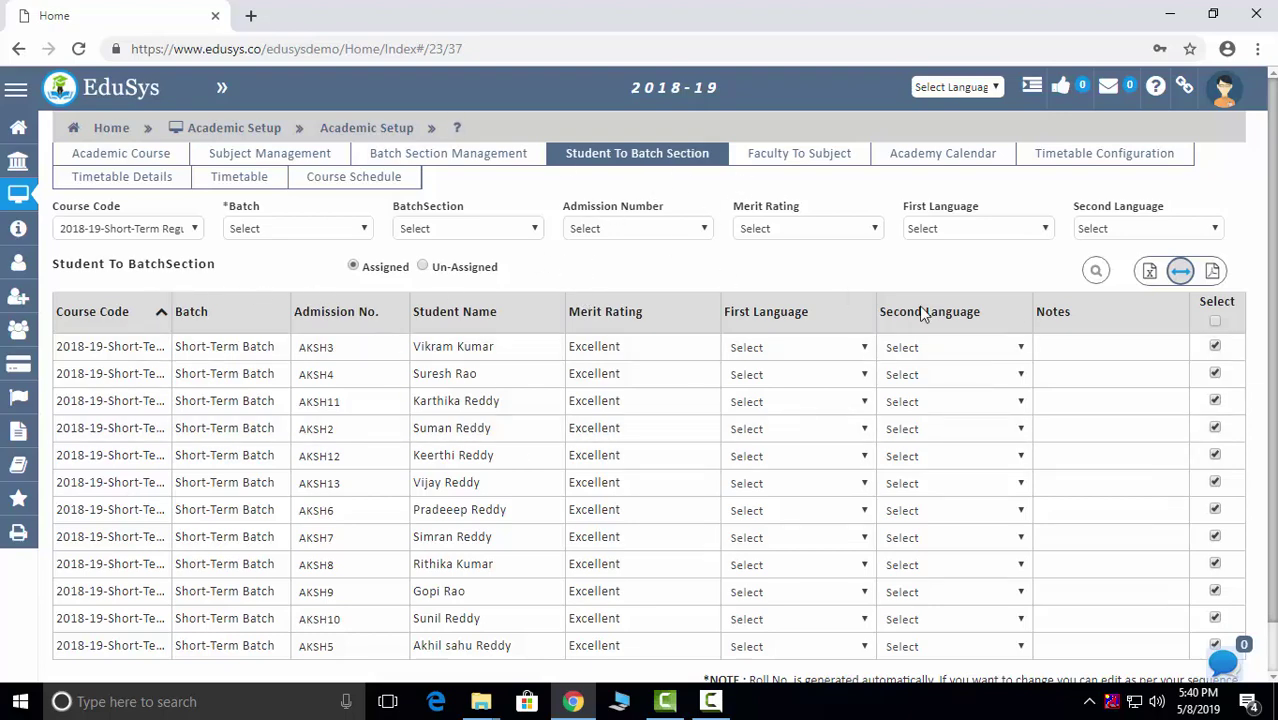
# - On Faculty To Subject, choose Course Code Vocational-Beautician and Batch 1stYear
pyautogui.click(838, 160)
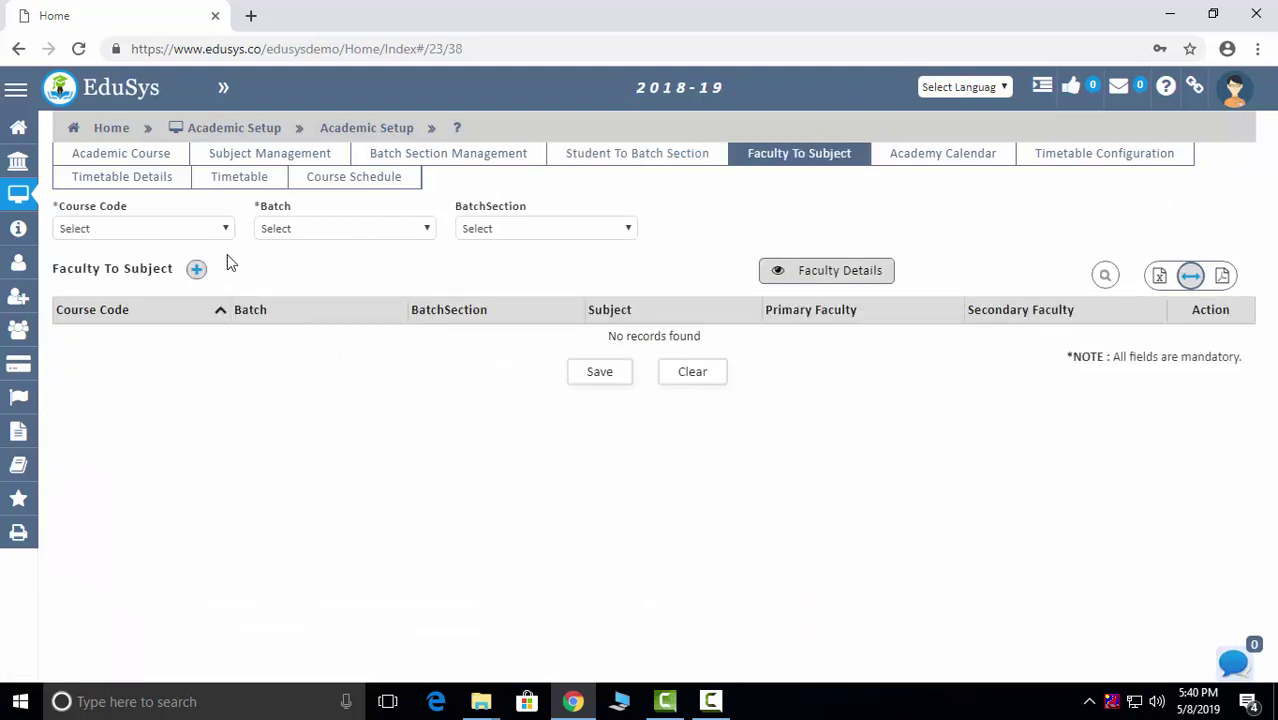
pyautogui.click(200, 230)
pyautogui.click(328, 262)
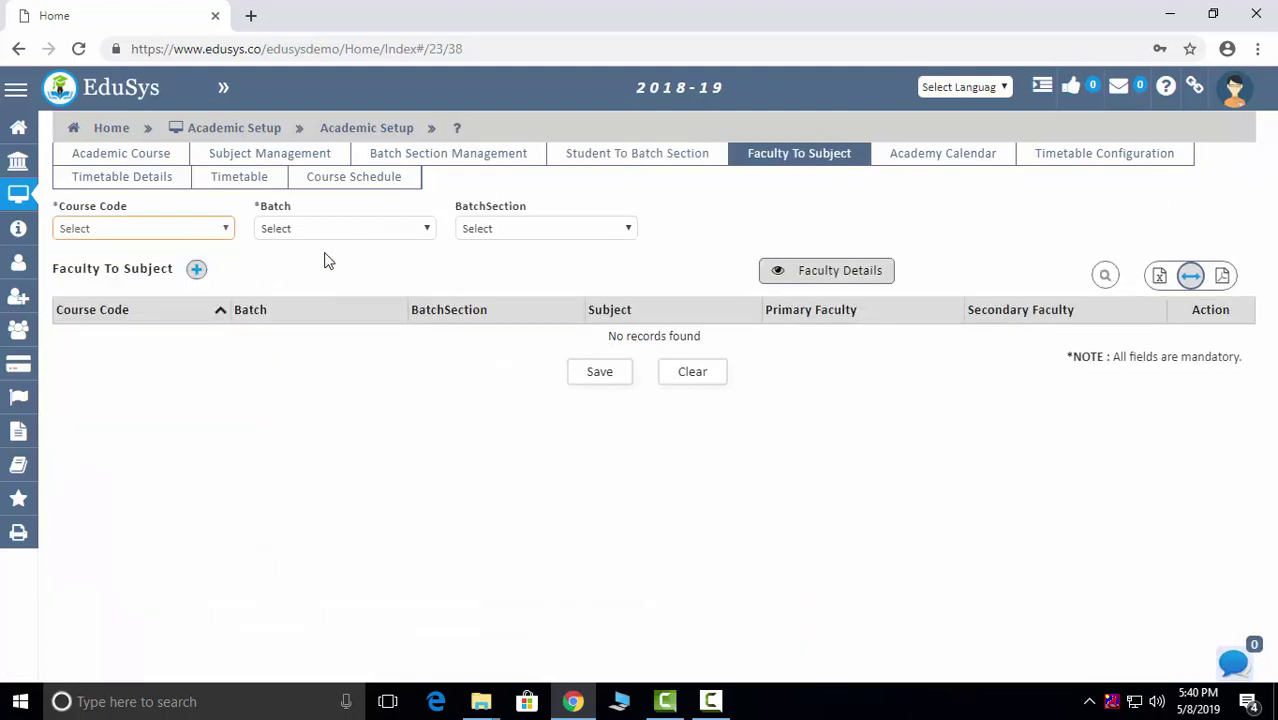
pyautogui.click(195, 273)
pyautogui.click(634, 374)
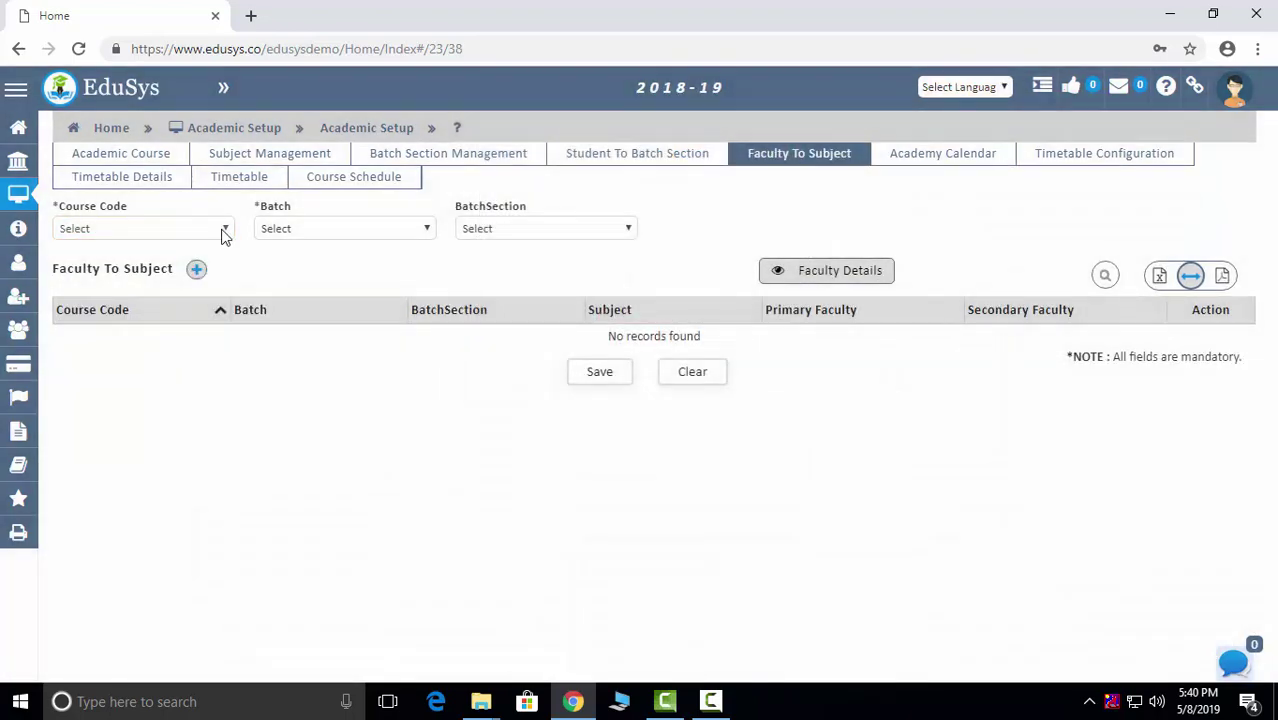
pyautogui.click(224, 230)
pyautogui.click(190, 262)
pyautogui.click(196, 270)
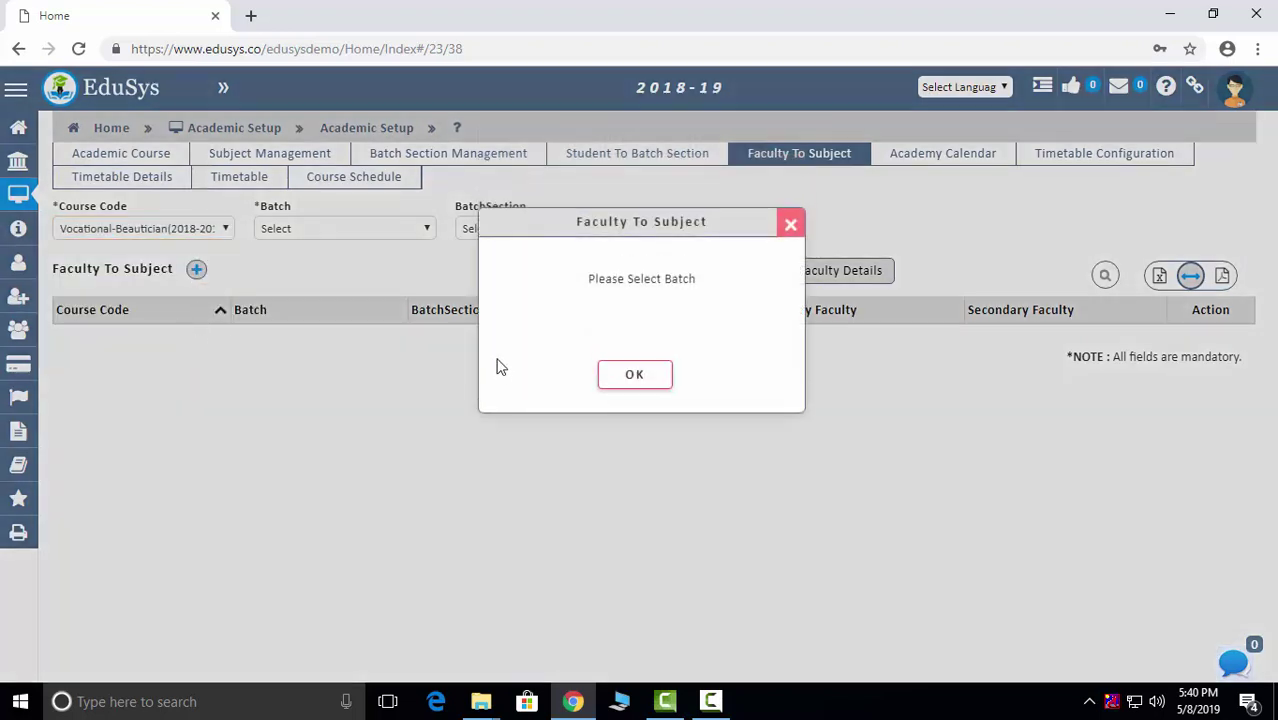
pyautogui.click(630, 376)
pyautogui.click(360, 228)
pyautogui.click(268, 262)
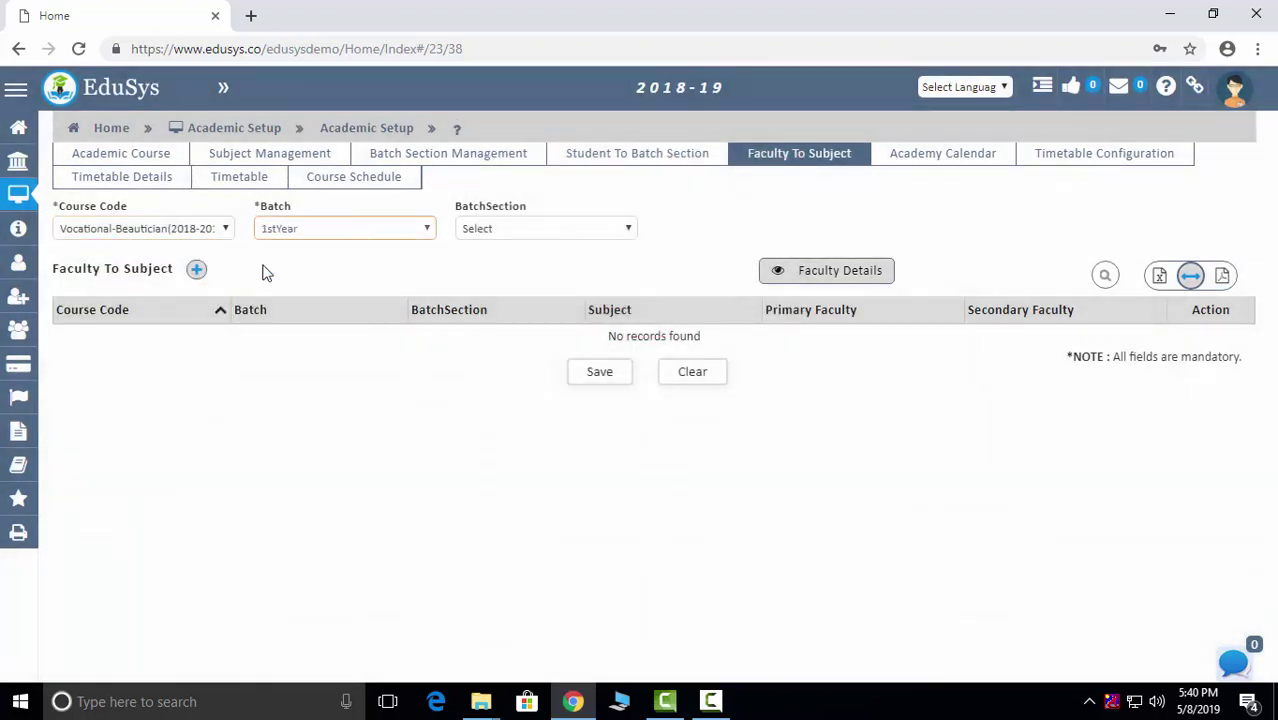
# - Draft a Vocational-Beautician 1stYear, section 001, Facial row, then discard it for Academy Calendar
pyautogui.click(196, 270)
pyautogui.click(218, 337)
pyautogui.click(200, 368)
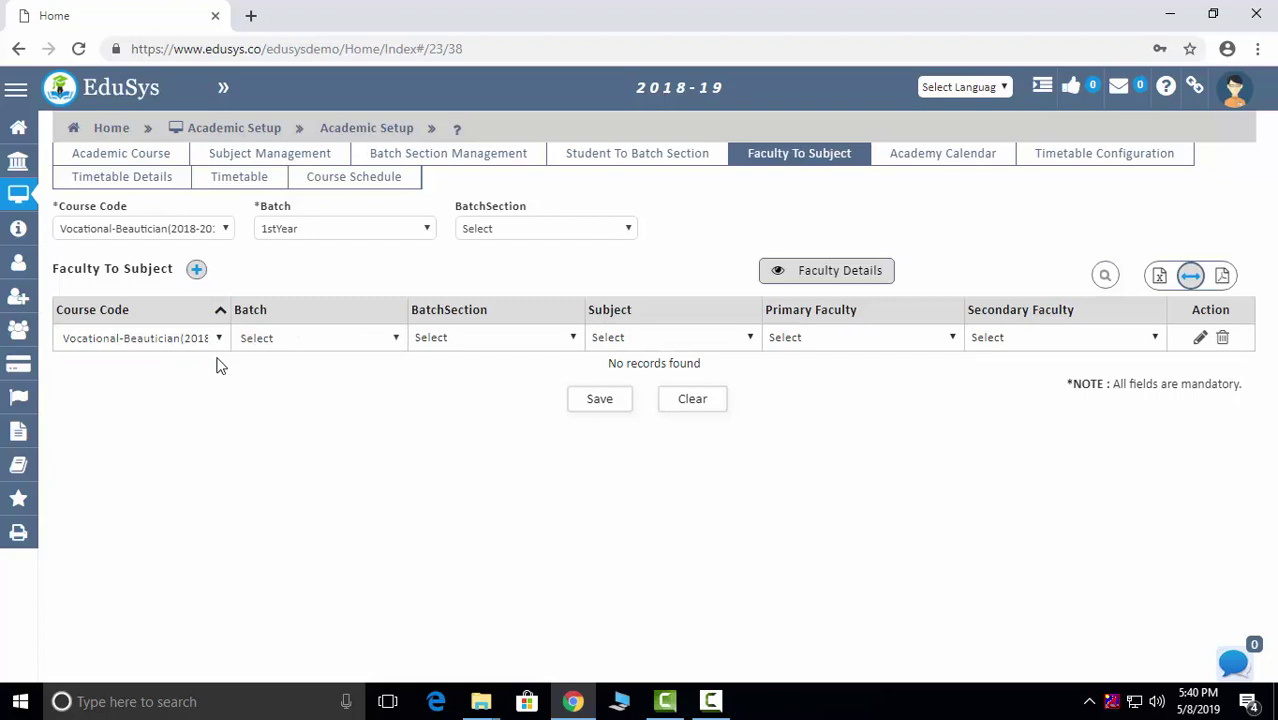
pyautogui.click(340, 343)
pyautogui.click(314, 368)
pyautogui.click(517, 340)
pyautogui.click(490, 368)
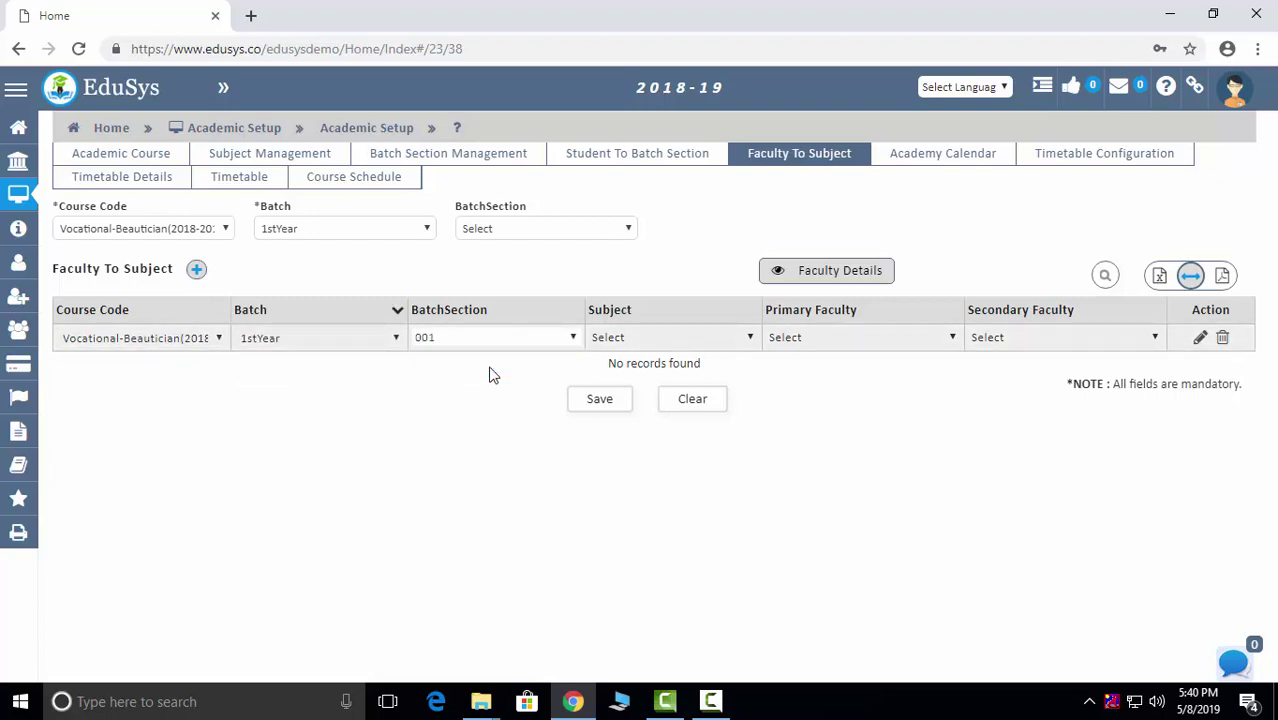
pyautogui.click(616, 337)
pyautogui.click(625, 368)
pyautogui.click(813, 338)
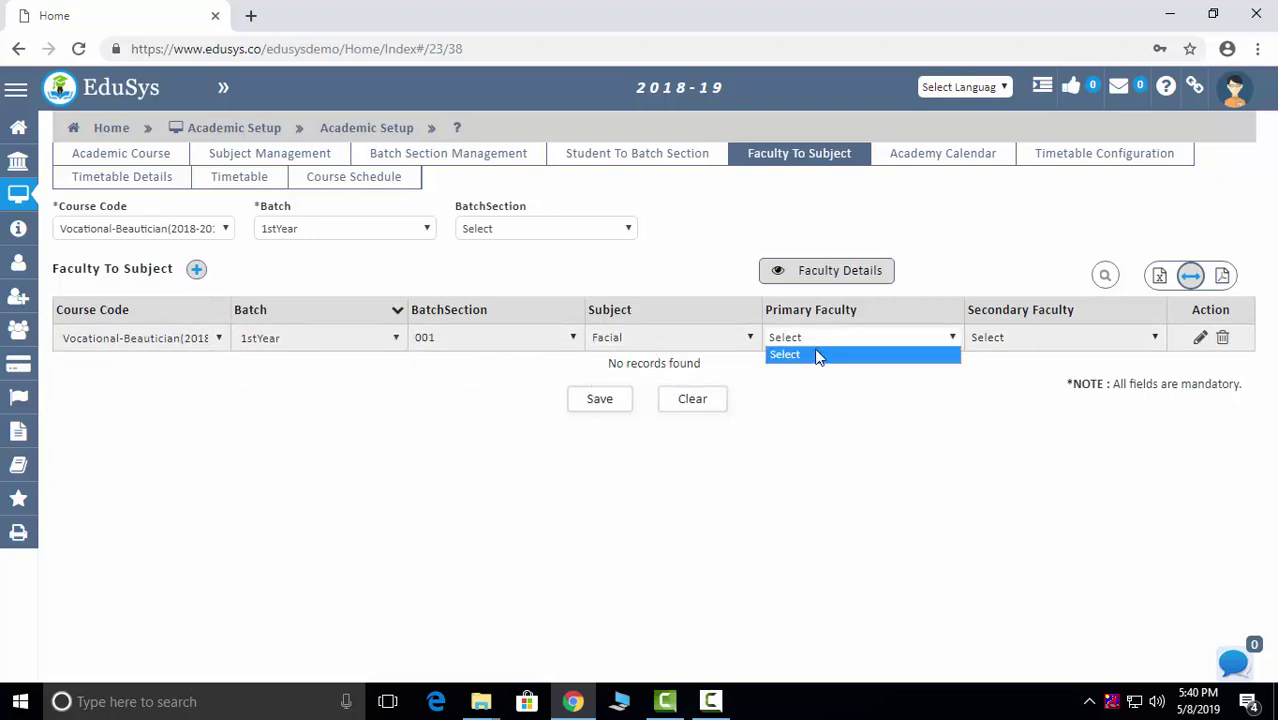
pyautogui.click(961, 158)
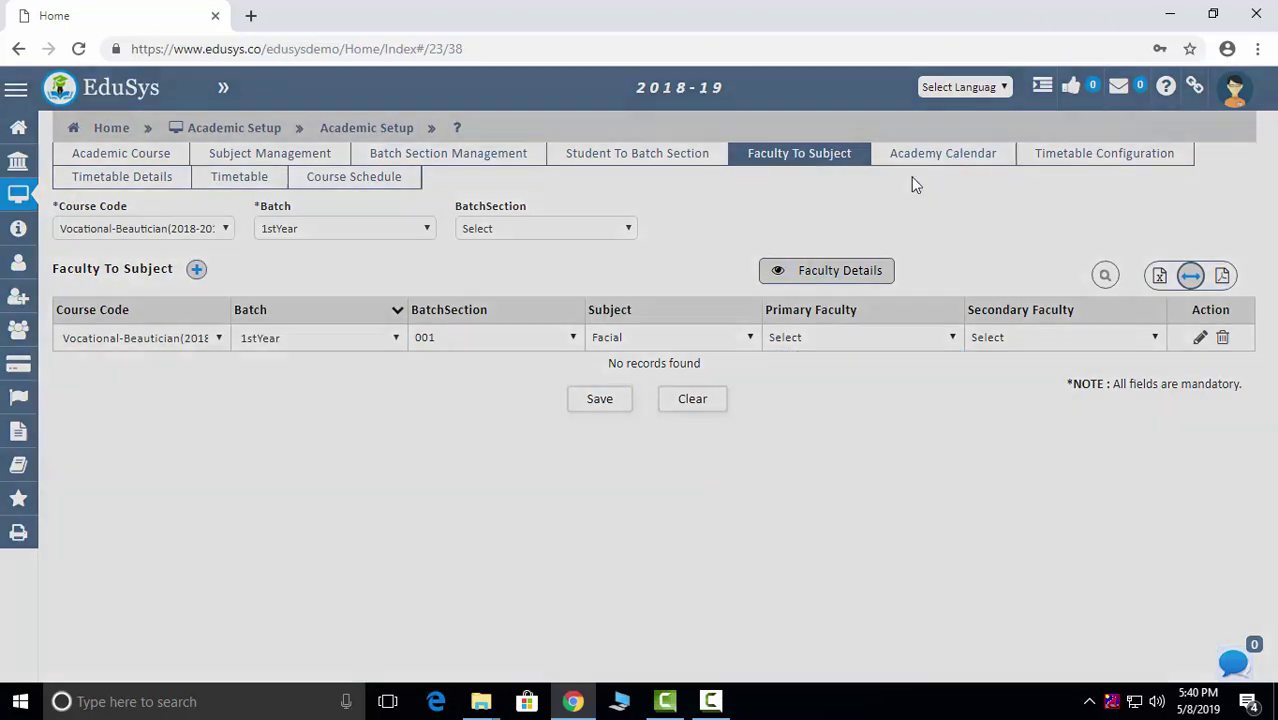
pyautogui.click(608, 376)
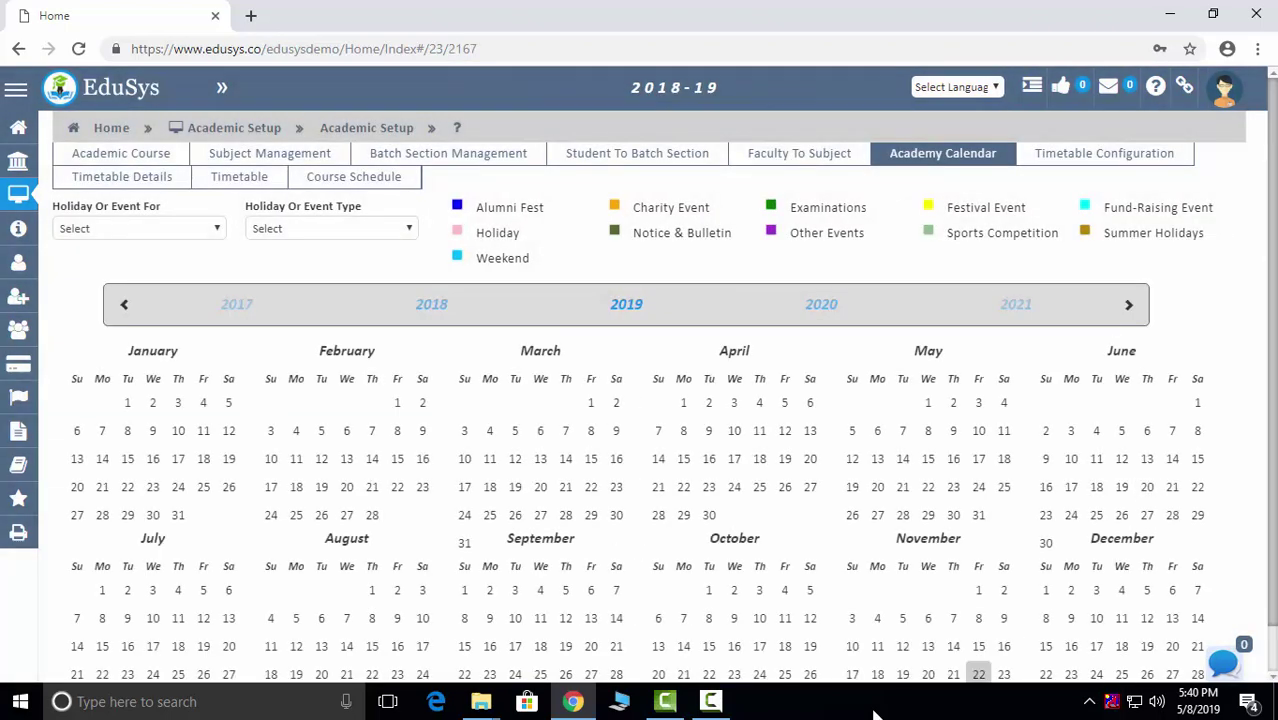
# - Start a 22 May 2019 Holiday for all branches and all 21 course codes, then cancel it
pyautogui.click(927, 488)
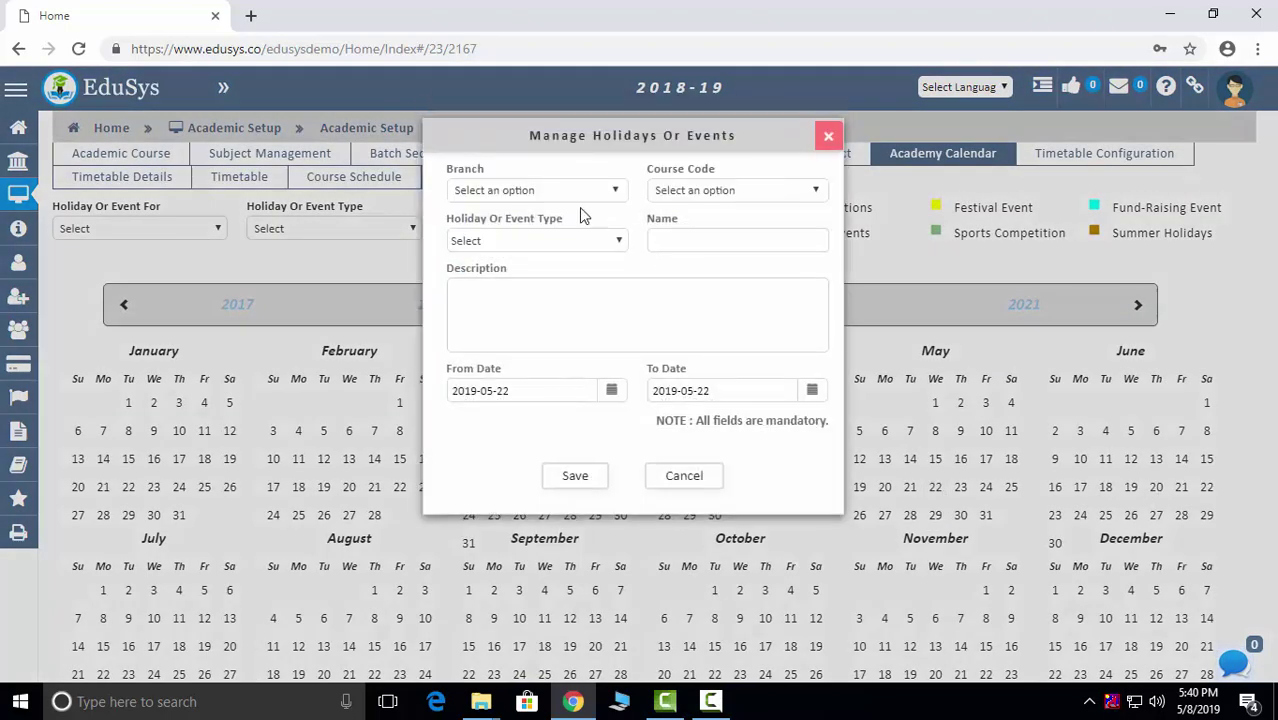
pyautogui.click(542, 192)
pyautogui.click(505, 242)
pyautogui.click(593, 195)
pyautogui.click(702, 192)
pyautogui.click(685, 244)
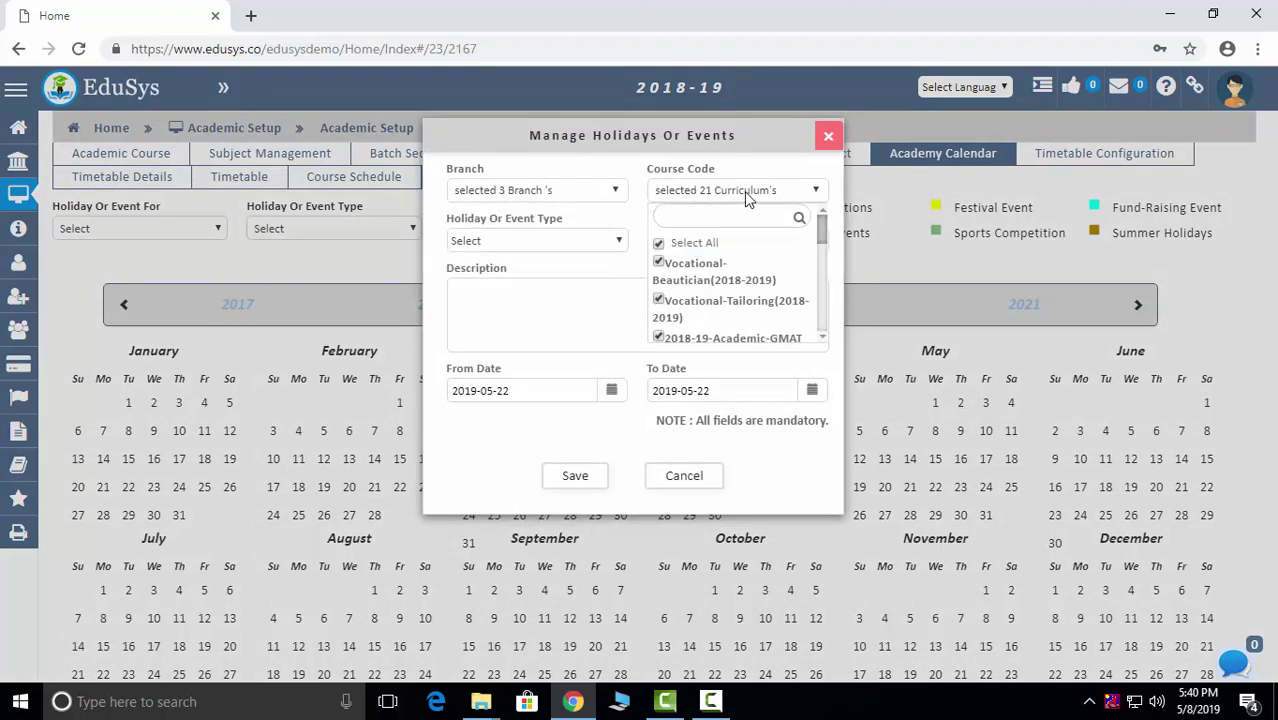
pyautogui.click(648, 237)
pyautogui.click(545, 244)
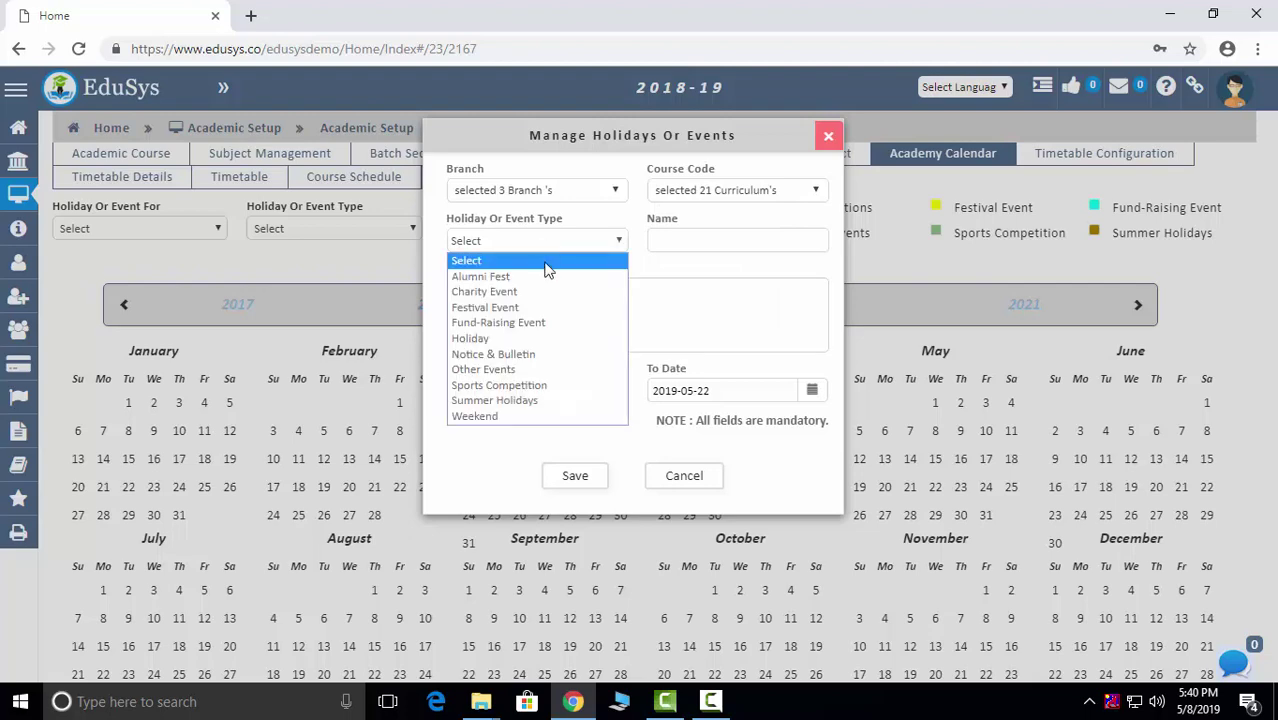
pyautogui.click(508, 336)
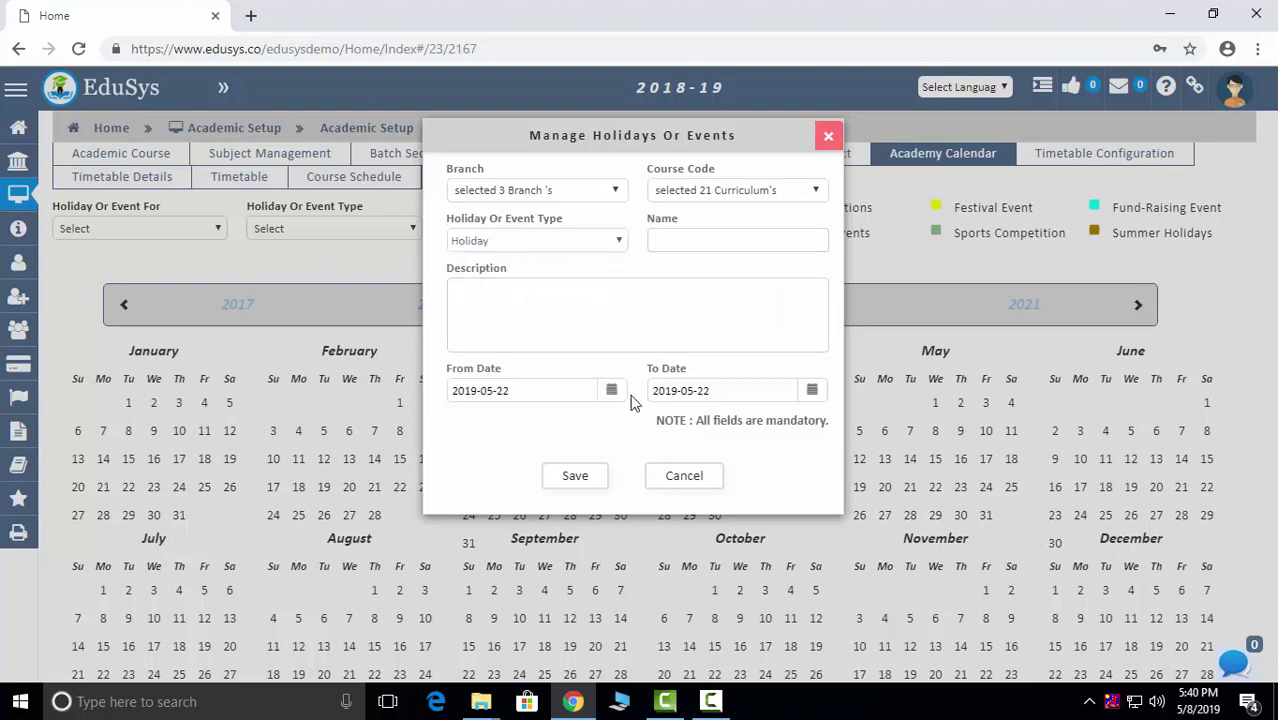
pyautogui.click(828, 135)
# - Filter the calendar to Vocational-Beautician and go to Timetable Configuration, discarding unsaved changes
pyautogui.click(186, 229)
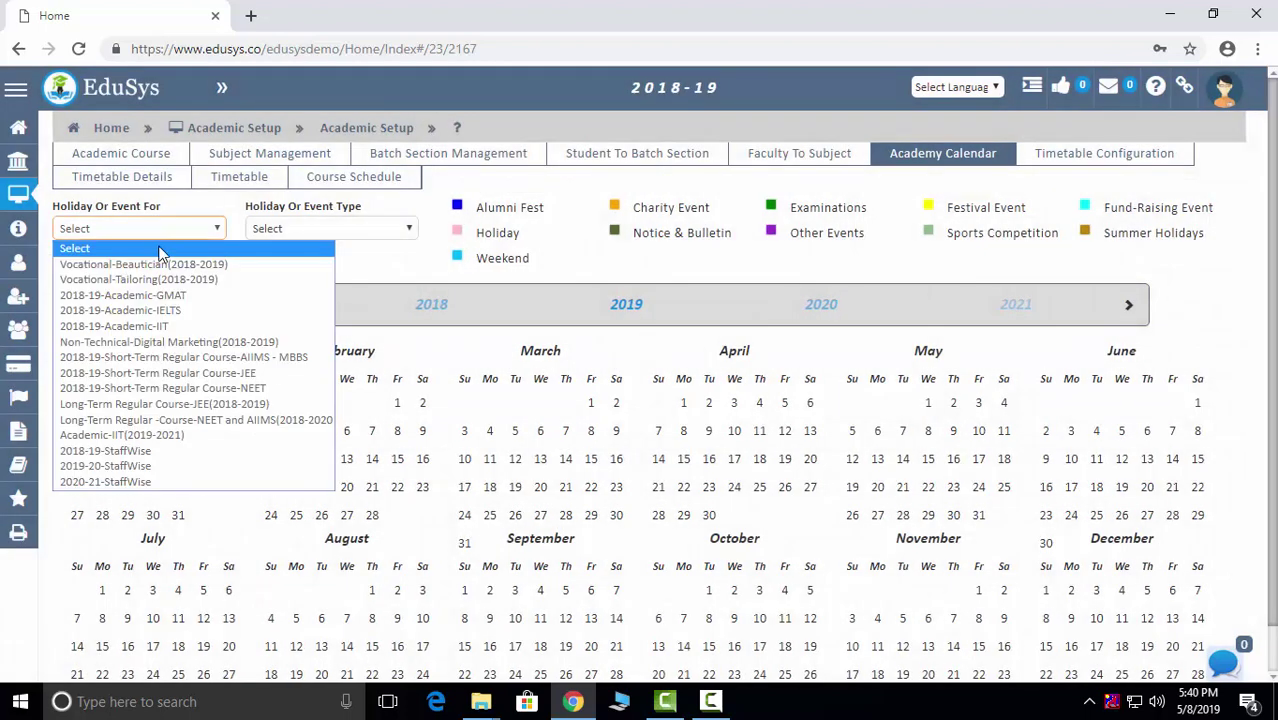
pyautogui.click(150, 349)
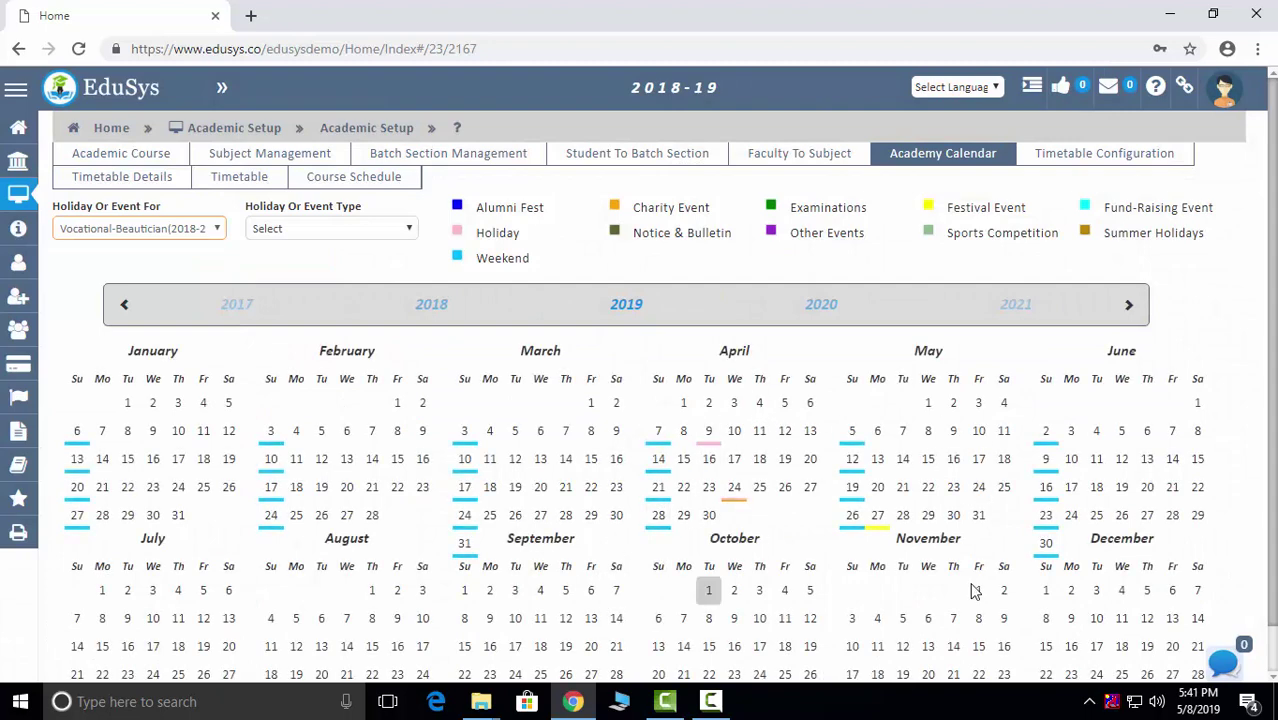
pyautogui.click(1081, 158)
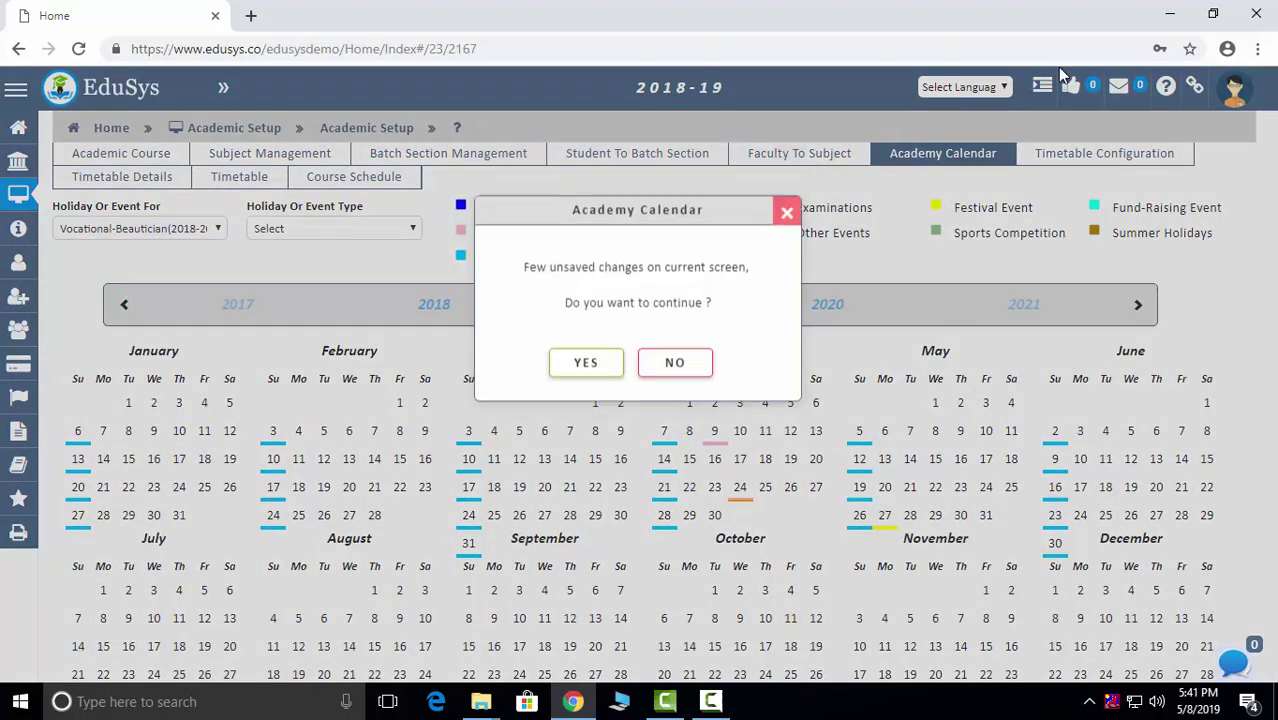
pyautogui.click(580, 366)
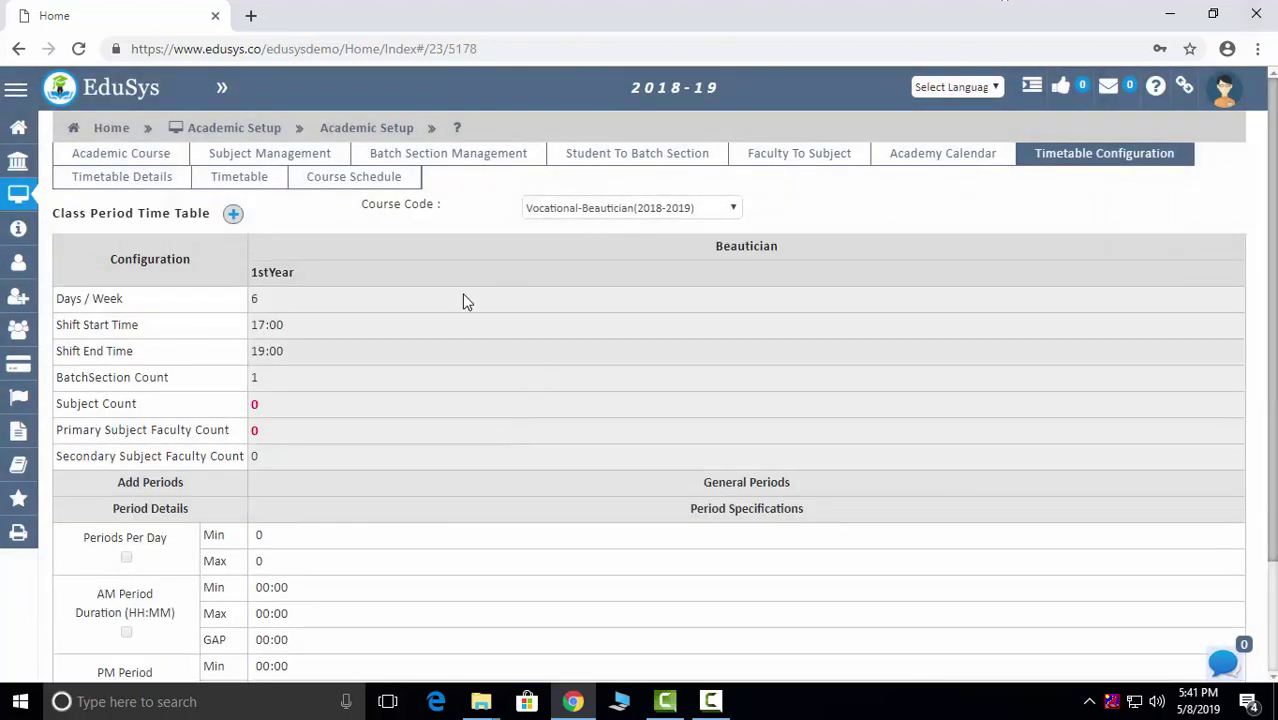
# - Make the timetable period durations editable, then go to the timetable details page
pyautogui.scroll(-2, 345, 297)
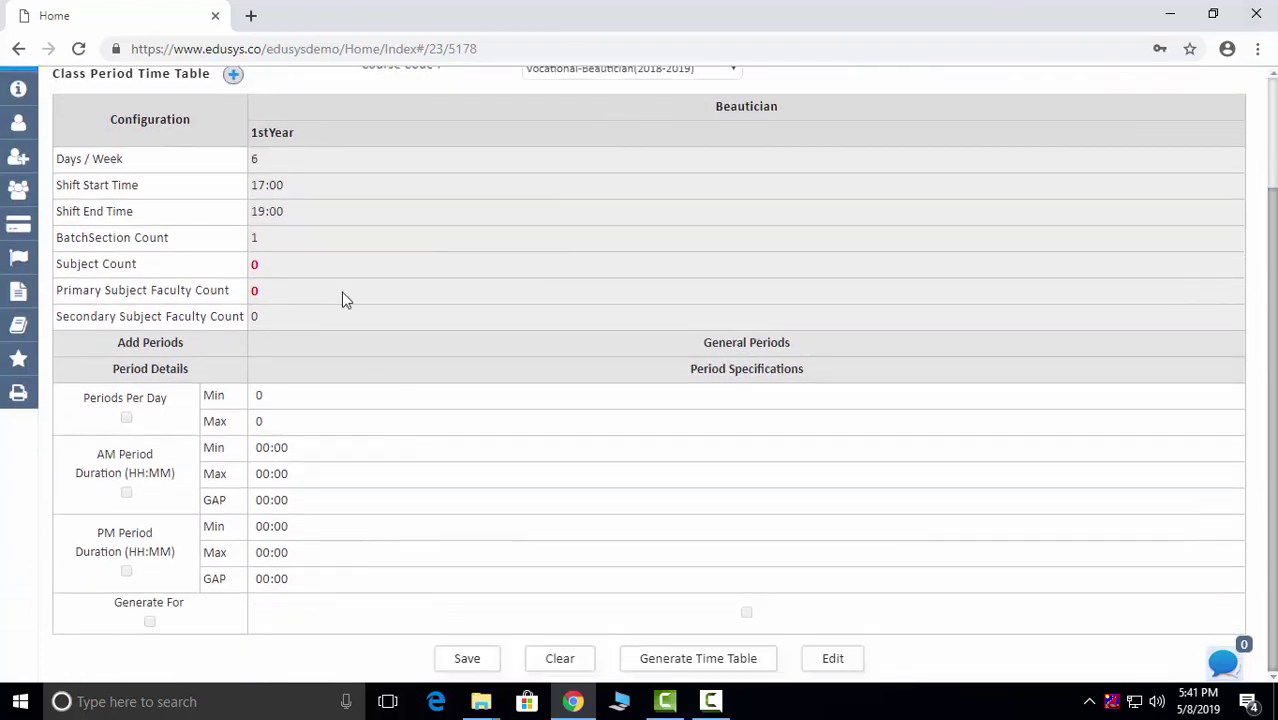
pyautogui.scroll(2, 352, 357)
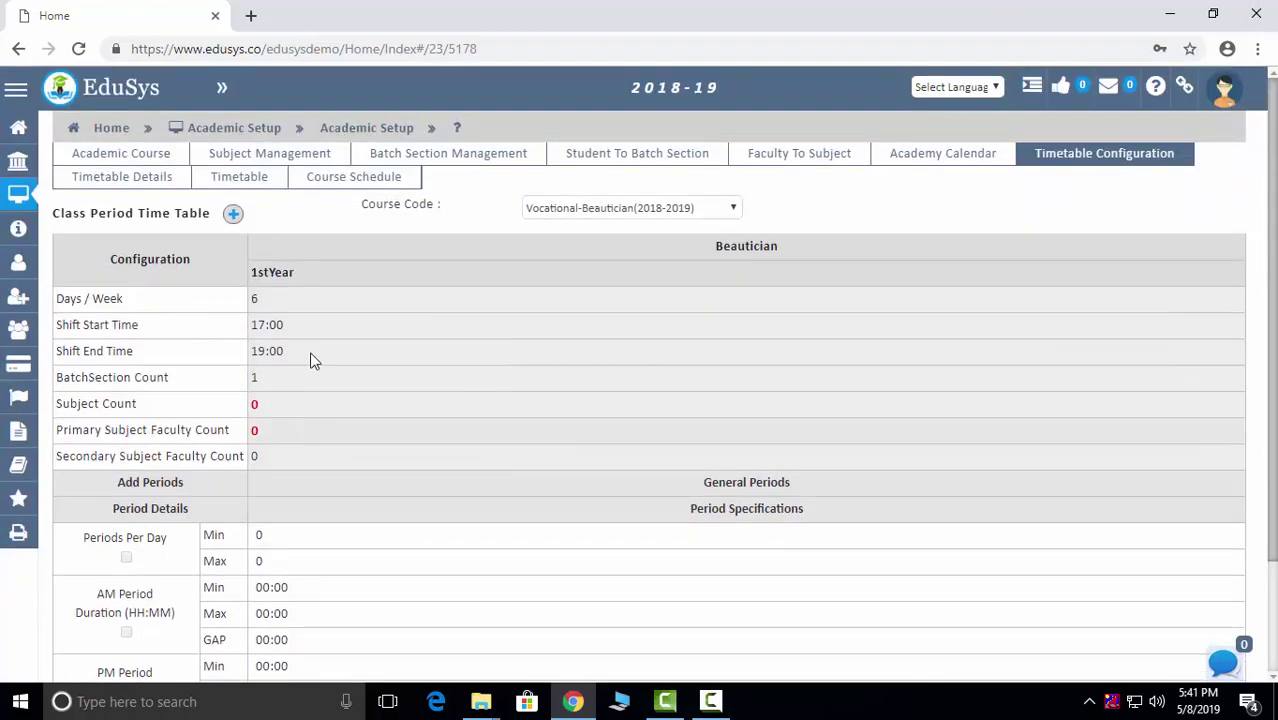
pyautogui.scroll(-2, 310, 360)
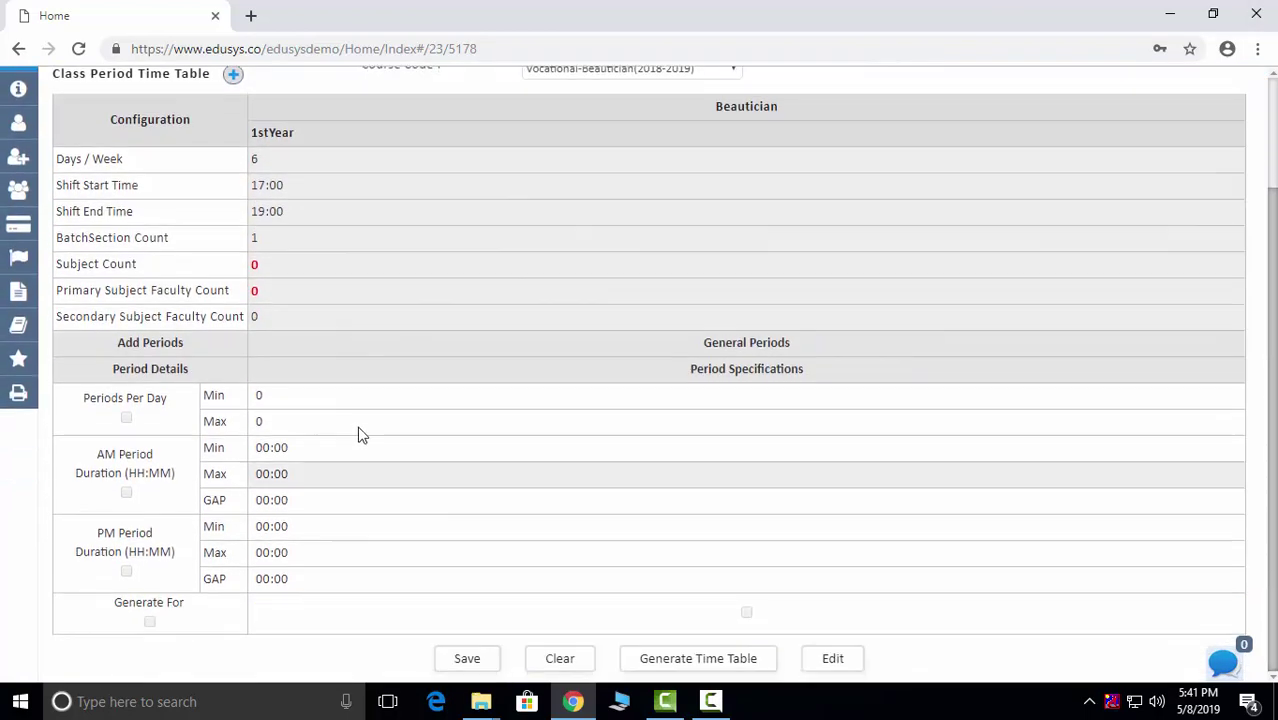
pyautogui.click(825, 664)
pyautogui.scroll(1, 320, 545)
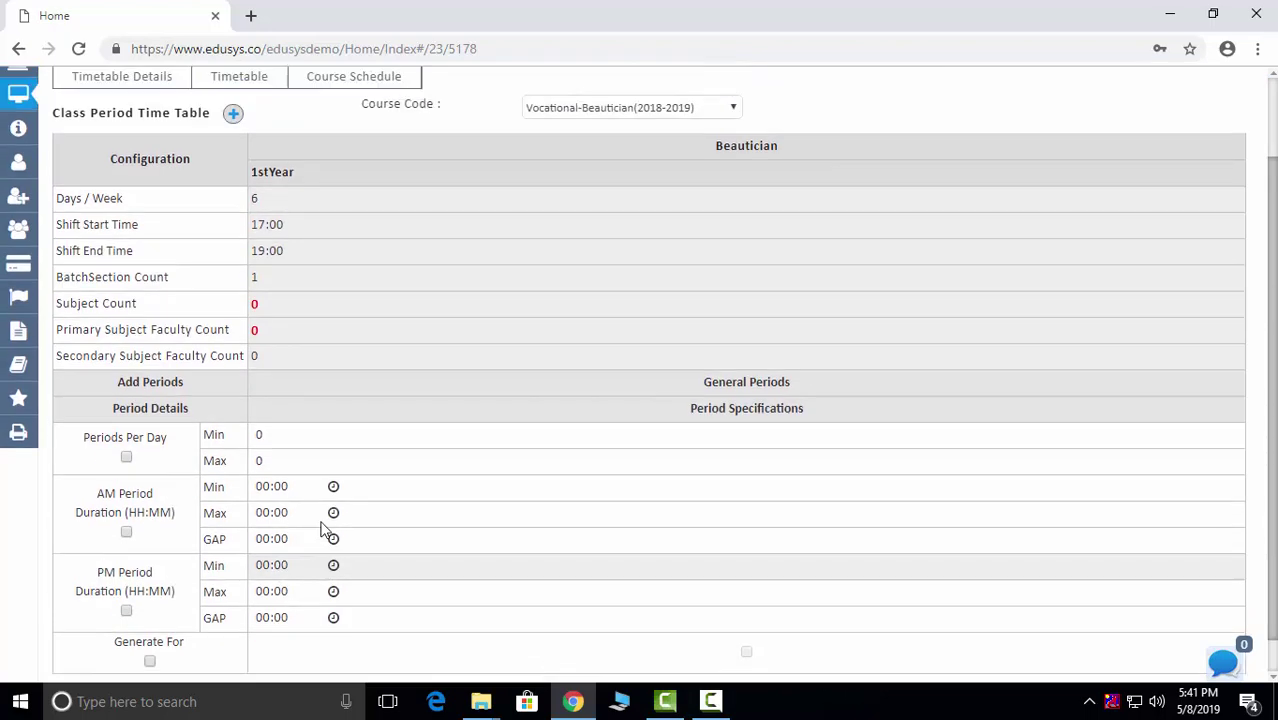
pyautogui.scroll(1, 320, 530)
pyautogui.click(93, 180)
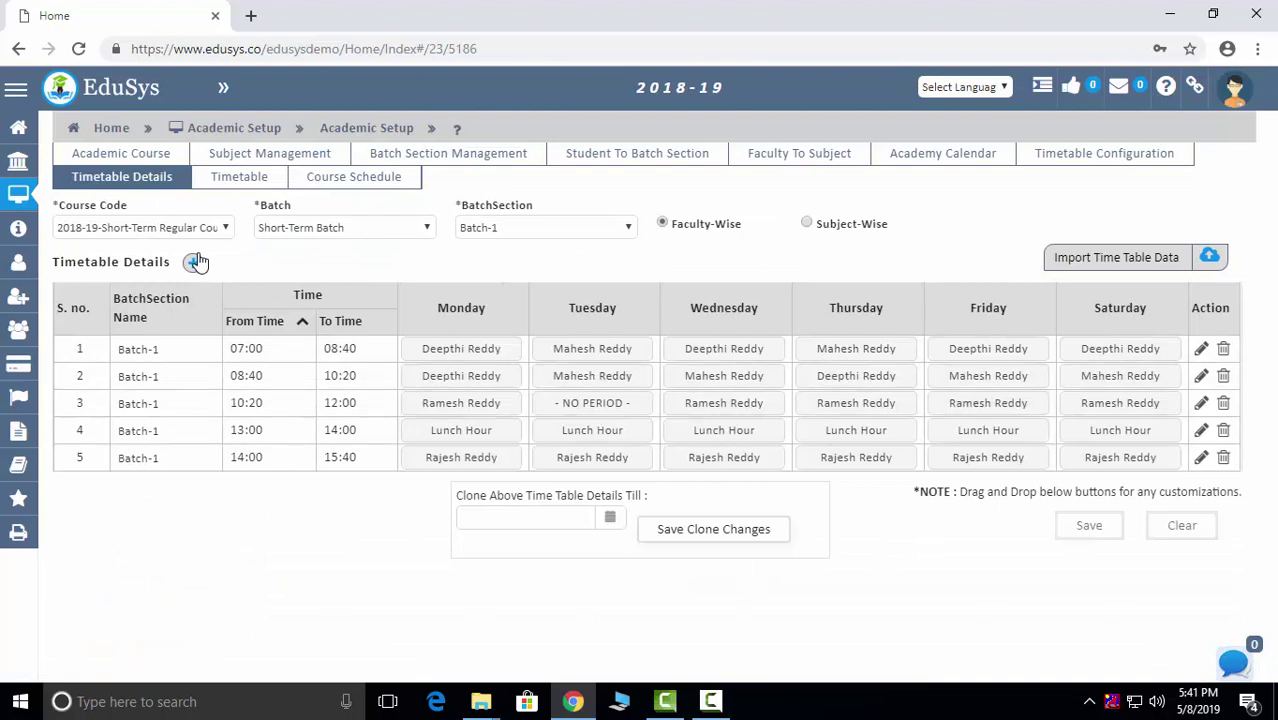
# - Add a period row and move Tuesday's period-2 teacher onto Monday period 1, saving the swap
pyautogui.click(194, 262)
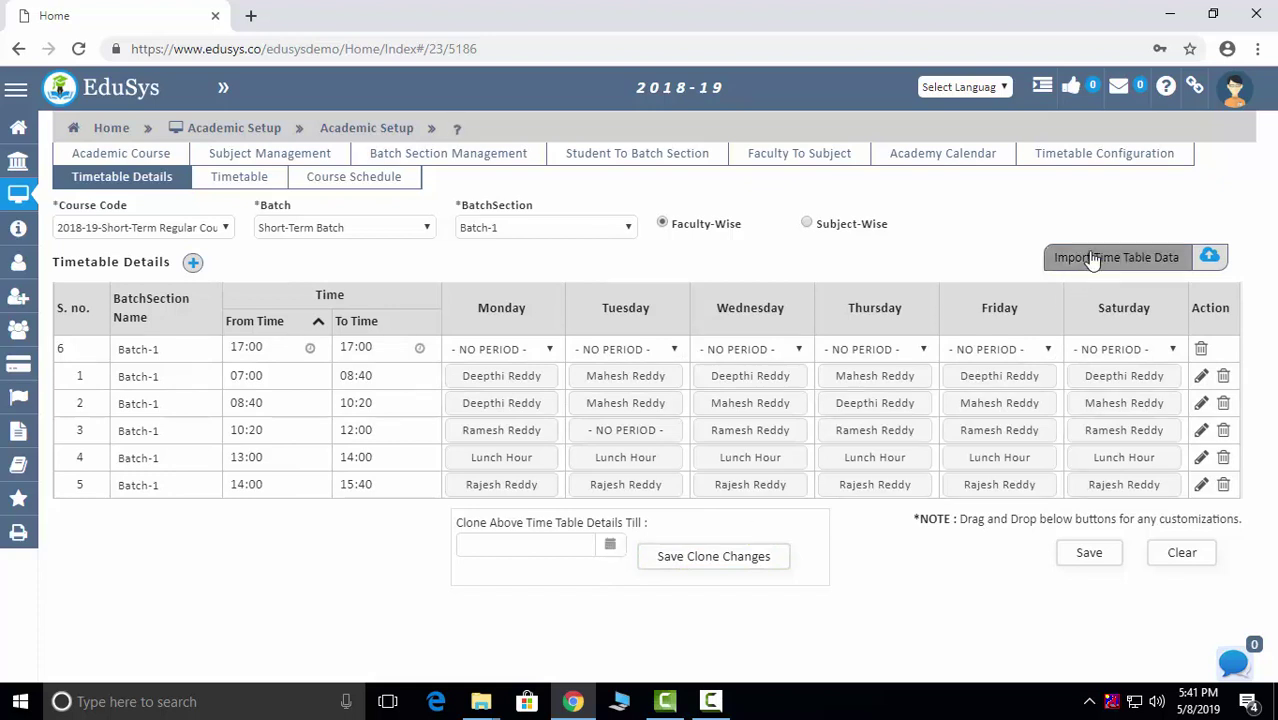
pyautogui.moveTo(622, 403); pyautogui.dragTo(508, 380)
pyautogui.click(618, 373)
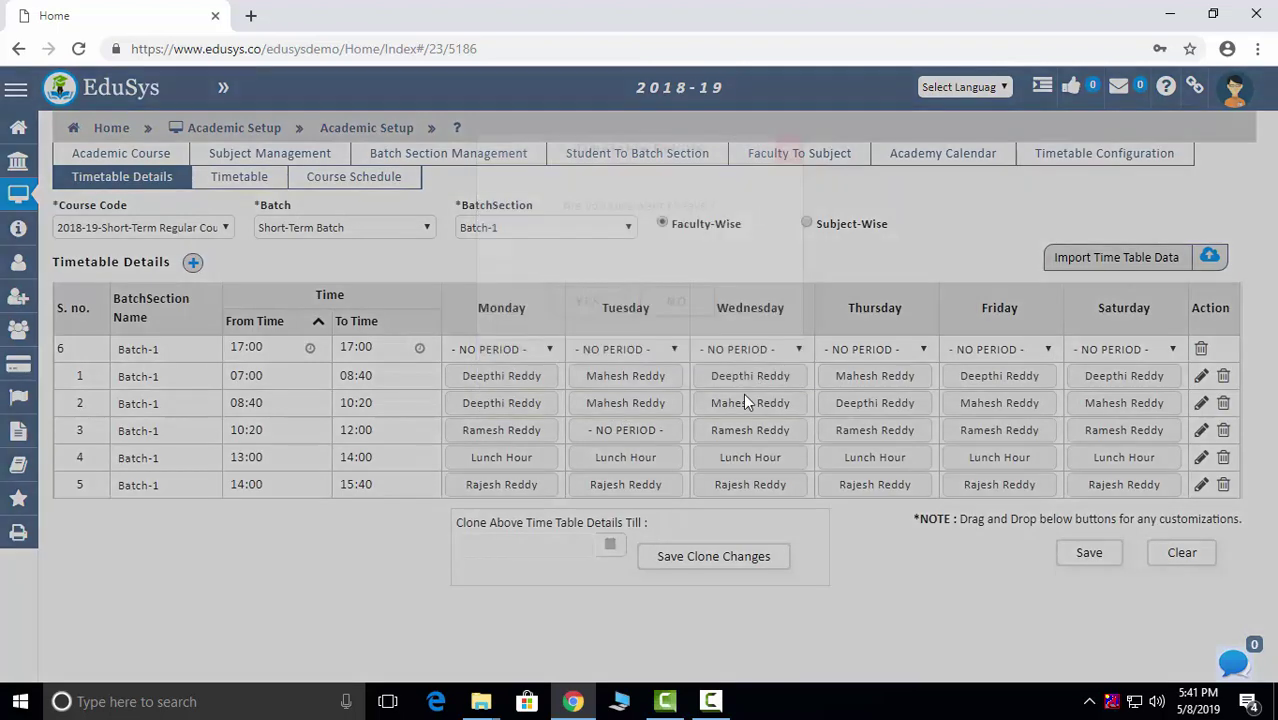
pyautogui.click(630, 372)
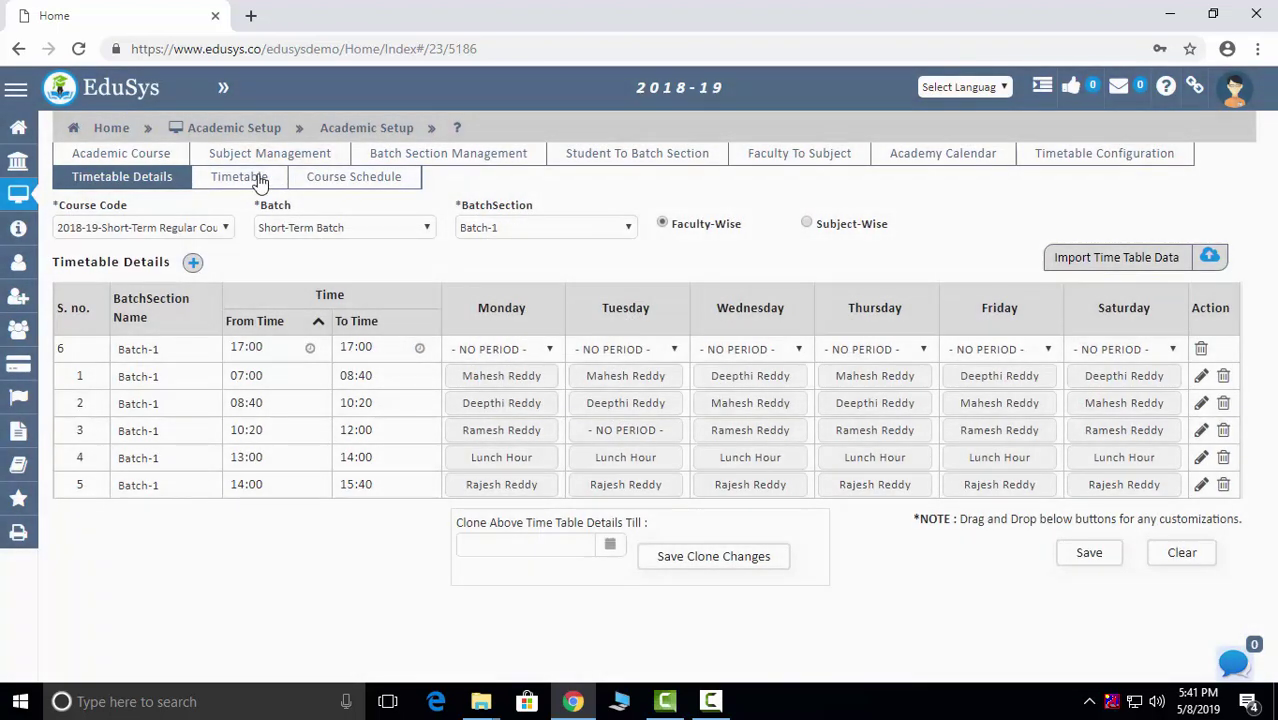
# - View the weekly timetable for 2018-19-Academic-IIT, Short-Term Batch, section D2 on 12 February 2019
pyautogui.click(258, 178)
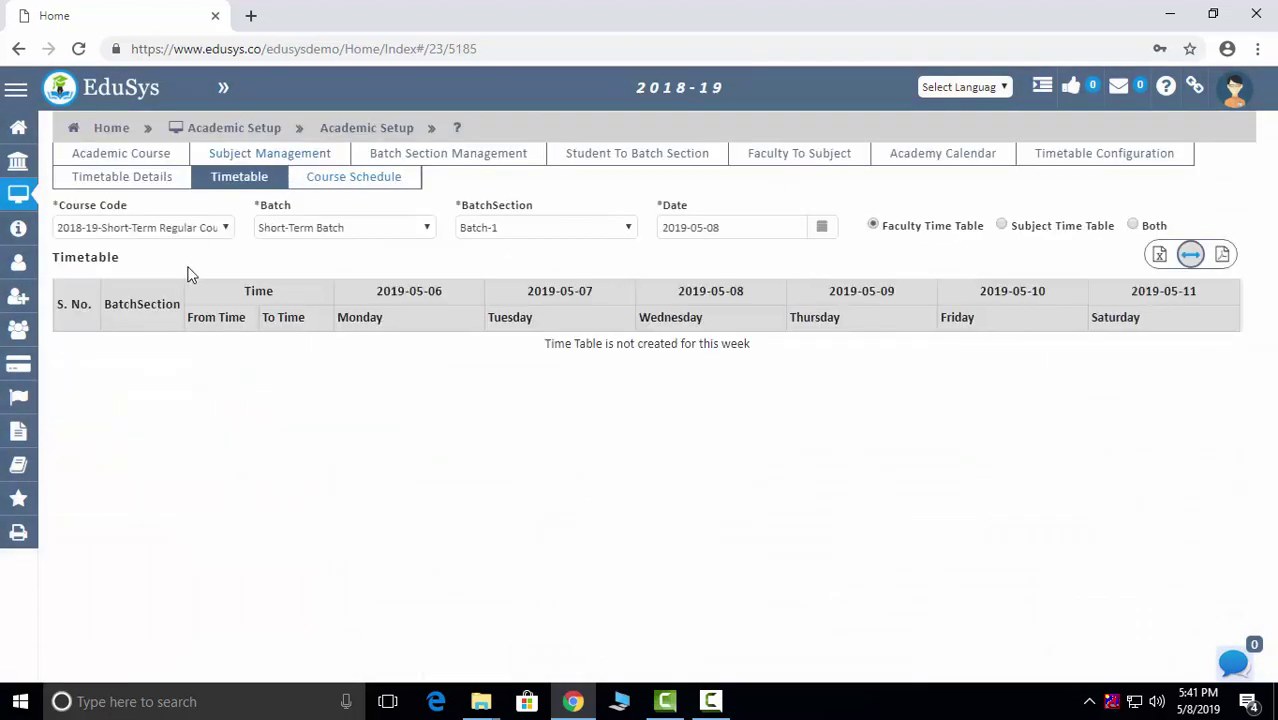
pyautogui.click(222, 226)
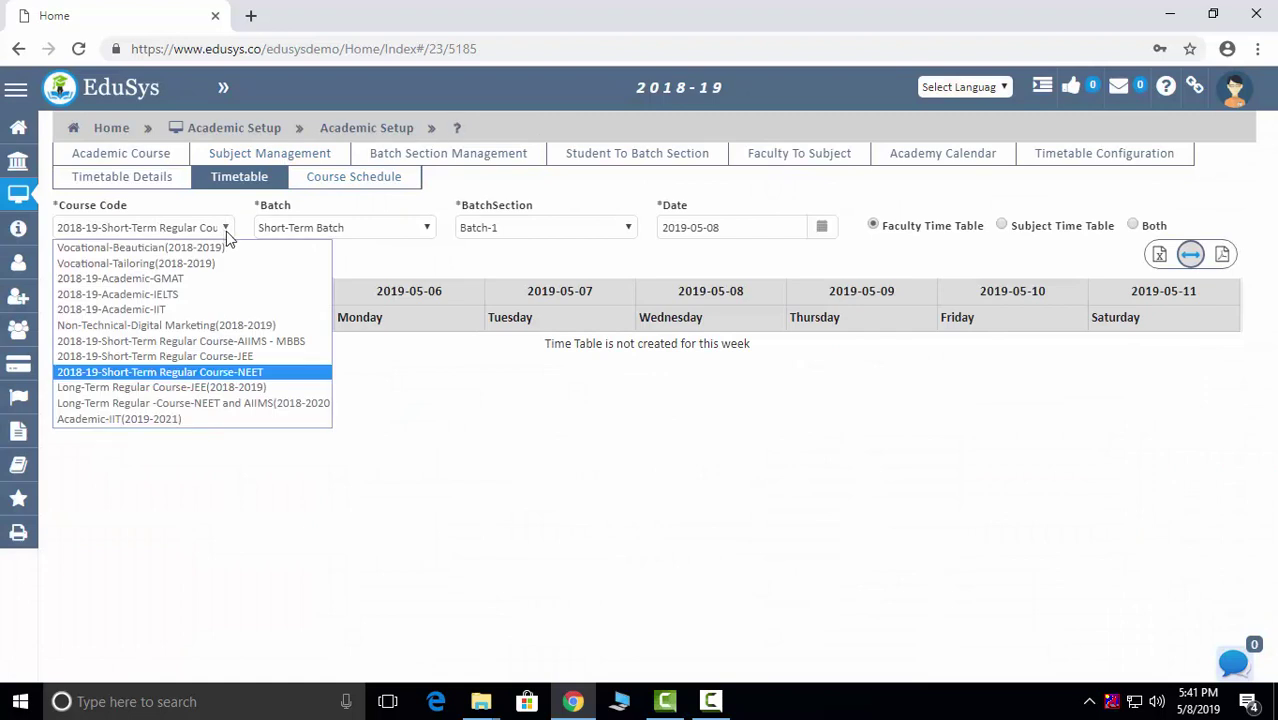
pyautogui.click(183, 313)
pyautogui.click(352, 226)
pyautogui.click(331, 247)
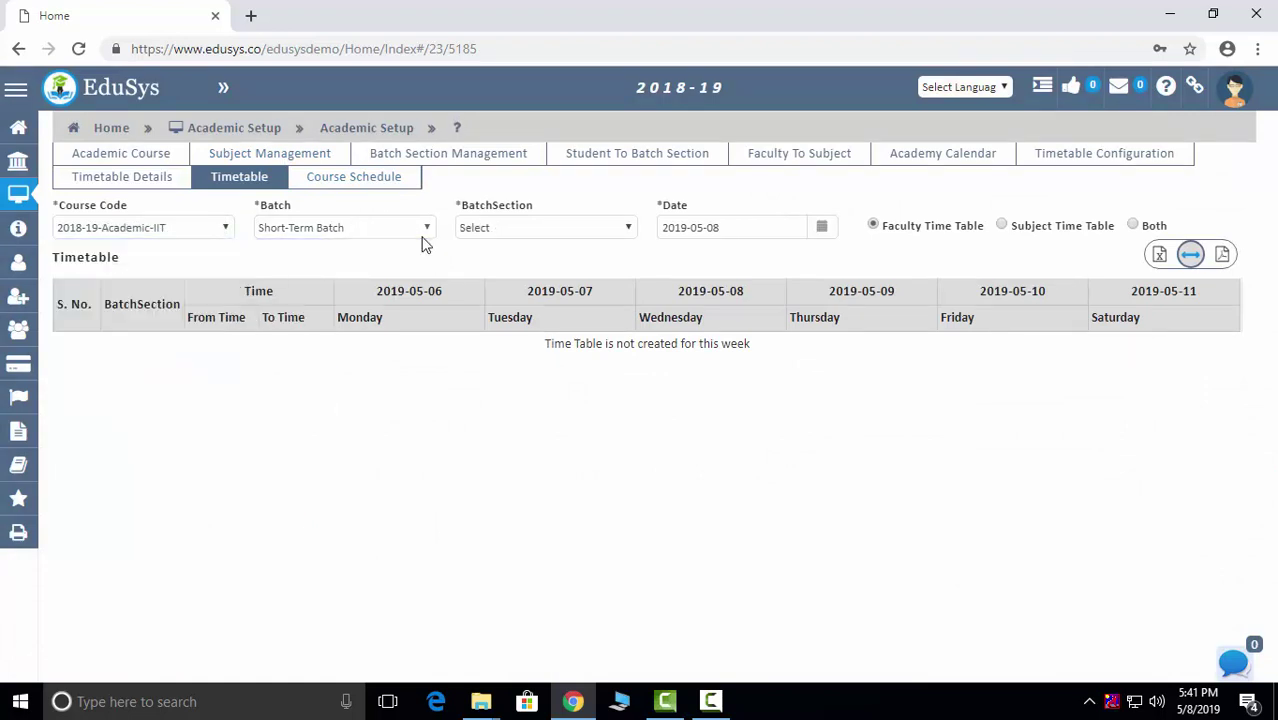
pyautogui.click(516, 228)
pyautogui.click(468, 263)
pyautogui.click(821, 228)
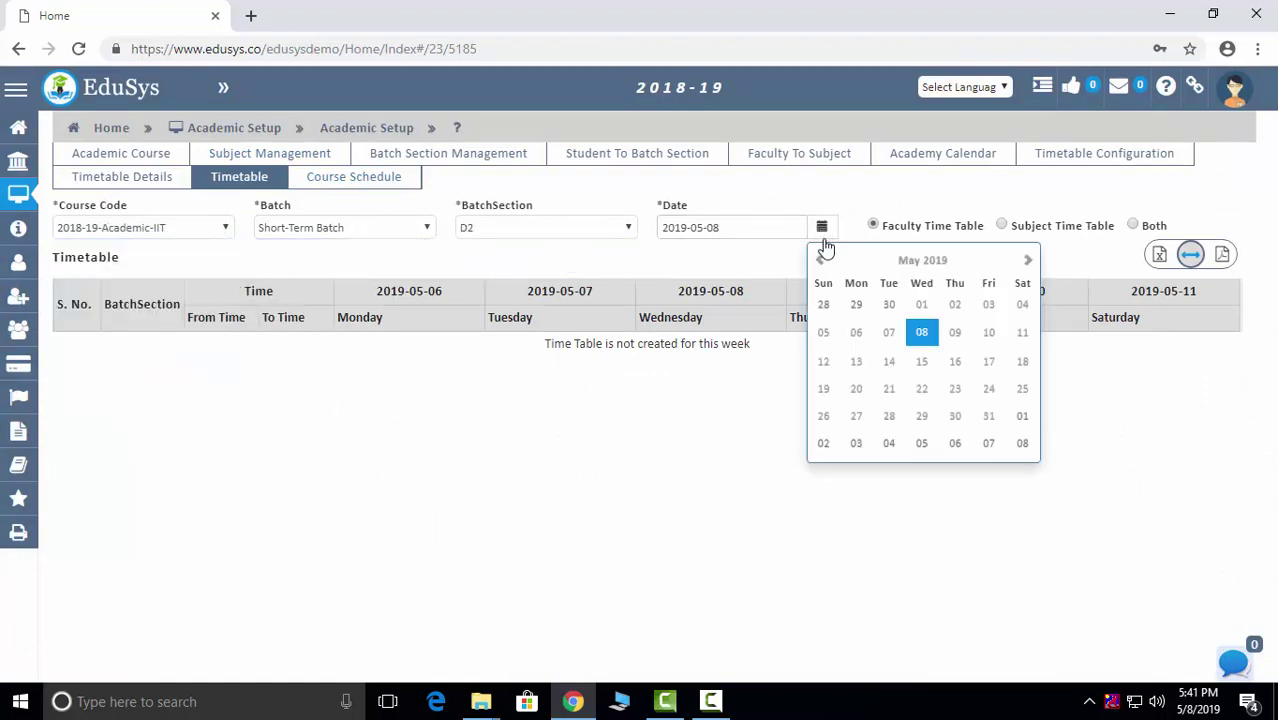
pyautogui.click(818, 261)
pyautogui.click(818, 261)
pyautogui.click(818, 261)
pyautogui.click(891, 362)
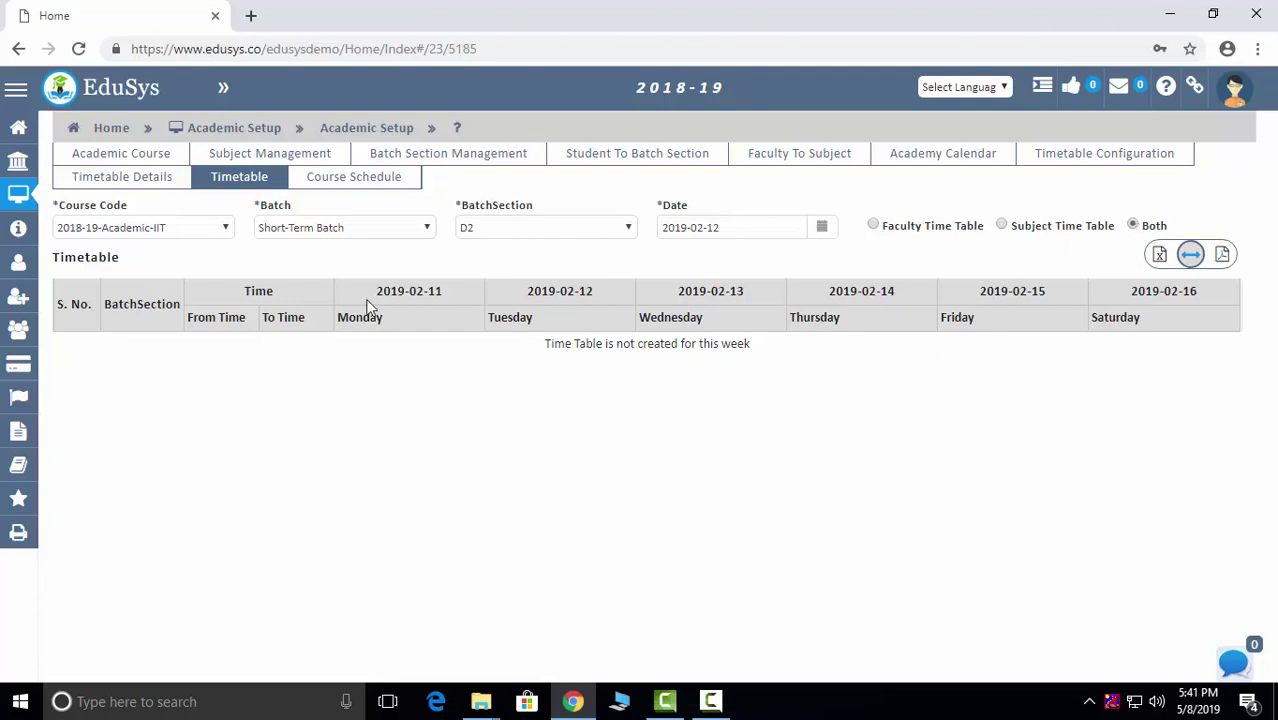
# - Leave without saving for Batch Section Management and Course Schedule, then go Home to Academic Setup
pyautogui.click(376, 162)
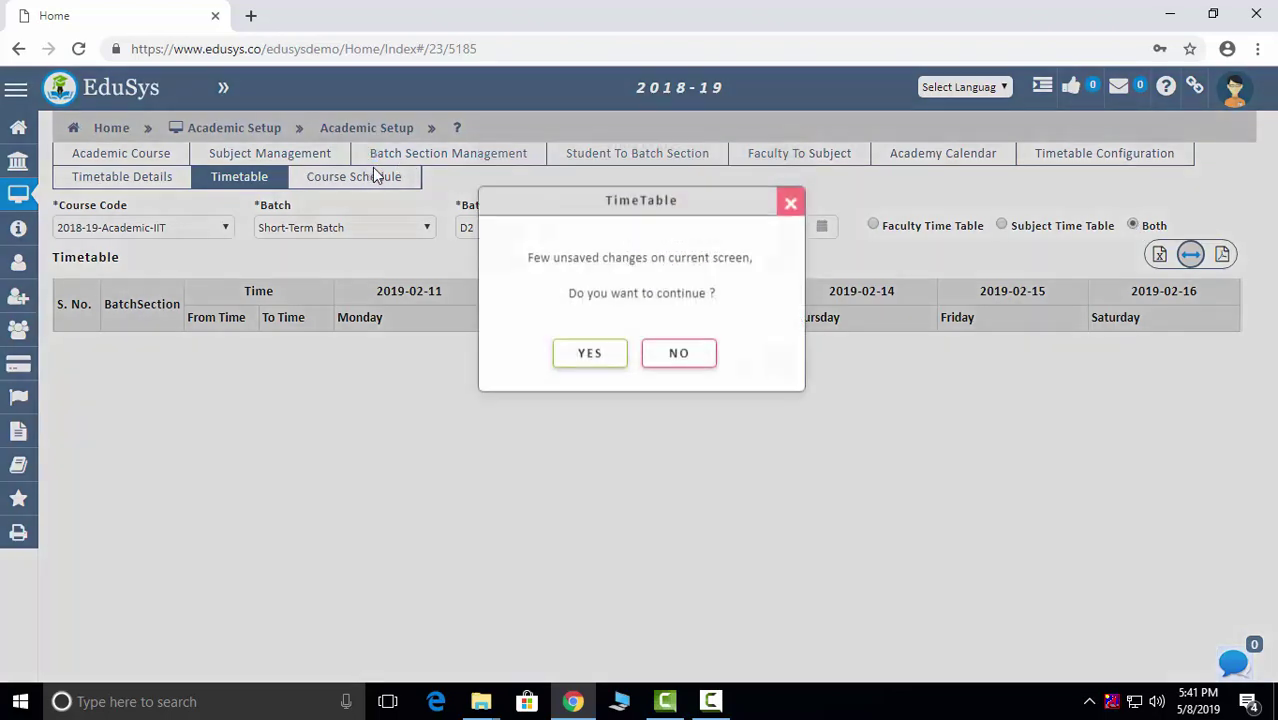
pyautogui.click(599, 368)
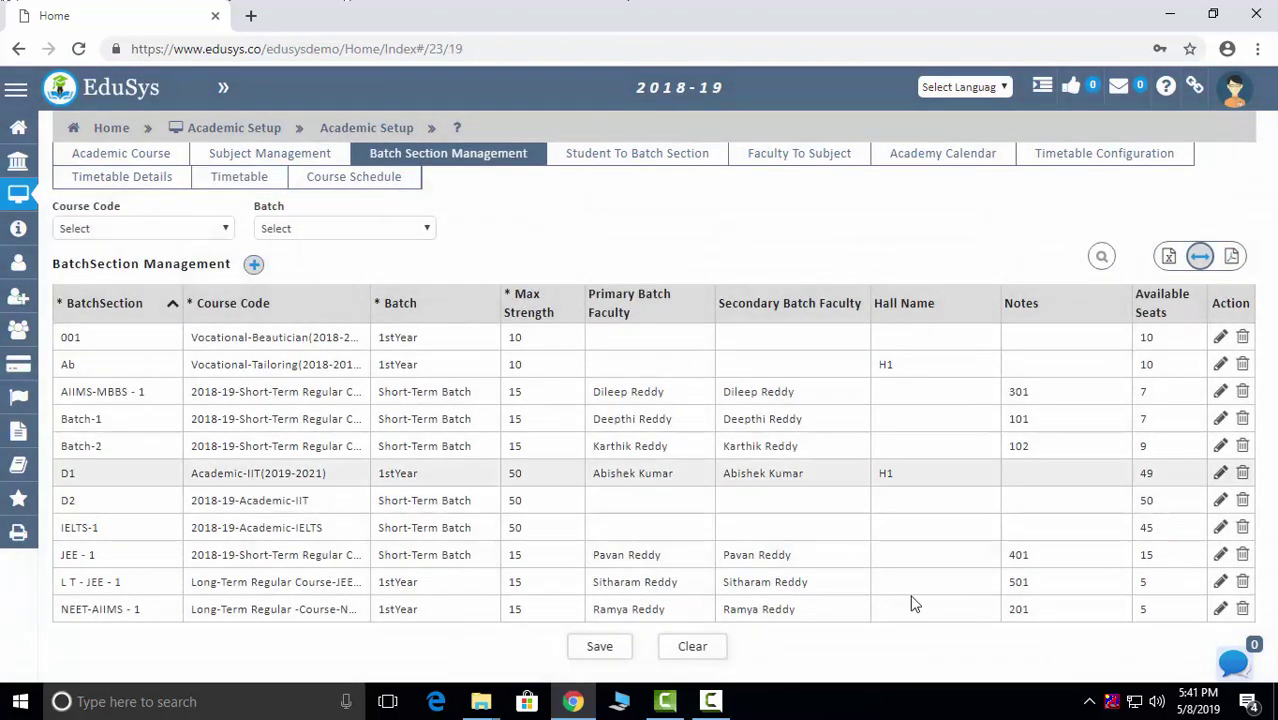
pyautogui.click(316, 230)
pyautogui.click(362, 188)
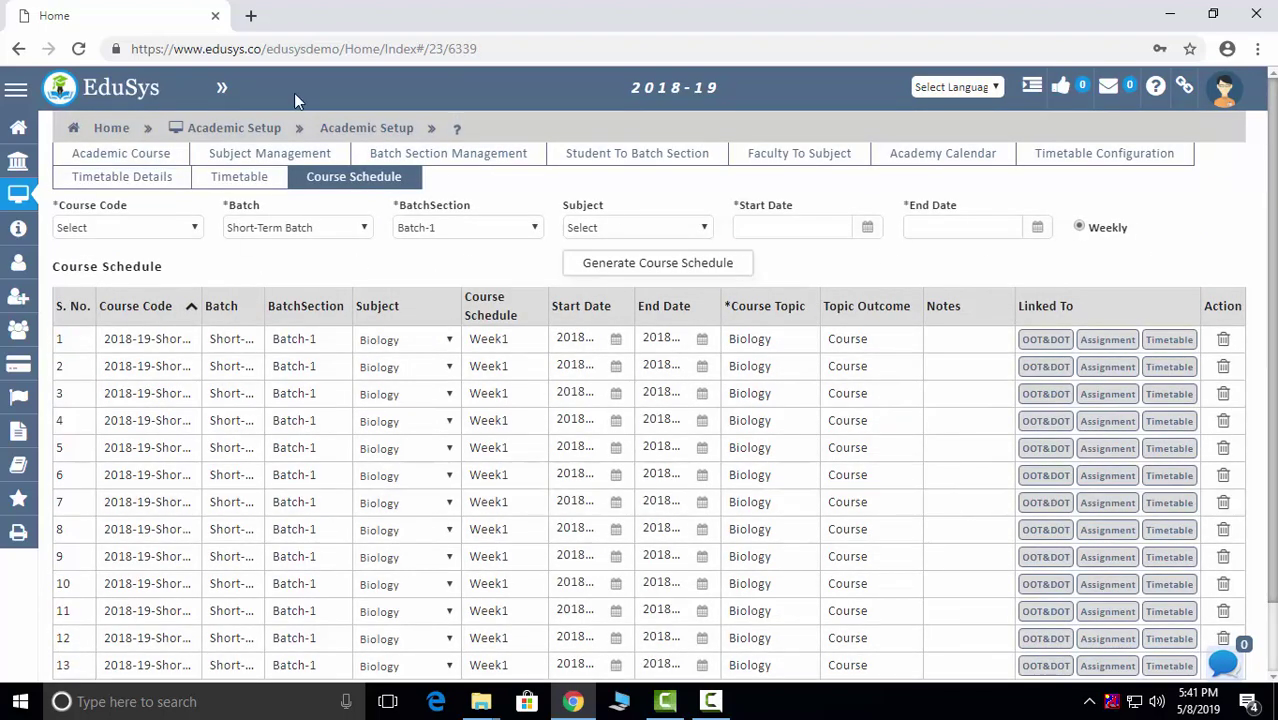
pyautogui.click(108, 128)
pyautogui.click(617, 250)
# - Turn on editing of the Final Marks and edit the 98.75 percentage value
pyautogui.click(500, 275)
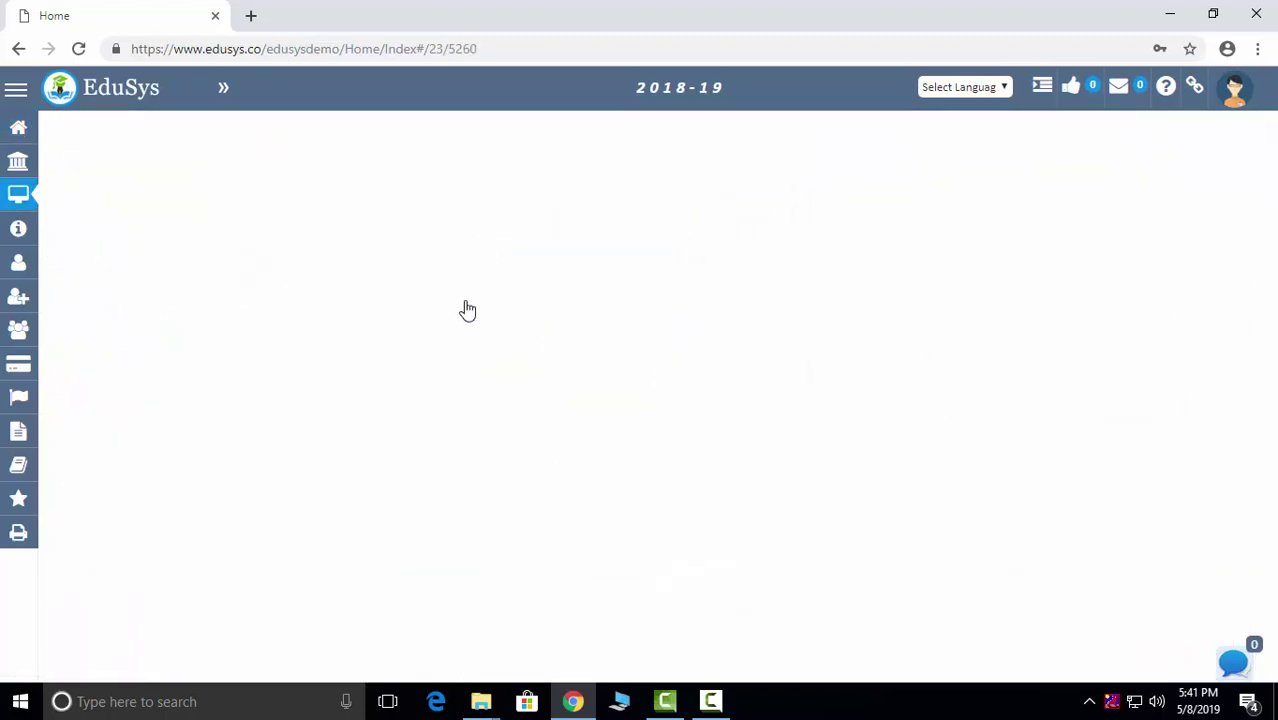
pyautogui.scroll(-1, 1038, 370)
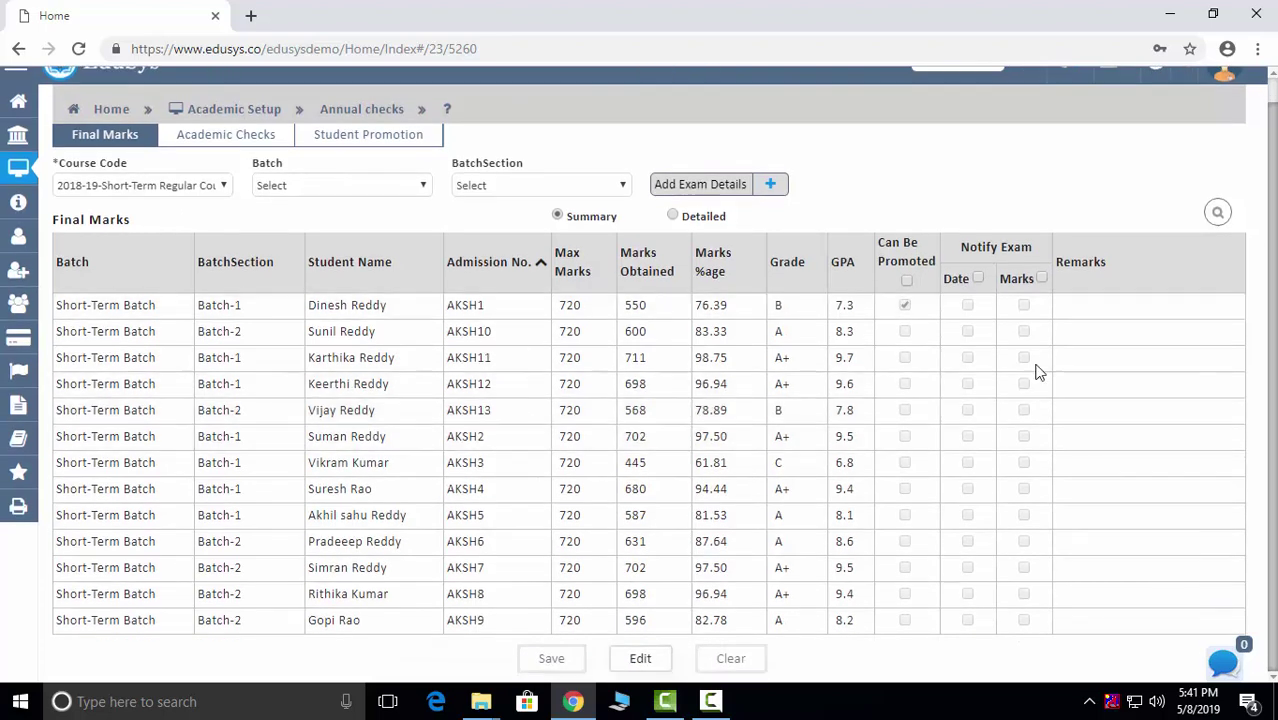
pyautogui.click(640, 658)
pyautogui.click(712, 358)
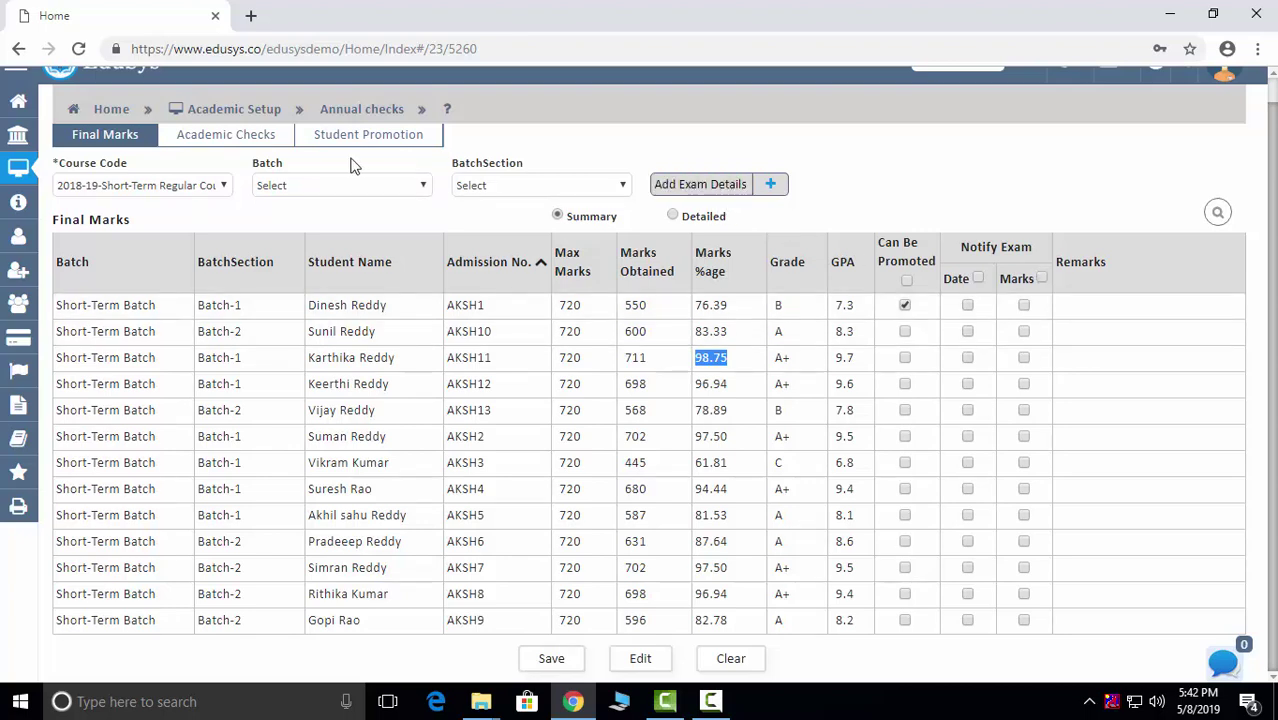
# - Unlock Academic Checks, move to Student Promotion without saving, then return to the home dashboard
pyautogui.click(228, 135)
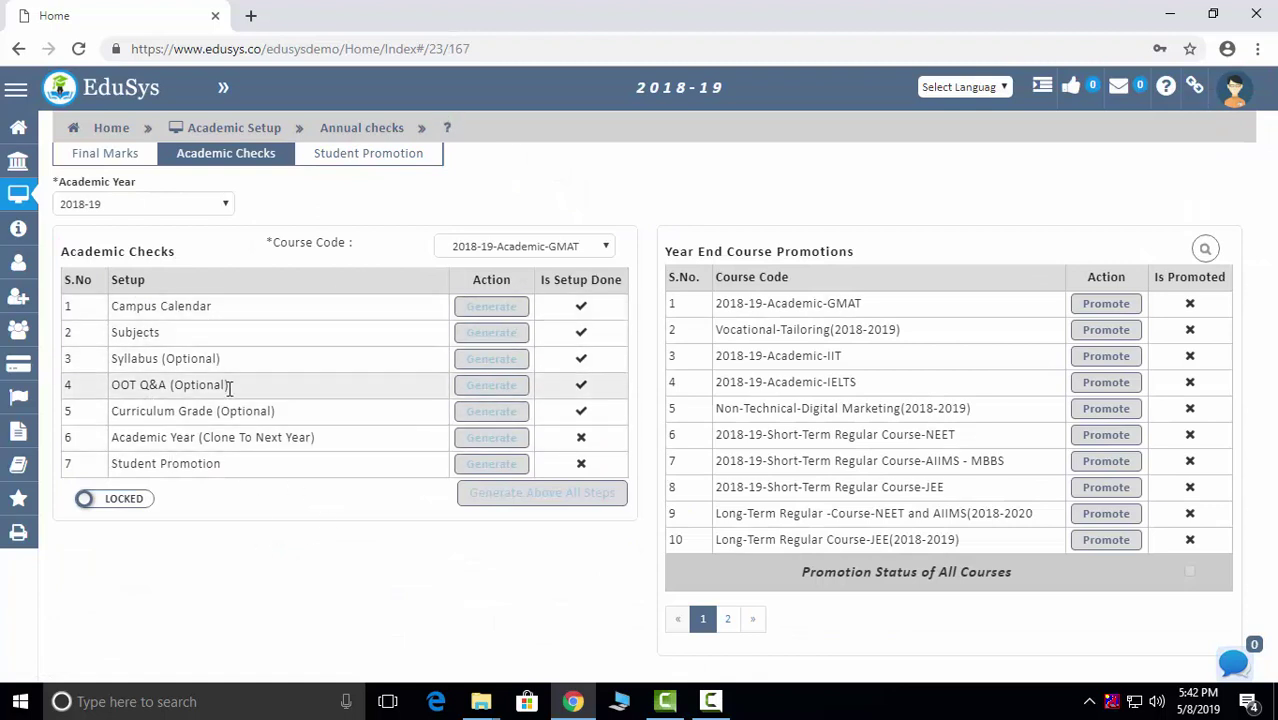
pyautogui.click(116, 502)
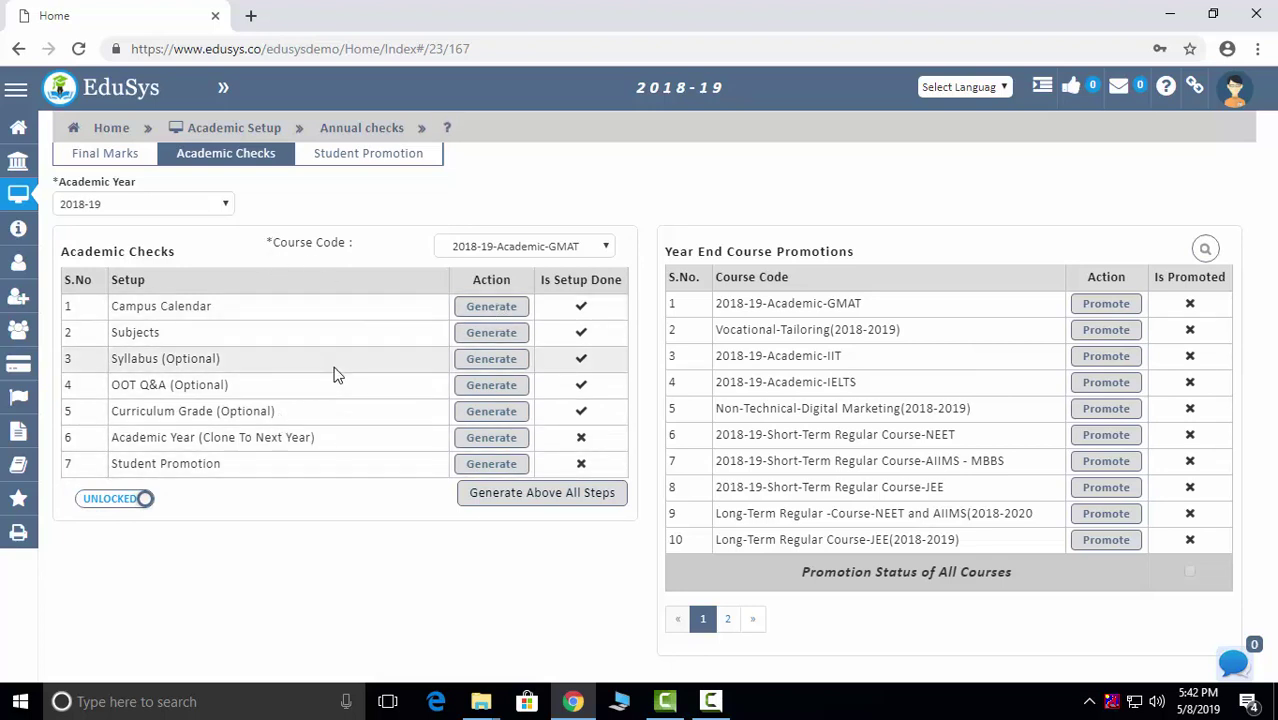
pyautogui.click(364, 158)
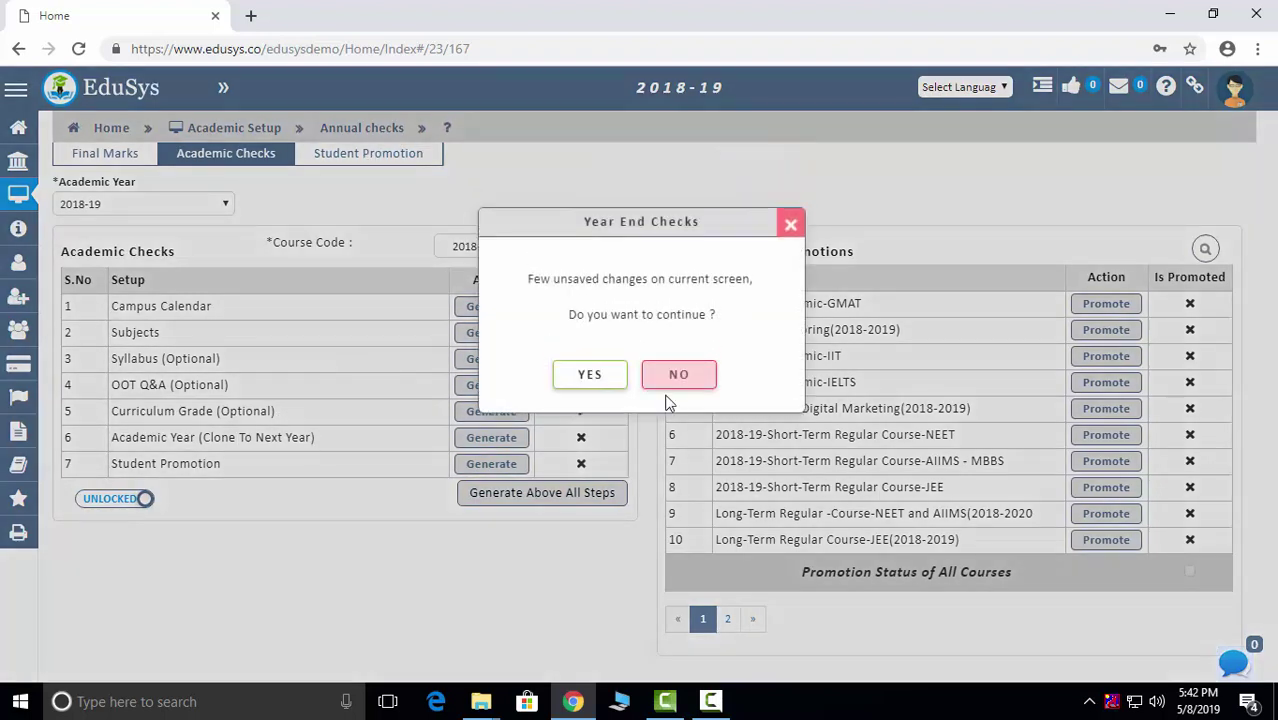
pyautogui.click(614, 384)
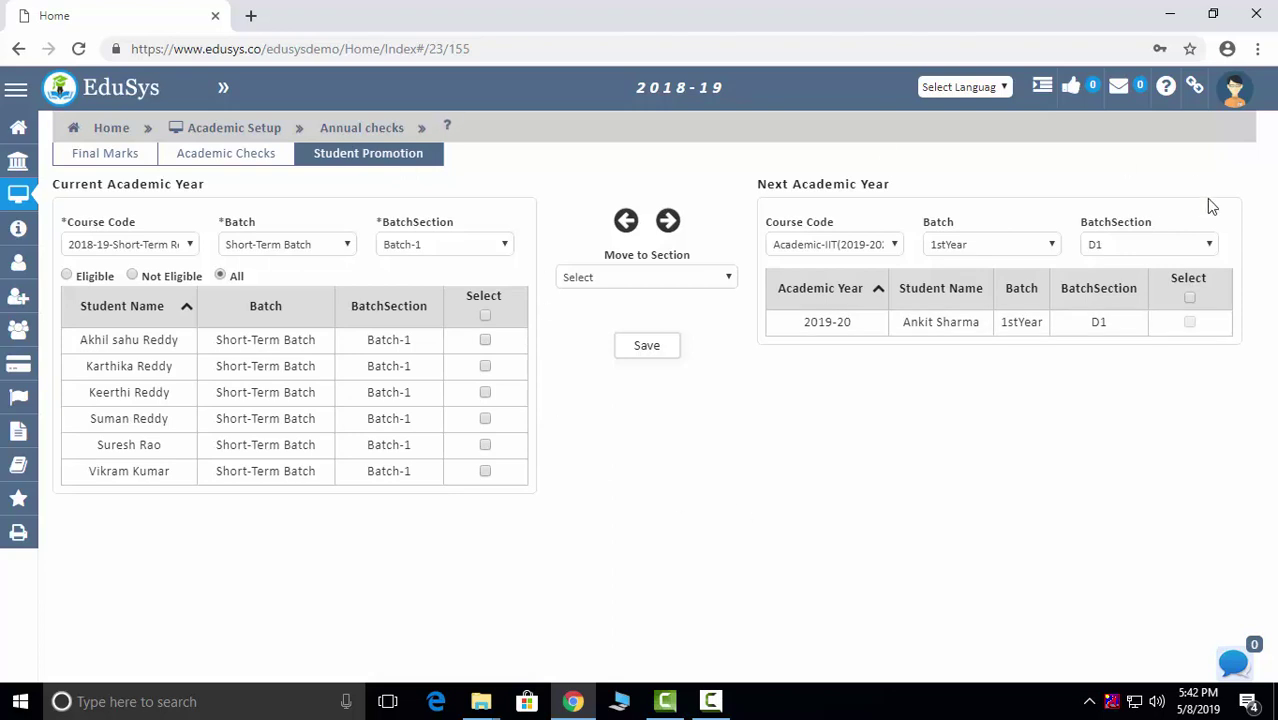
pyautogui.click(103, 133)
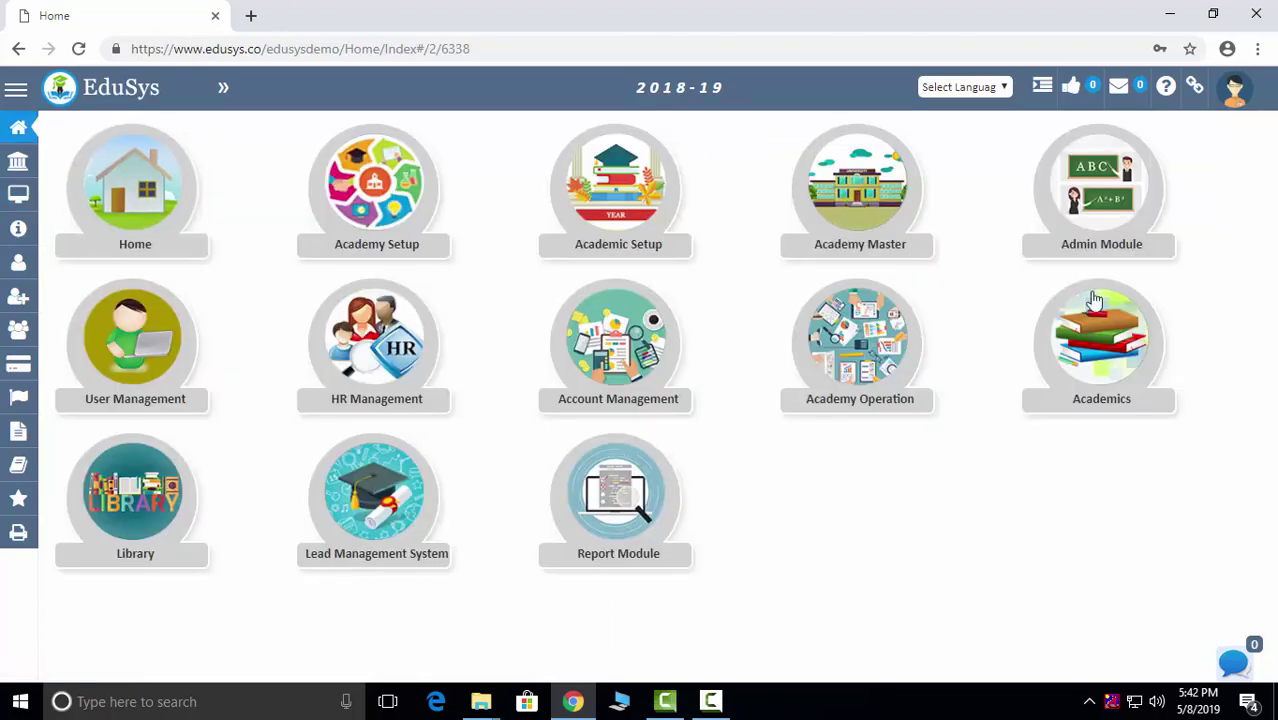
# - In Academy Configuration, choose Academy Student Data for bulk loading and download its sample template
pyautogui.click(858, 188)
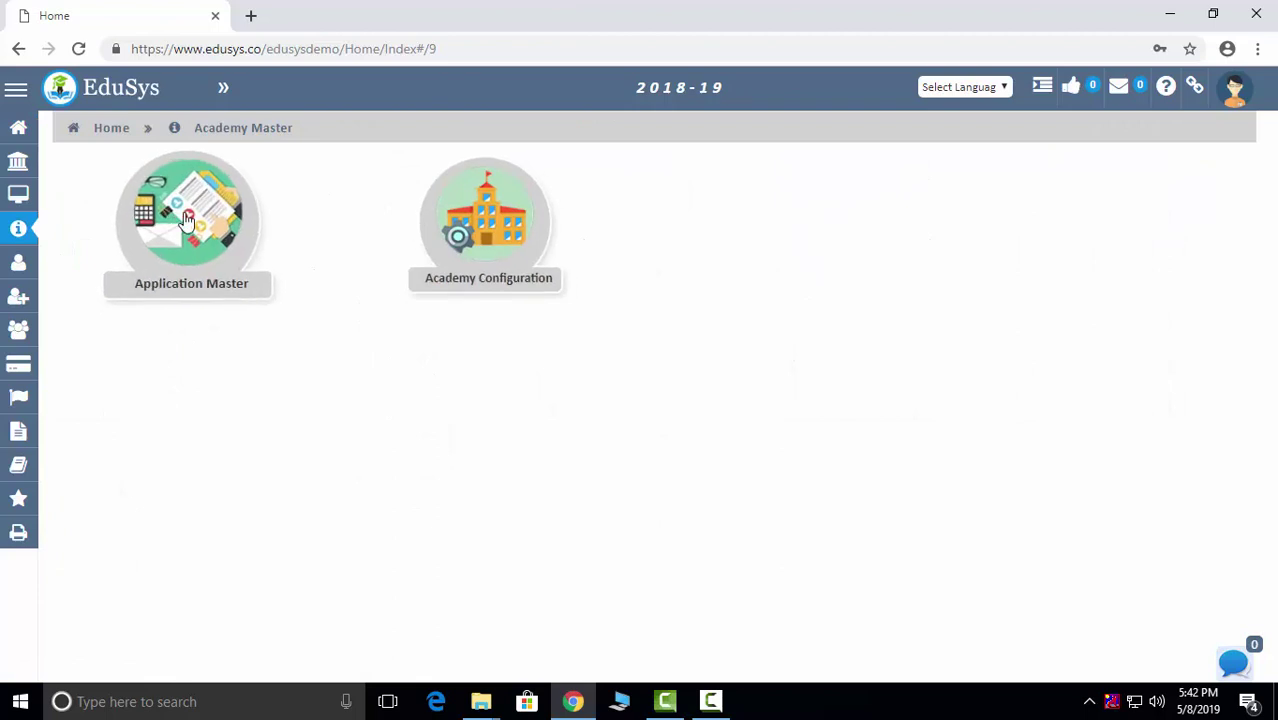
pyautogui.click(112, 128)
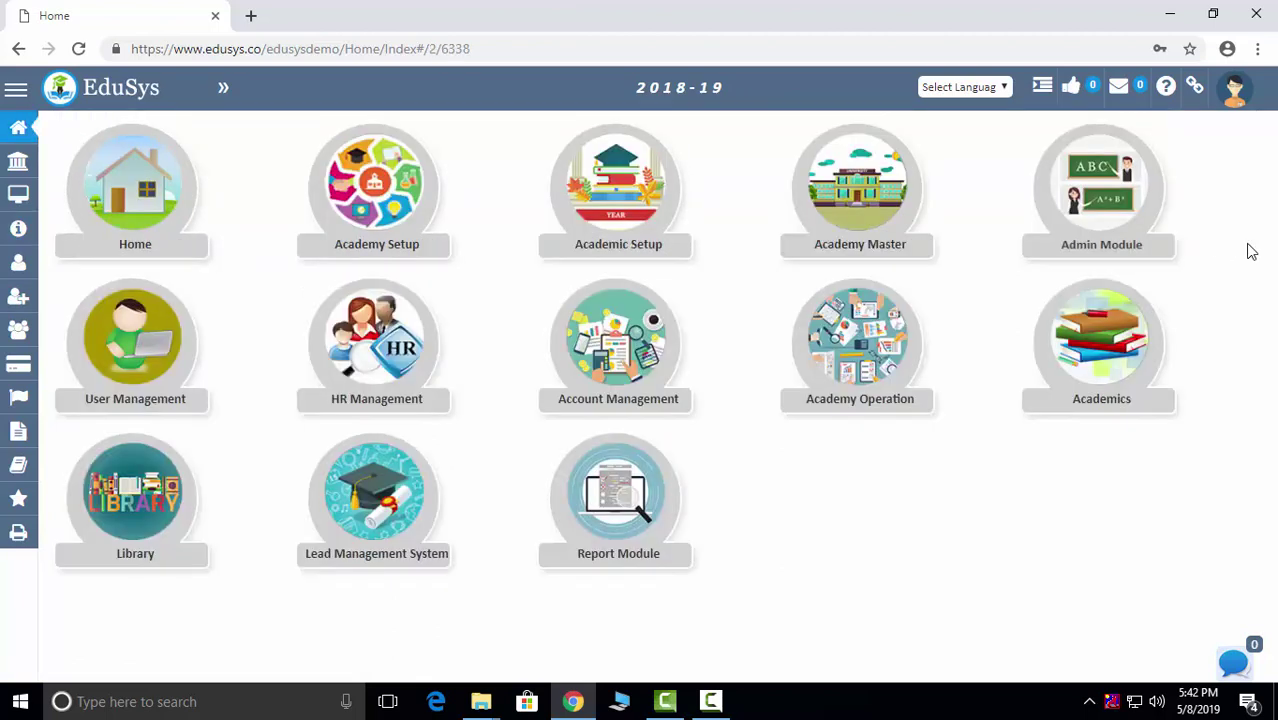
pyautogui.click(858, 195)
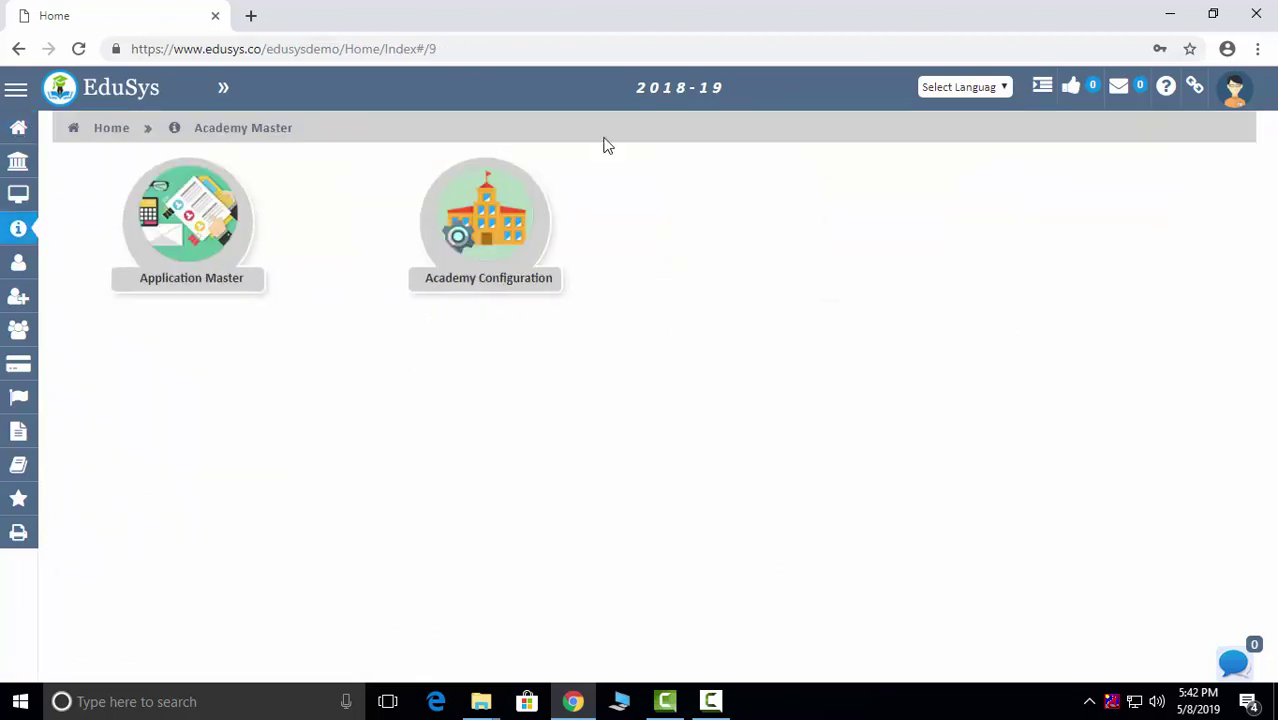
pyautogui.click(433, 250)
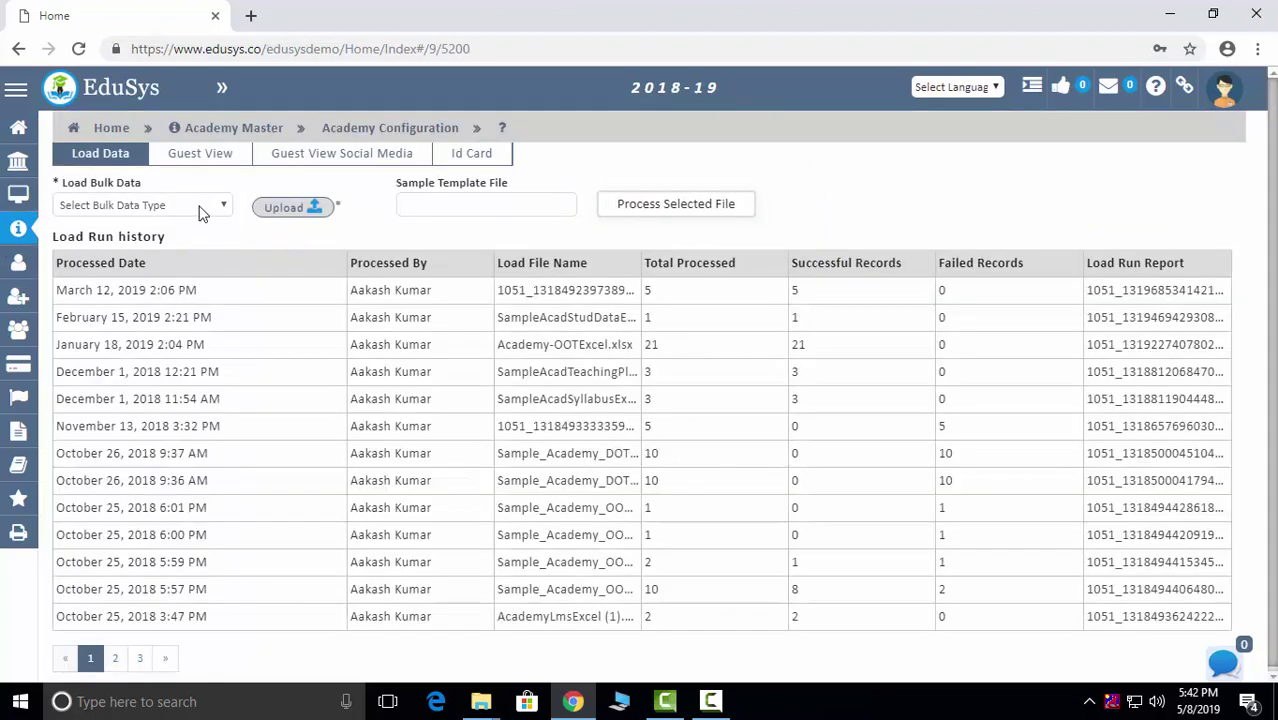
pyautogui.click(199, 207)
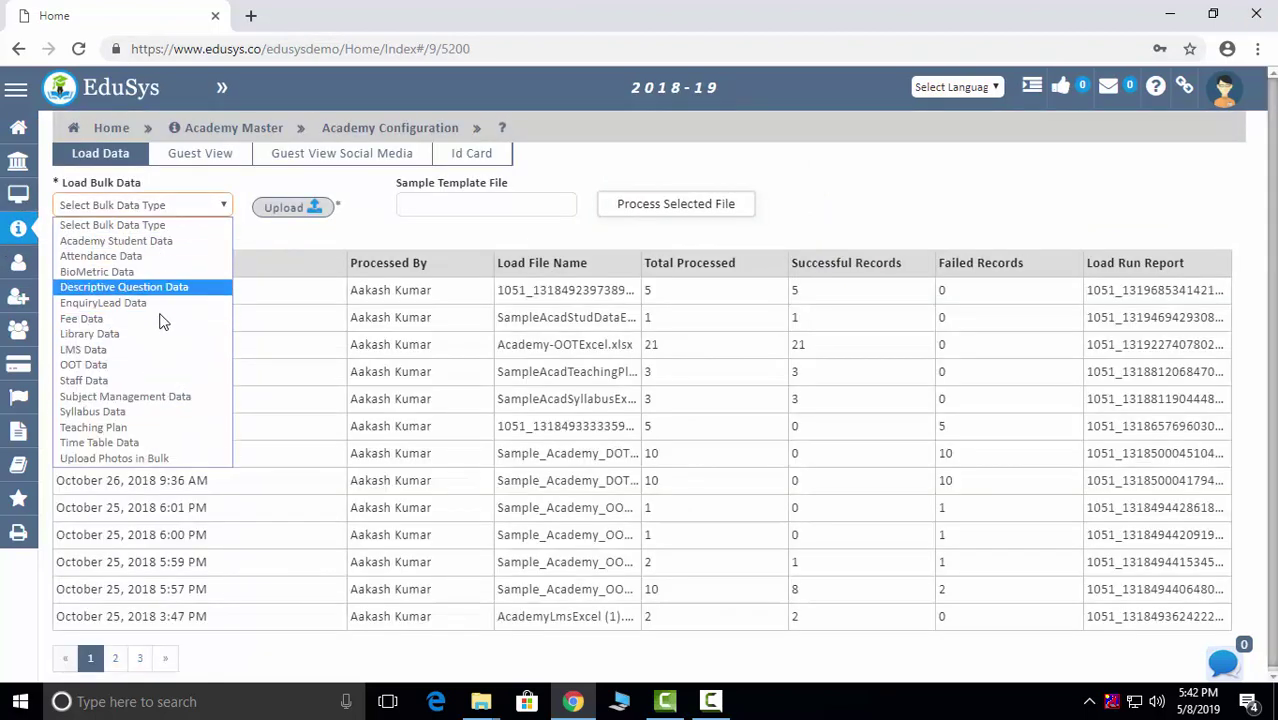
pyautogui.click(167, 241)
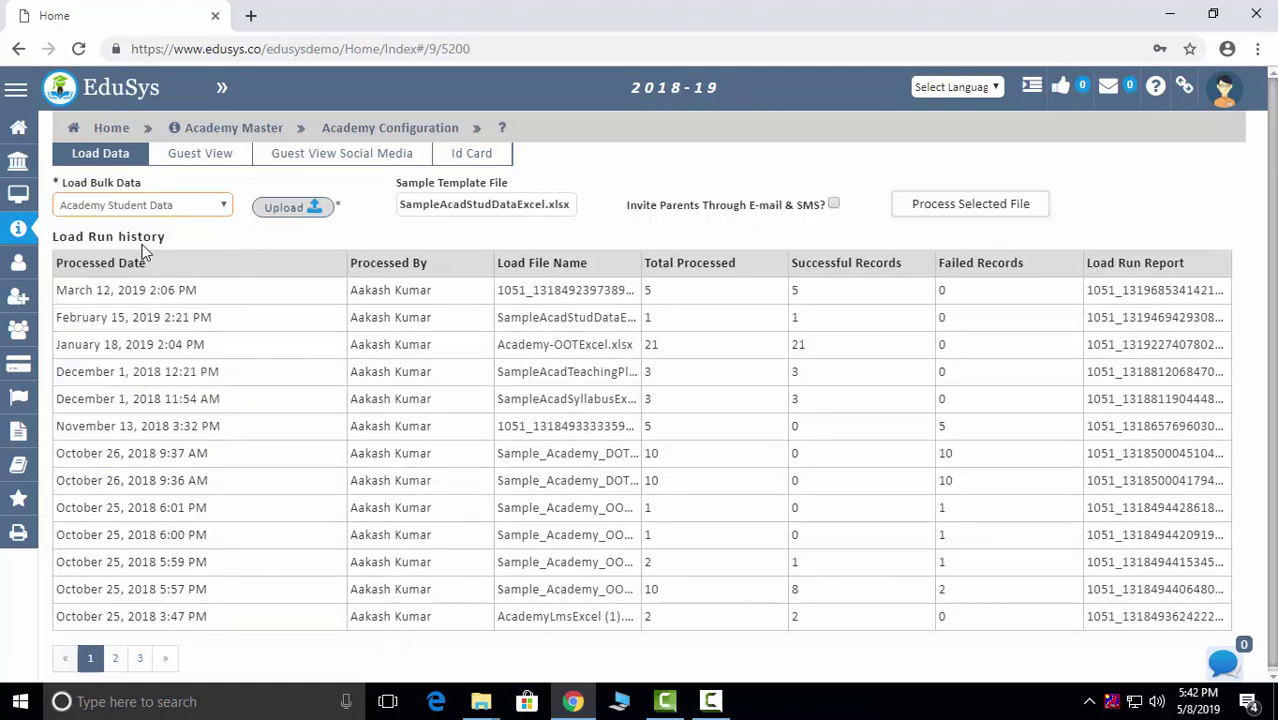
pyautogui.click(495, 208)
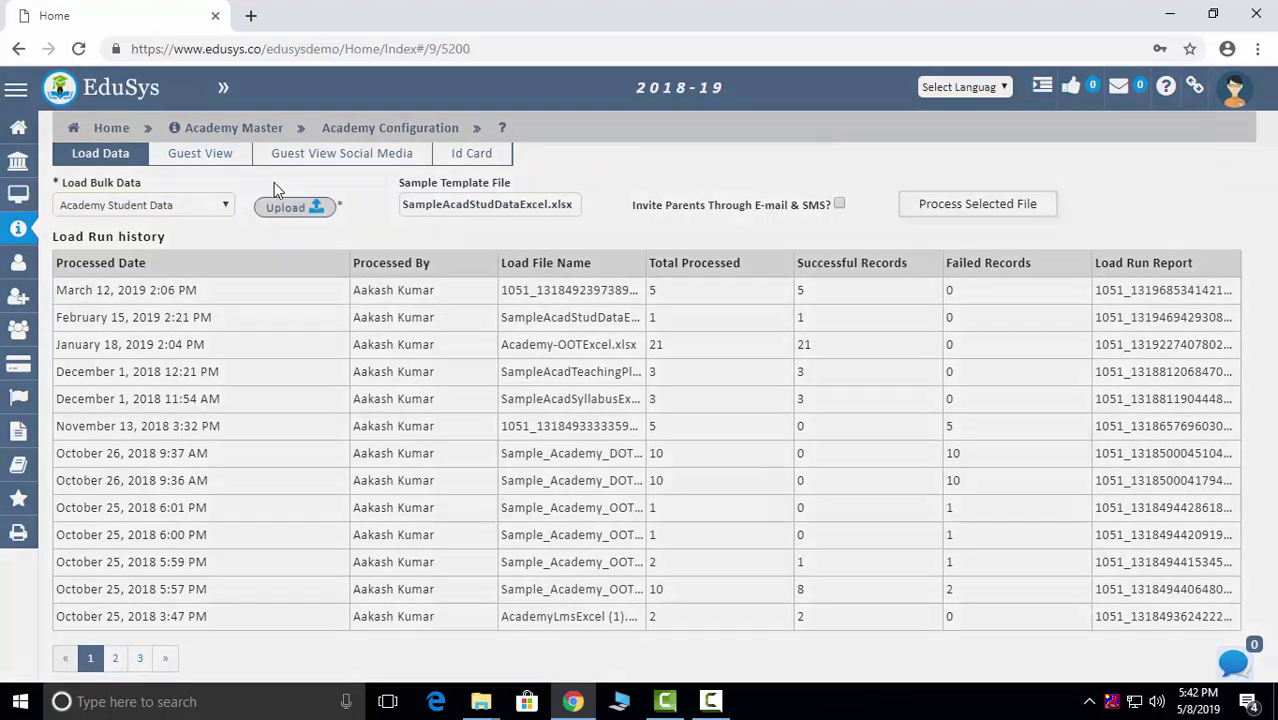
# - Add an event gallery image row and a menu item row in Guest View, then visit Social Media and Id Card
pyautogui.click(200, 153)
pyautogui.click(580, 376)
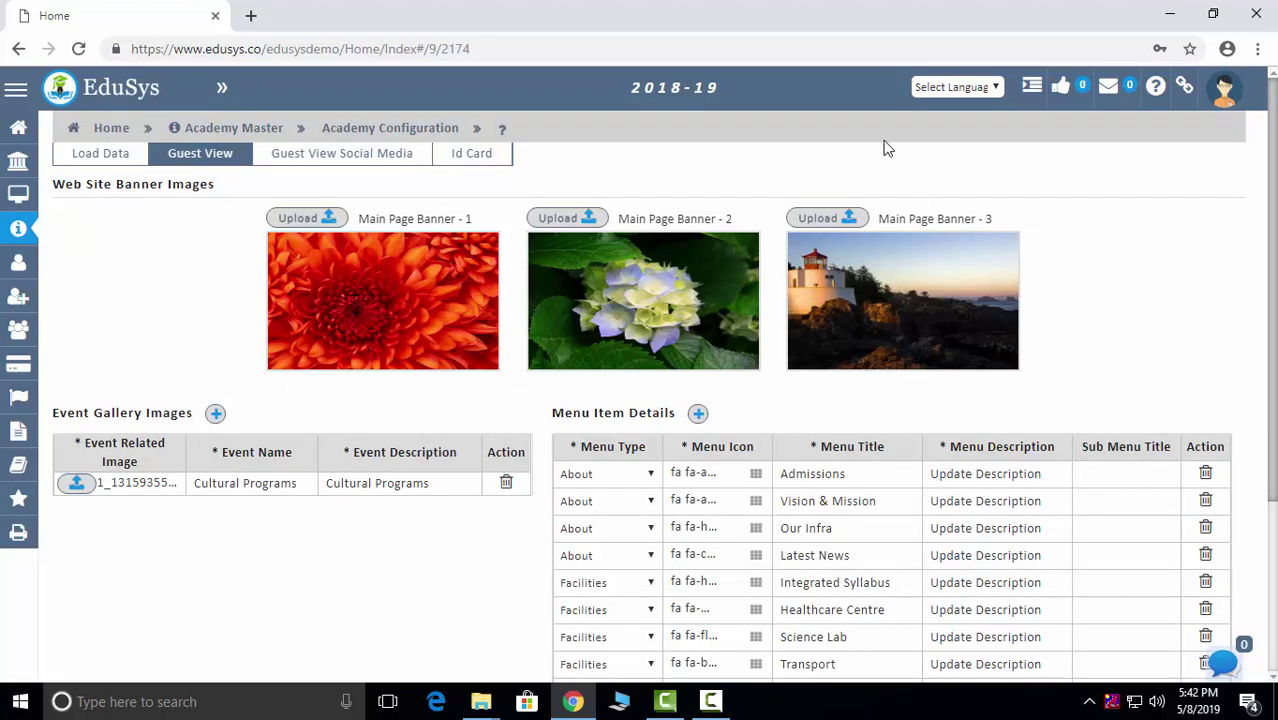
pyautogui.click(216, 414)
pyautogui.click(697, 414)
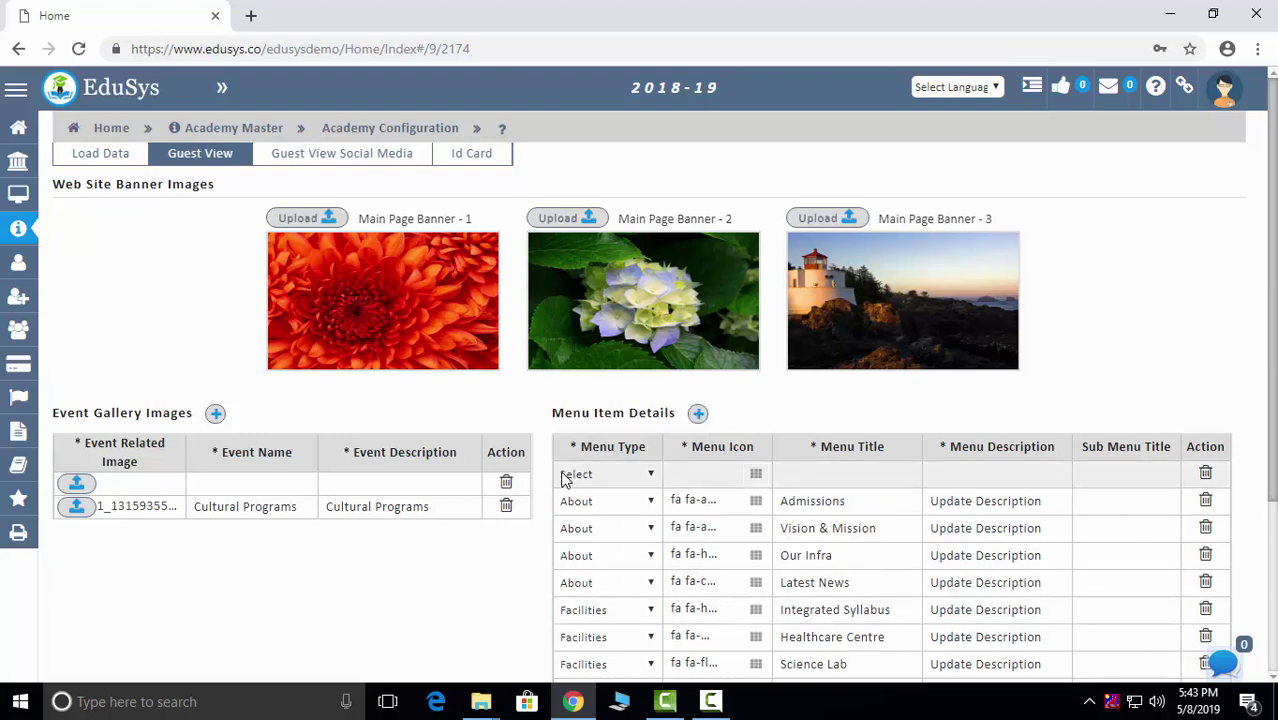
pyautogui.click(358, 160)
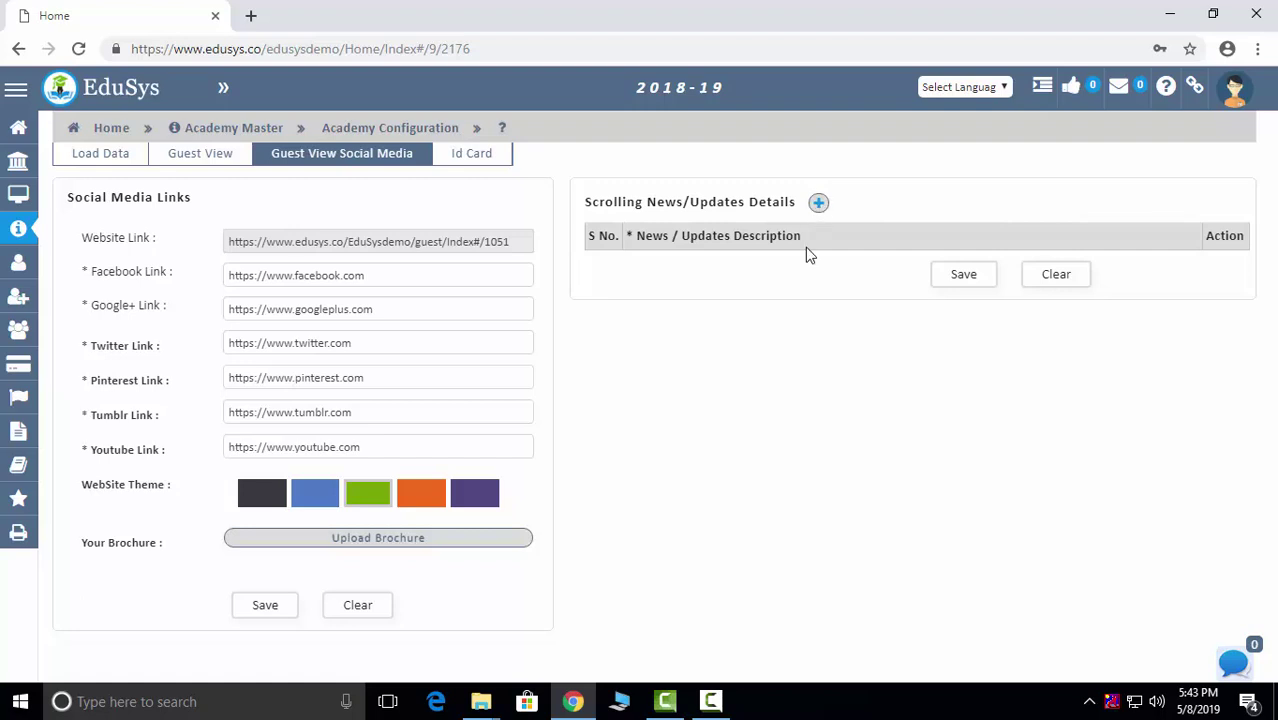
pyautogui.click(493, 171)
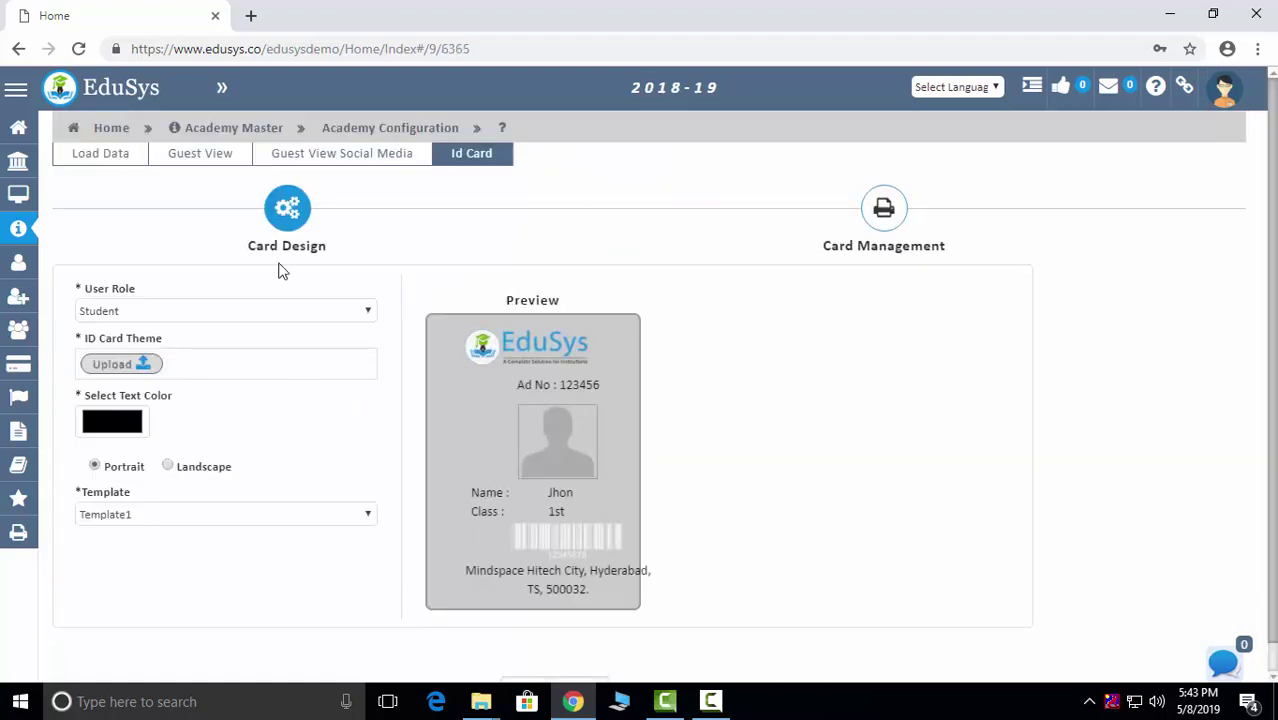
# - Keep Template1 as the ID card template and cancel uploading a theme image
pyautogui.click(180, 514)
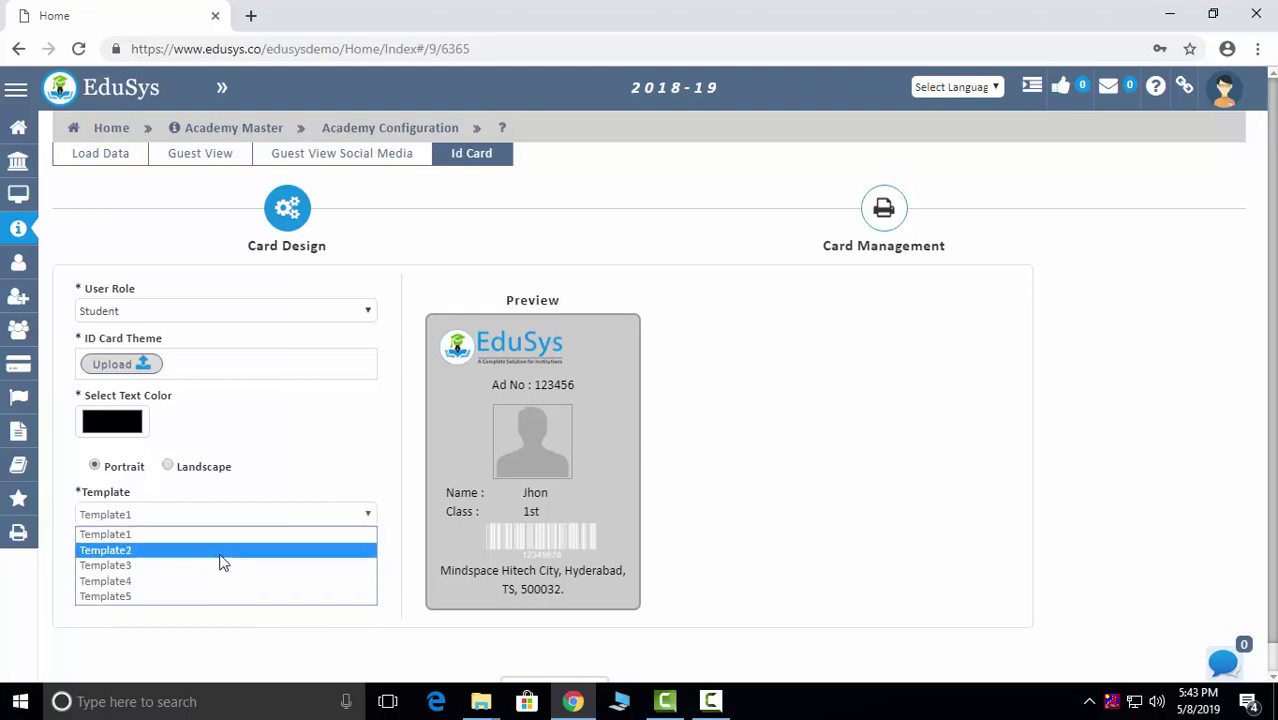
pyautogui.click(196, 386)
pyautogui.click(116, 368)
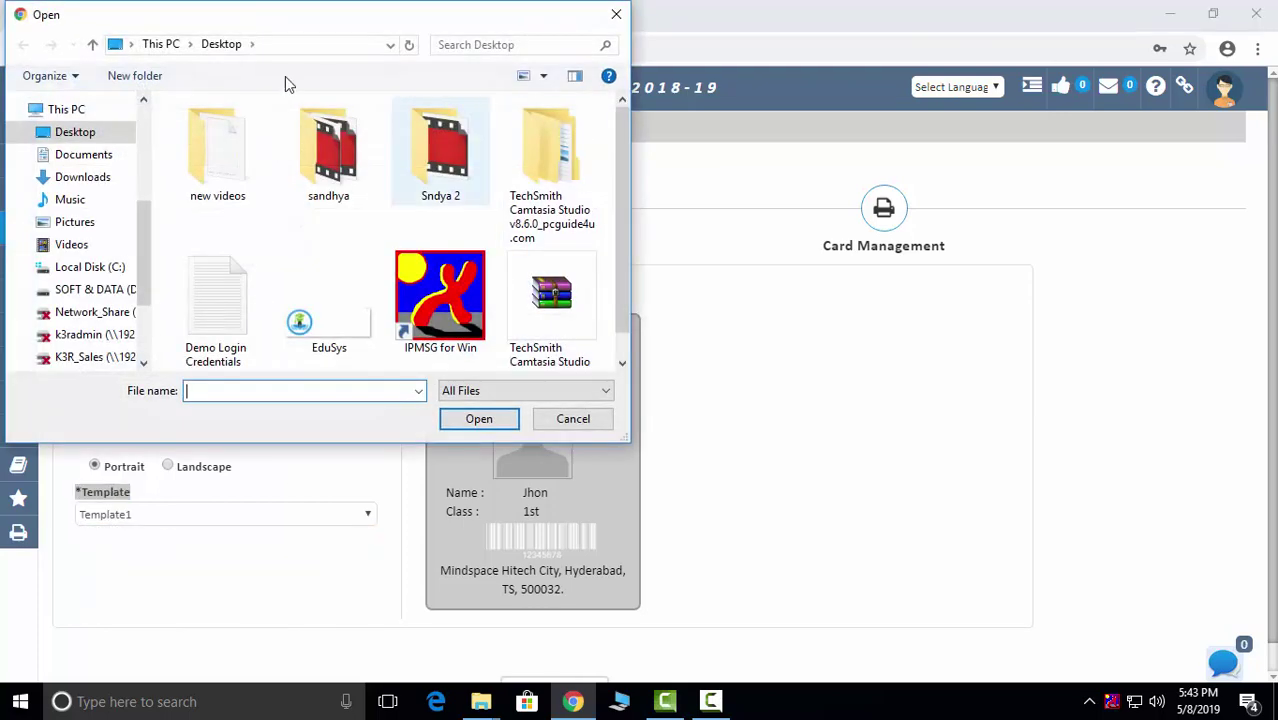
pyautogui.click(617, 17)
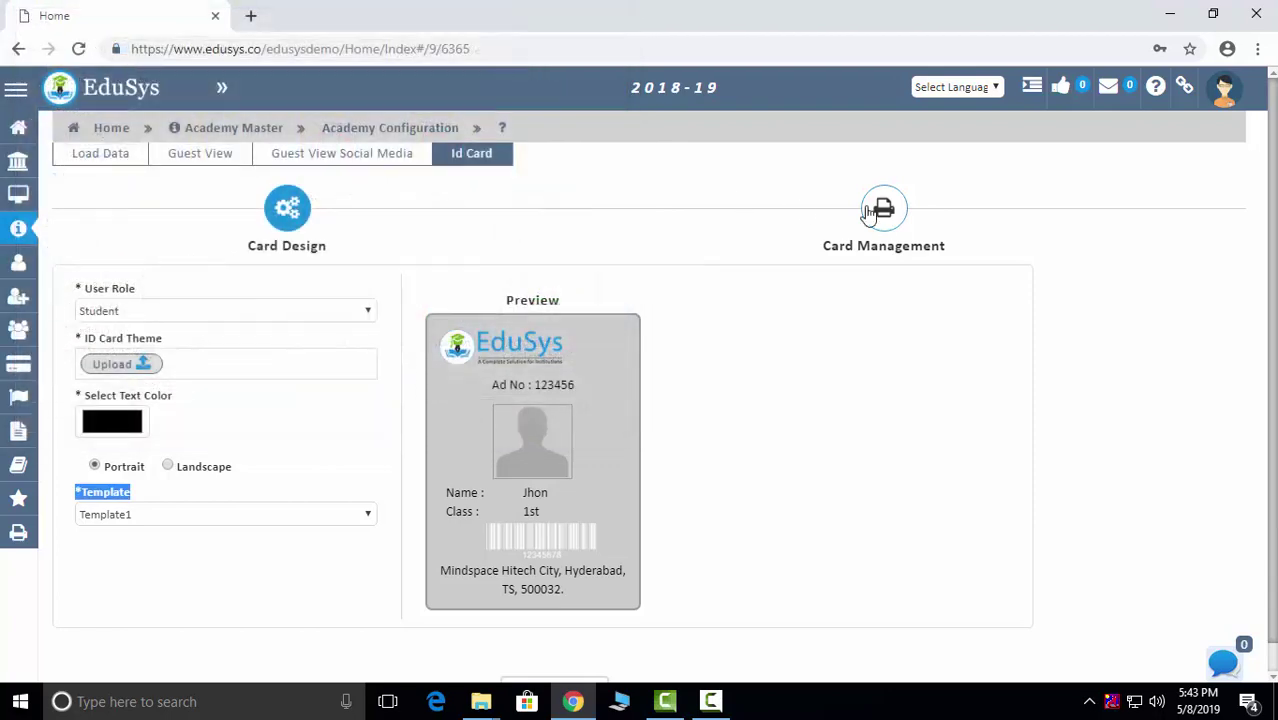
# - Browse the staff ID Card Management list, then return to the Academy Master page
pyautogui.click(884, 209)
pyautogui.scroll(-1, 657, 500)
pyautogui.scroll(-1, 655, 500)
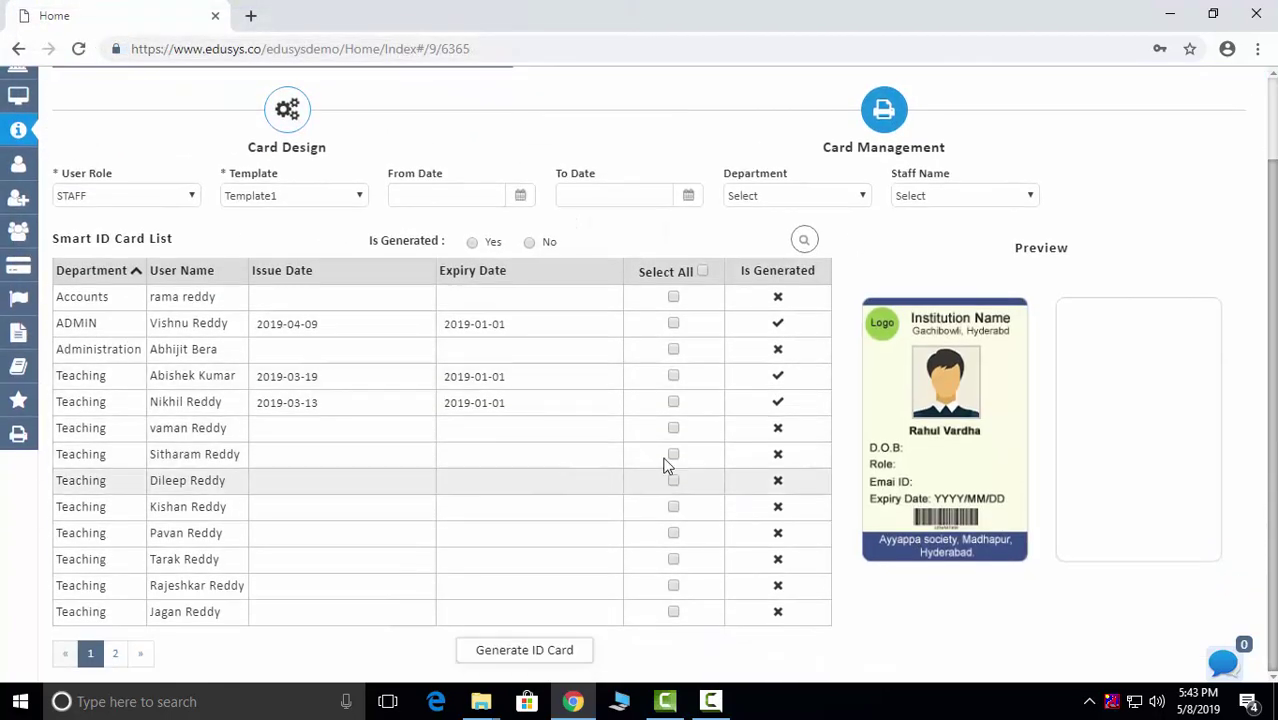
pyautogui.scroll(2, 582, 445)
pyautogui.scroll(-2, 582, 445)
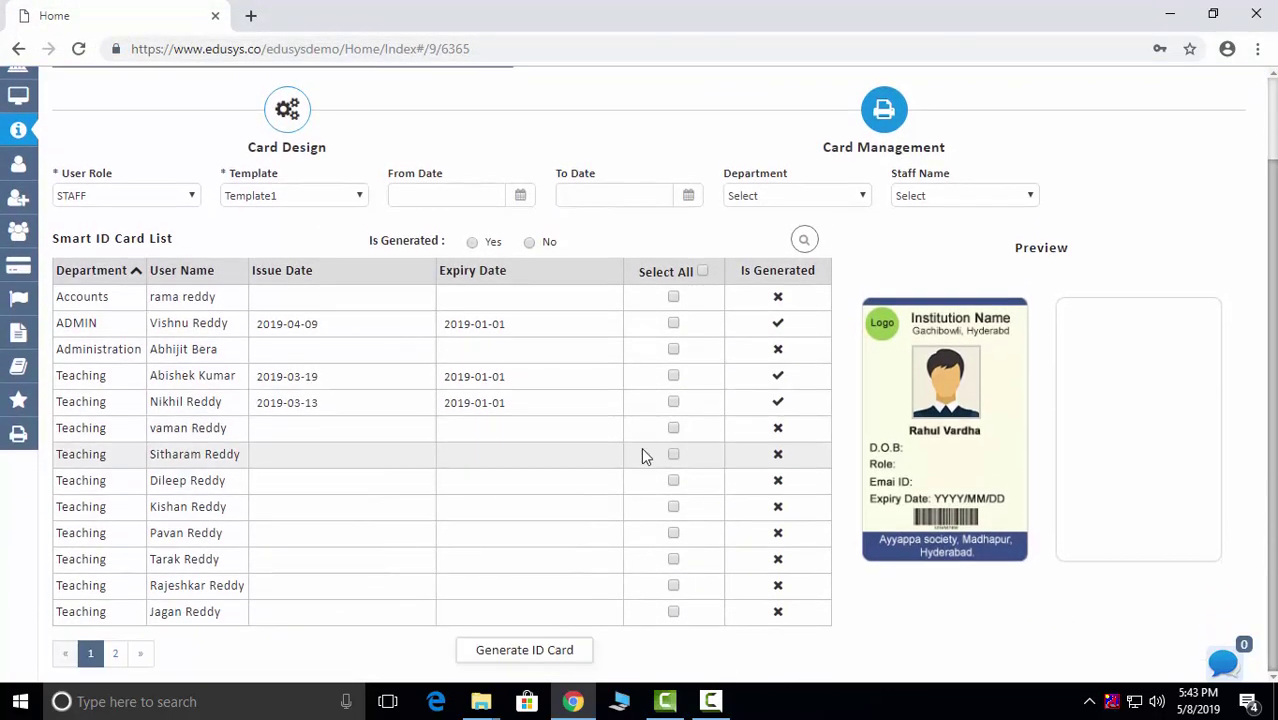
pyautogui.scroll(2, 365, 305)
pyautogui.click(189, 127)
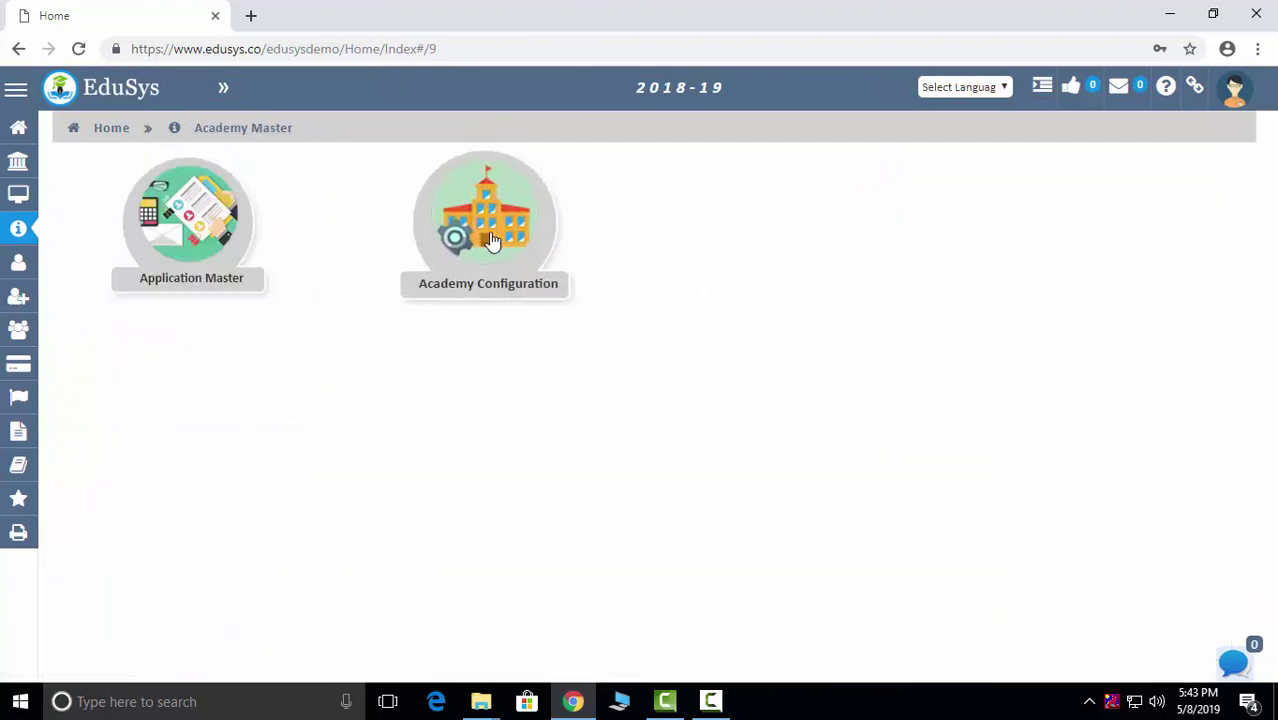
# - In Application Master, show the Assignment Types master configuration
pyautogui.click(187, 245)
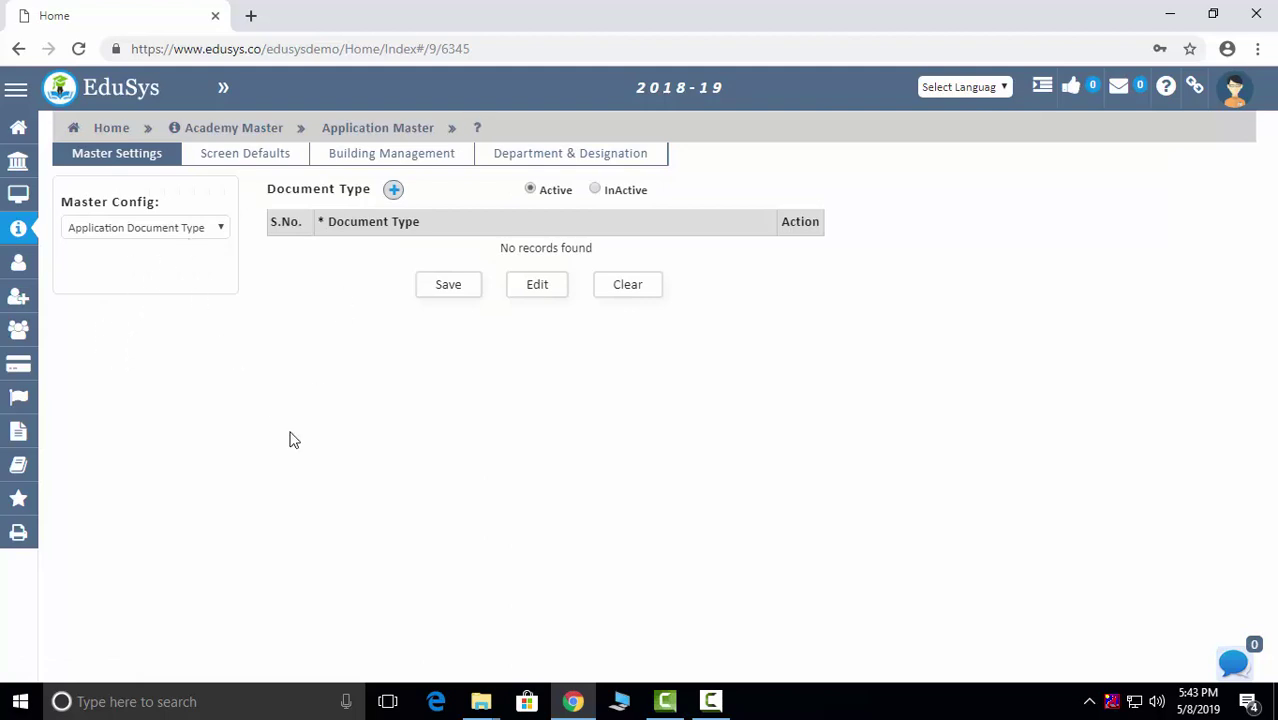
pyautogui.click(194, 228)
pyautogui.click(163, 279)
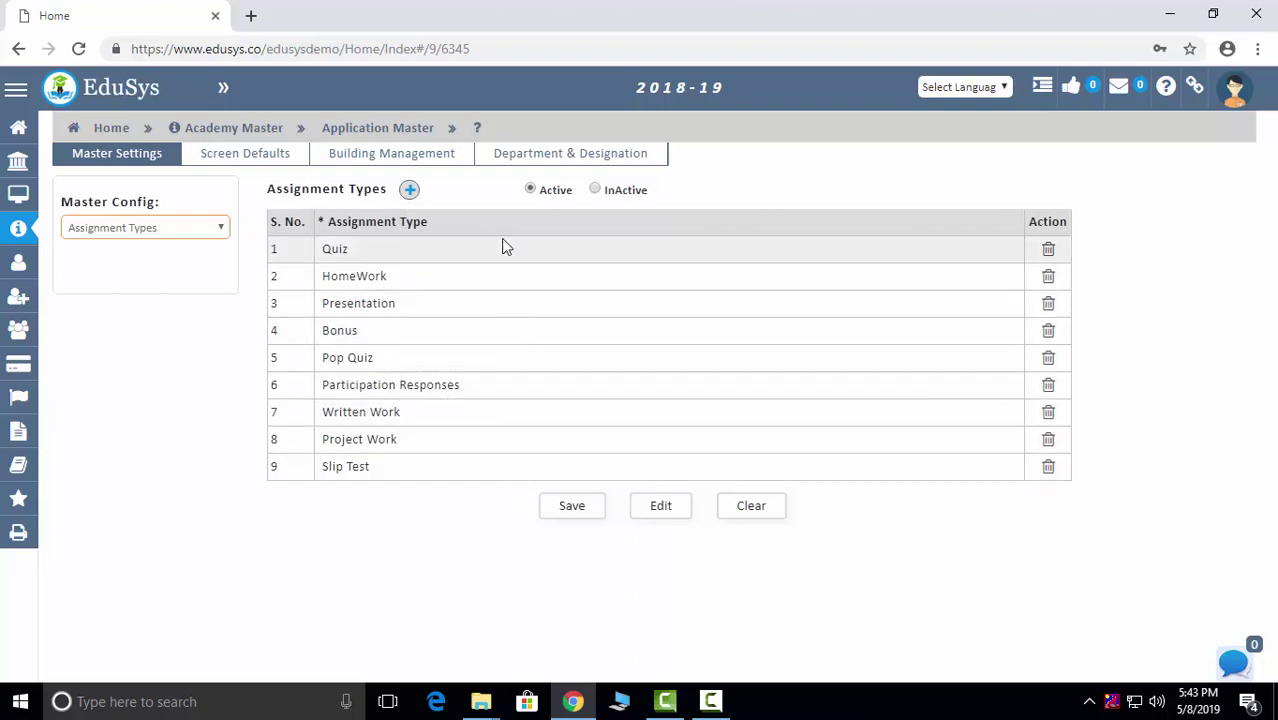
pyautogui.moveTo(20, 235)
pyautogui.click(163, 231)
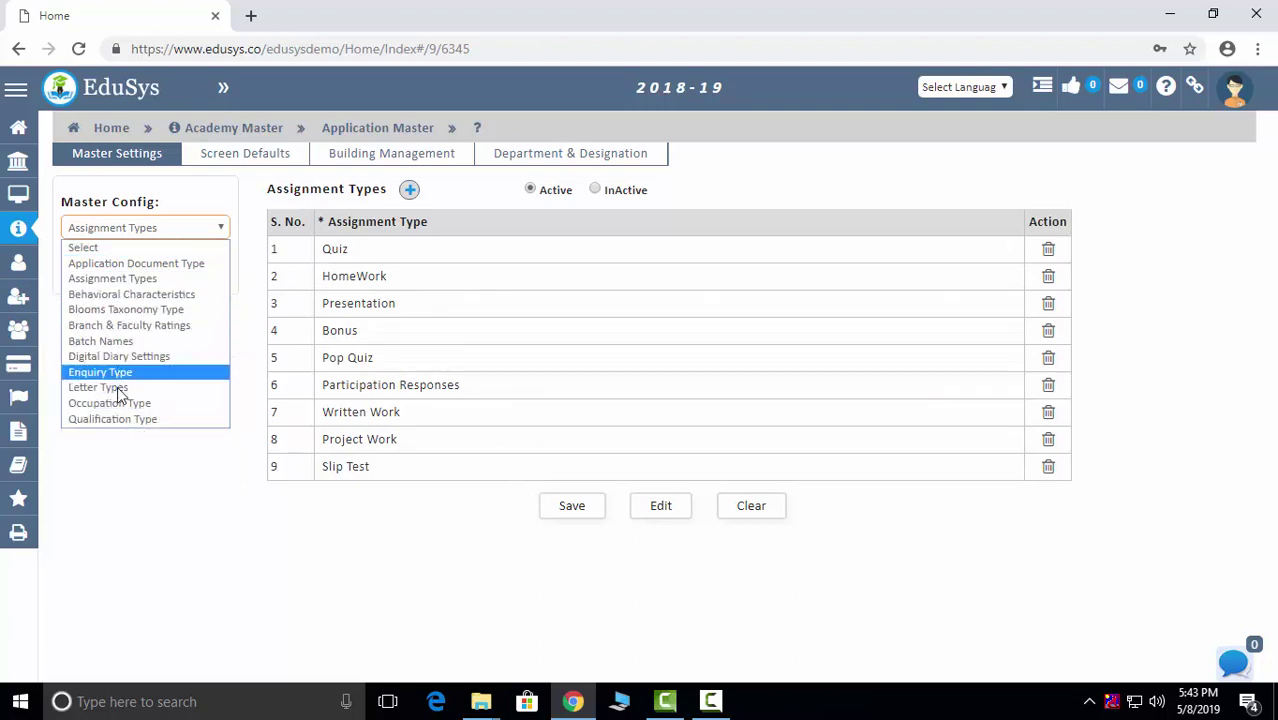
pyautogui.click(299, 401)
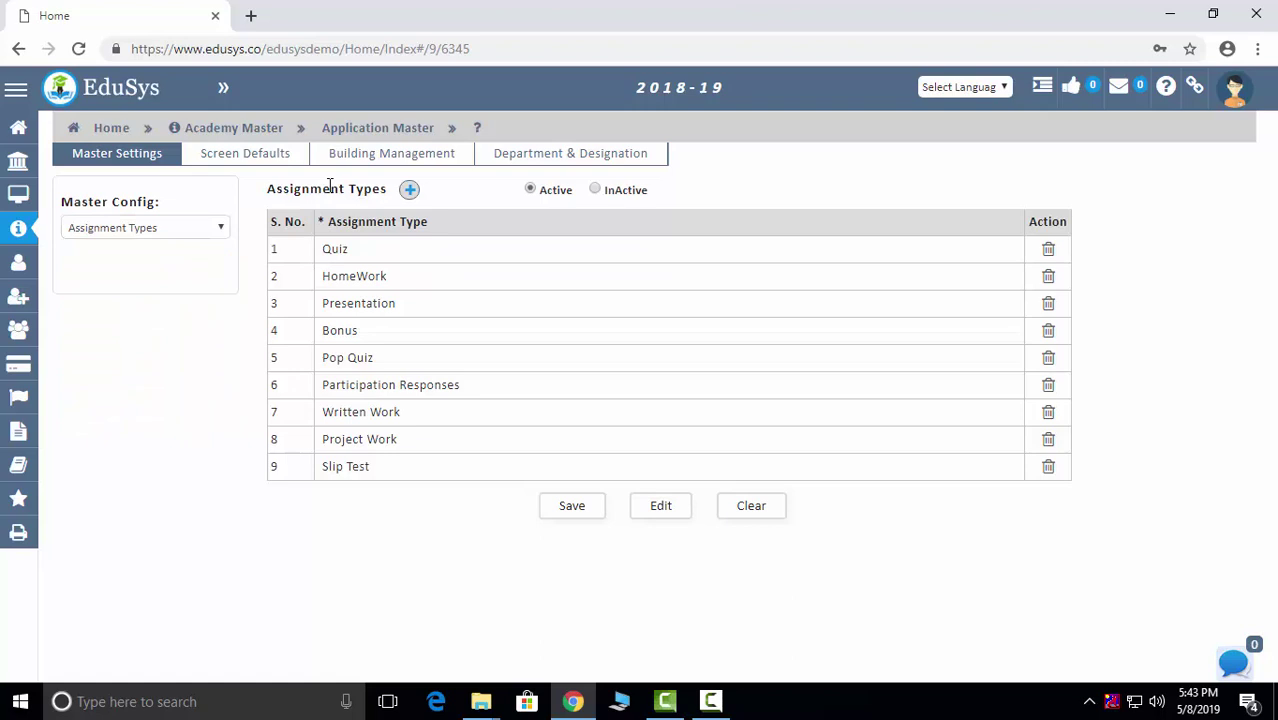
# - Review screen defaults, the building and room table, and designation types and department mappings
pyautogui.click(236, 158)
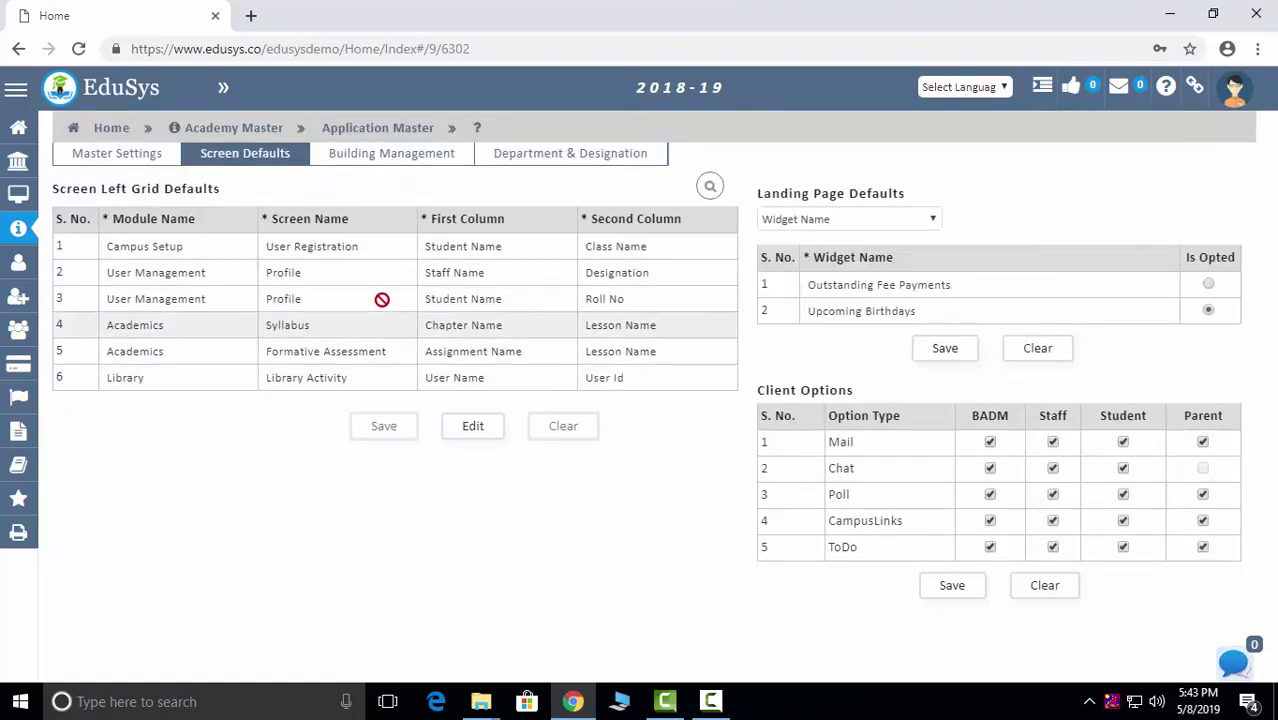
pyautogui.click(398, 158)
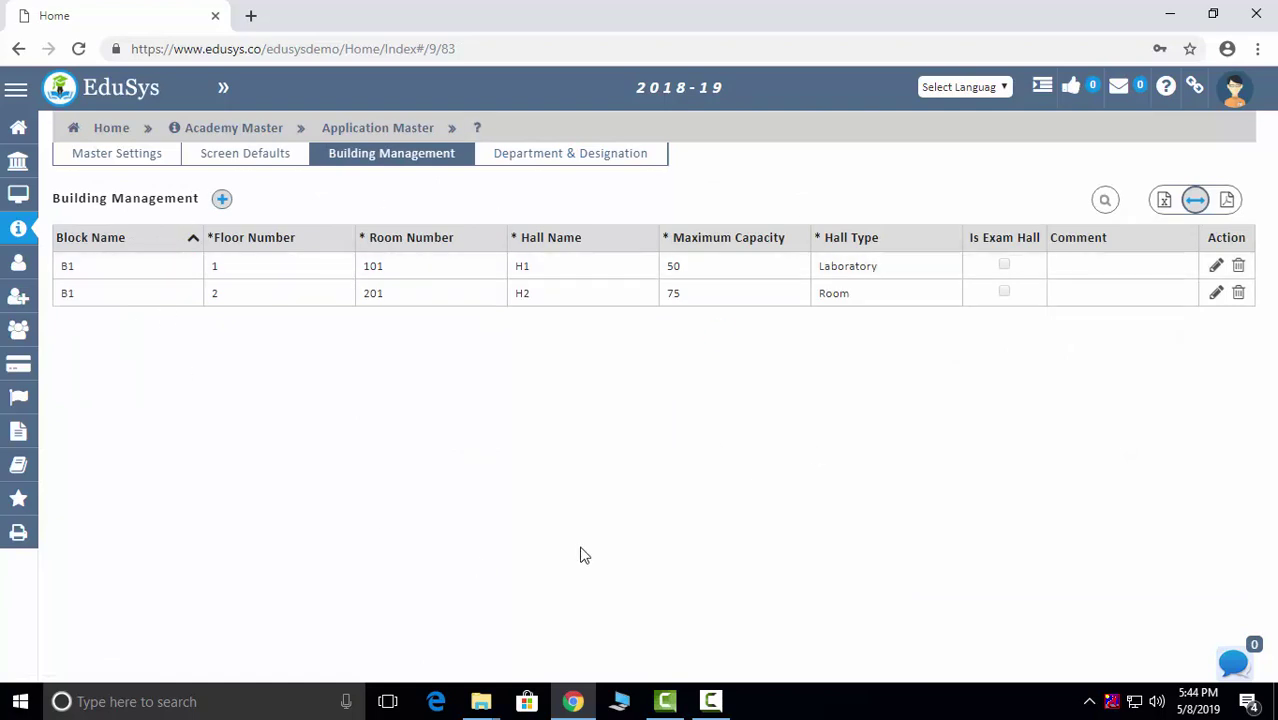
pyautogui.click(516, 157)
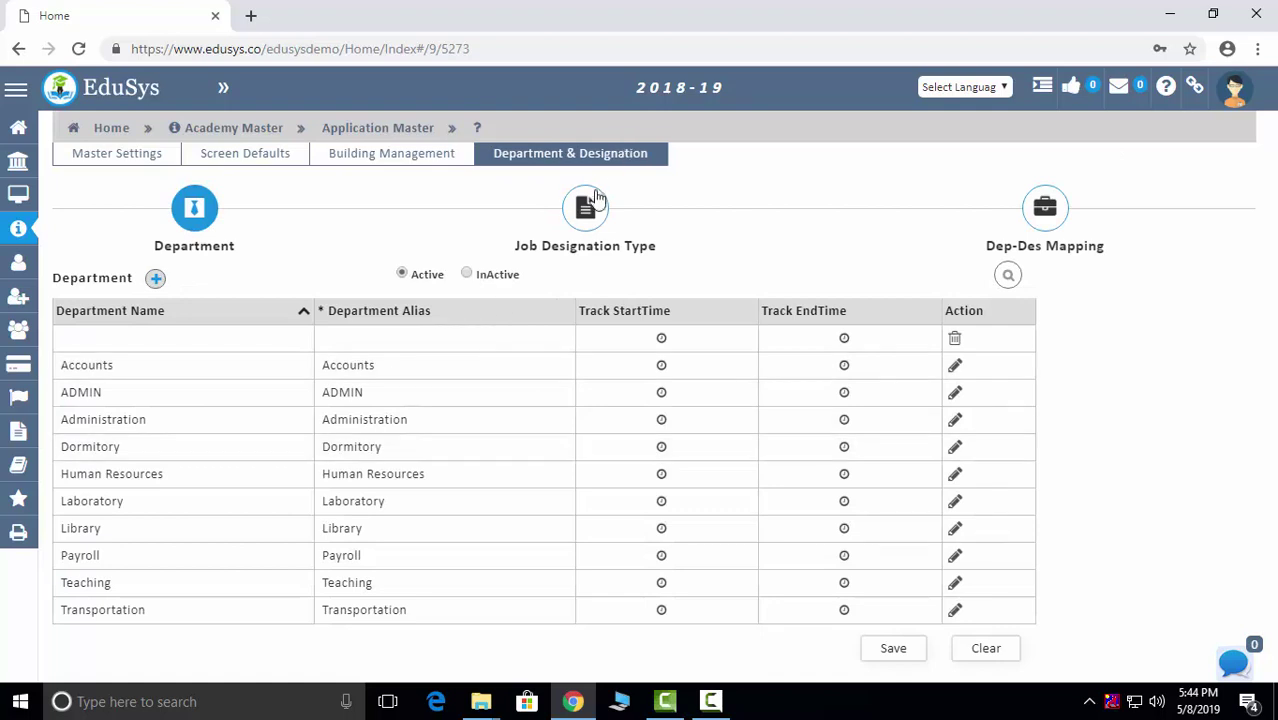
pyautogui.click(585, 207)
pyautogui.click(1037, 207)
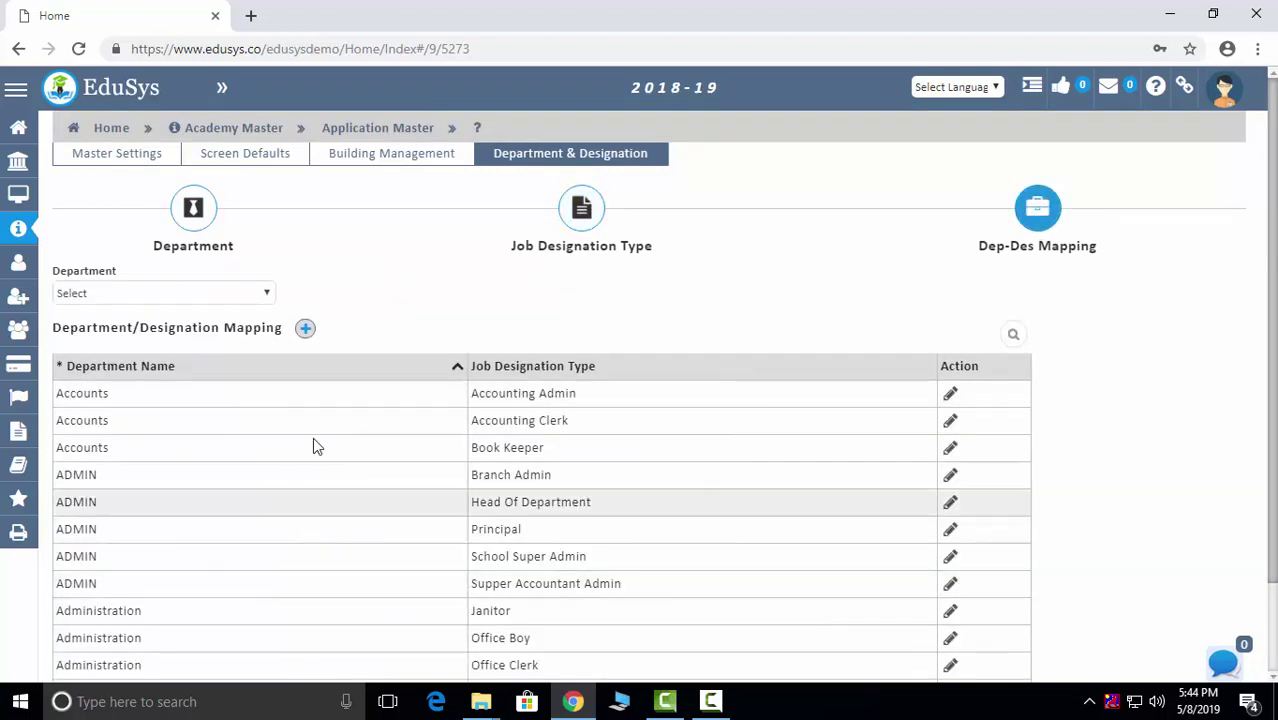
pyautogui.click(234, 128)
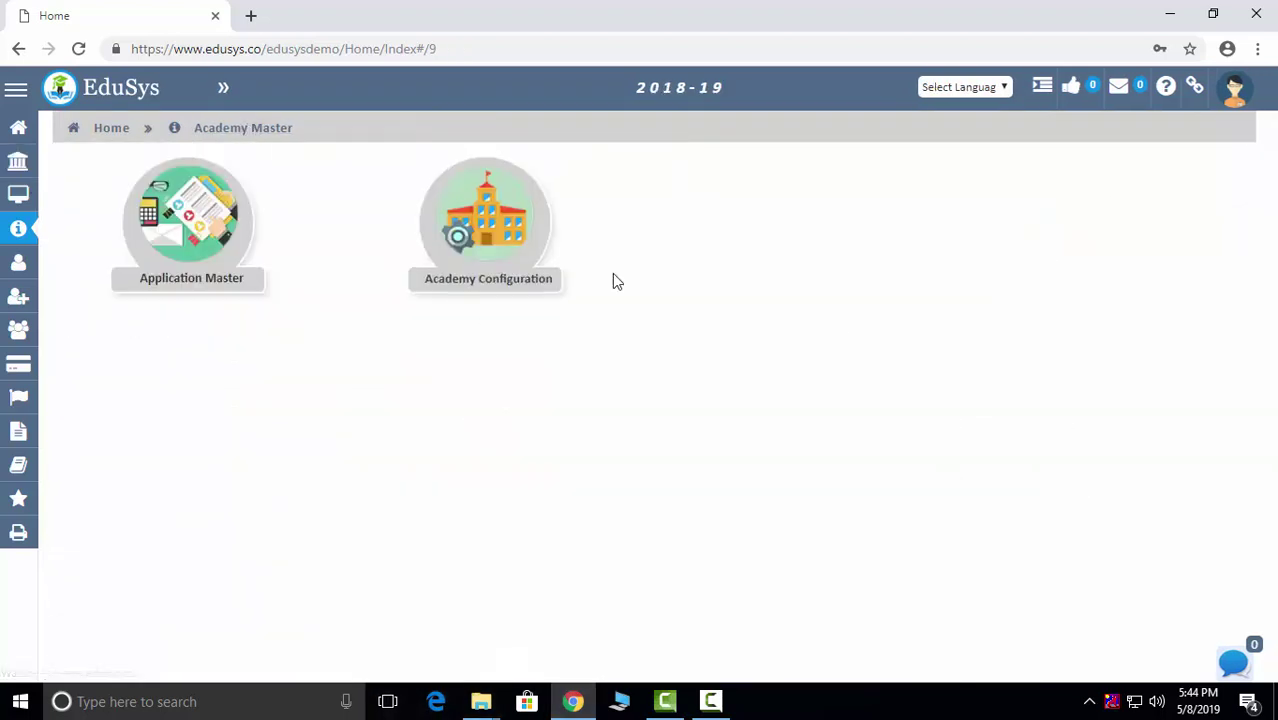
# - In the Admin Module's Account Activity, view donor campaigns, expense claims, salary records and notification preferences
pyautogui.click(489, 240)
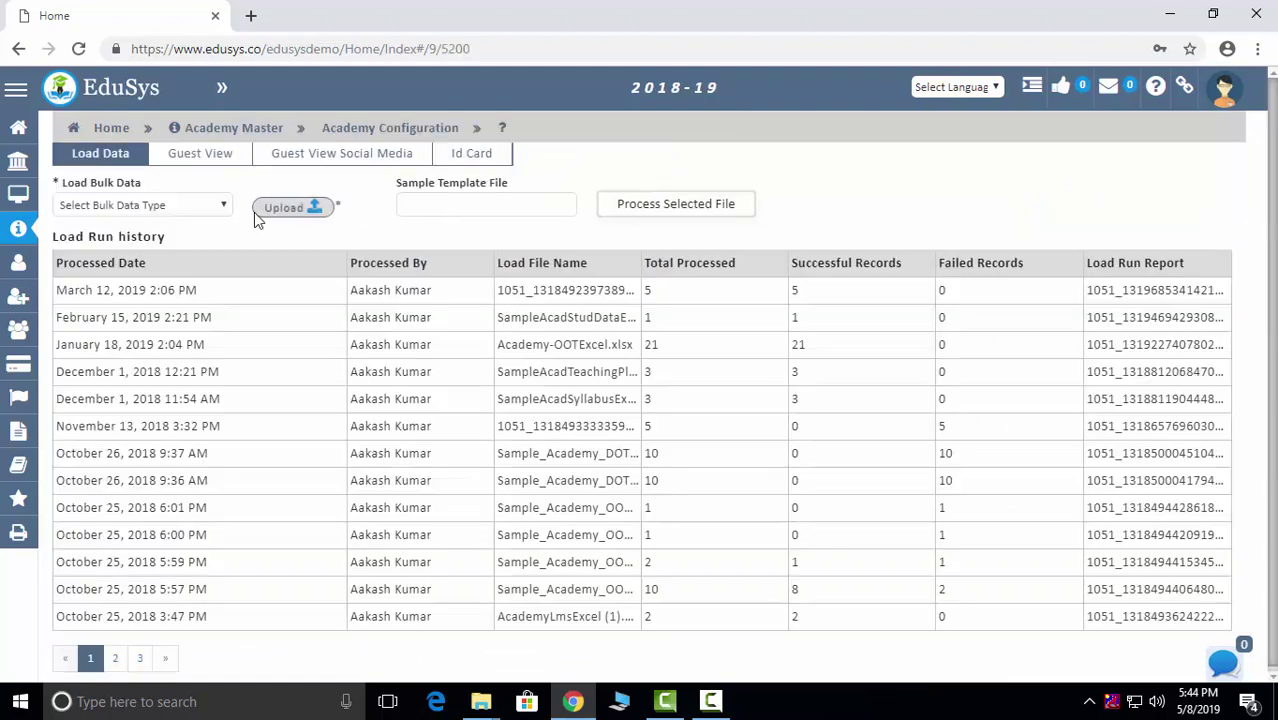
pyautogui.click(117, 133)
pyautogui.click(1095, 205)
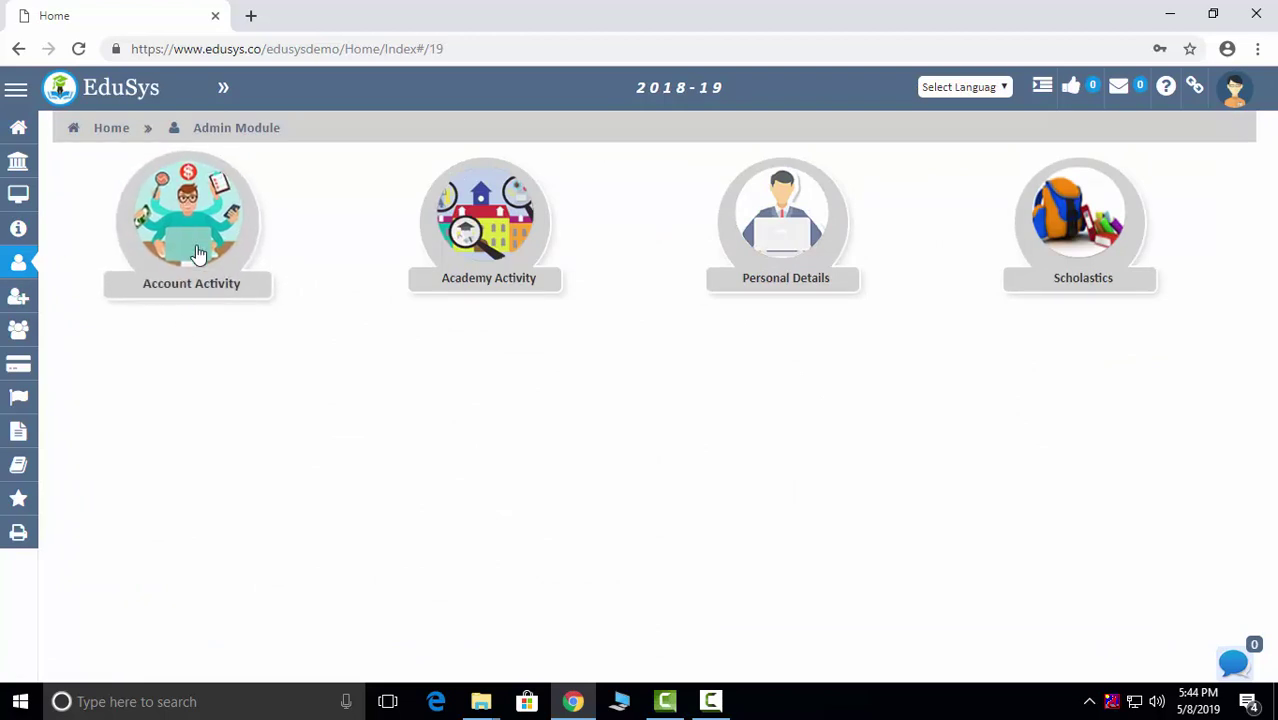
pyautogui.click(210, 208)
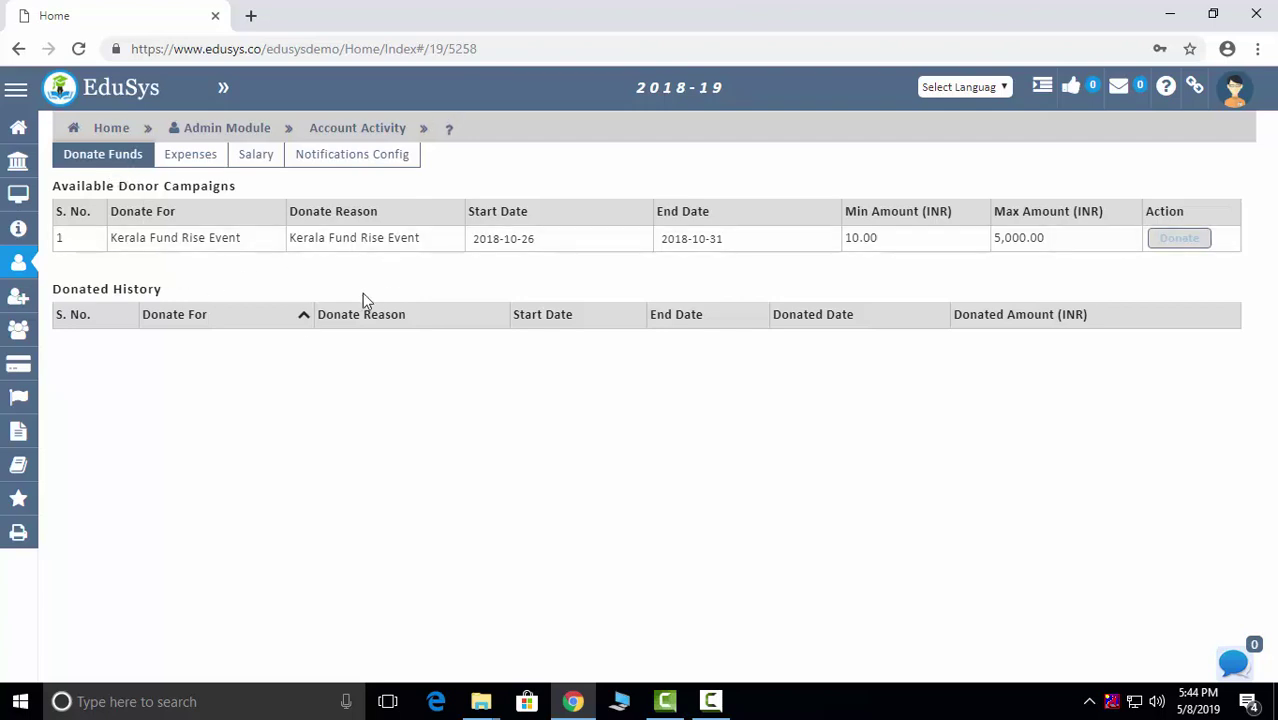
pyautogui.click(187, 156)
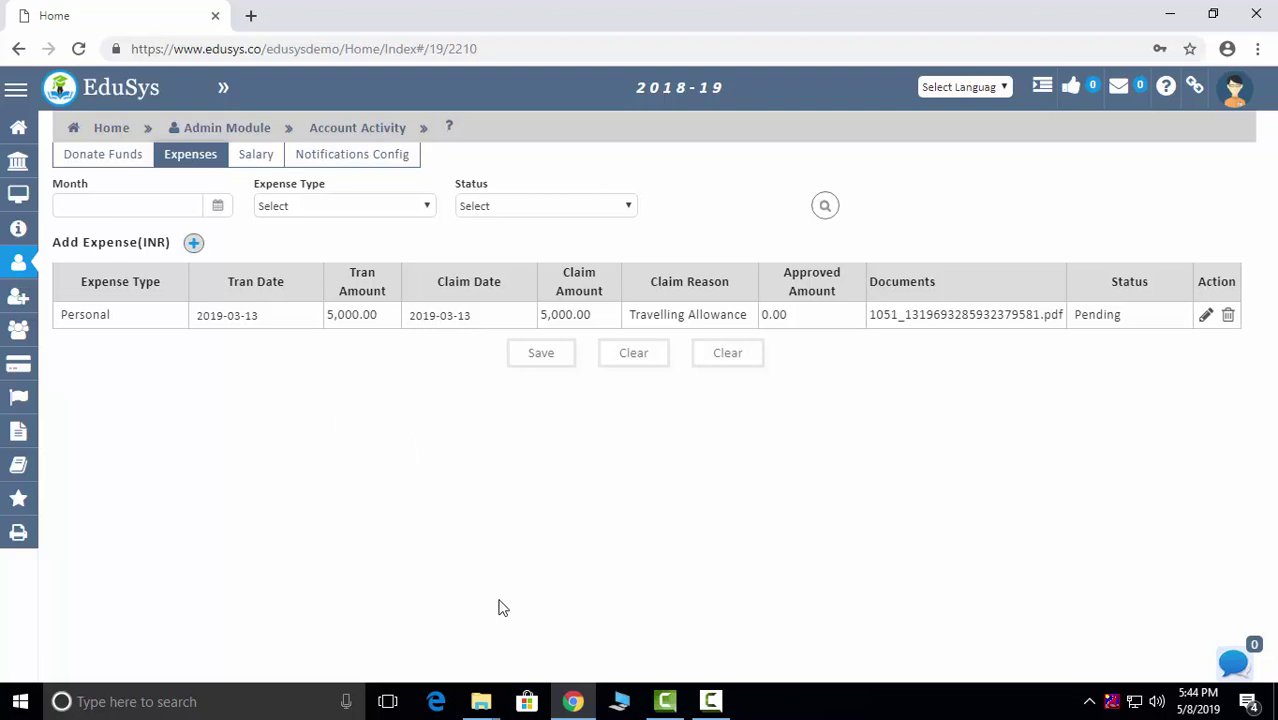
pyautogui.click(252, 156)
pyautogui.click(351, 160)
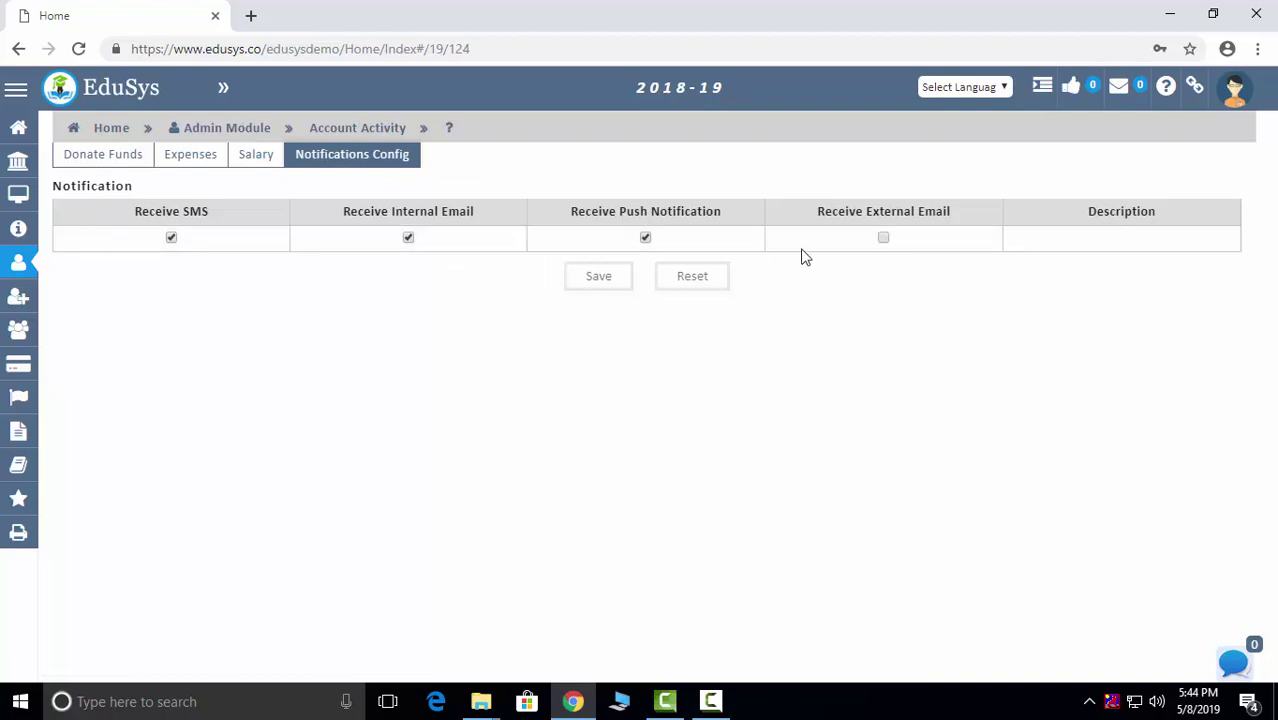
# - View Academy Activity's shared documents and the assigned task list
pyautogui.click(212, 128)
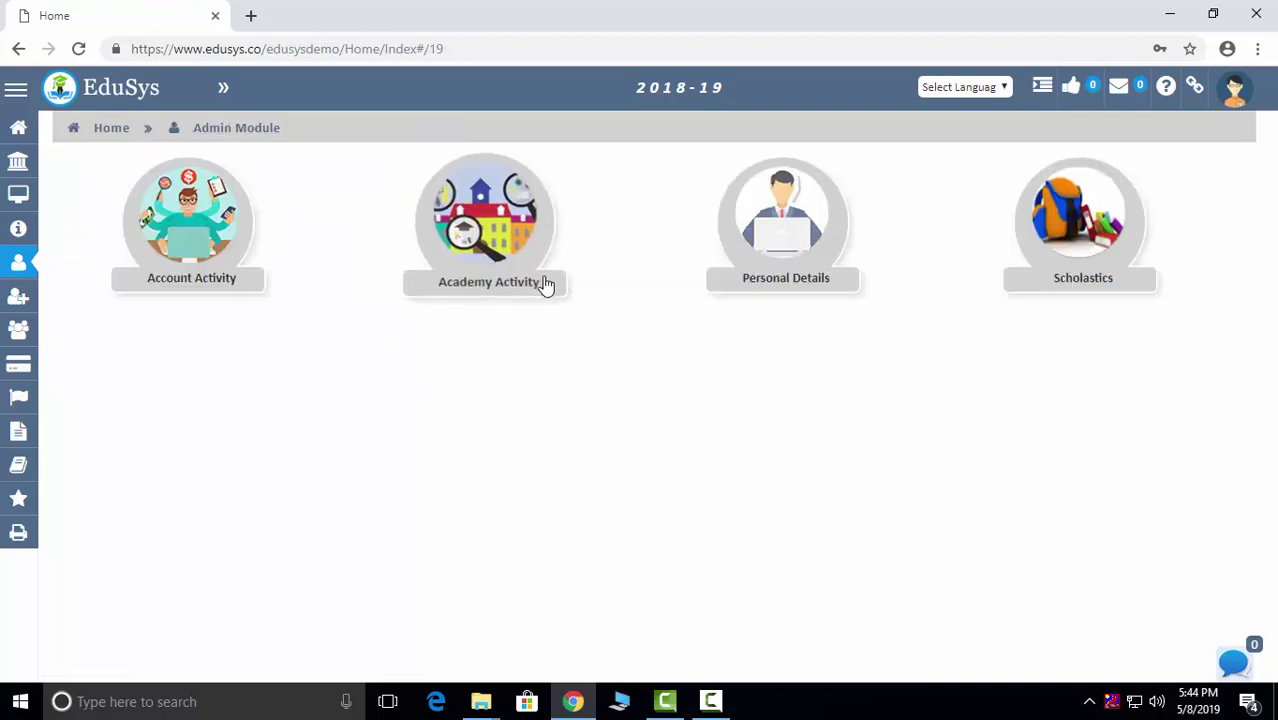
pyautogui.click(520, 254)
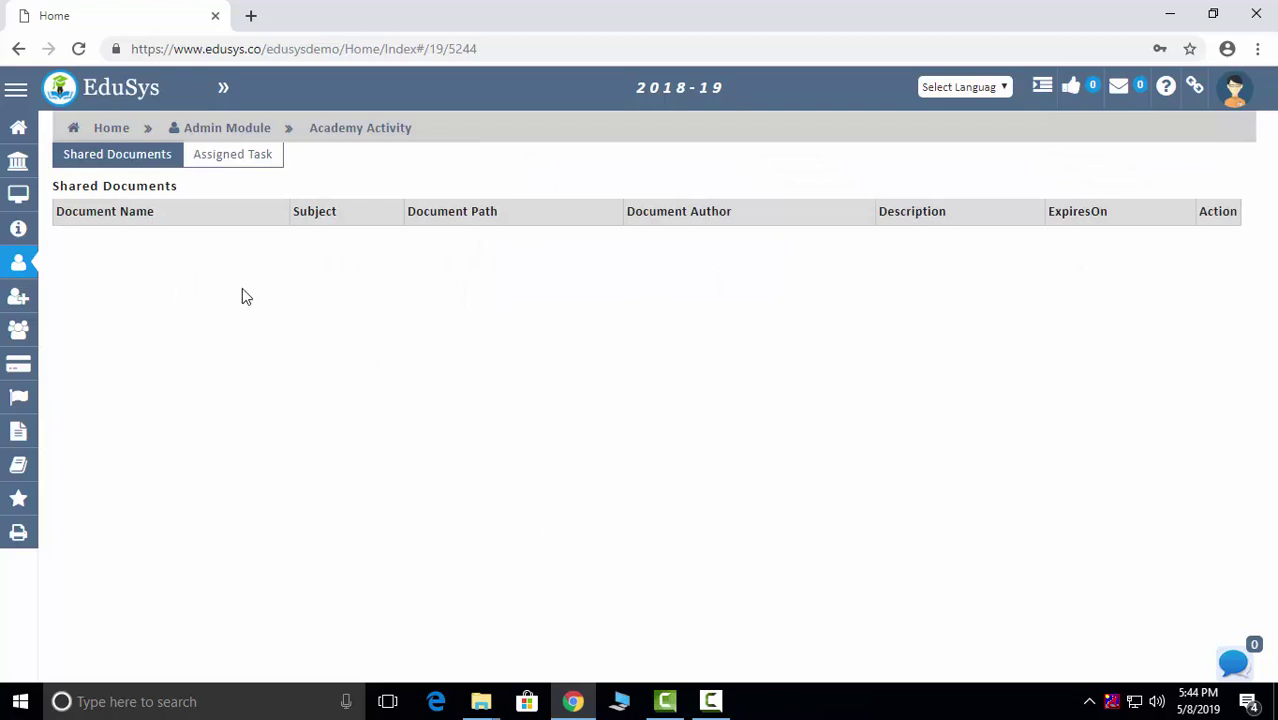
pyautogui.click(240, 152)
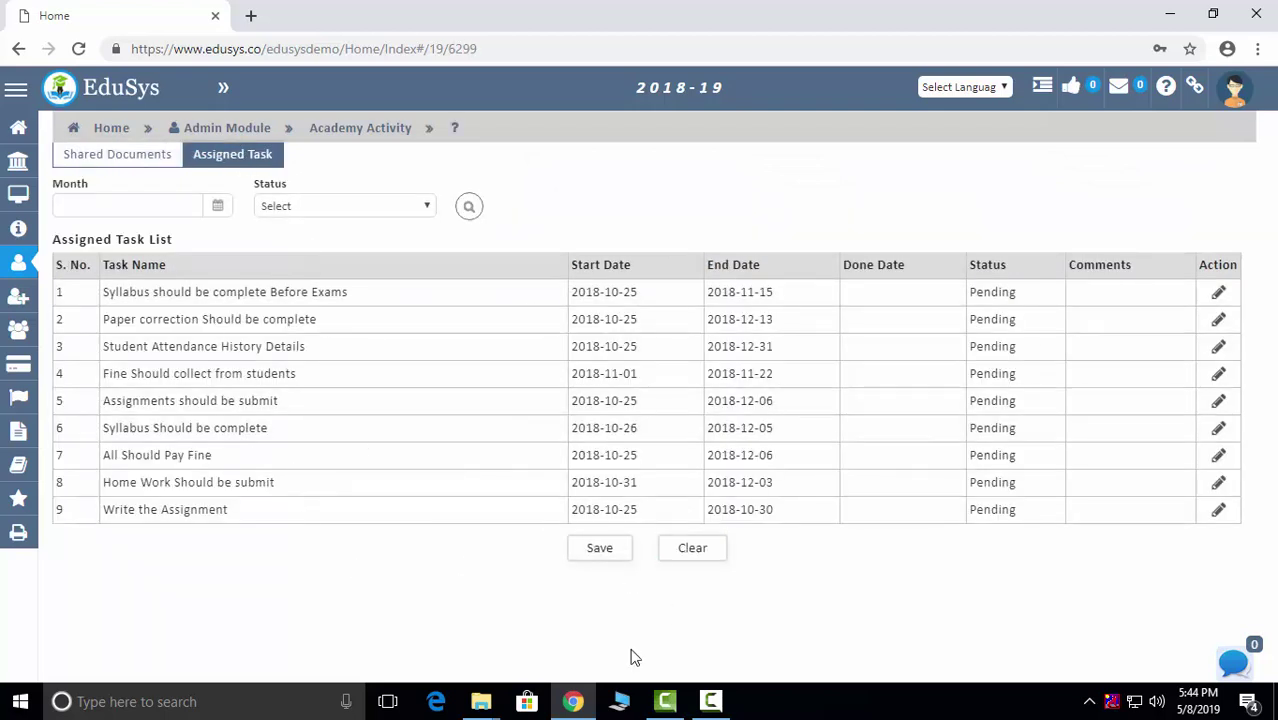
pyautogui.click(245, 130)
# - Browse Personal Details' family, leave, profile, qualification and appraisal tabs, then the Scholastics attendance page
pyautogui.click(800, 280)
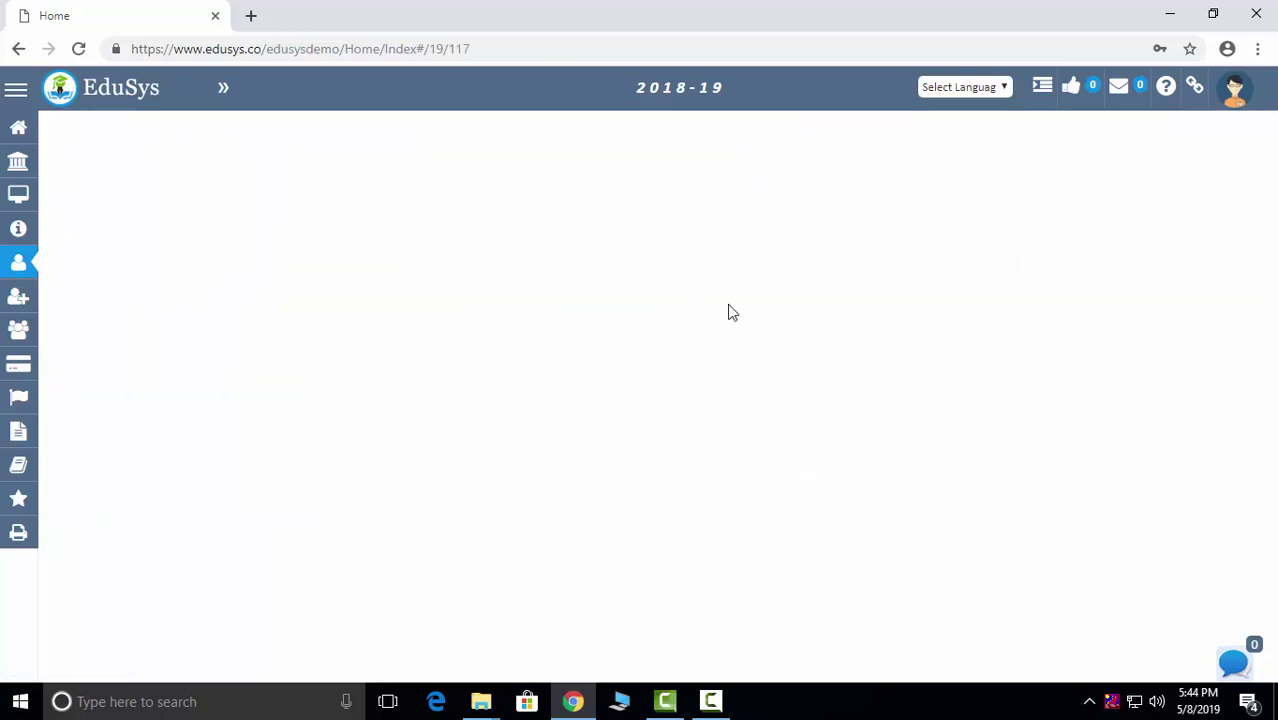
pyautogui.click(230, 157)
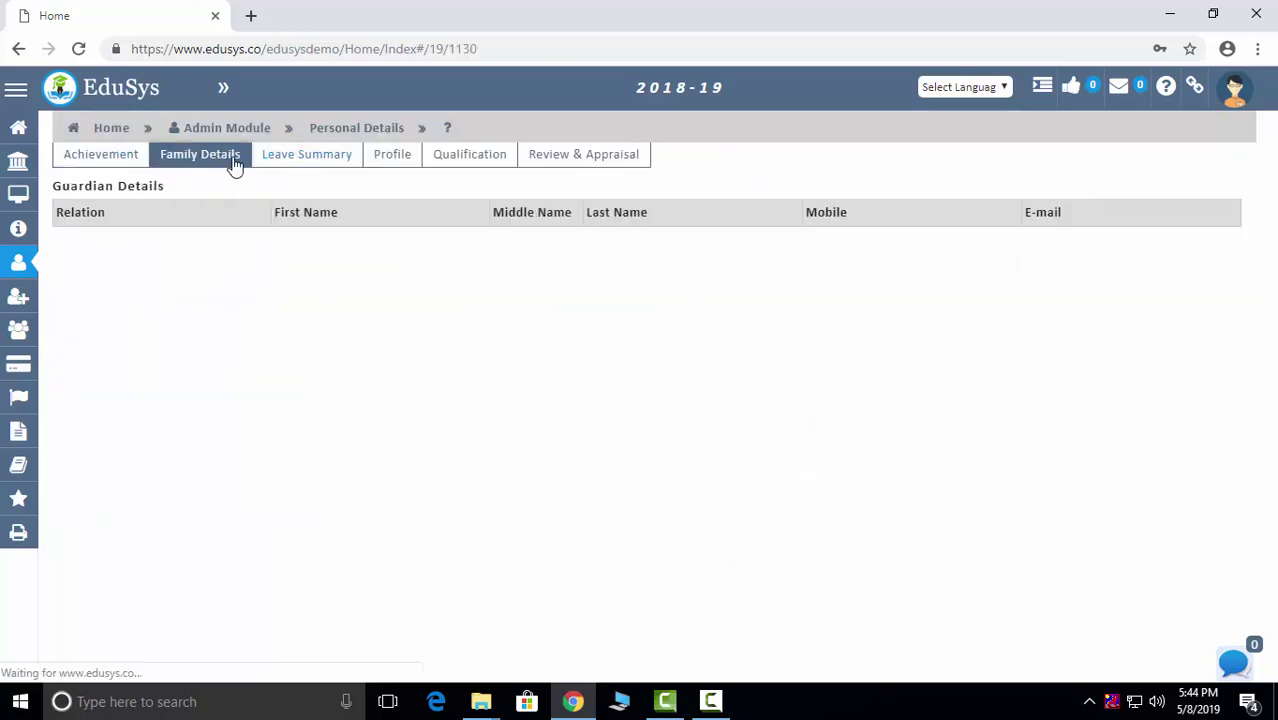
pyautogui.click(302, 158)
pyautogui.click(400, 158)
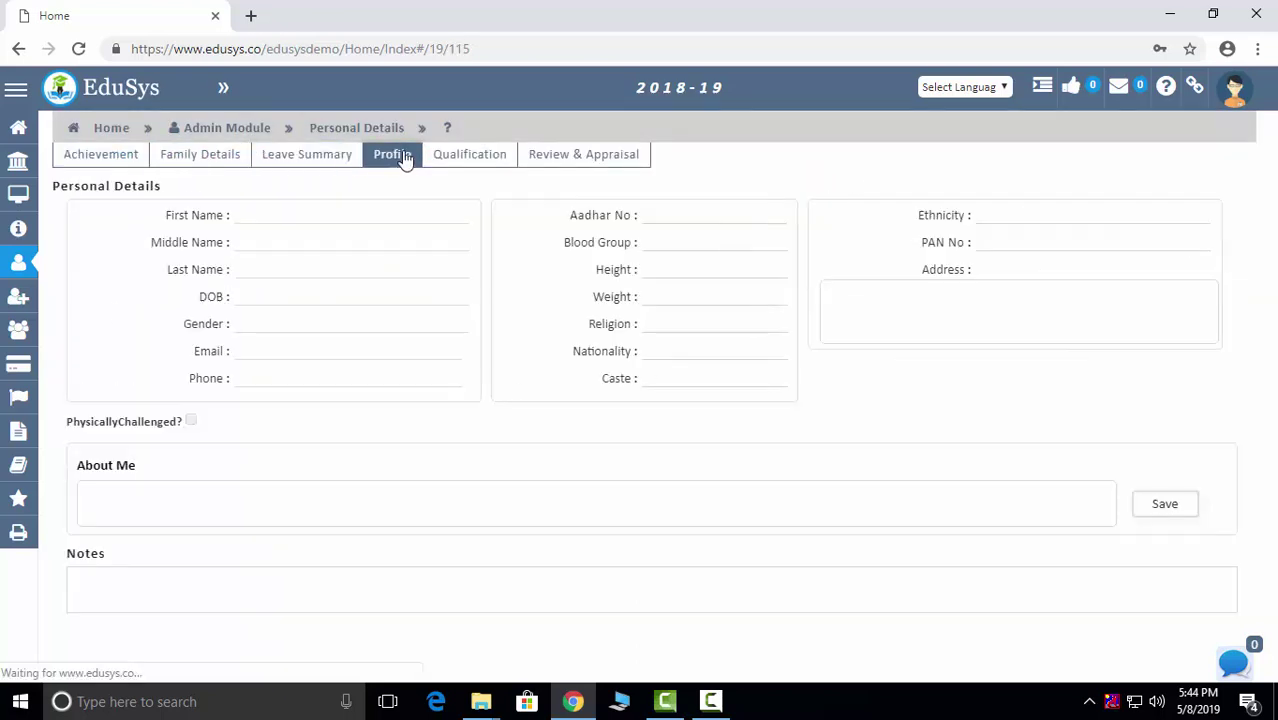
pyautogui.click(488, 158)
pyautogui.click(590, 157)
pyautogui.click(230, 127)
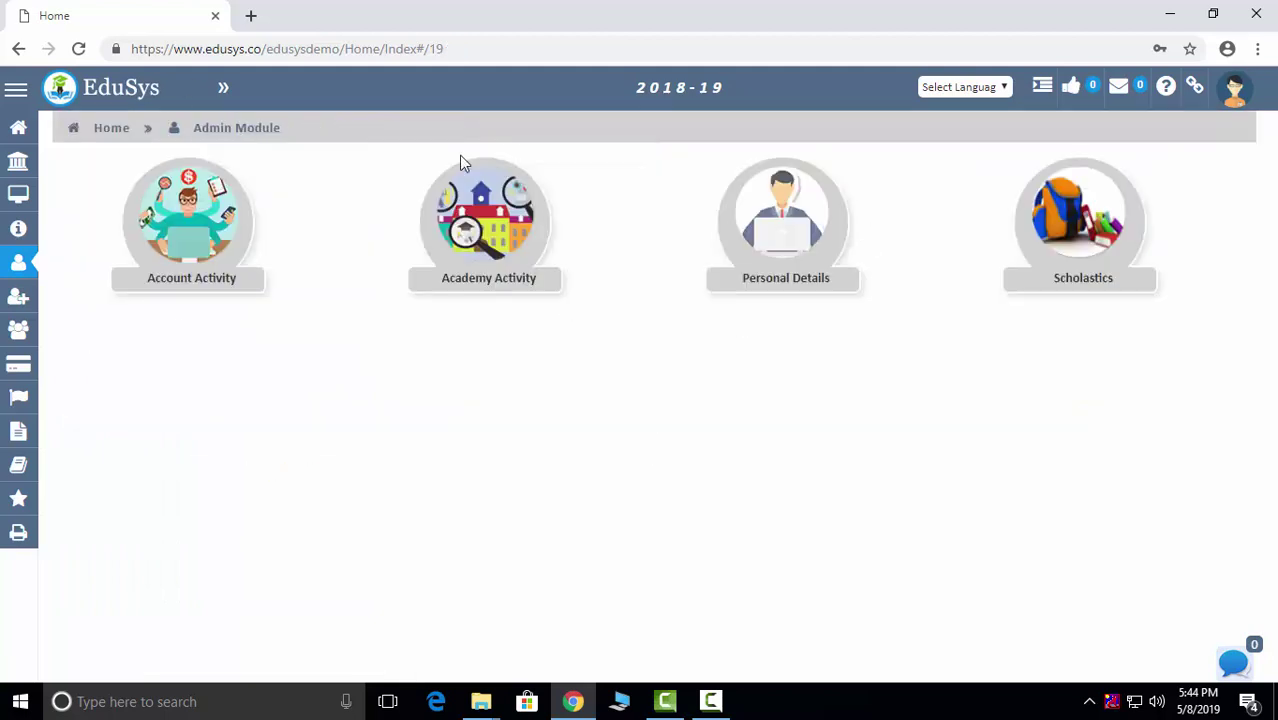
pyautogui.click(1118, 260)
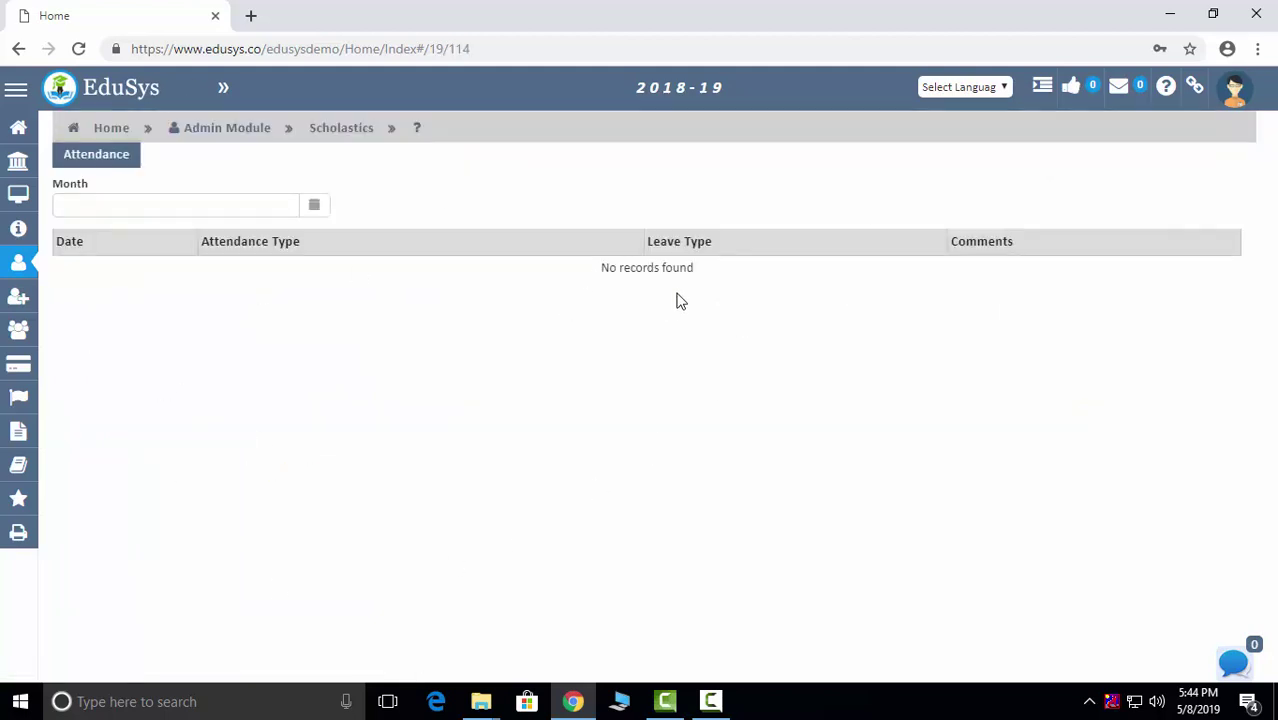
pyautogui.click(109, 128)
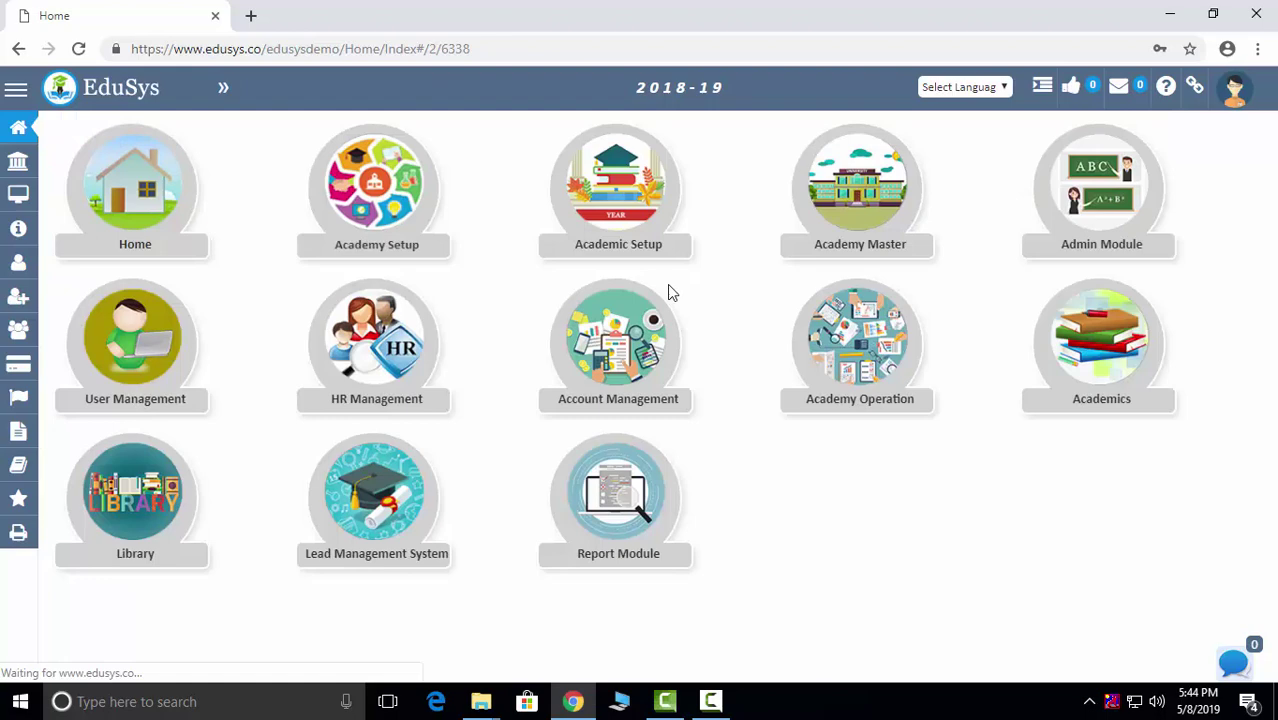
# - In User Management's Staff Management, load the first listed staff member's details
pyautogui.click(118, 396)
pyautogui.click(188, 218)
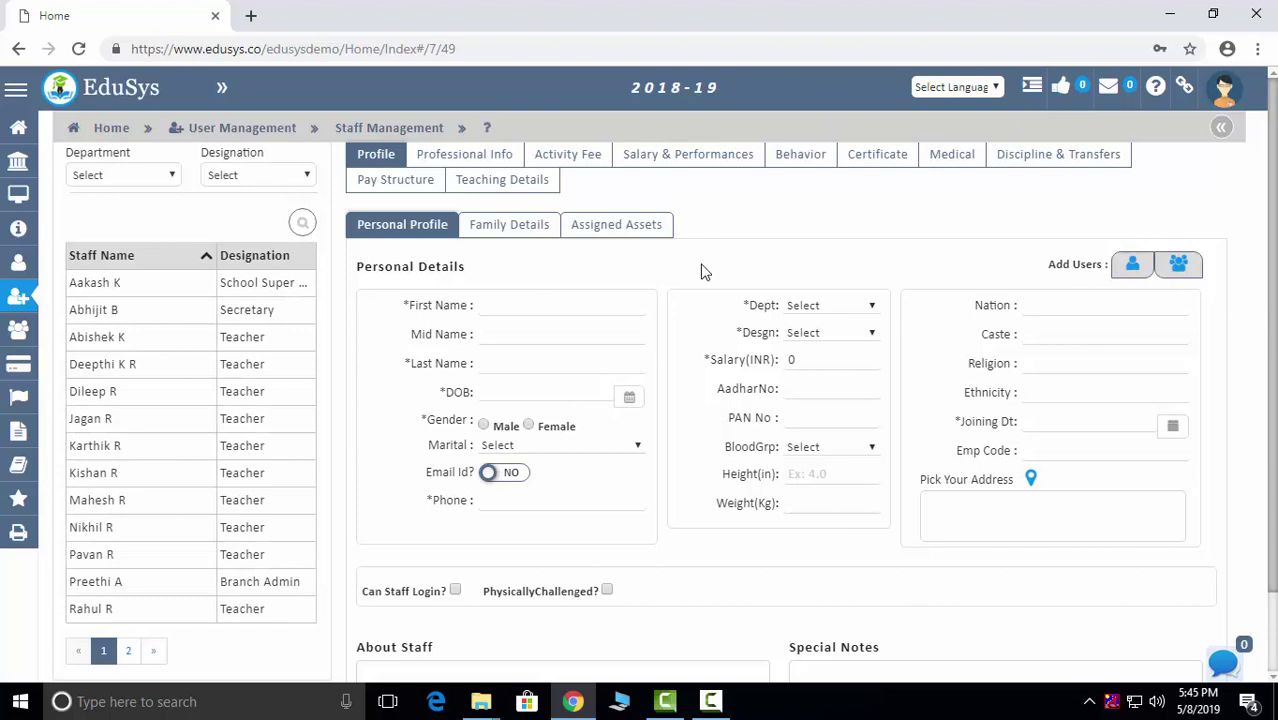
pyautogui.click(519, 311)
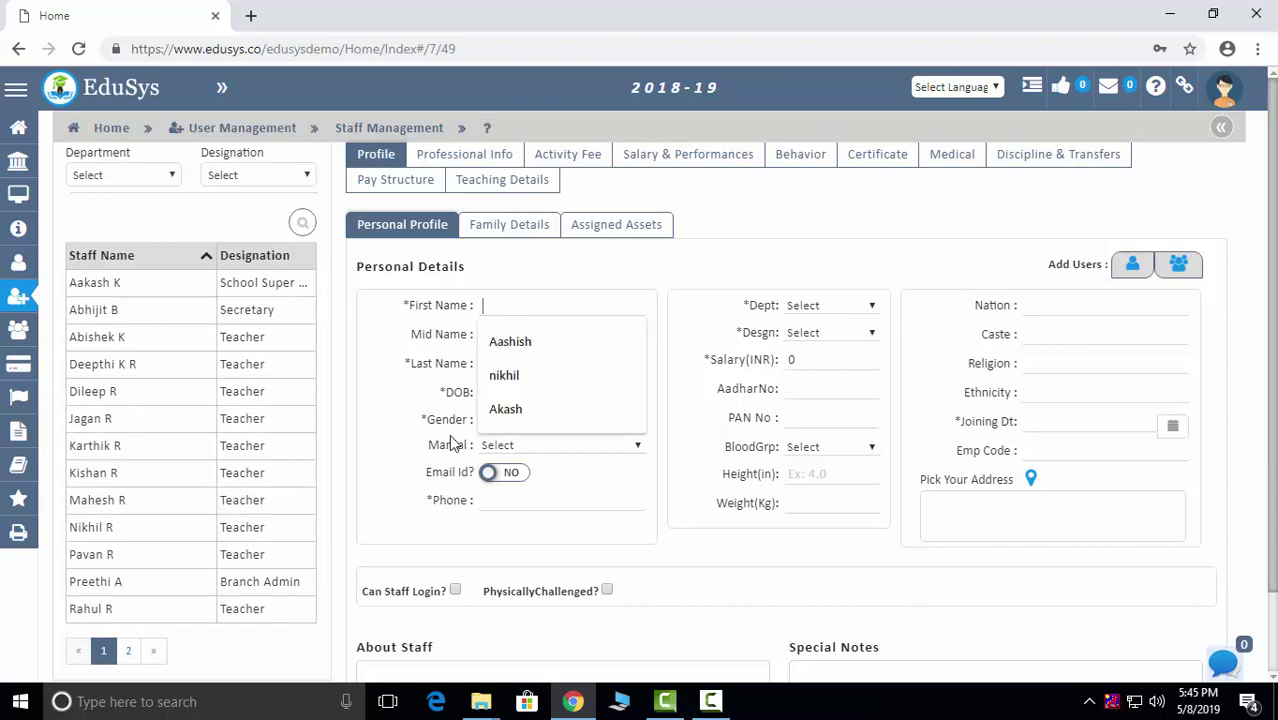
pyautogui.scroll(-2, 695, 521)
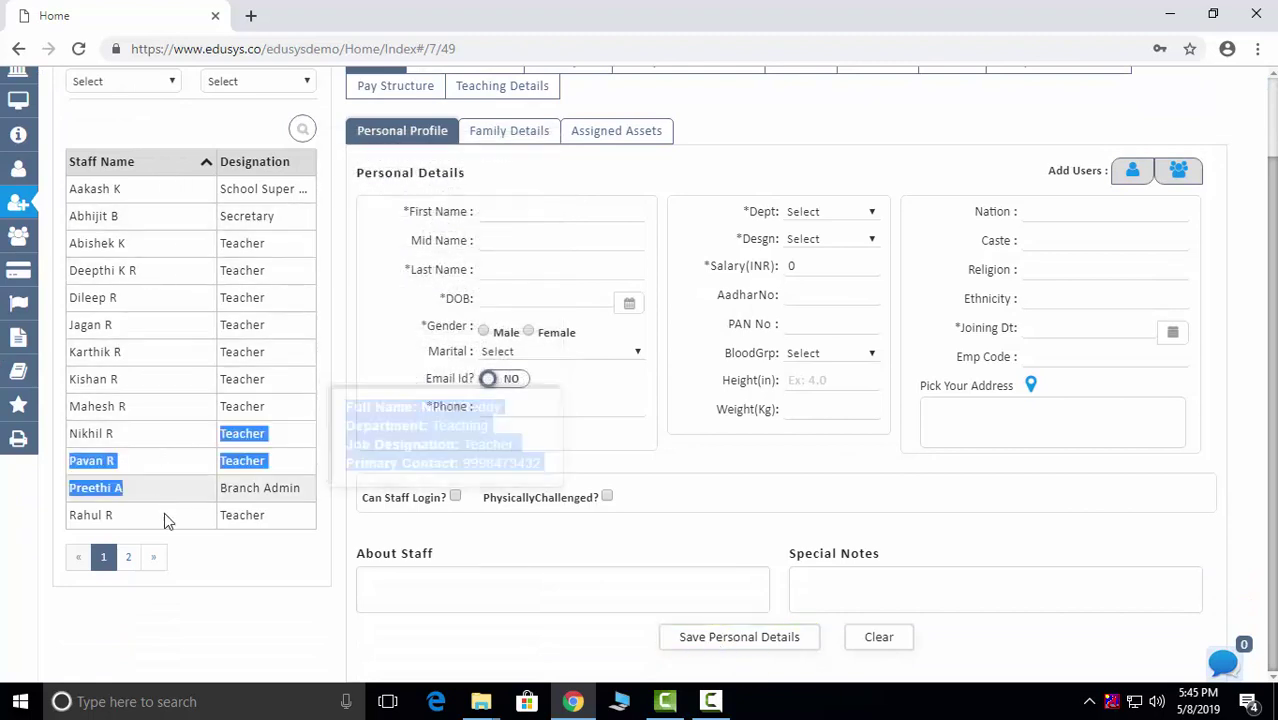
pyautogui.click(118, 190)
pyautogui.scroll(2, 606, 412)
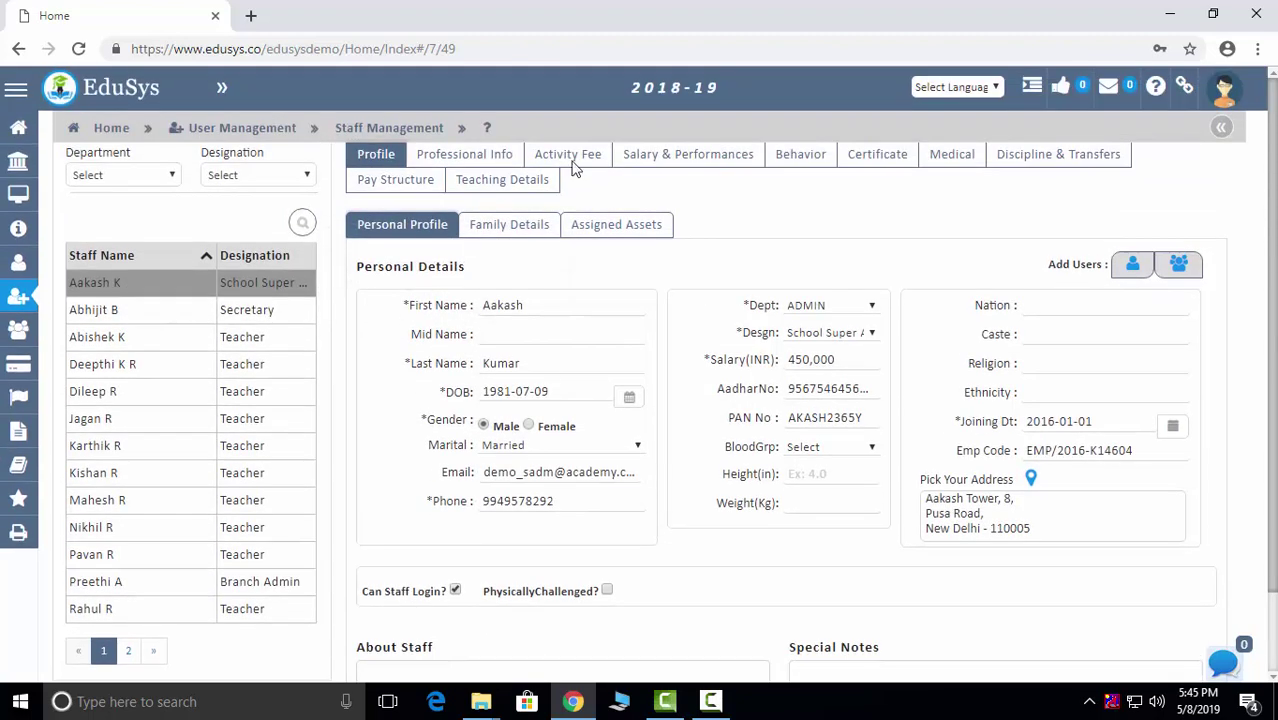
# - View the staff member's family, assets, professional info, salary, behavior and certificate records
pyautogui.click(490, 225)
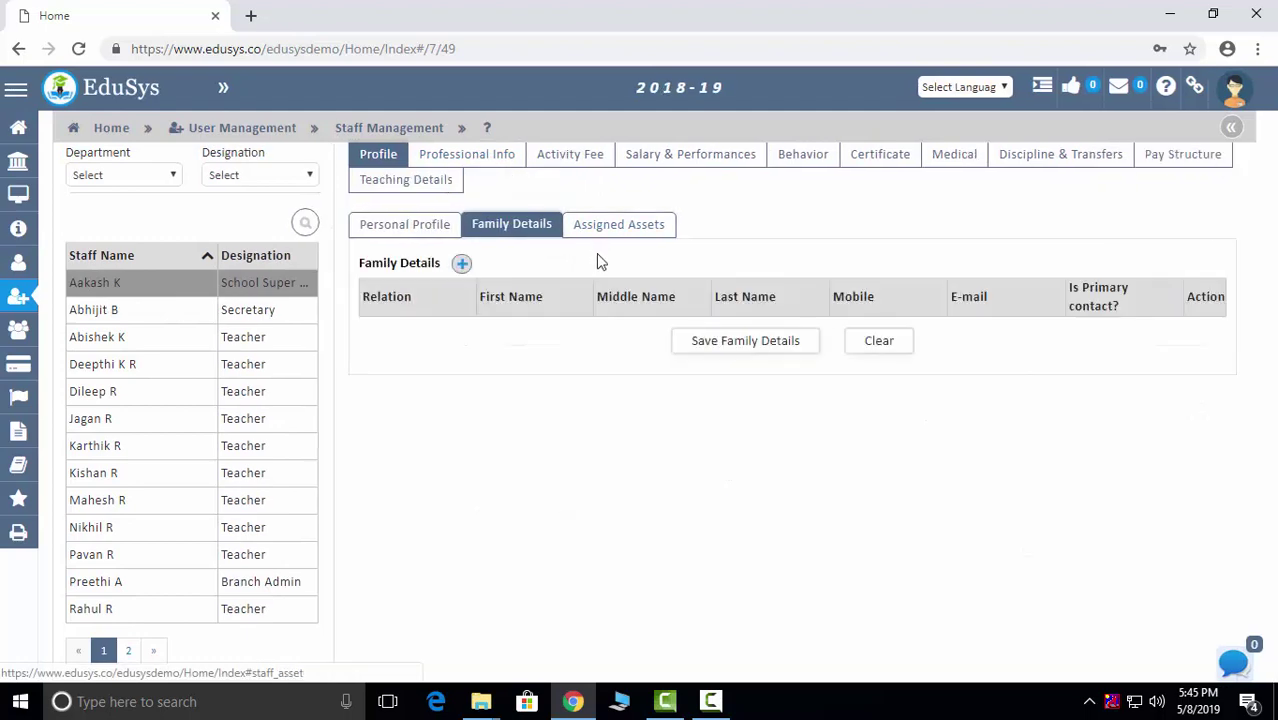
pyautogui.click(636, 224)
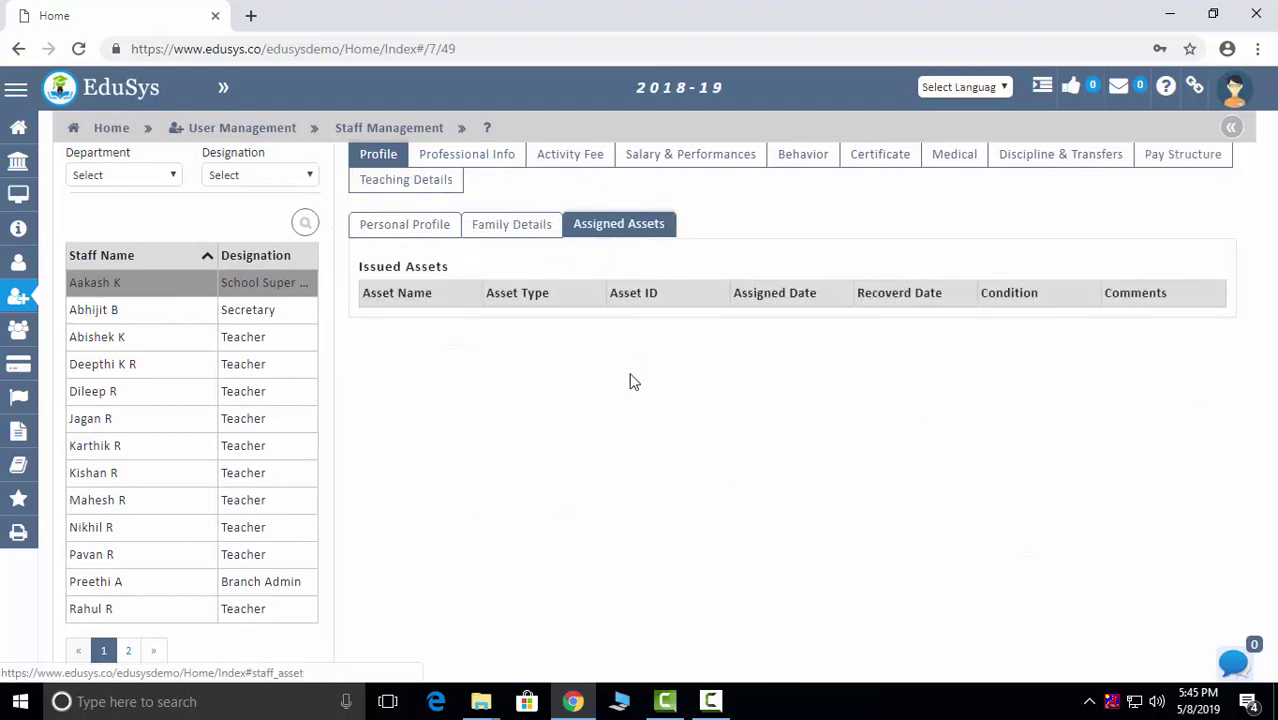
pyautogui.click(470, 155)
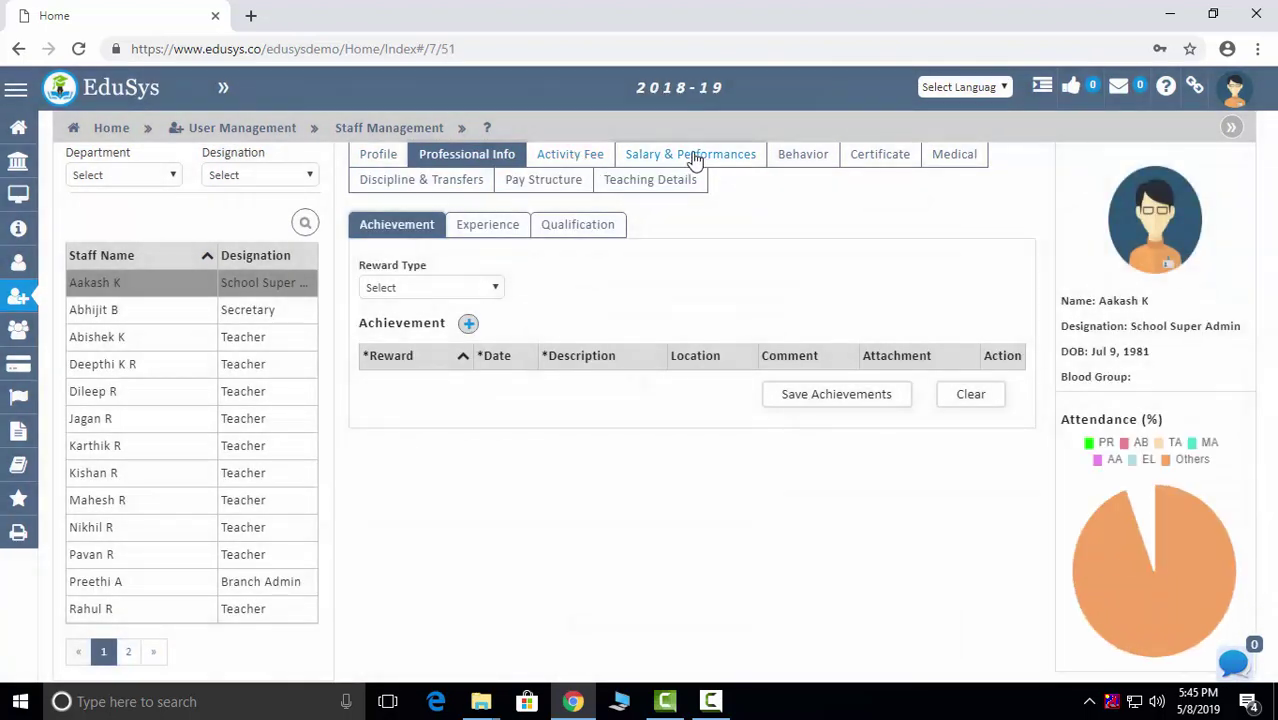
pyautogui.click(695, 156)
pyautogui.click(806, 158)
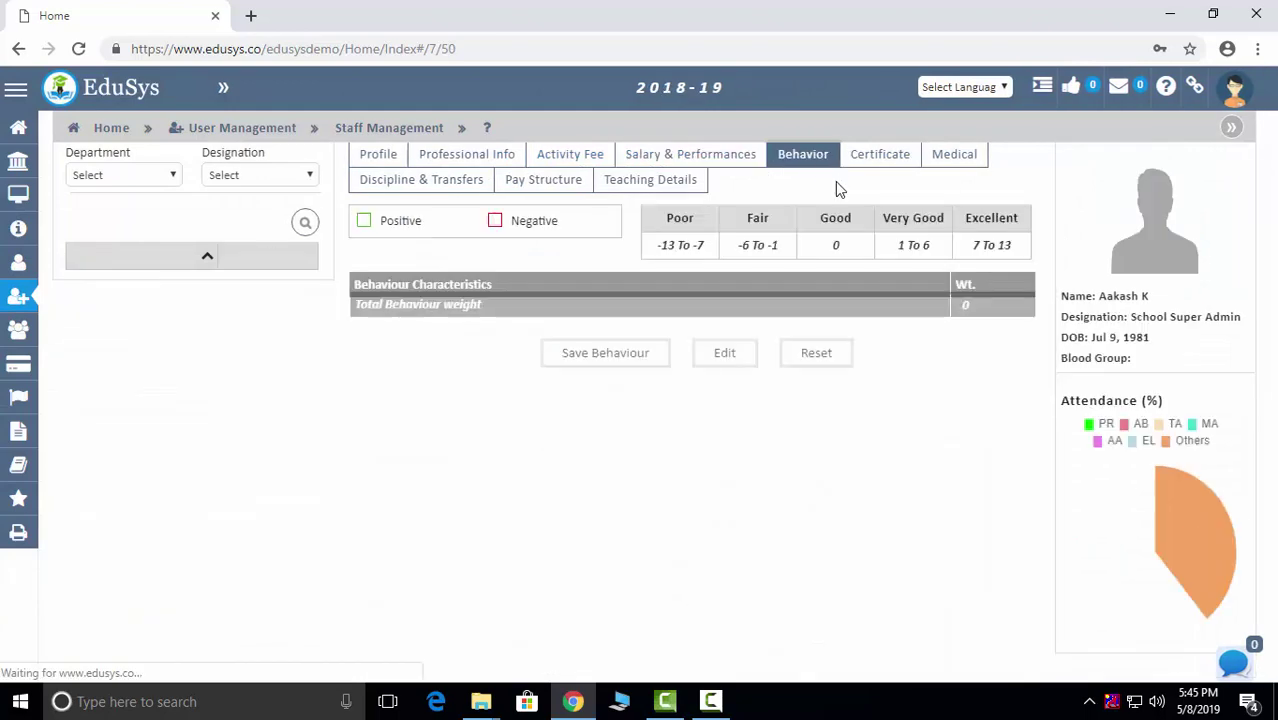
pyautogui.click(890, 162)
# - Check physical examination, discipline and transfer, pay structure and monthly teaching workload records
pyautogui.click(956, 156)
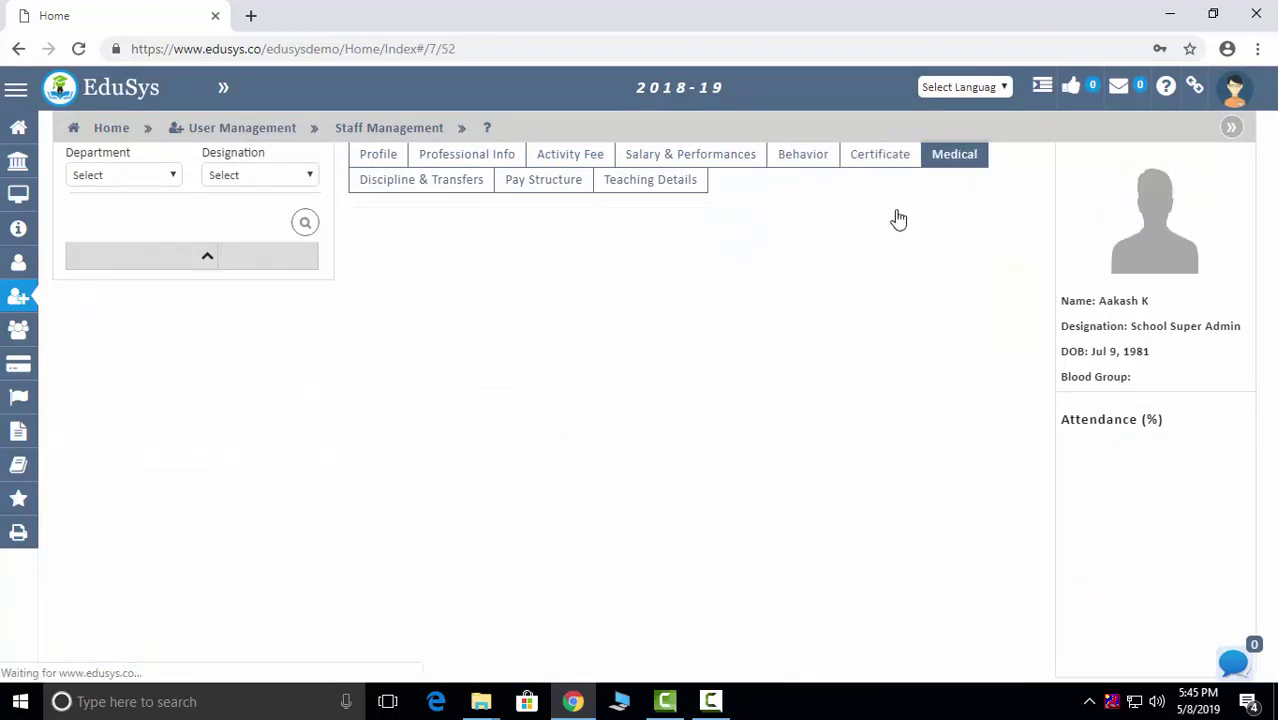
pyautogui.click(515, 216)
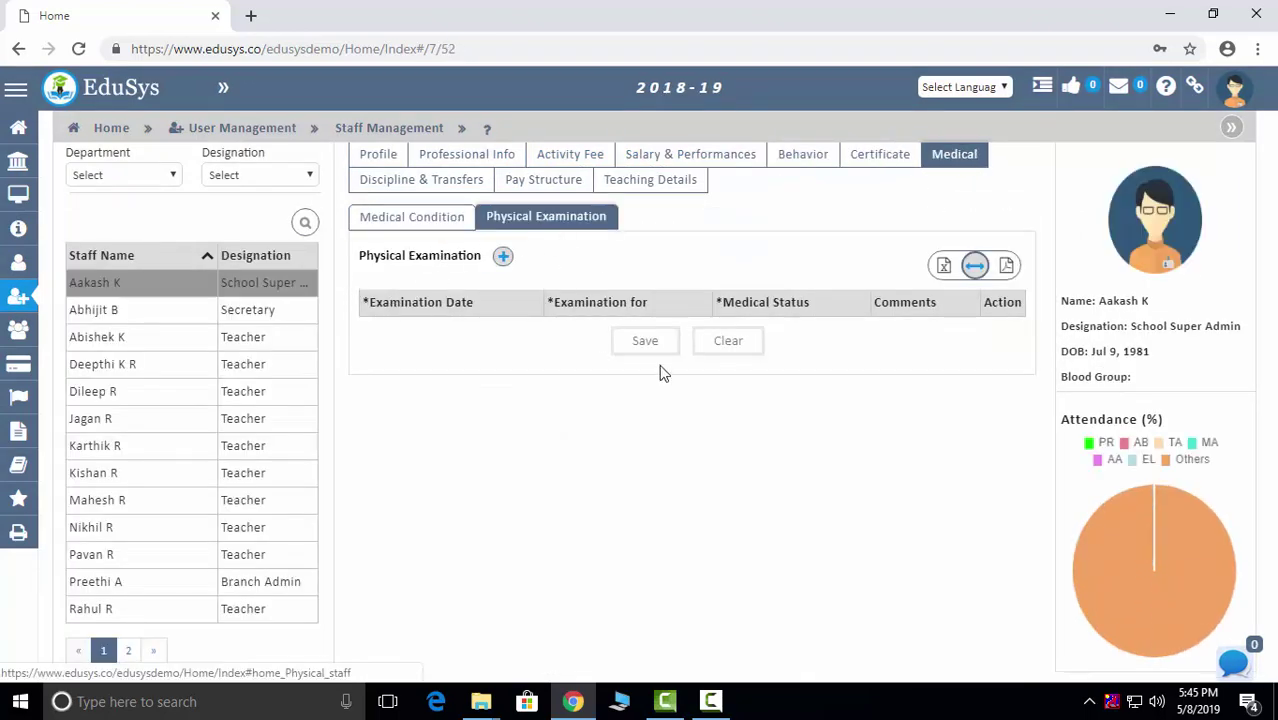
pyautogui.click(416, 186)
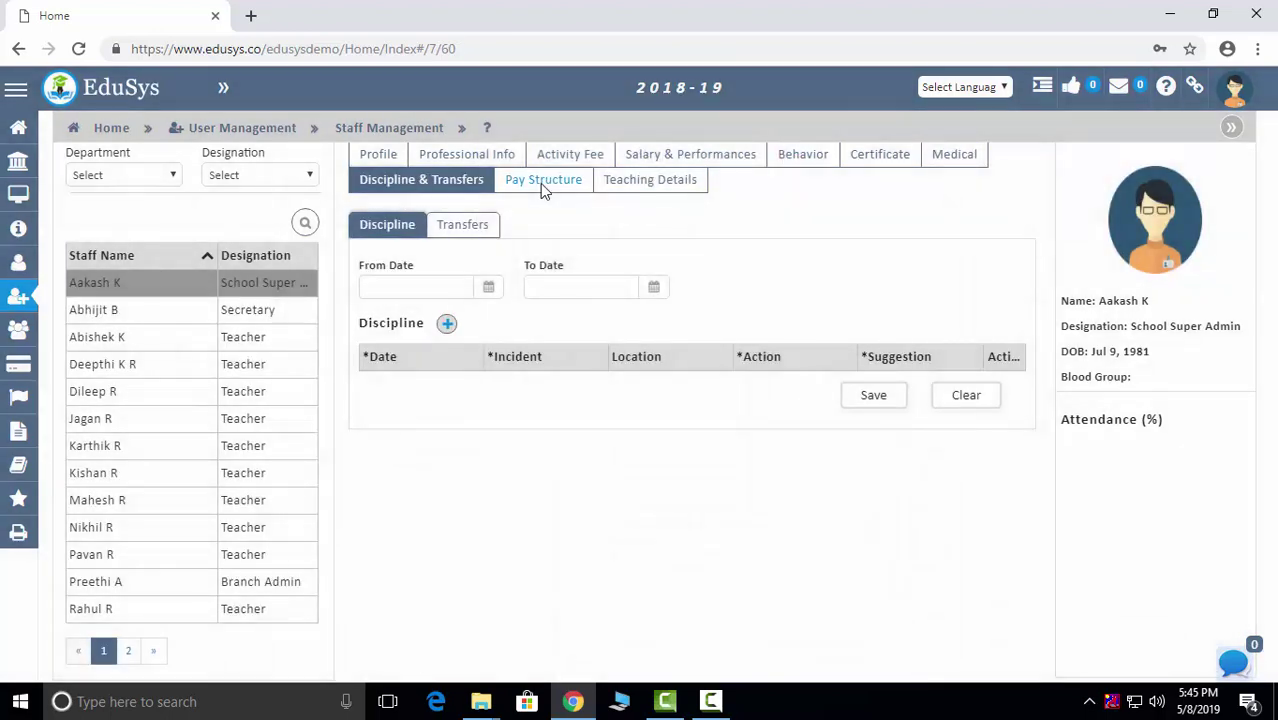
pyautogui.click(541, 183)
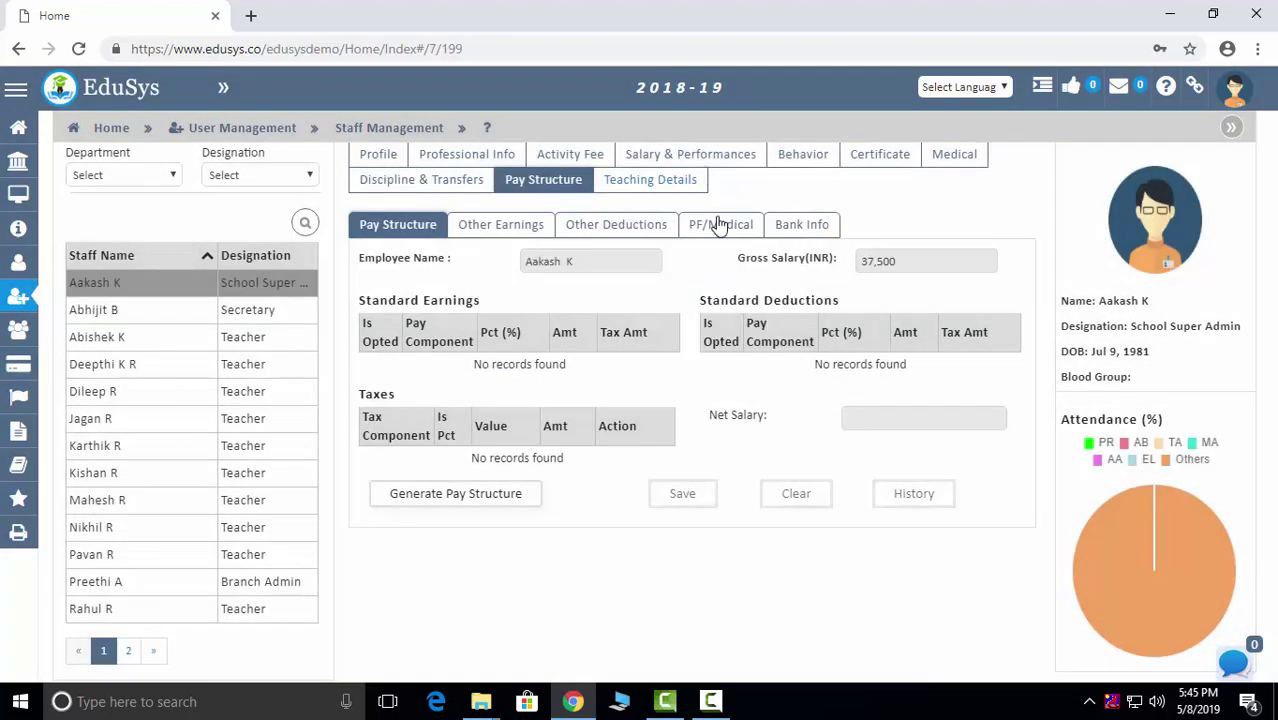
pyautogui.click(655, 183)
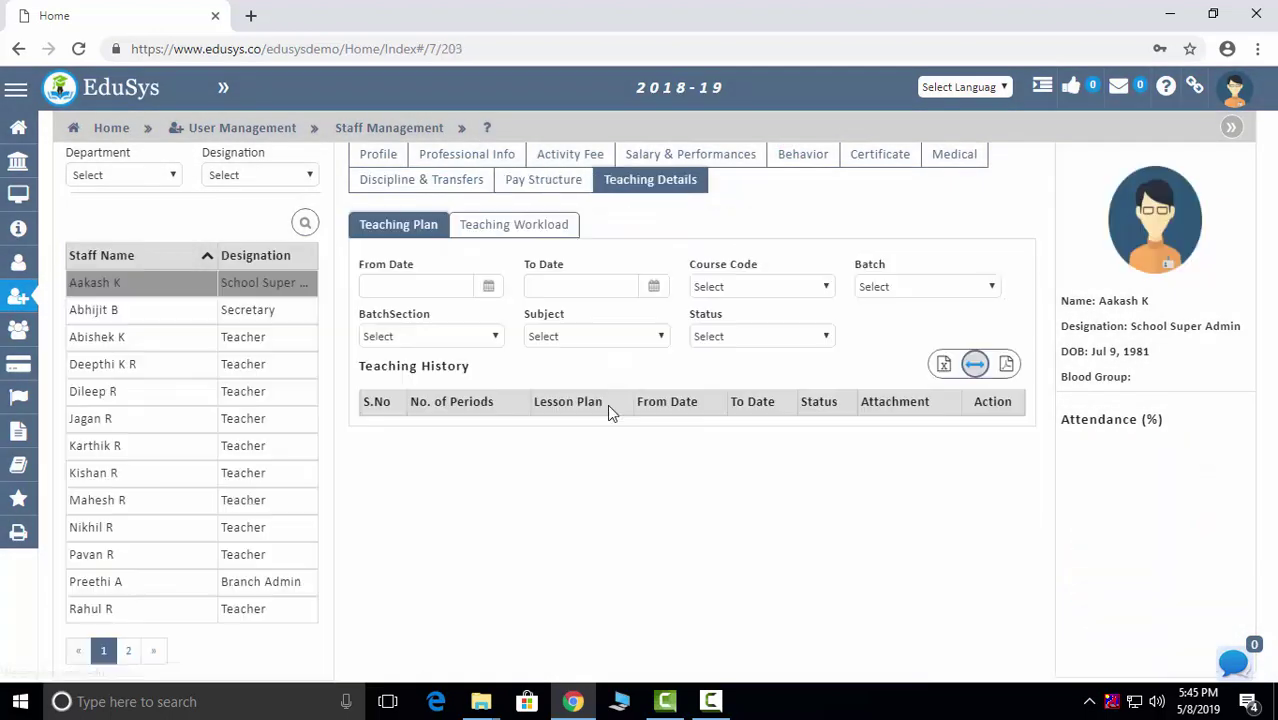
pyautogui.click(526, 224)
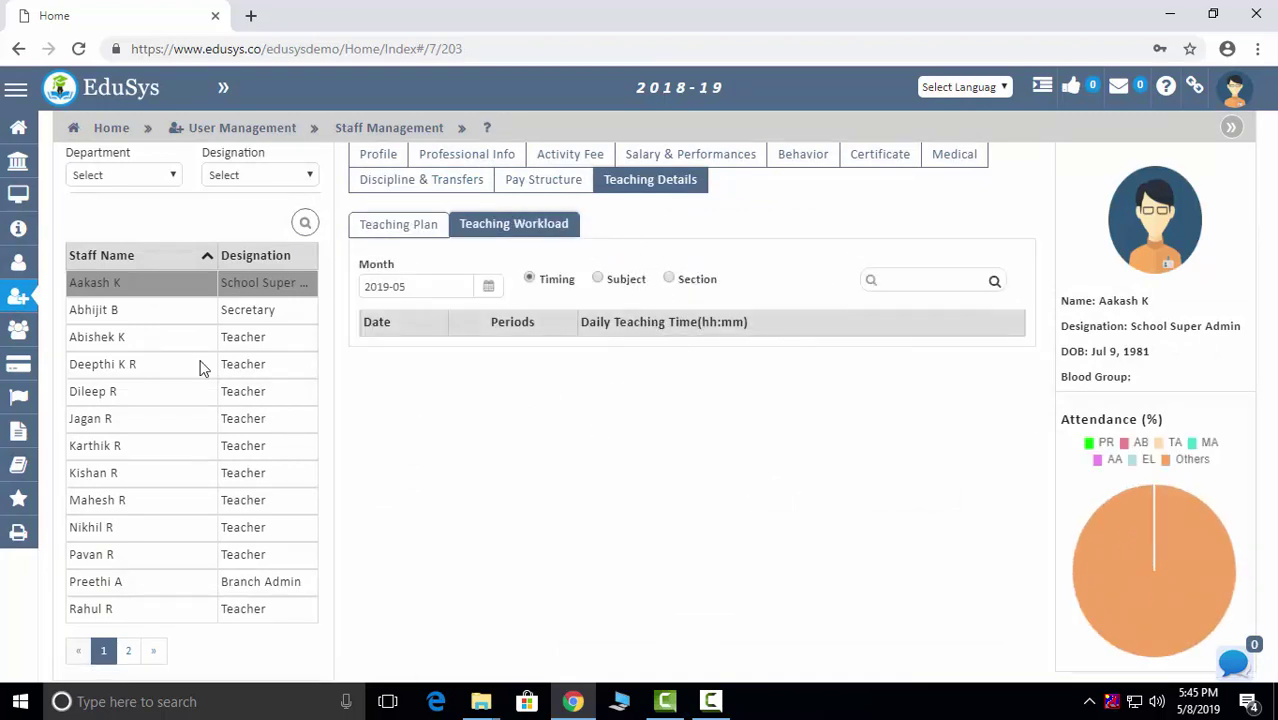
# - Load the first student in Student Management and view family, credentials and academic assignments
pyautogui.click(240, 127)
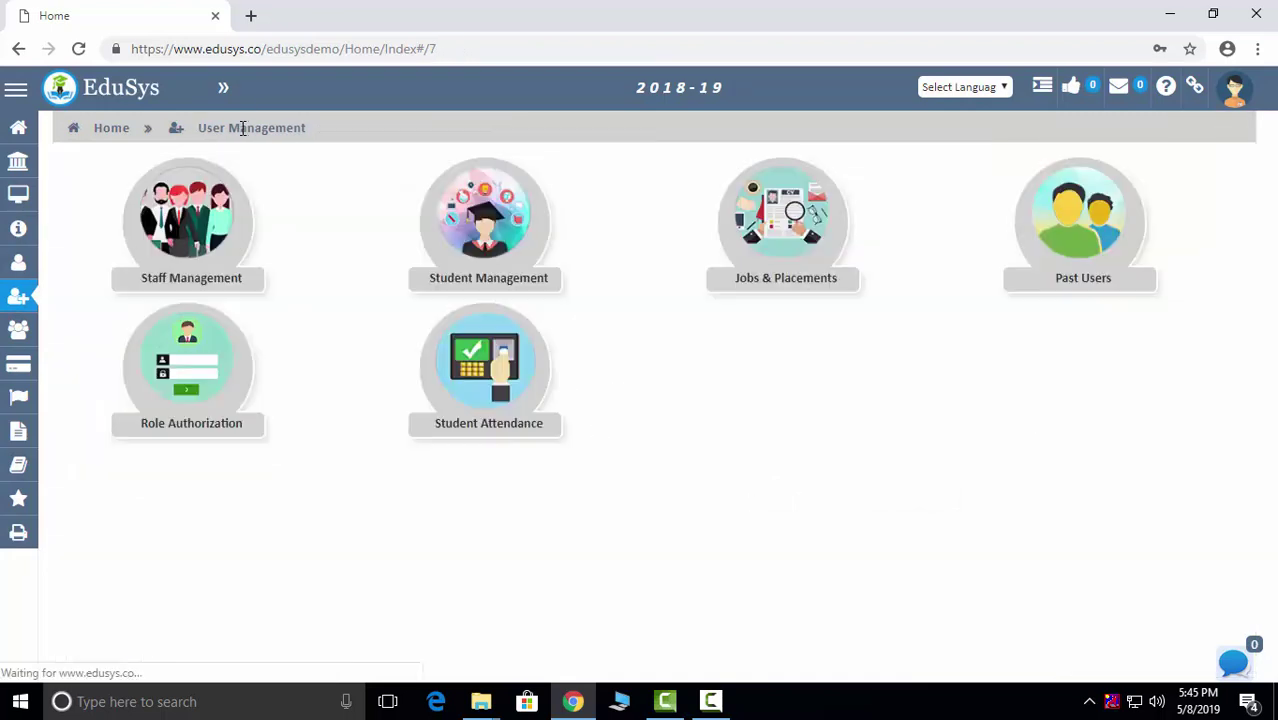
pyautogui.click(490, 258)
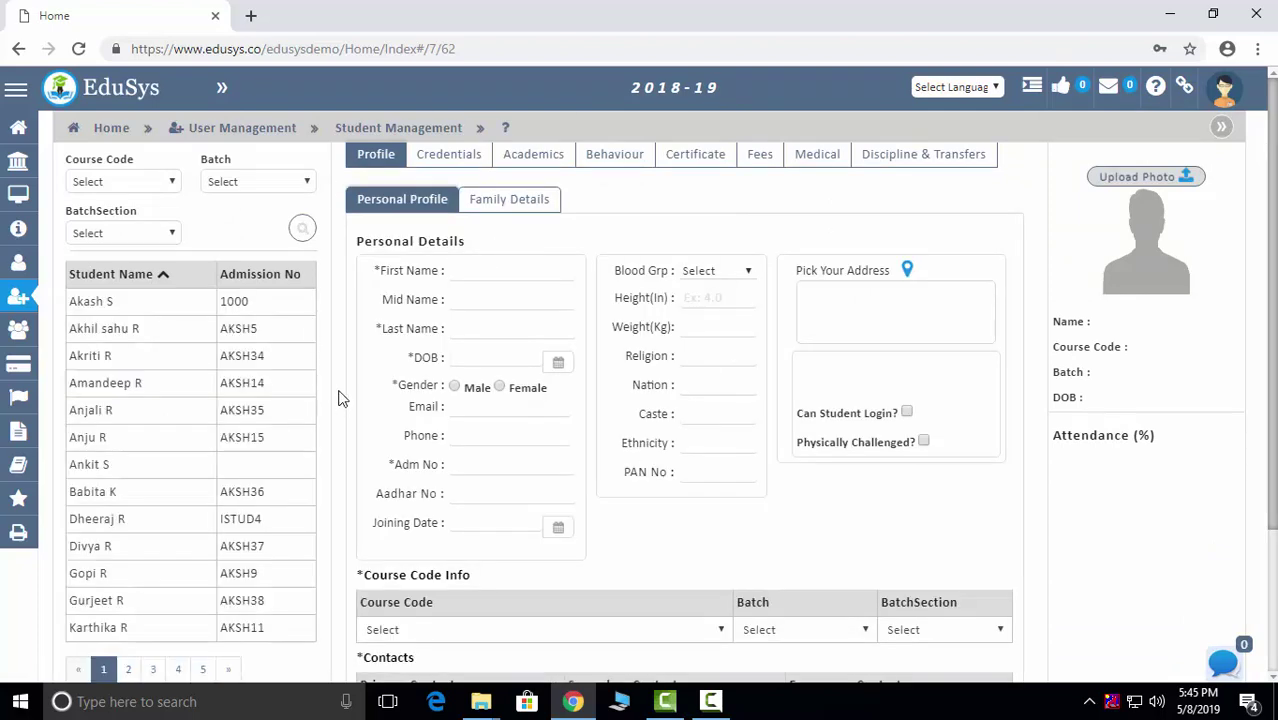
pyautogui.click(118, 302)
pyautogui.click(497, 201)
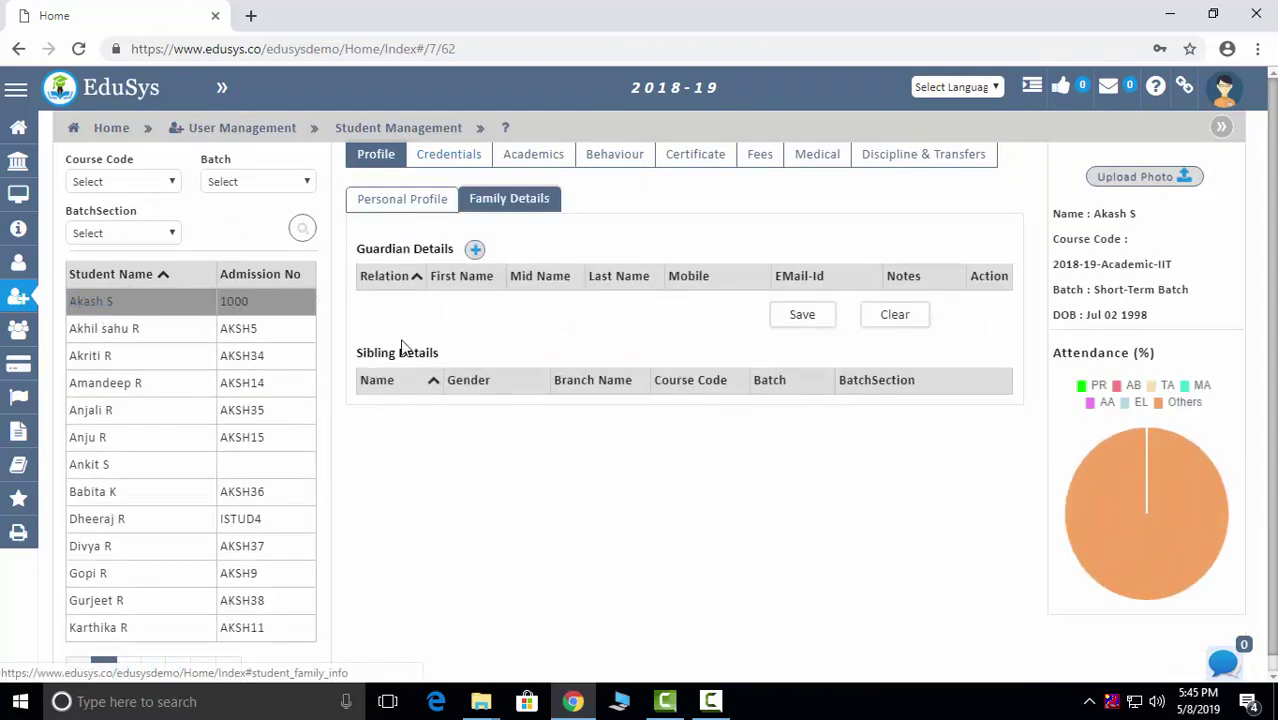
pyautogui.click(449, 160)
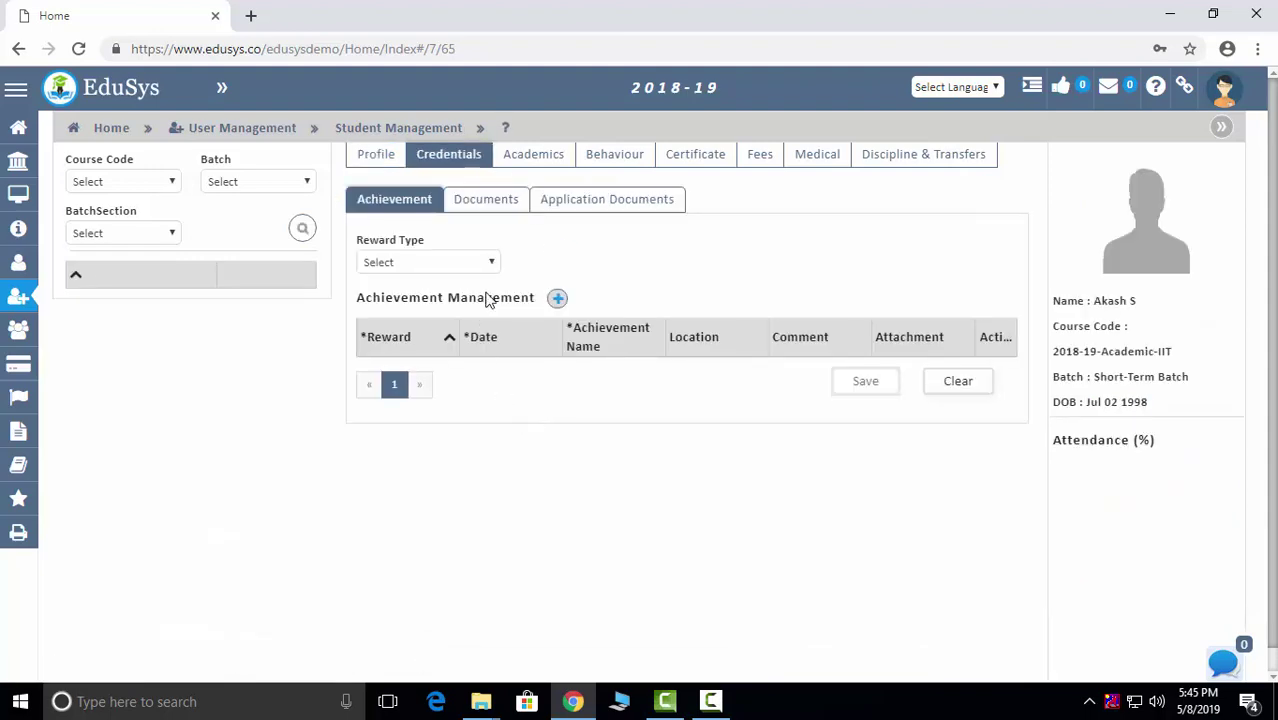
pyautogui.click(537, 156)
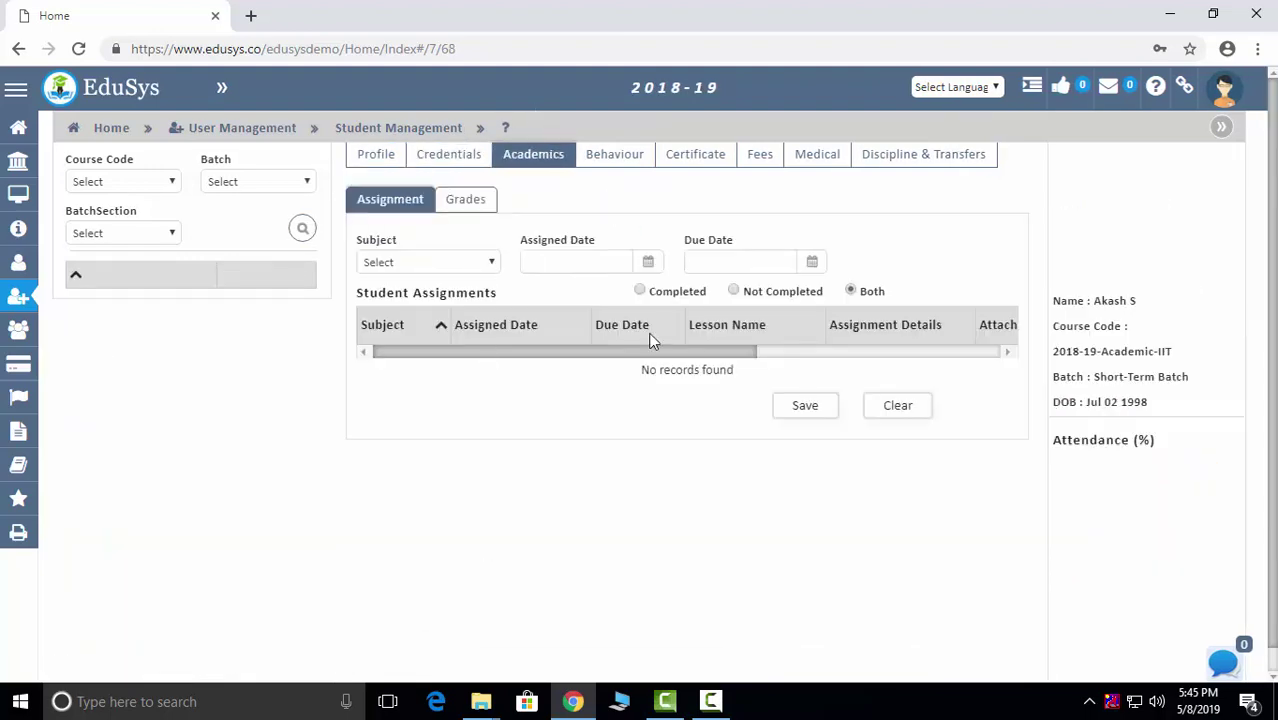
# - View the student's behaviour, certificates, fees, medical and transfer records, then Jobs & Placements openings
pyautogui.click(622, 157)
pyautogui.click(728, 154)
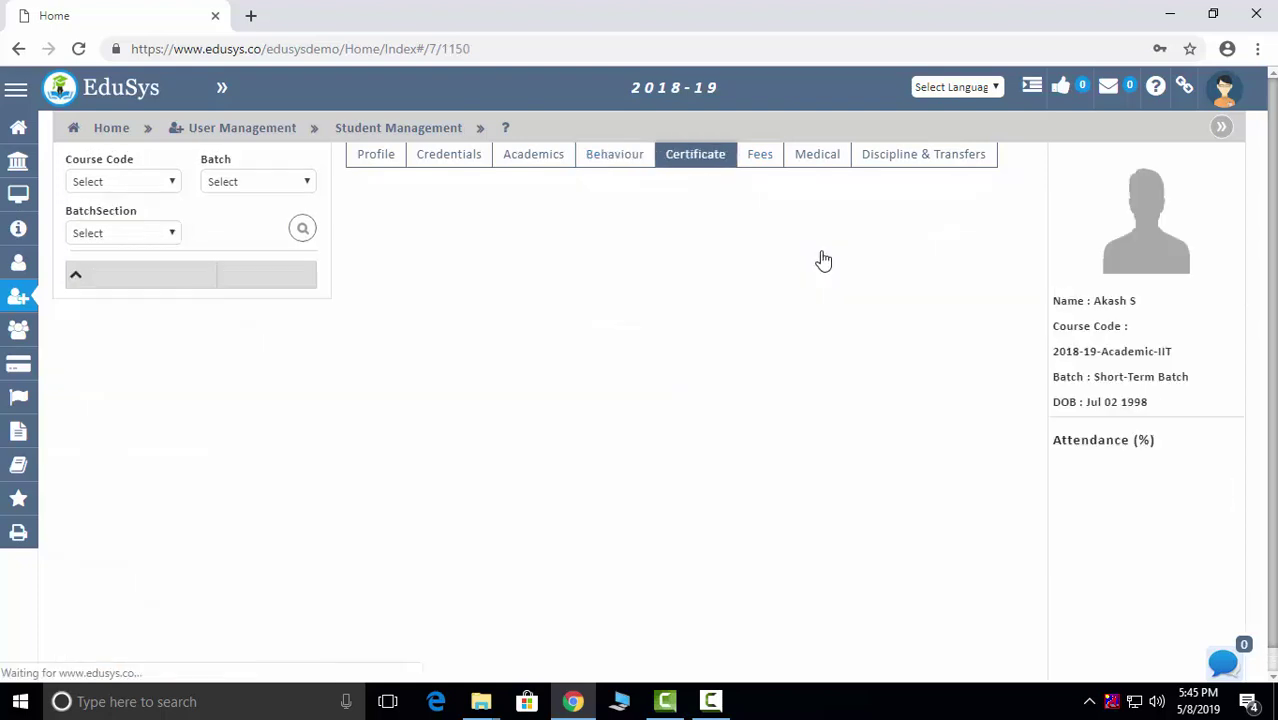
pyautogui.click(760, 158)
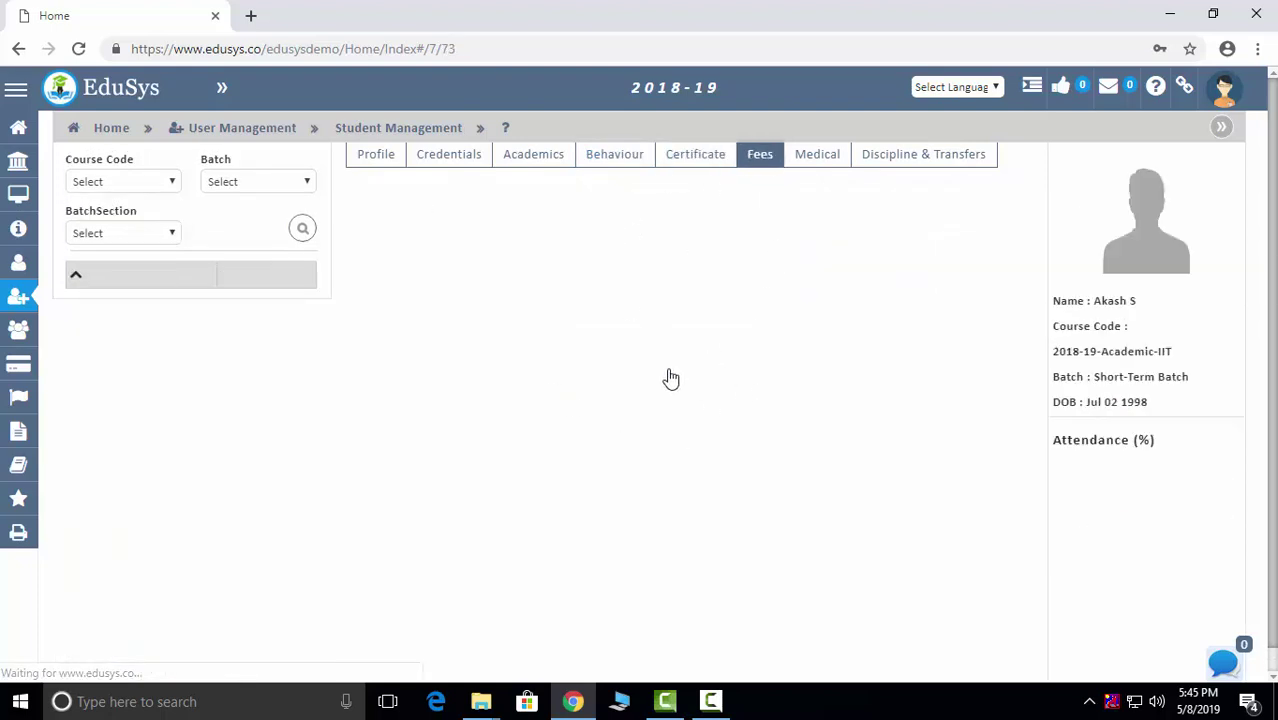
pyautogui.click(818, 156)
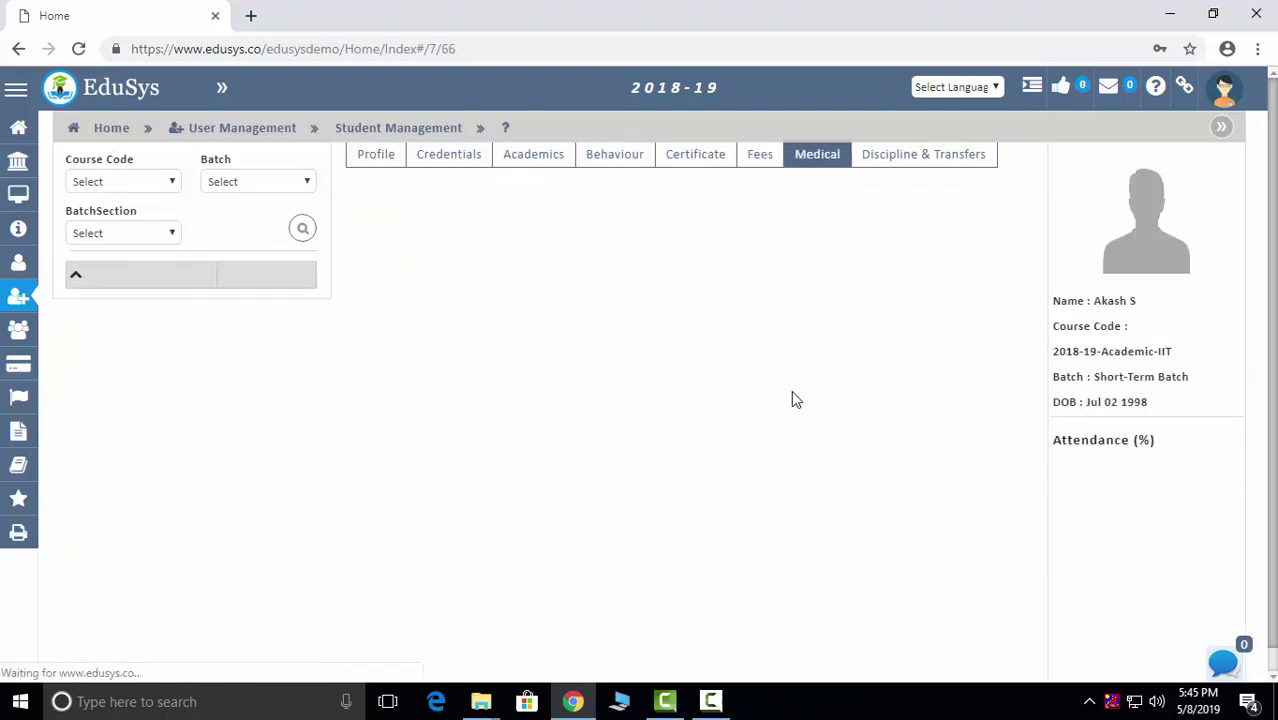
pyautogui.click(900, 158)
pyautogui.click(452, 199)
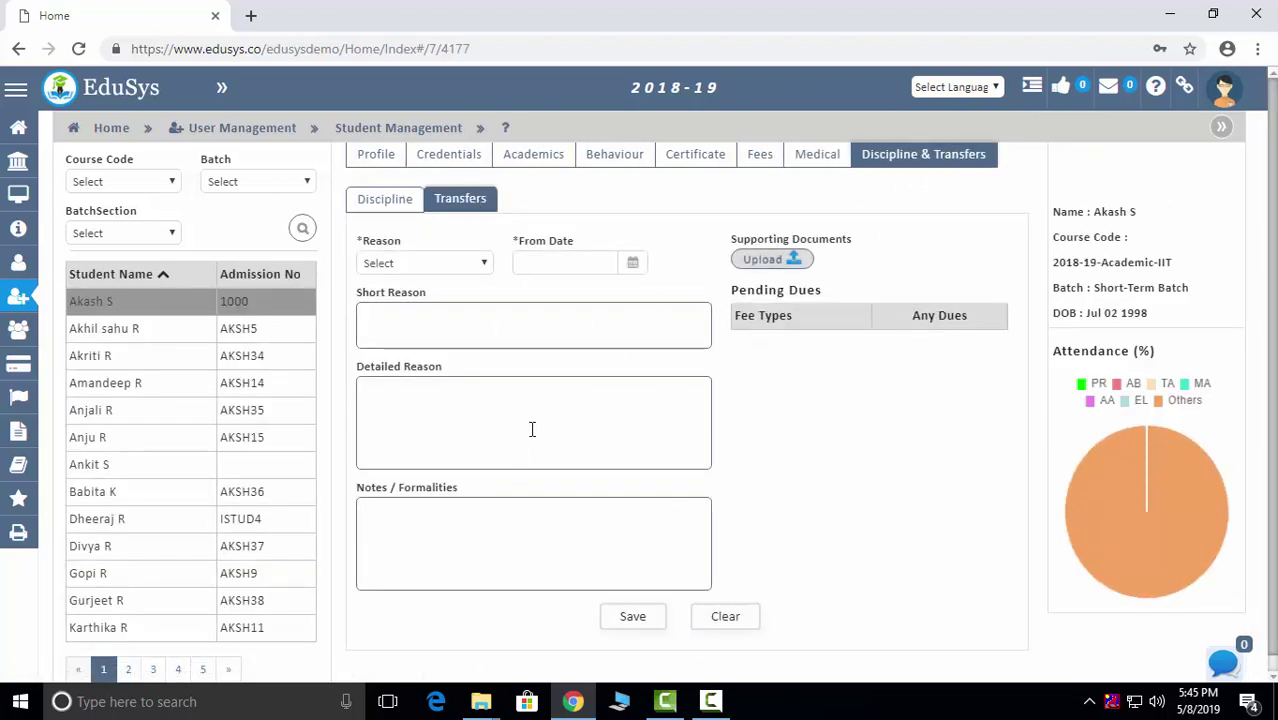
pyautogui.click(215, 133)
pyautogui.click(808, 300)
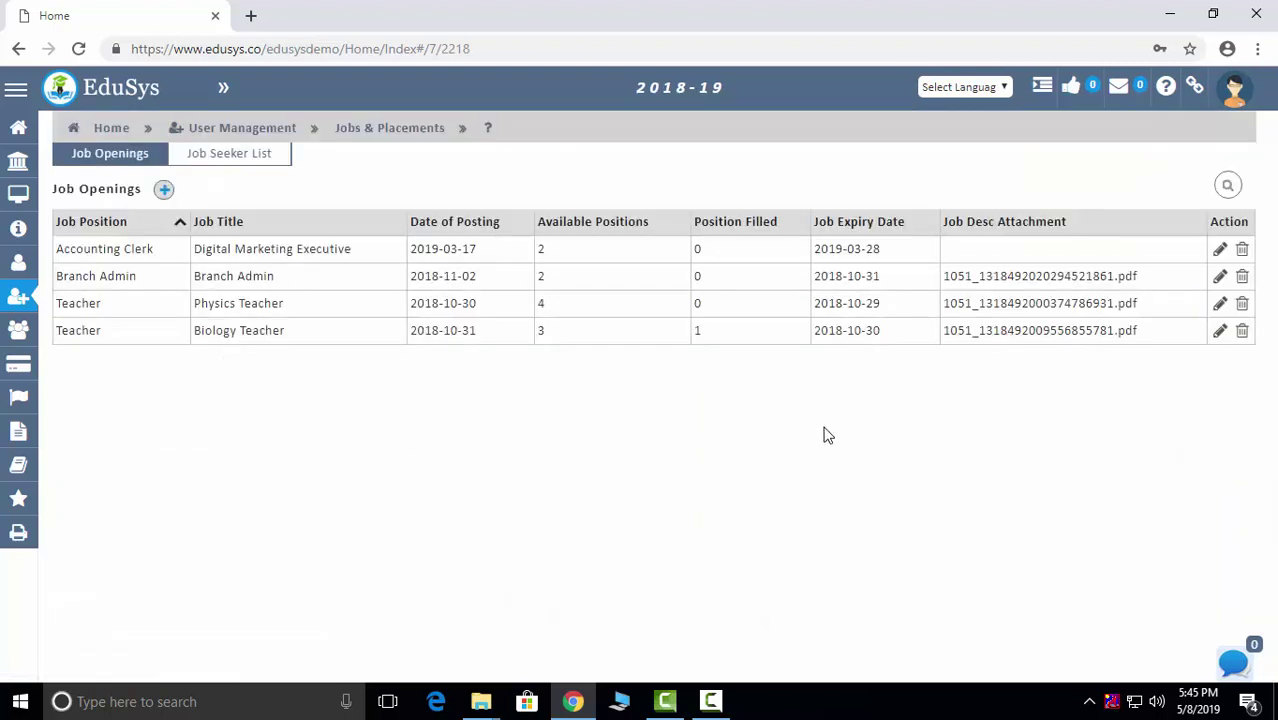
# - Preview and close the new job opening form, then open the Job Seeker List and highlight the first applicant's phone
pyautogui.click(164, 190)
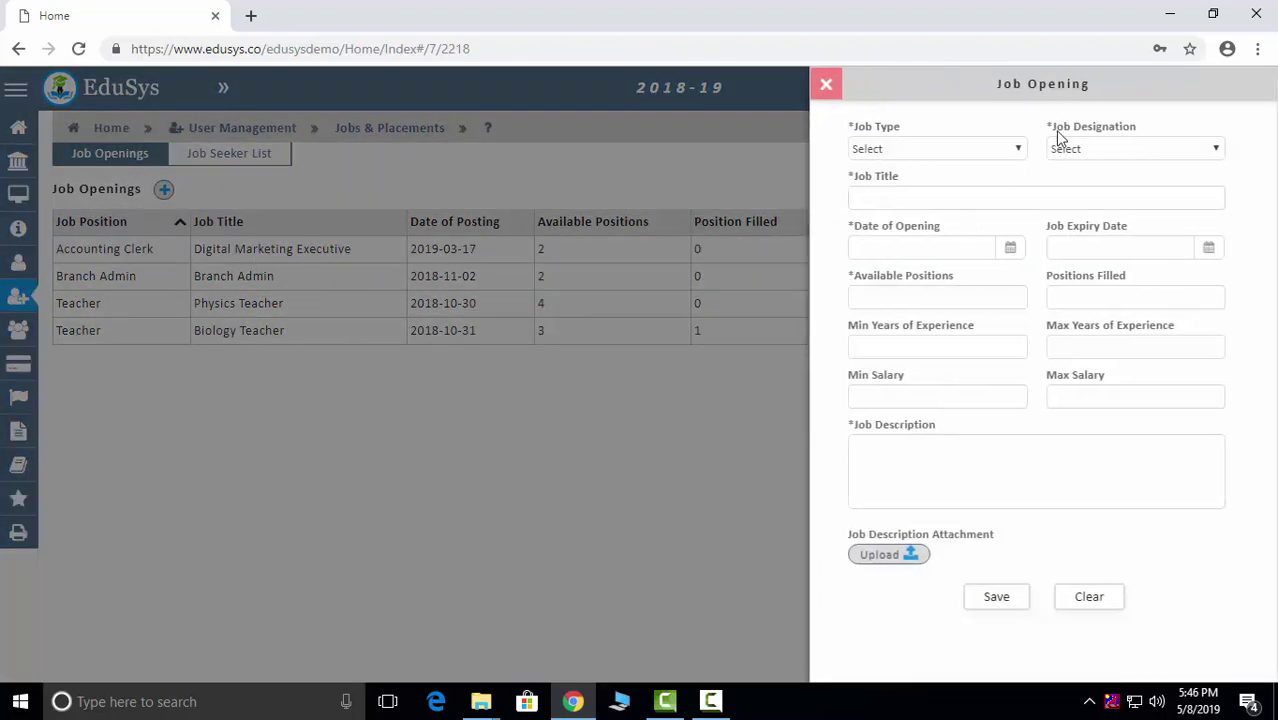
pyautogui.click(824, 87)
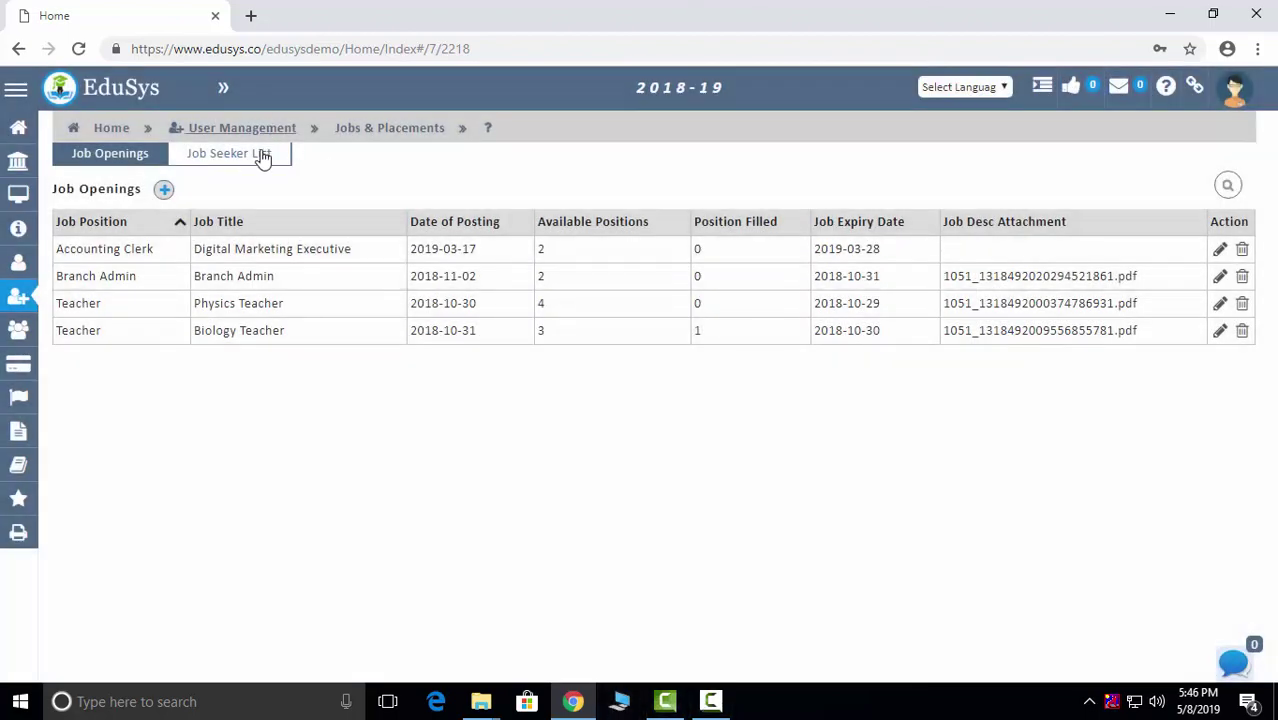
pyautogui.click(262, 158)
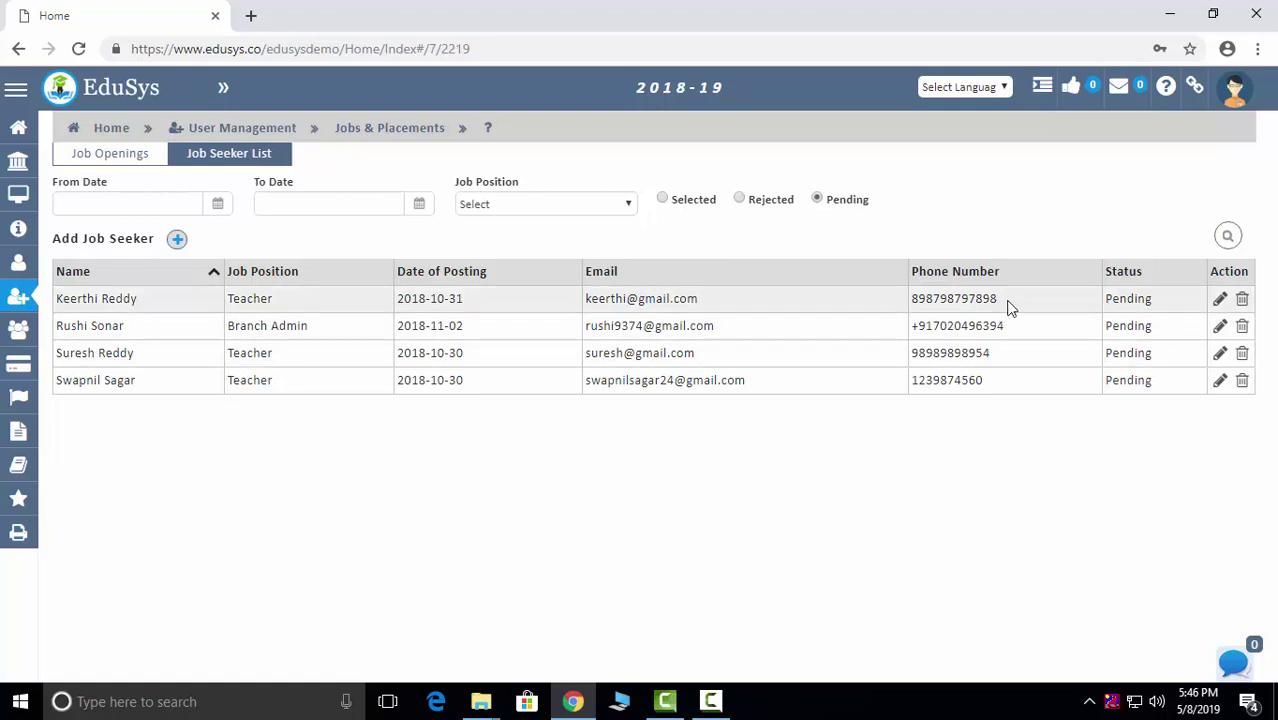
pyautogui.moveTo(1009, 300); pyautogui.dragTo(908, 302)
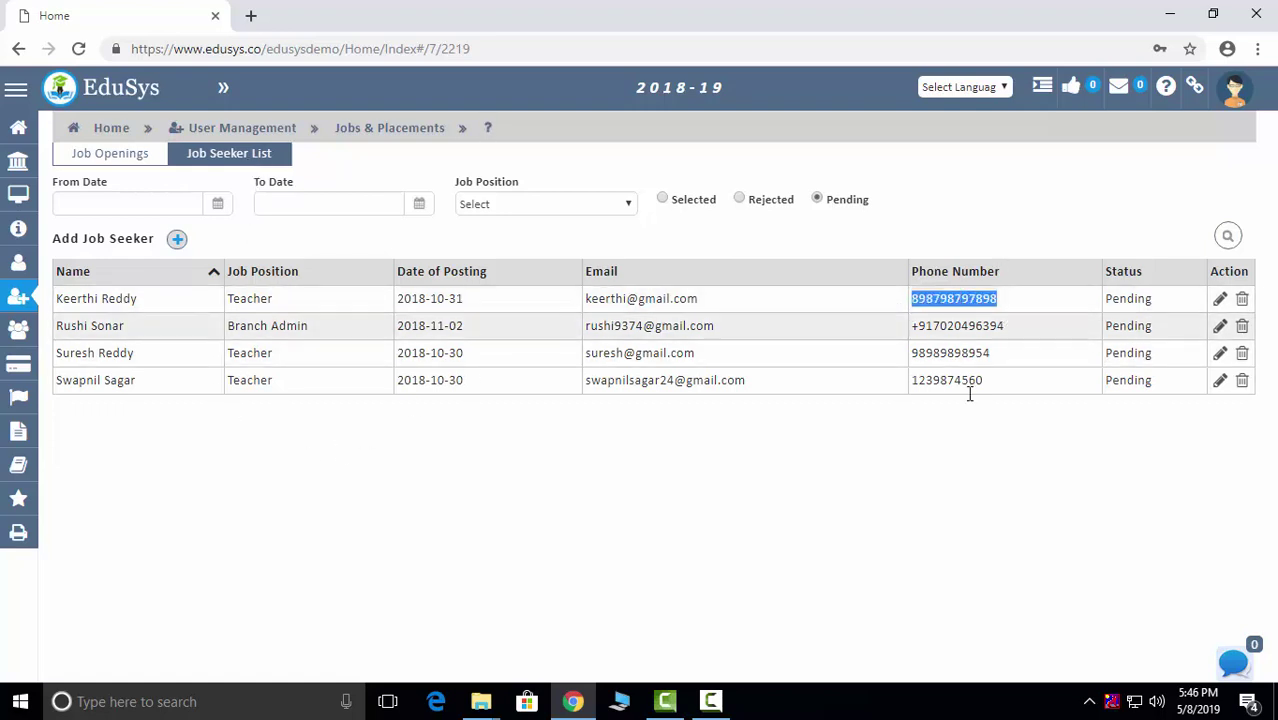
pyautogui.click(242, 128)
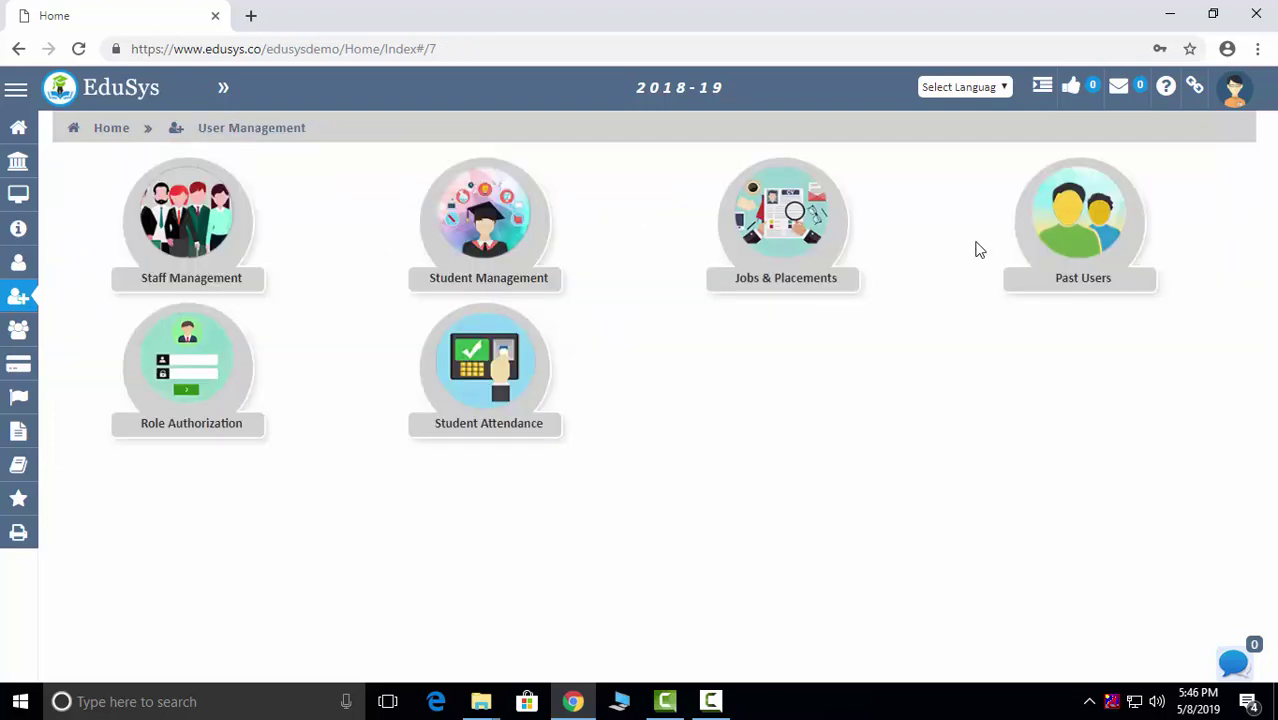
pyautogui.click(1108, 255)
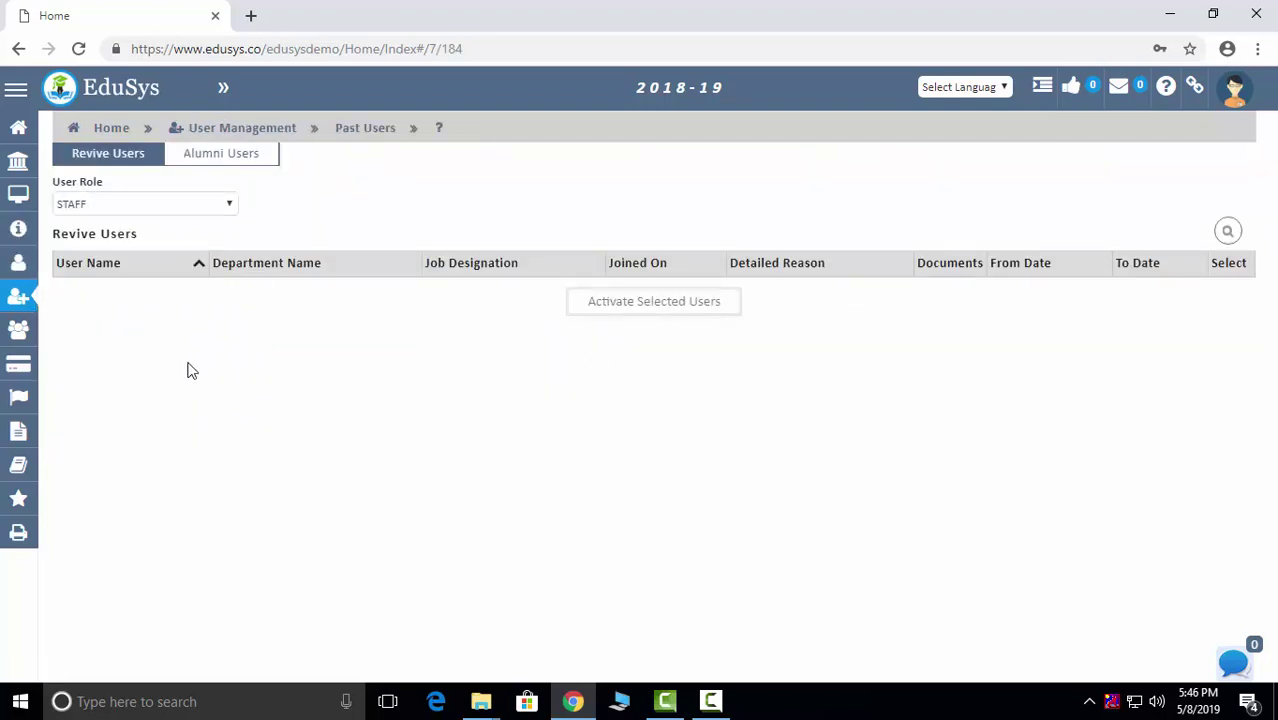
pyautogui.click(170, 206)
pyautogui.click(312, 218)
pyautogui.click(192, 157)
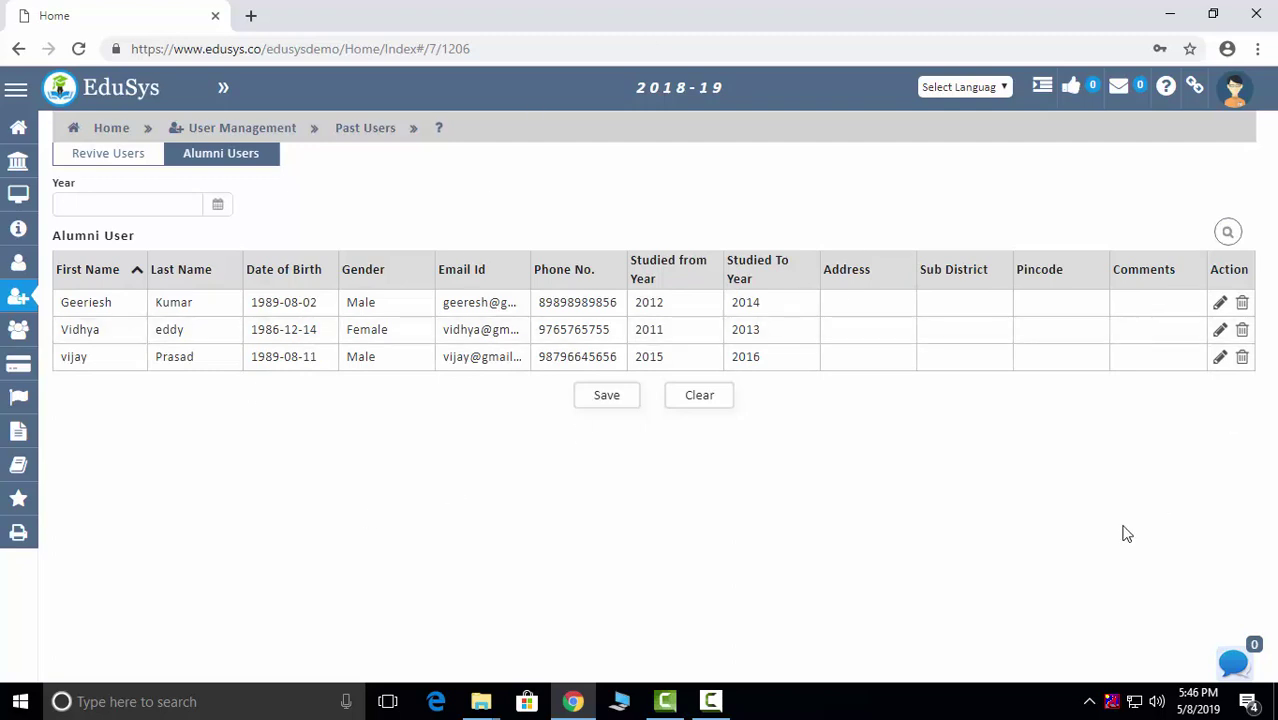
pyautogui.click(221, 134)
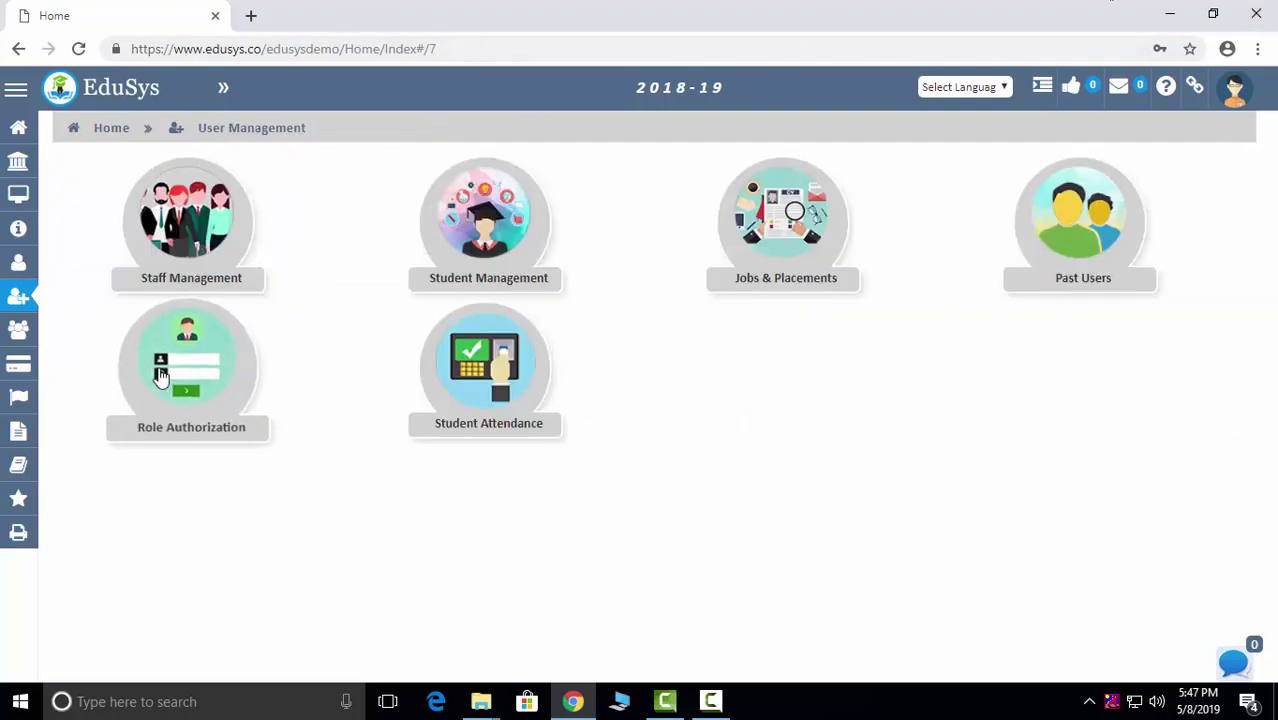
# - In custom Role Authorization, set the department to Teaching and select its first user
pyautogui.click(155, 390)
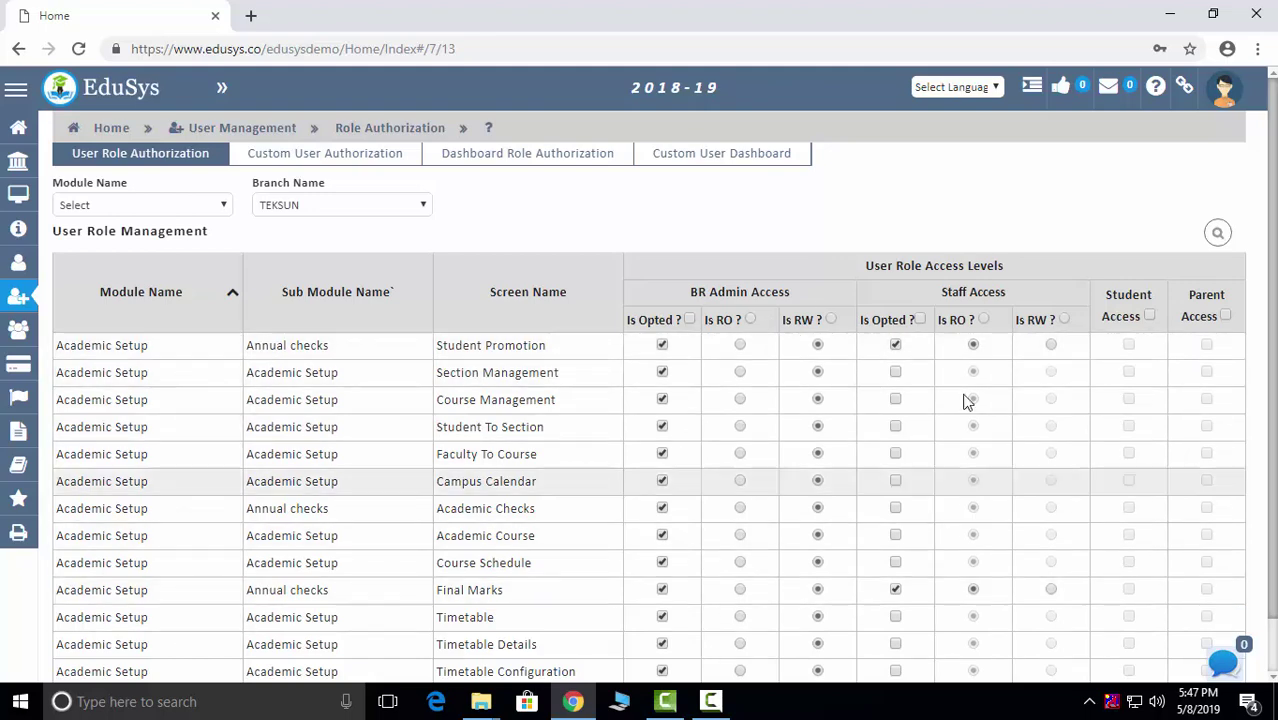
pyautogui.click(329, 157)
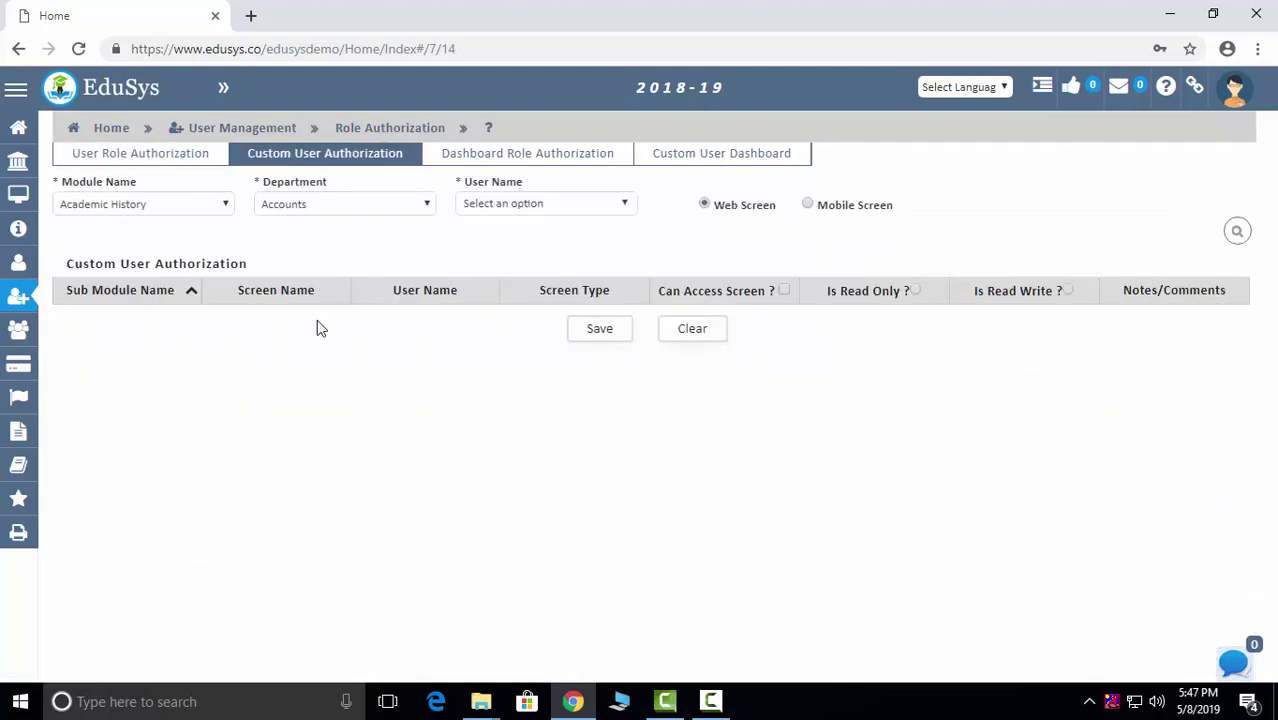
pyautogui.click(208, 206)
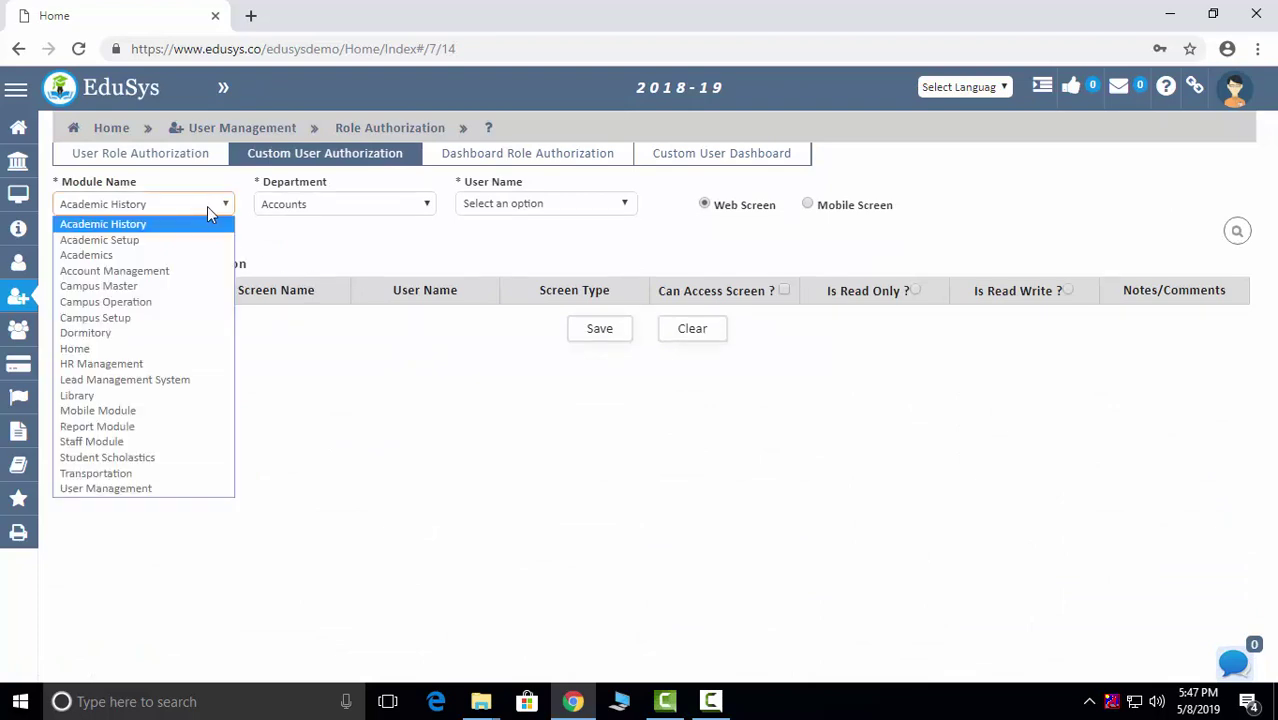
pyautogui.click(385, 204)
pyautogui.click(284, 348)
pyautogui.click(565, 206)
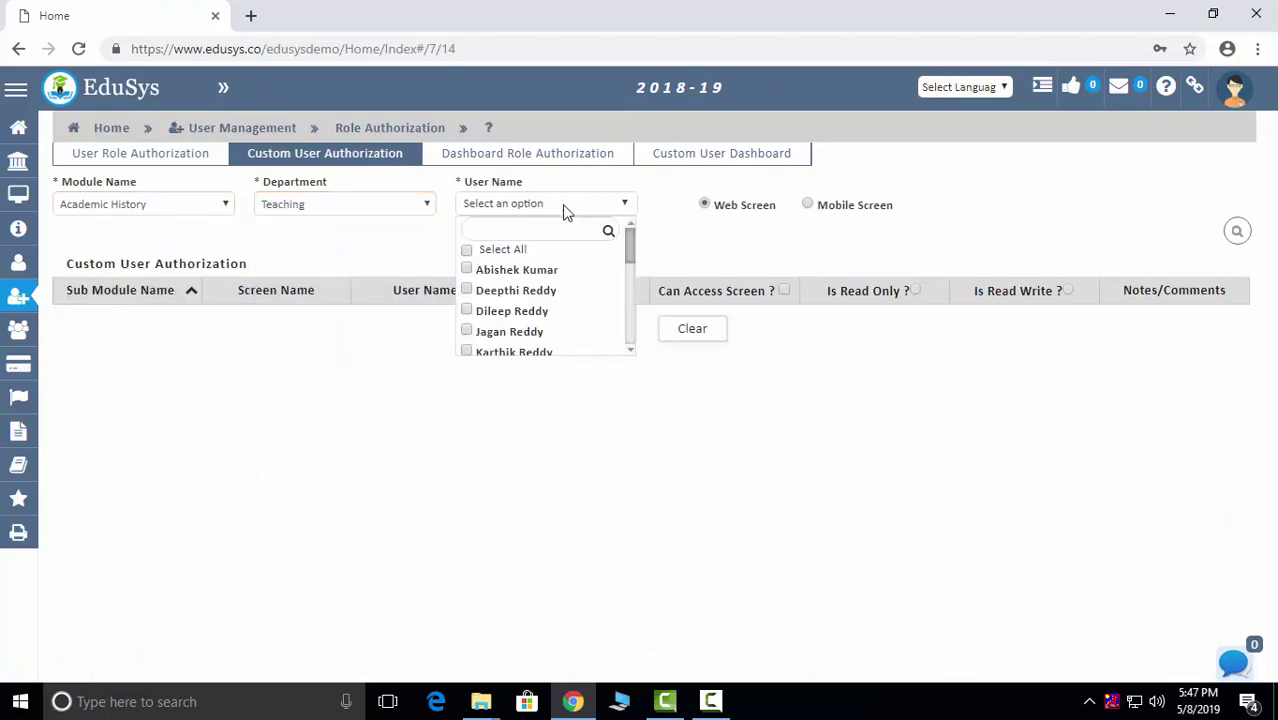
pyautogui.click(467, 270)
pyautogui.click(680, 297)
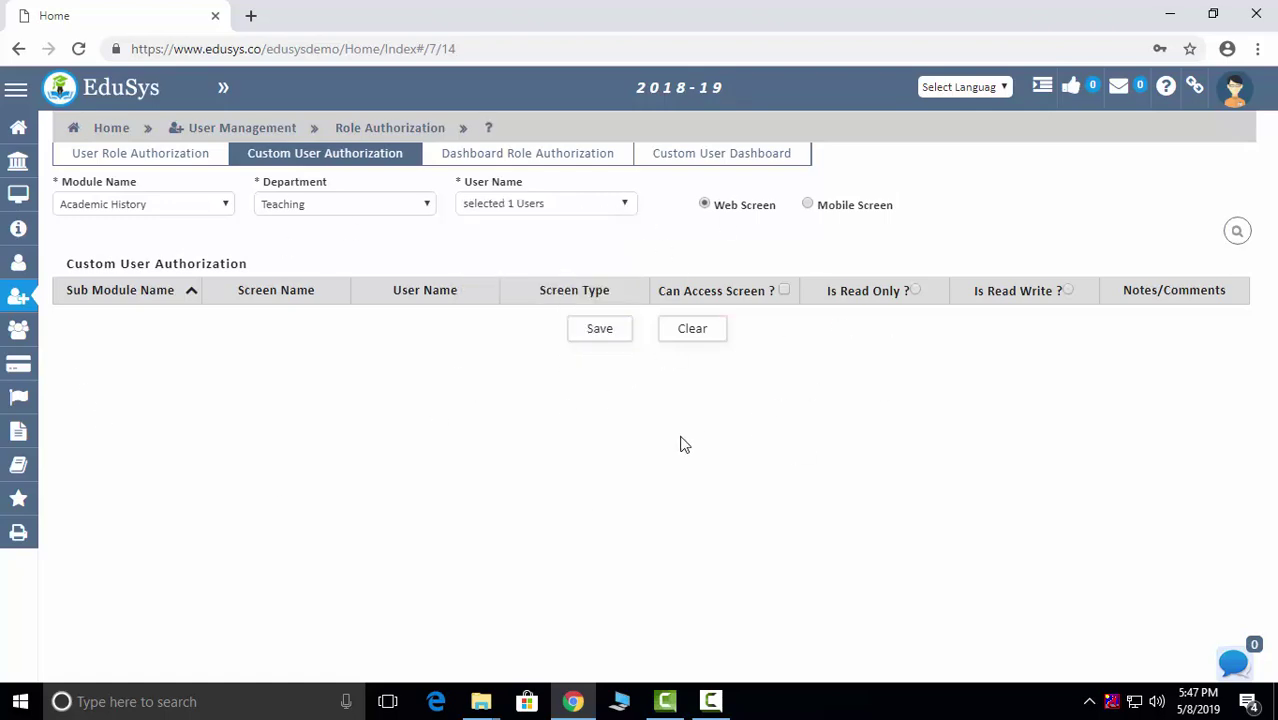
# - Review the Custom User Dashboard for an Accounts department user, then return to User Management
pyautogui.click(535, 163)
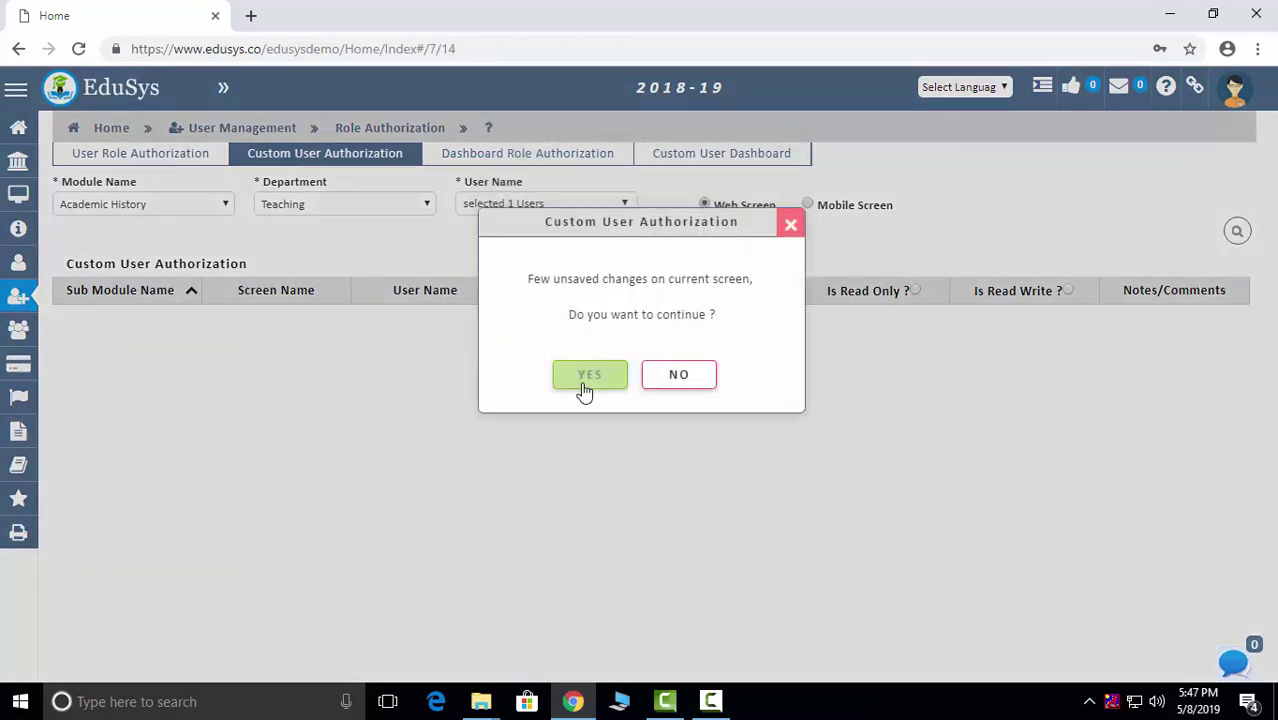
pyautogui.click(584, 377)
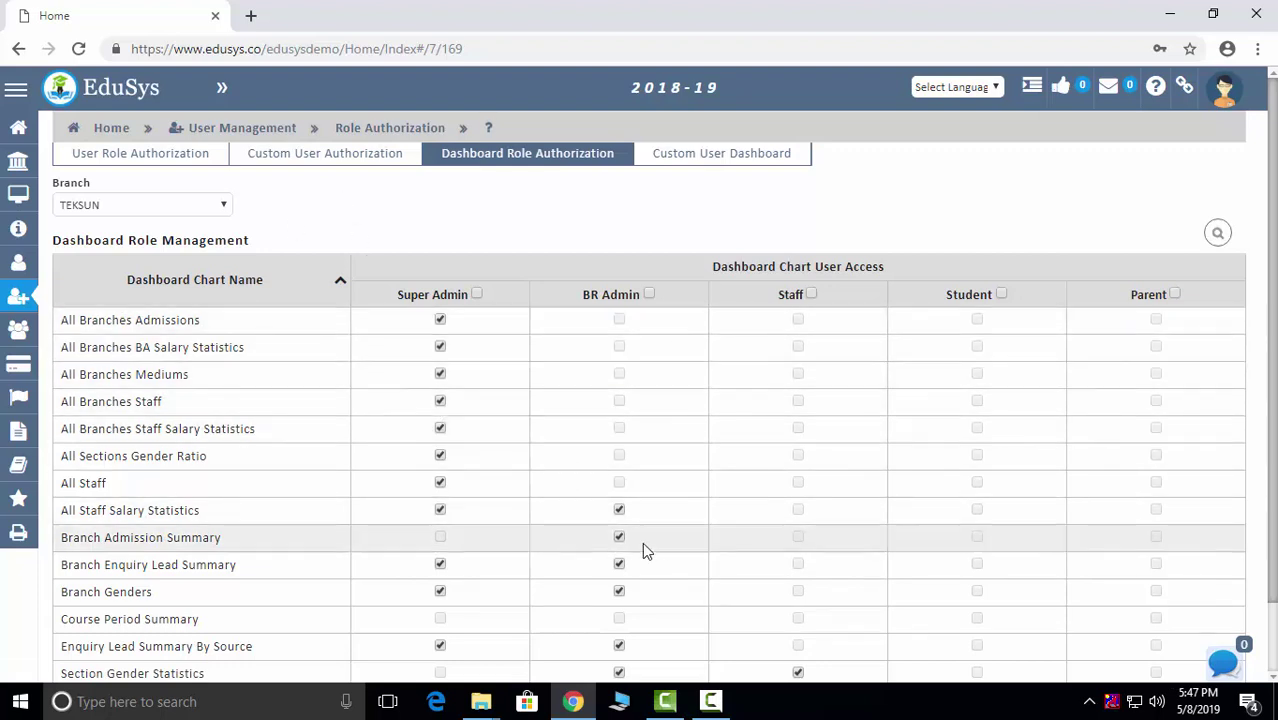
pyautogui.click(663, 162)
pyautogui.click(228, 206)
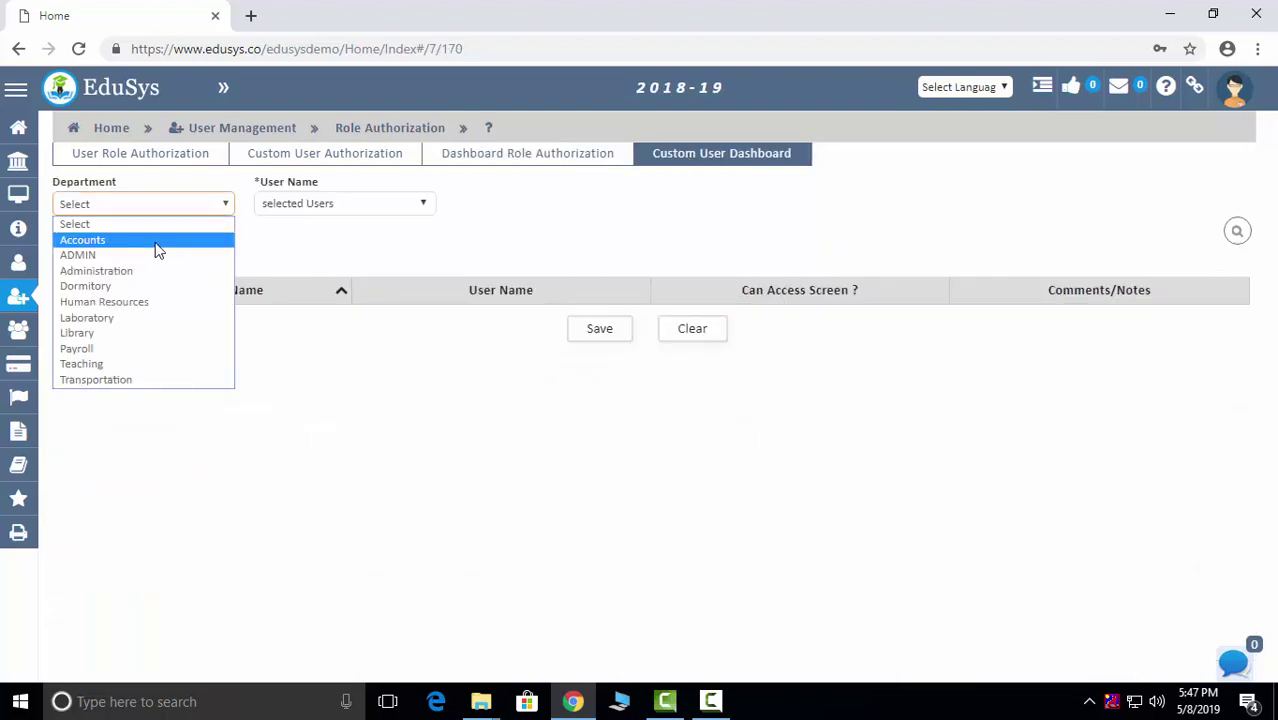
pyautogui.click(157, 240)
pyautogui.click(320, 206)
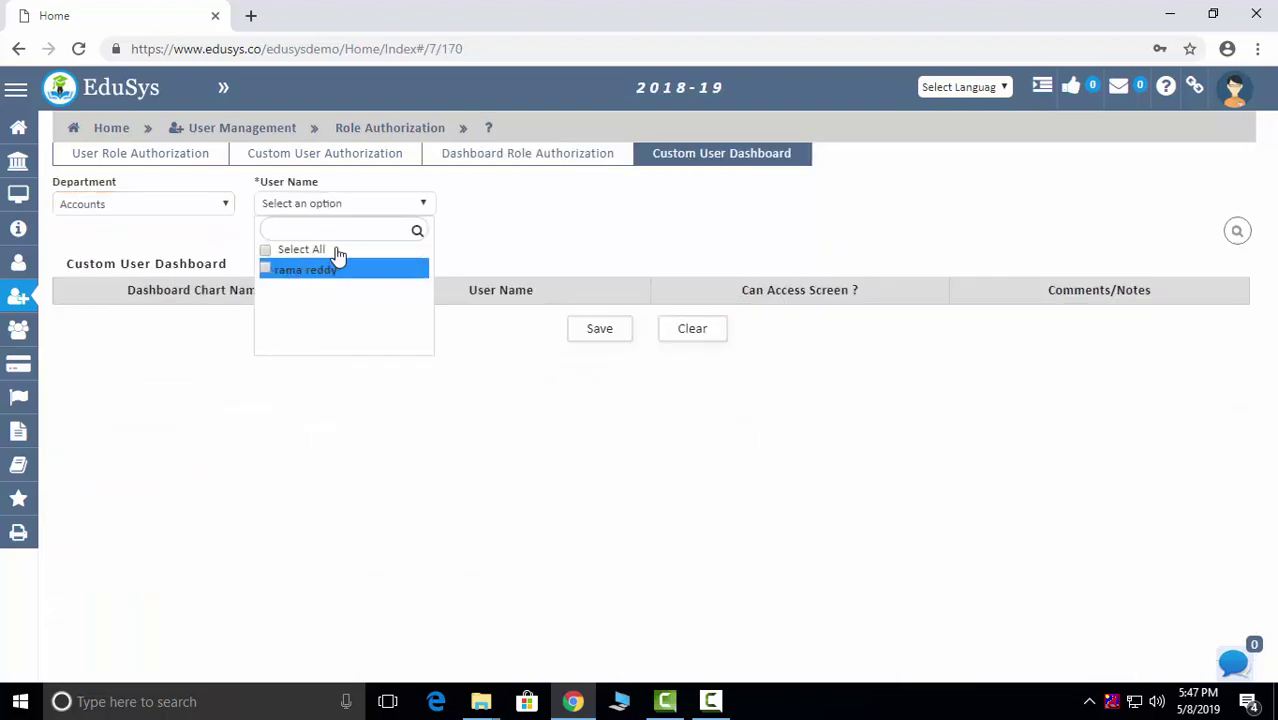
pyautogui.click(336, 250)
pyautogui.click(580, 202)
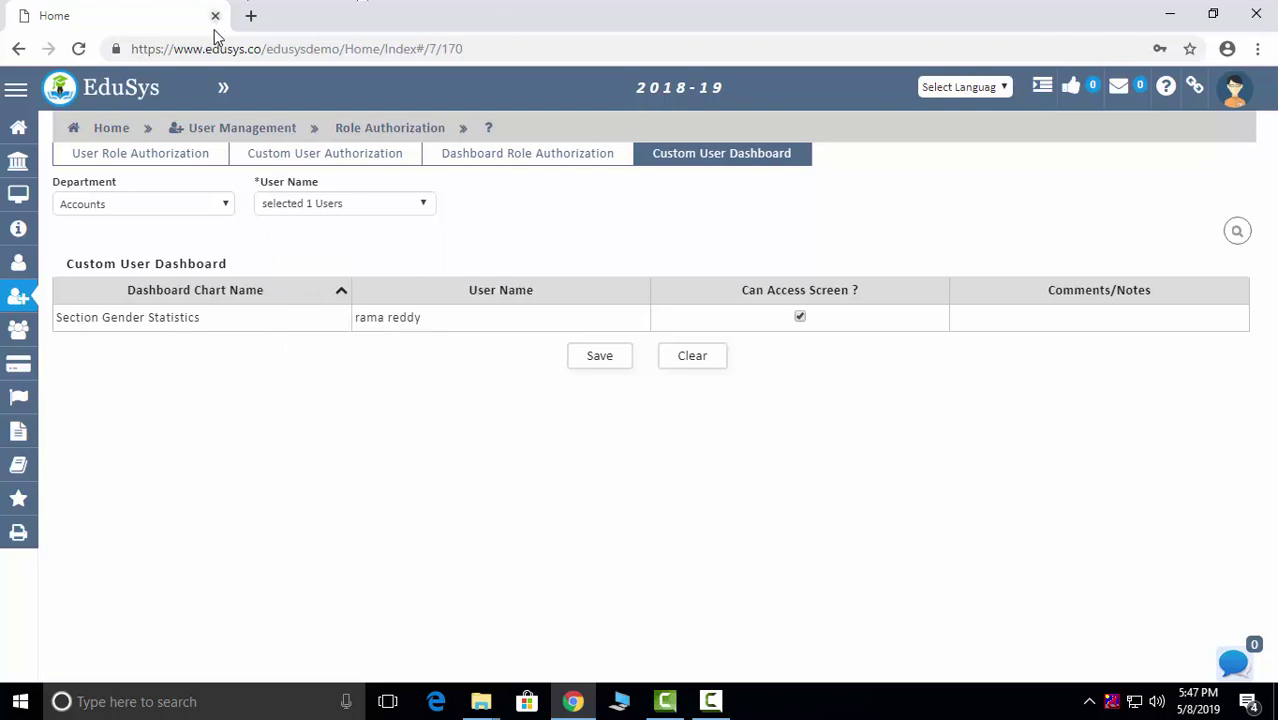
pyautogui.click(205, 130)
# - Open Student Attendance and set the diary date to 2019-02-06
pyautogui.click(580, 382)
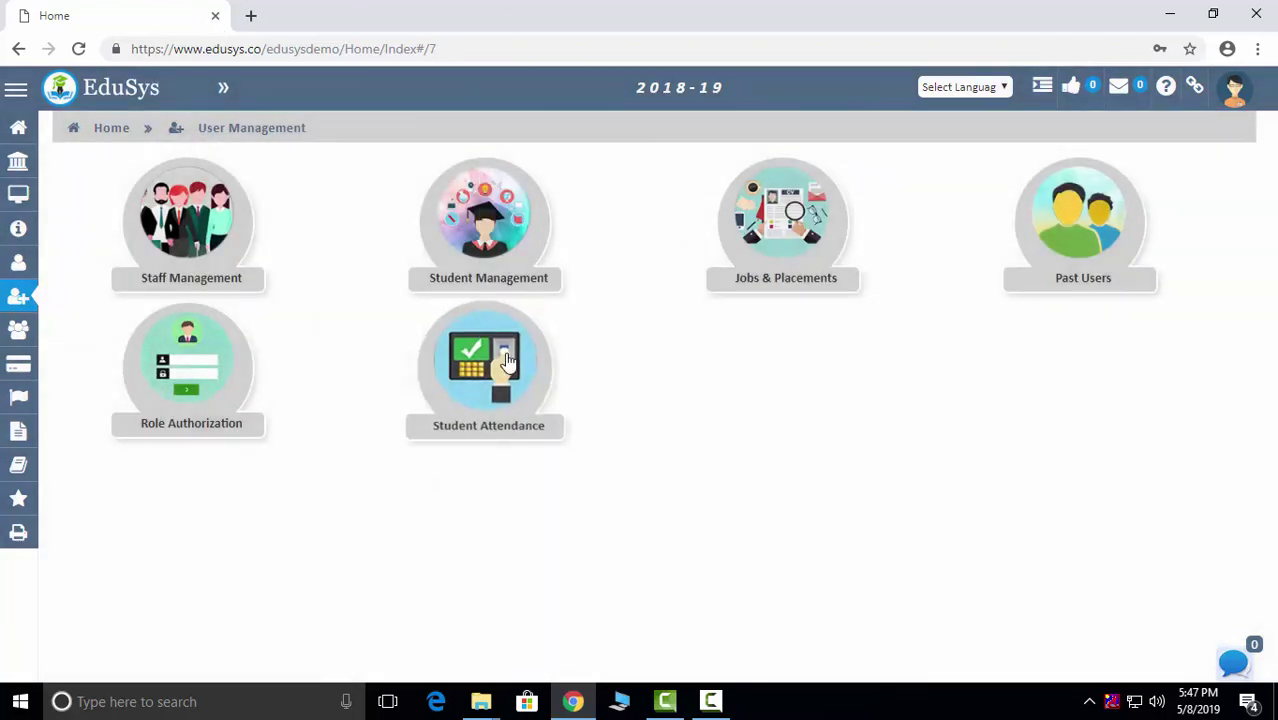
pyautogui.click(508, 362)
pyautogui.click(188, 250)
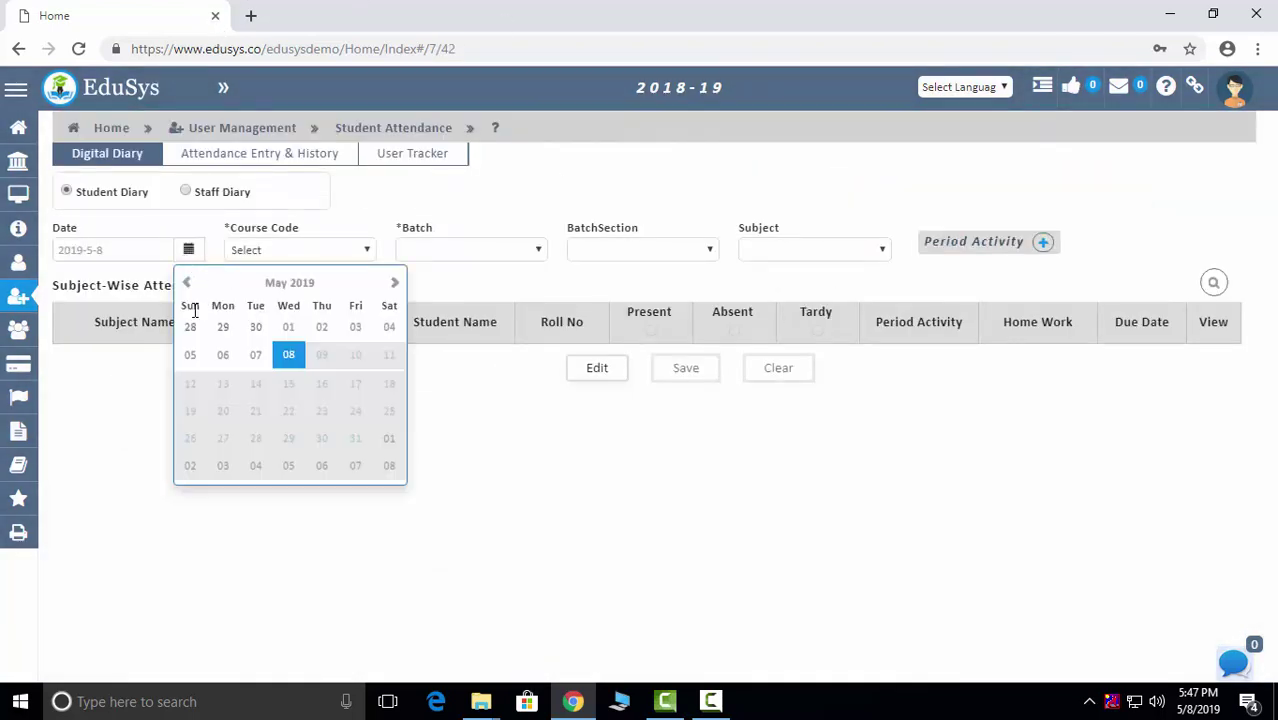
pyautogui.click(189, 284)
pyautogui.click(189, 284)
pyautogui.click(189, 284)
pyautogui.click(281, 360)
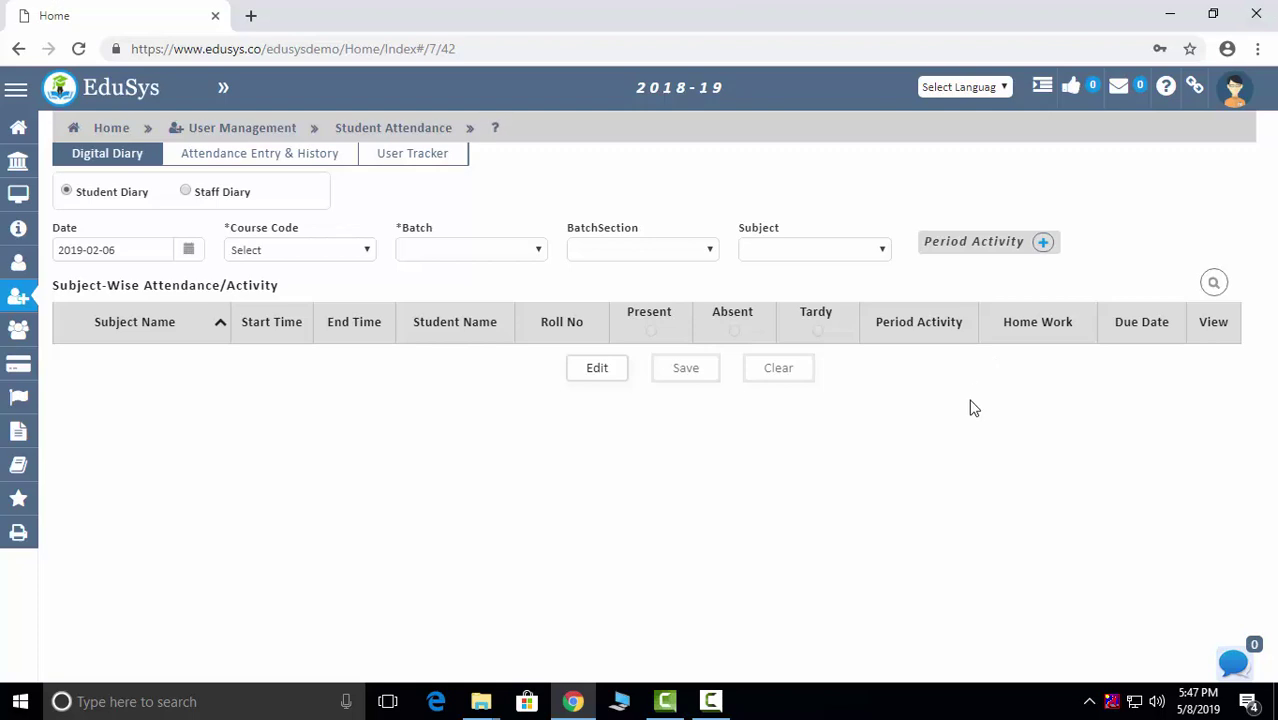
# - Look through Period Activity's lesson plans and status choices, then close it unchanged
pyautogui.click(948, 247)
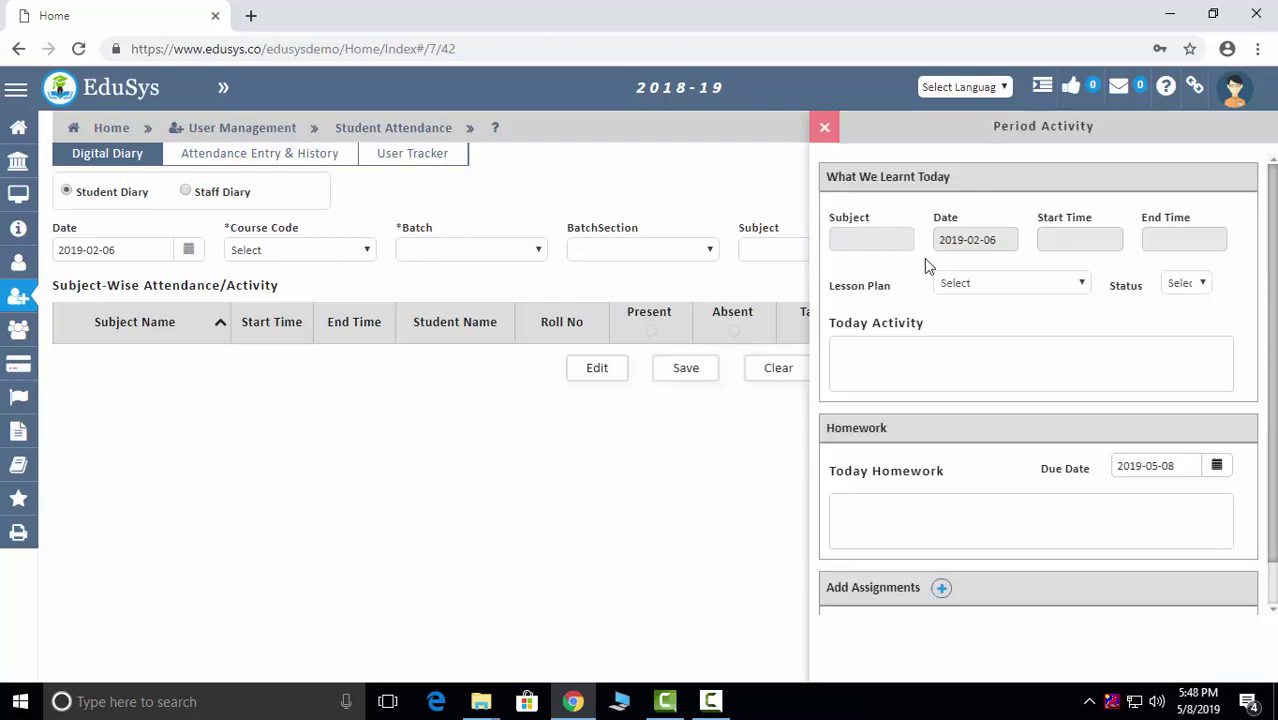
pyautogui.click(1004, 292)
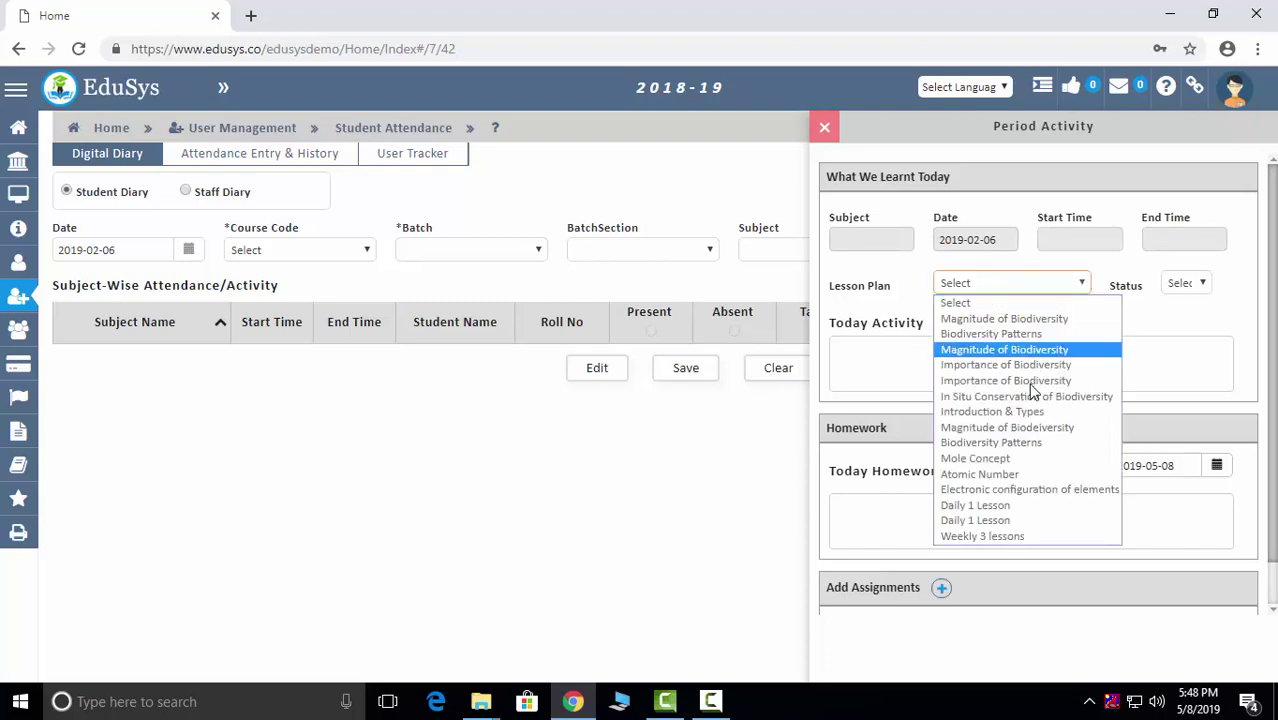
pyautogui.click(1136, 318)
pyautogui.click(1210, 281)
pyautogui.click(1046, 330)
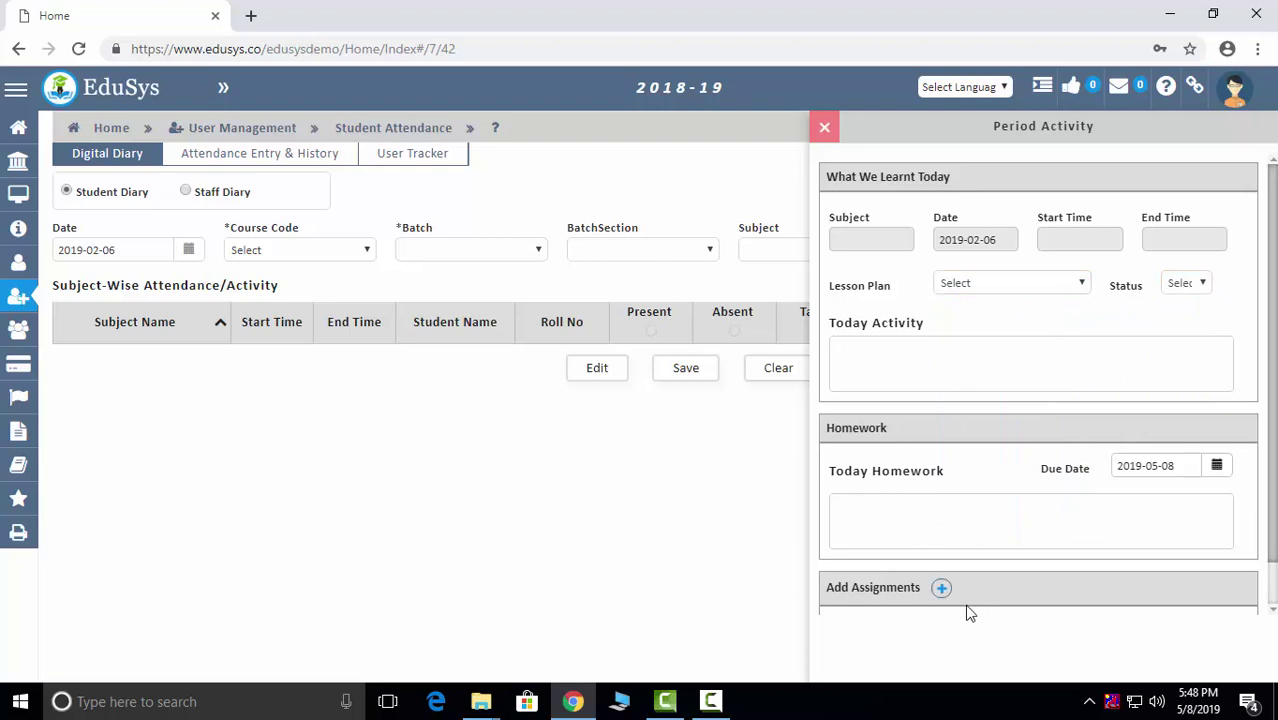
pyautogui.click(824, 127)
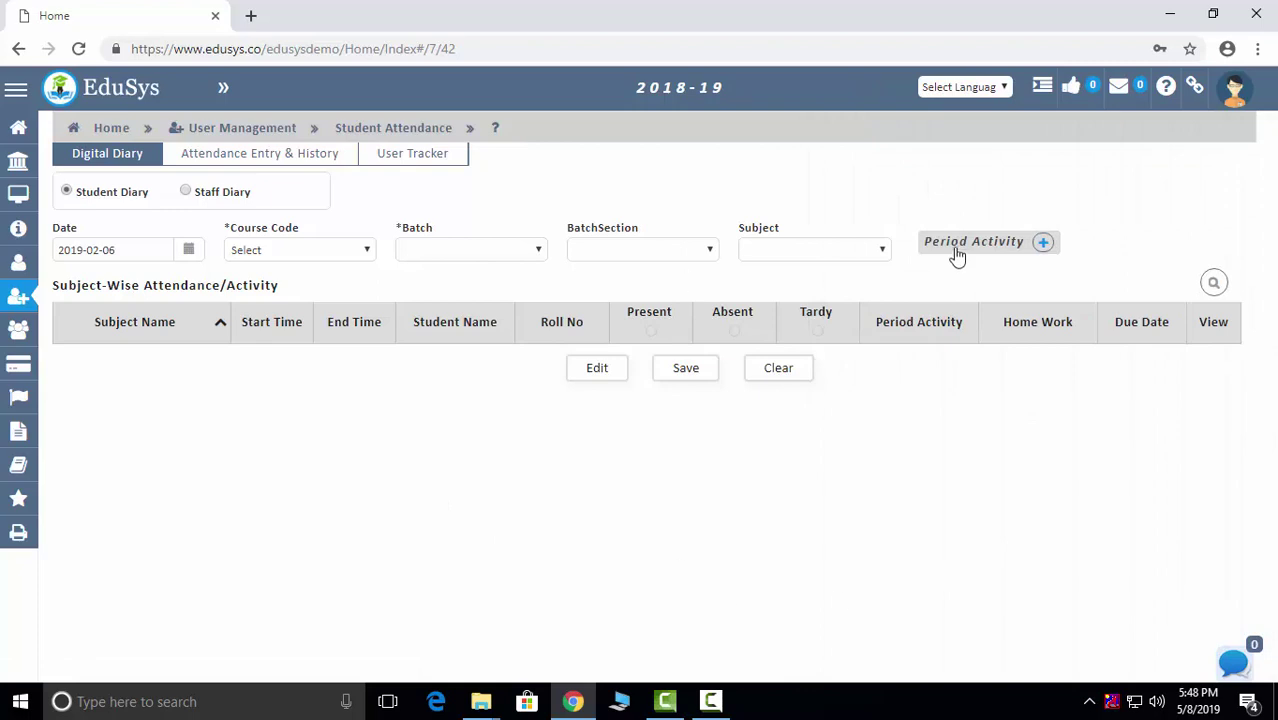
# - View the monthly Attendance History, then the User Tracker for staff members
pyautogui.click(210, 160)
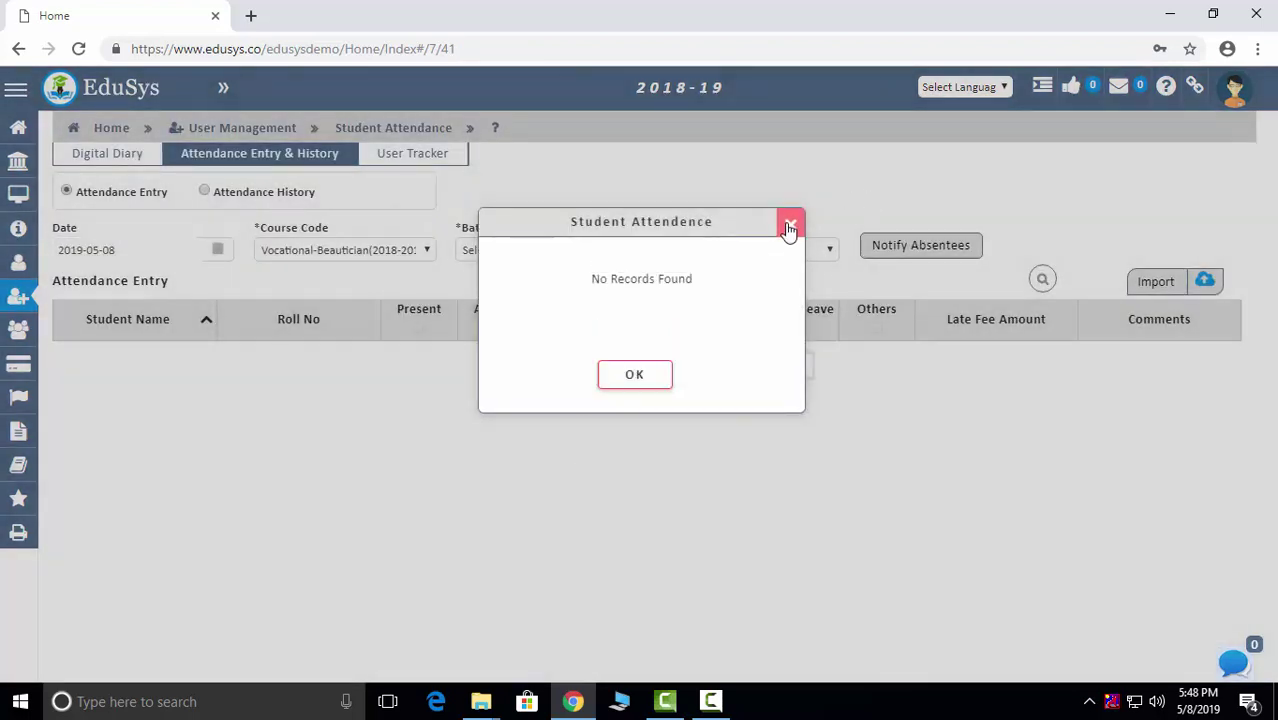
pyautogui.click(790, 226)
pyautogui.click(205, 191)
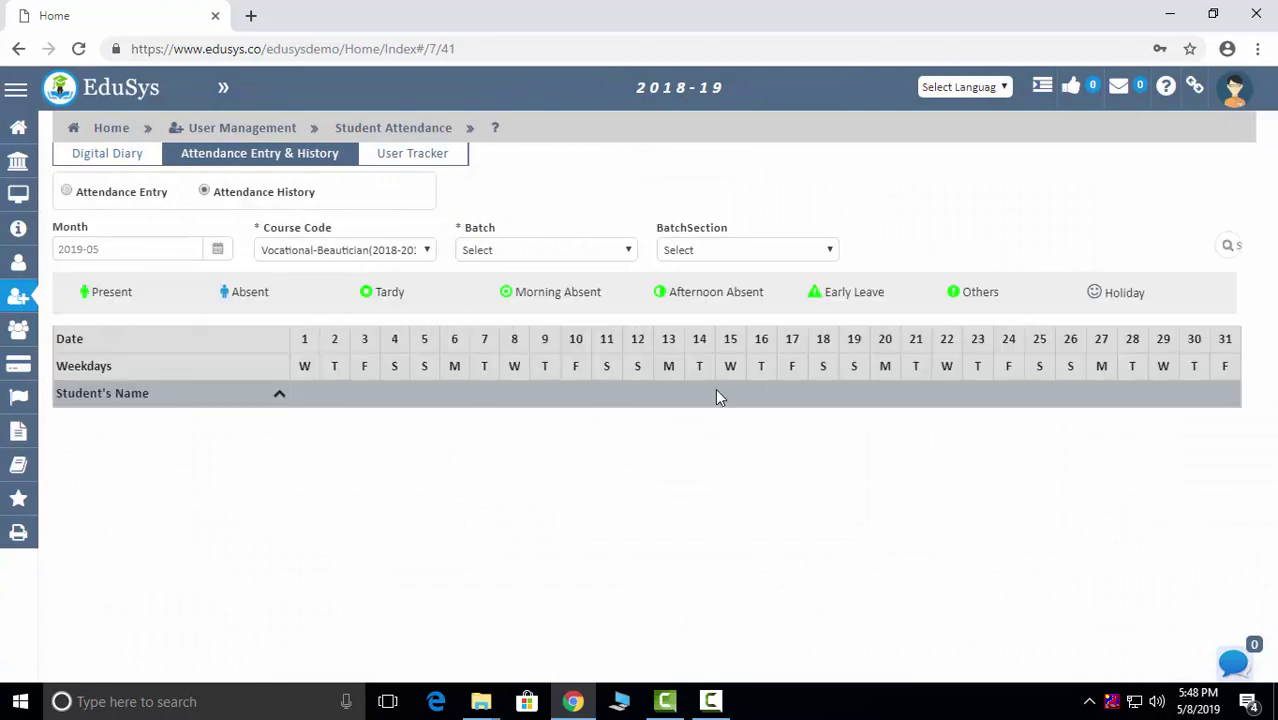
pyautogui.click(440, 158)
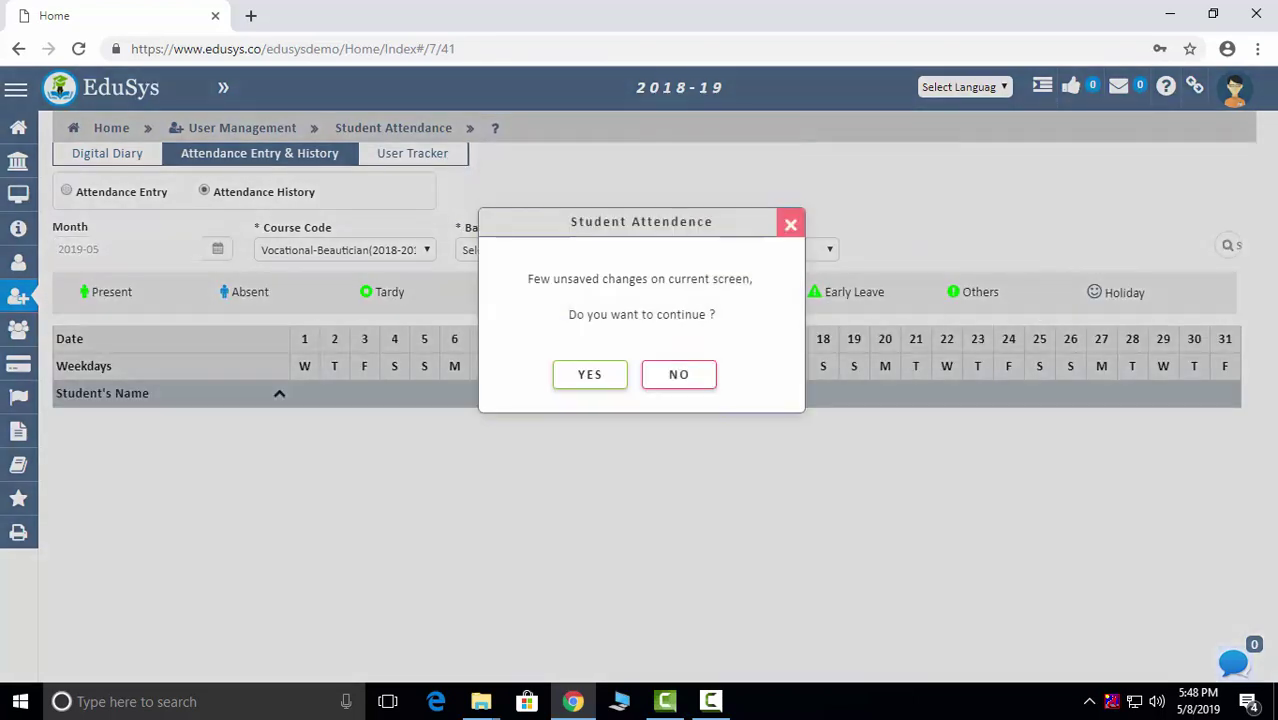
pyautogui.click(592, 383)
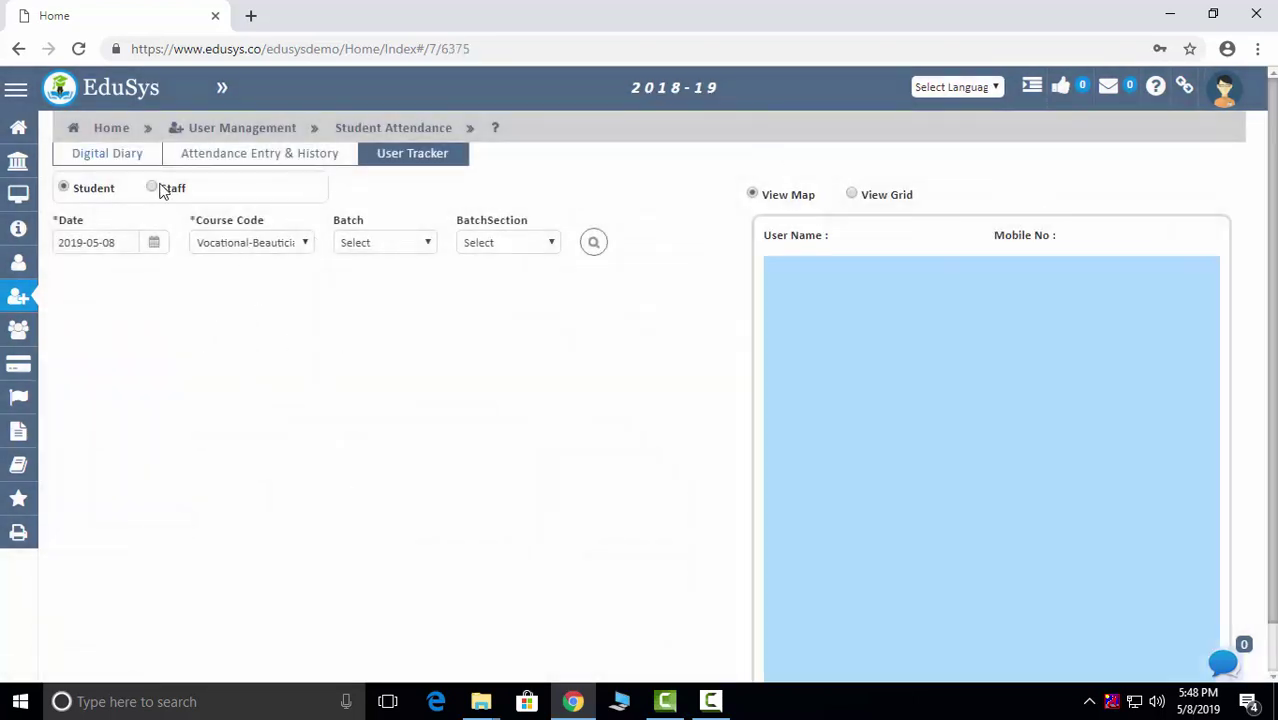
pyautogui.click(157, 190)
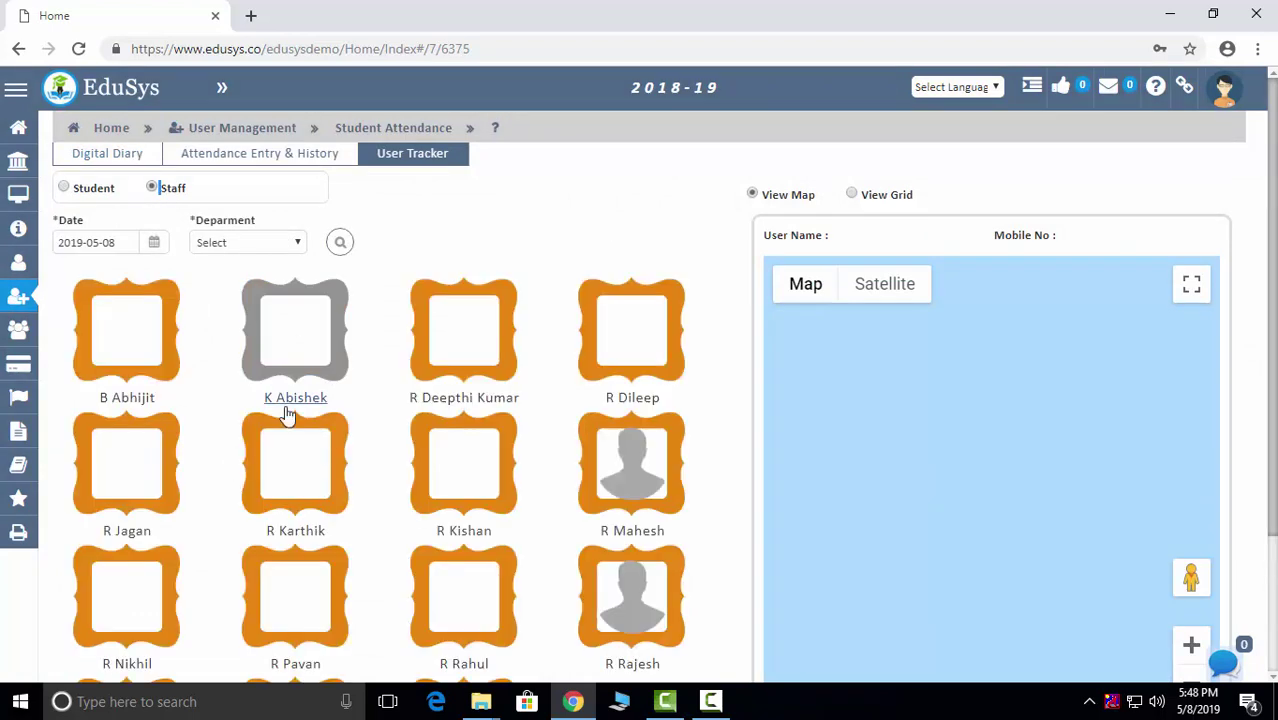
# - Go back to Home and open HR Management
pyautogui.click(110, 128)
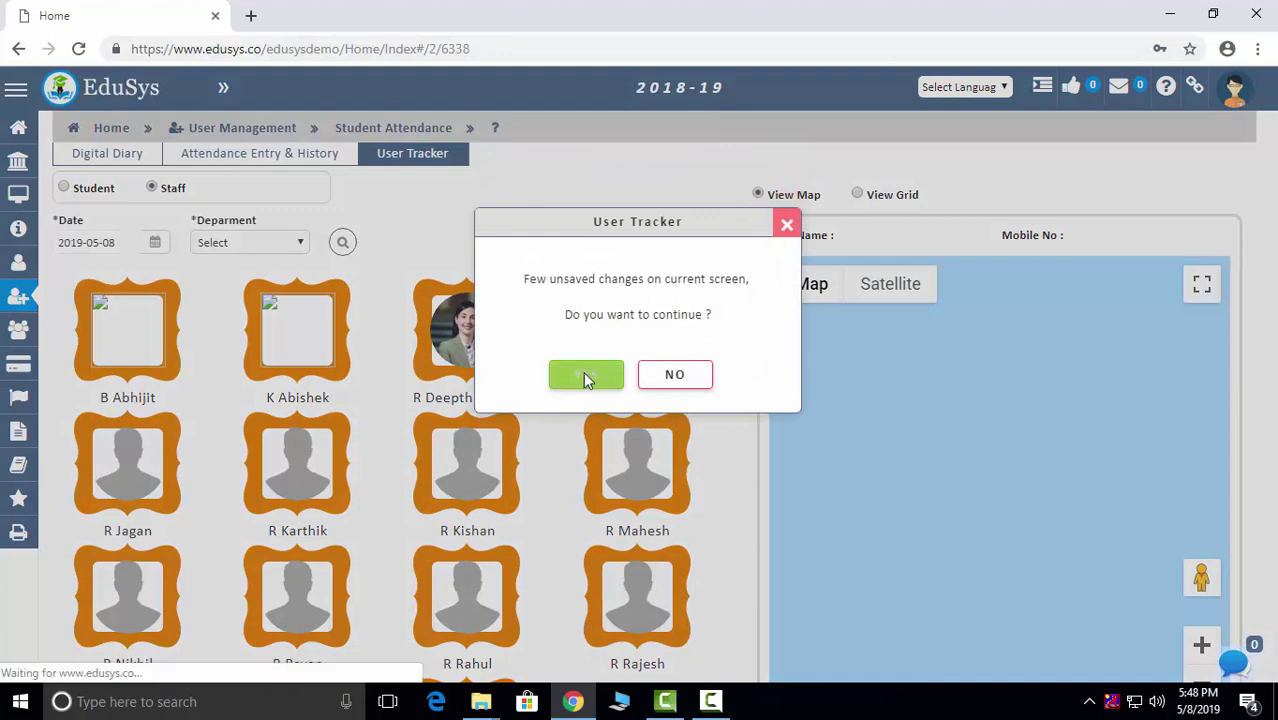
pyautogui.click(583, 371)
pyautogui.click(369, 355)
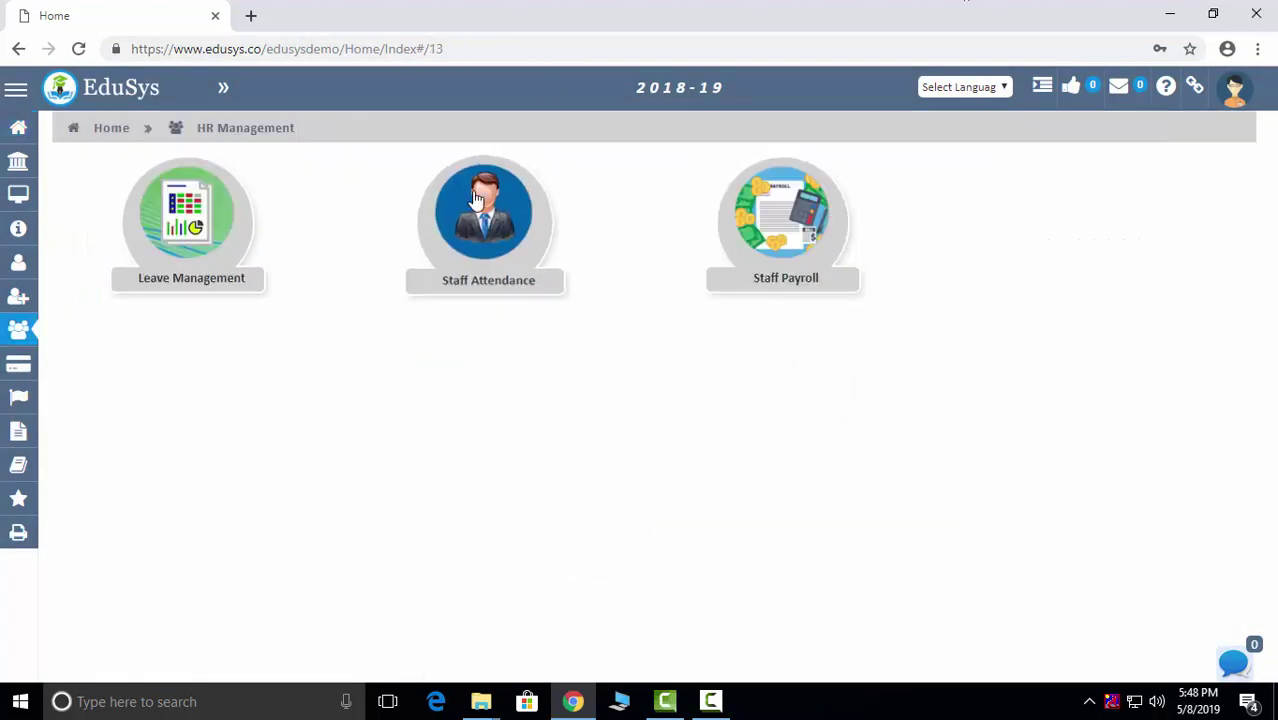
# - Open Leave Management, add a leave type row, and view the leave requests
pyautogui.click(202, 216)
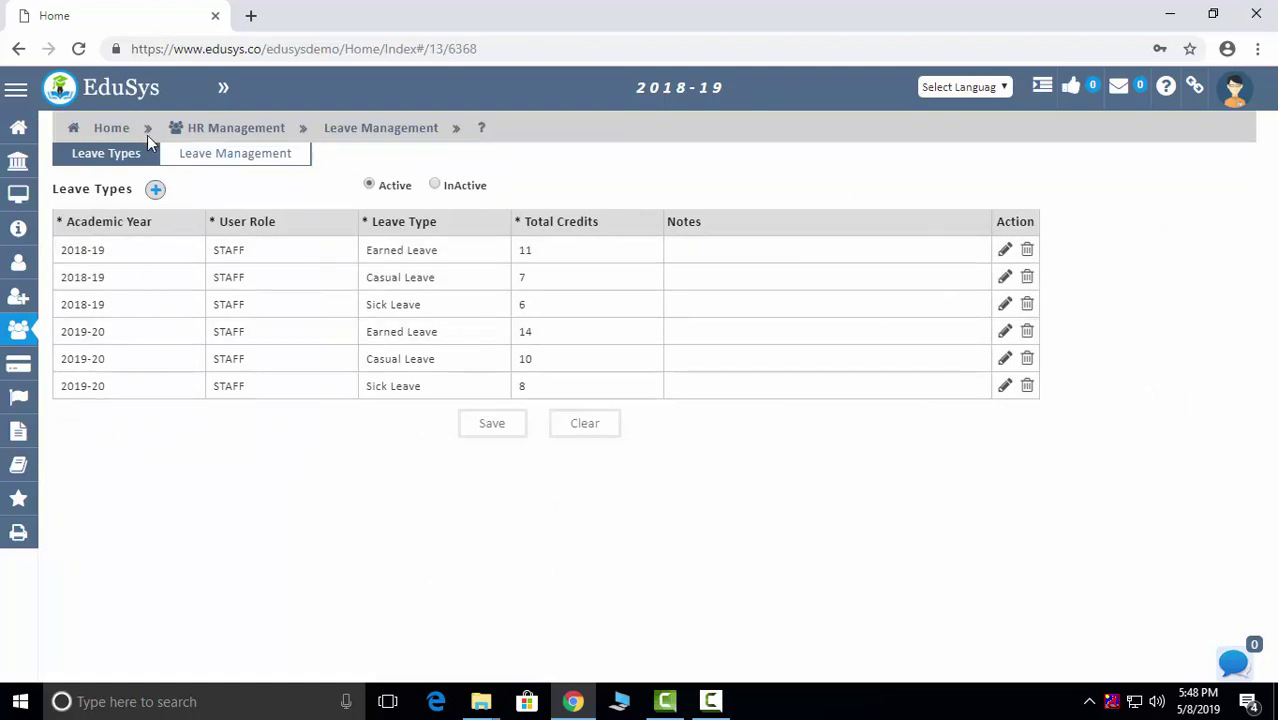
pyautogui.click(155, 189)
pyautogui.click(206, 153)
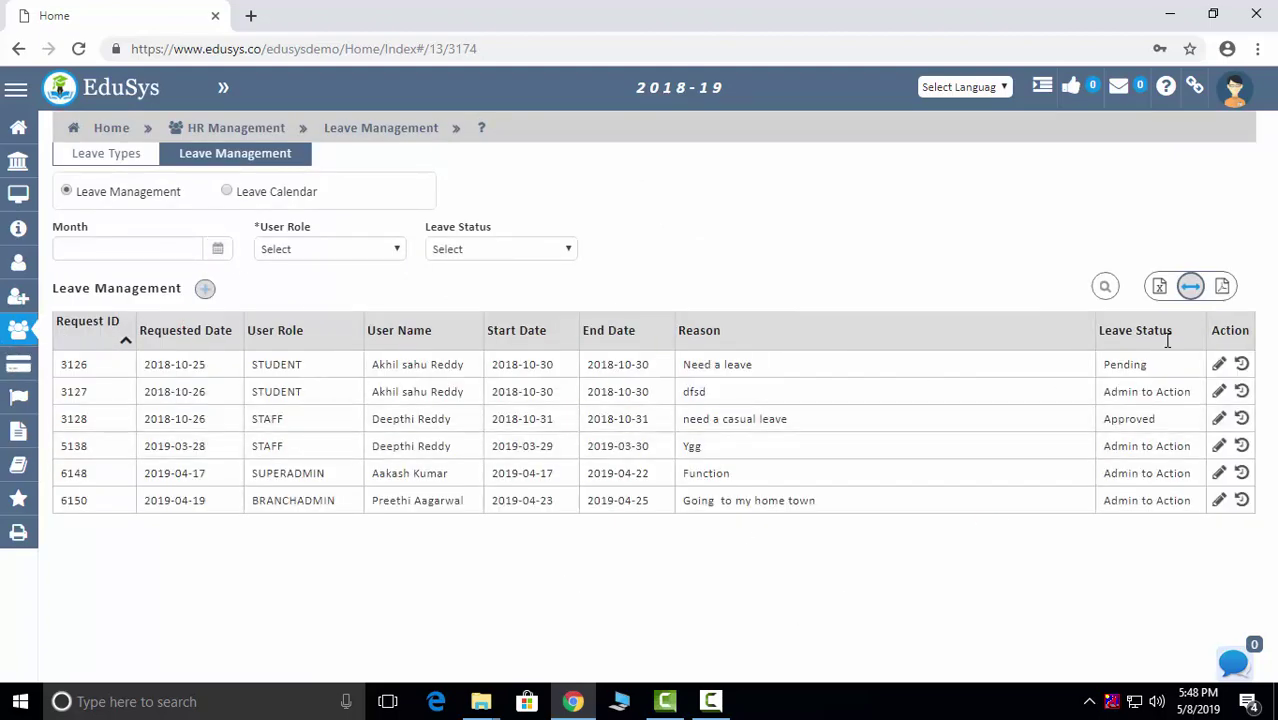
# - Switch the first leave request's status through Approved, Rejected and User to Action, then close unsaved
pyautogui.click(1219, 364)
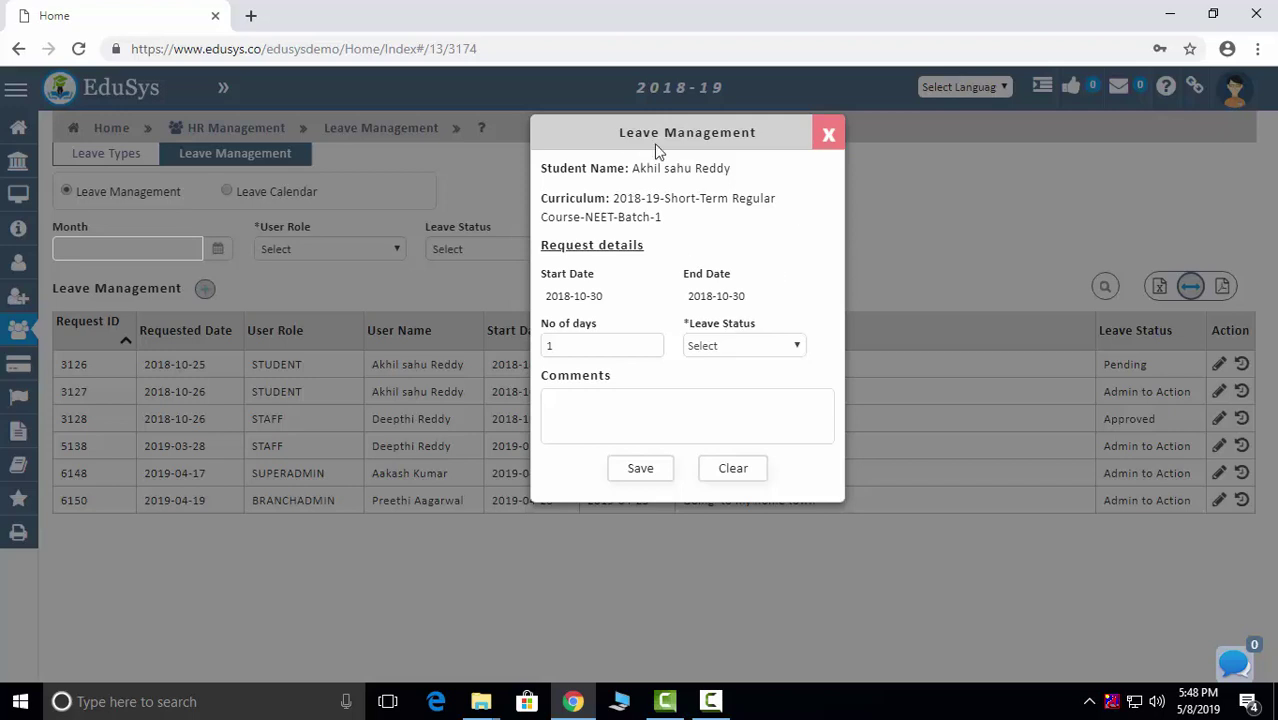
pyautogui.click(646, 421)
pyautogui.click(765, 347)
pyautogui.click(770, 381)
pyautogui.click(775, 345)
pyautogui.click(770, 396)
pyautogui.click(763, 349)
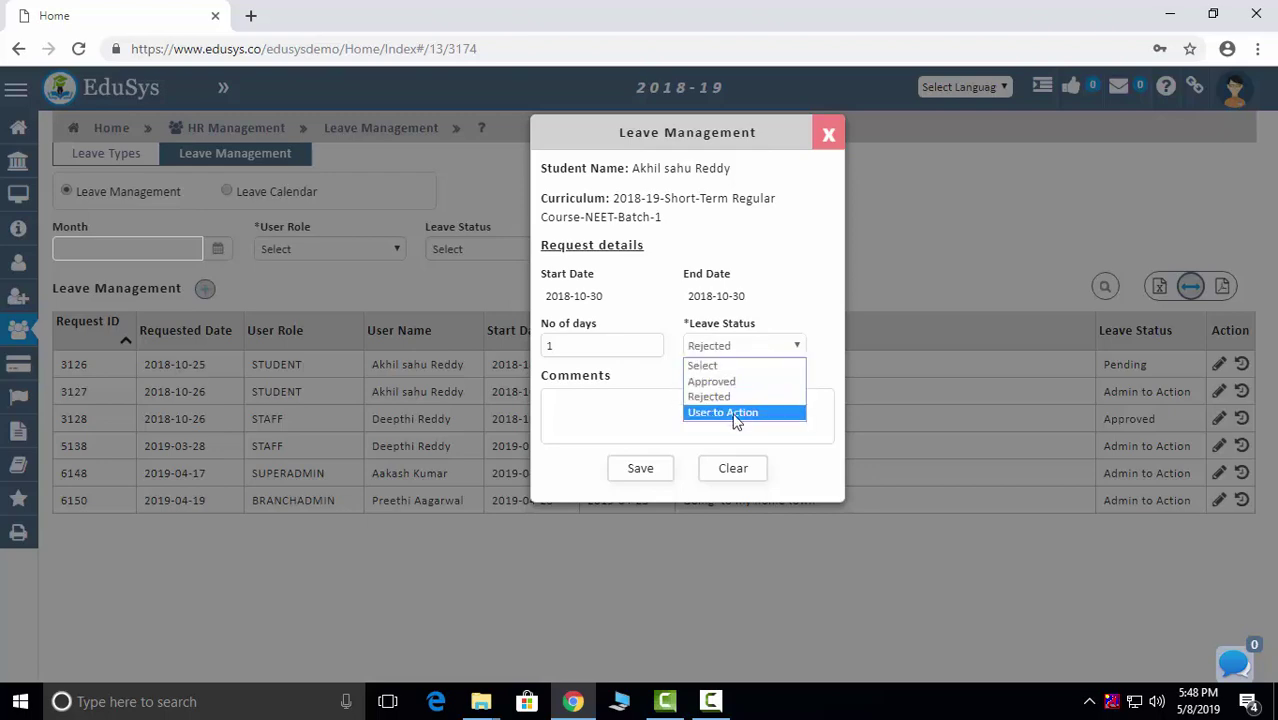
pyautogui.click(736, 412)
pyautogui.click(828, 134)
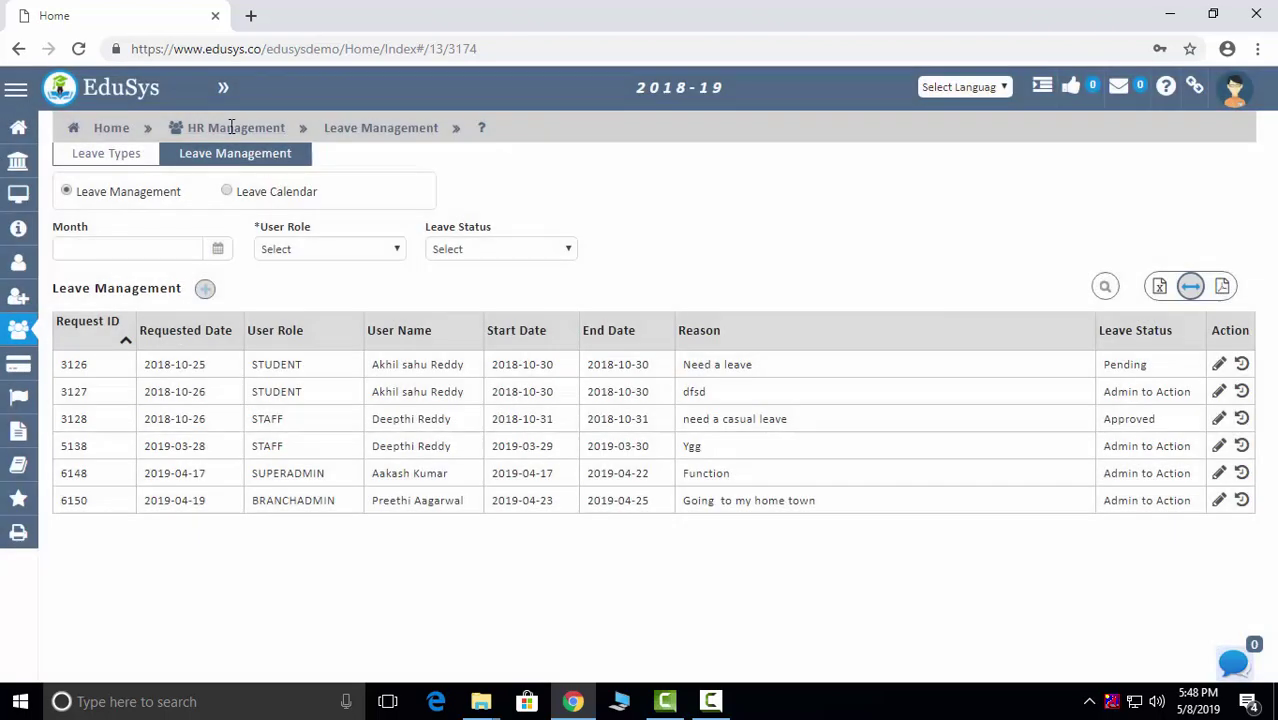
# - Open Staff Attendance and mark the fifth staff member as tardy
pyautogui.click(233, 127)
pyautogui.click(585, 376)
pyautogui.click(485, 245)
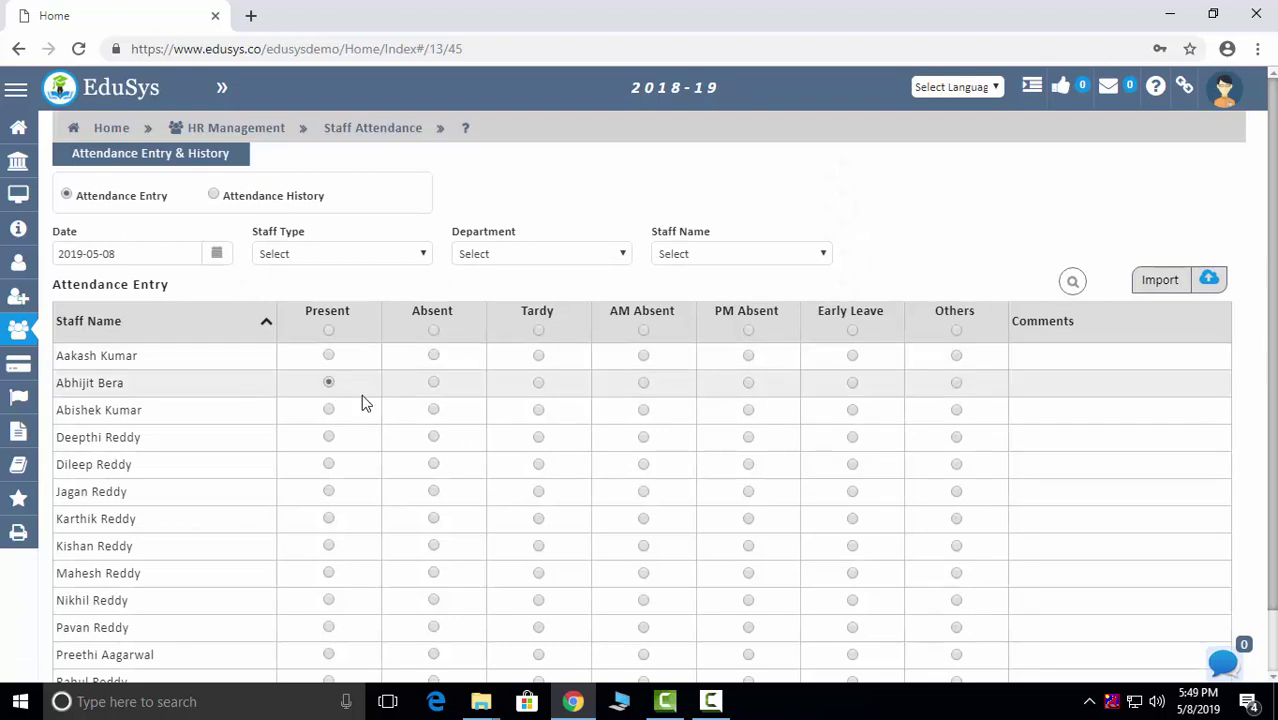
pyautogui.click(540, 464)
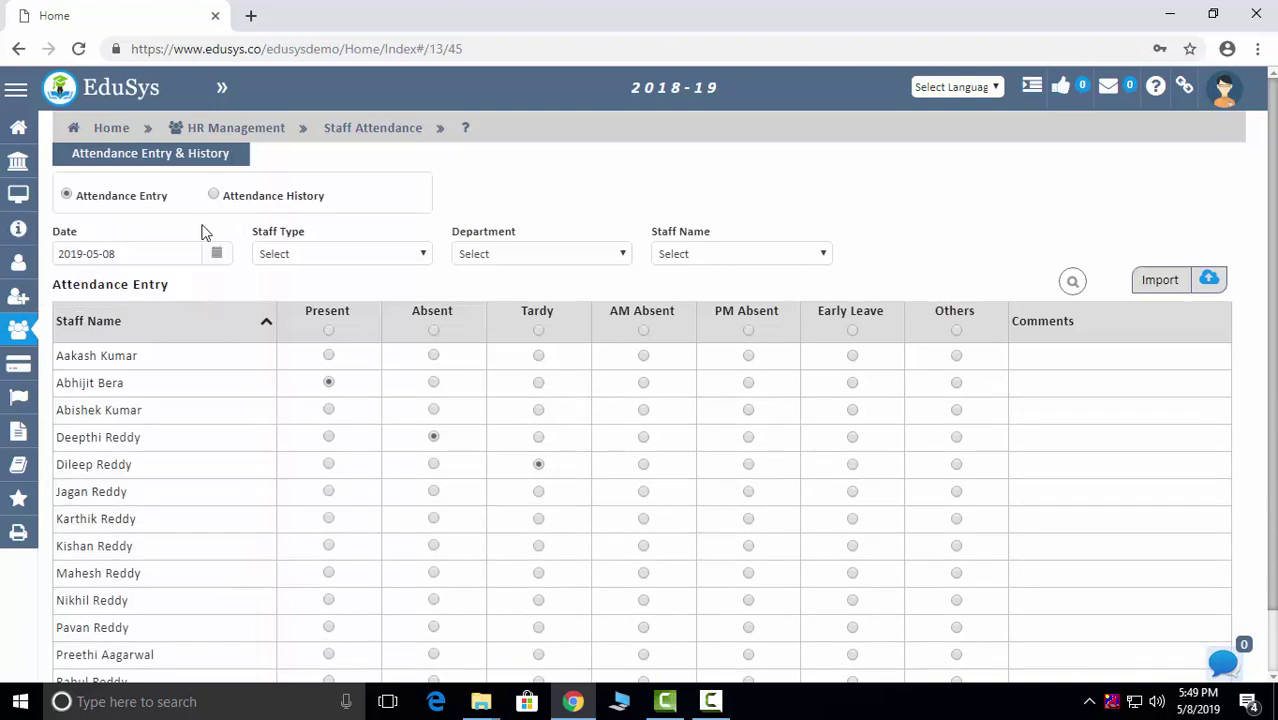
# - View the monthly staff attendance history, then discard the marks and open Staff Payroll
pyautogui.click(262, 196)
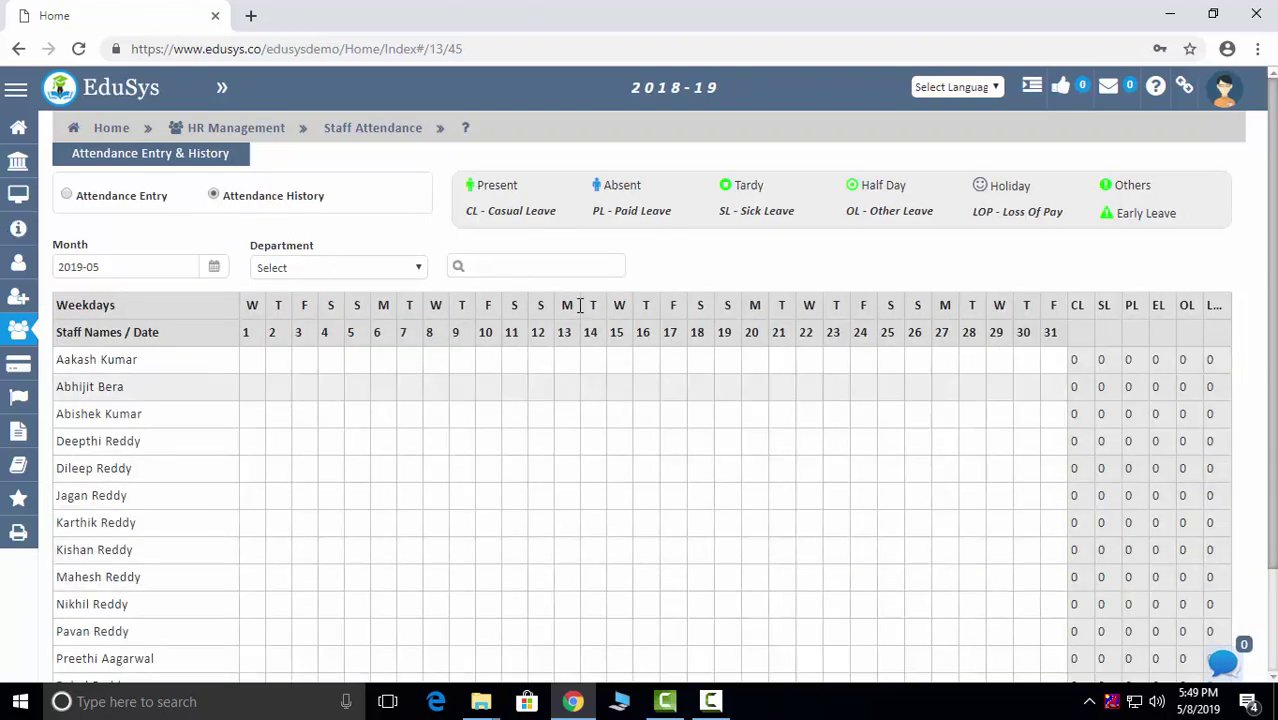
pyautogui.click(268, 129)
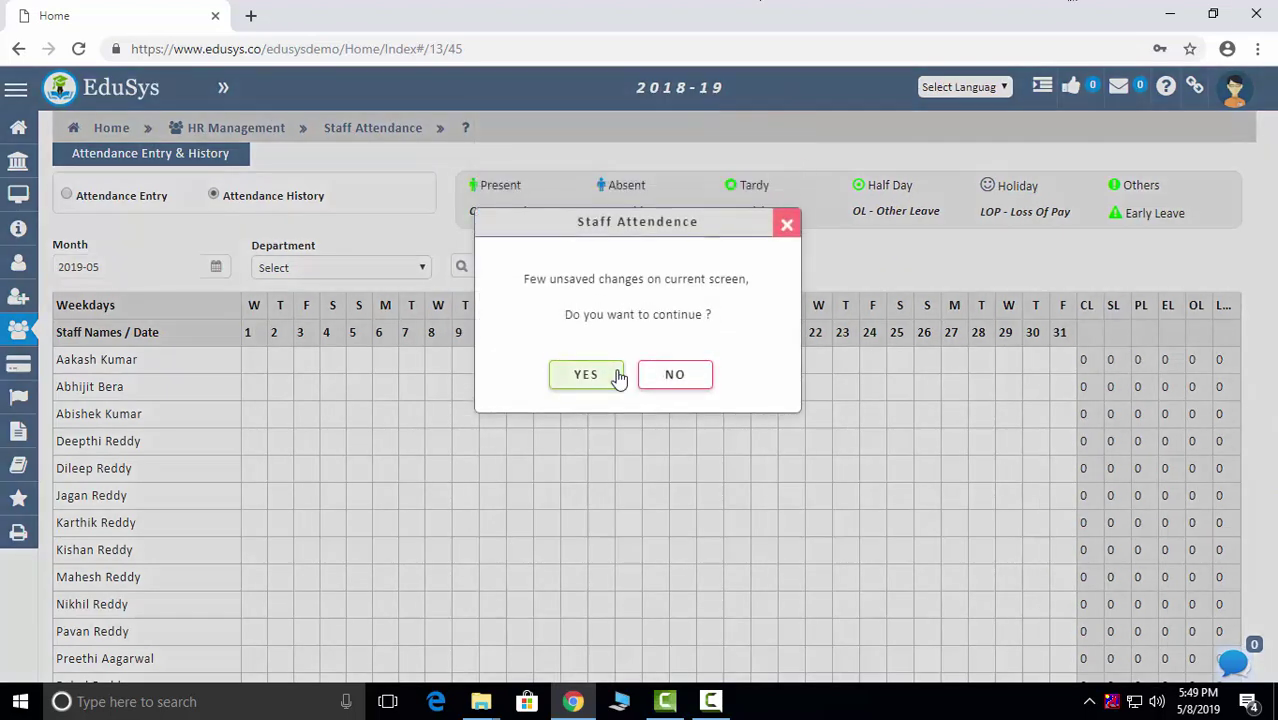
pyautogui.click(619, 377)
pyautogui.click(785, 255)
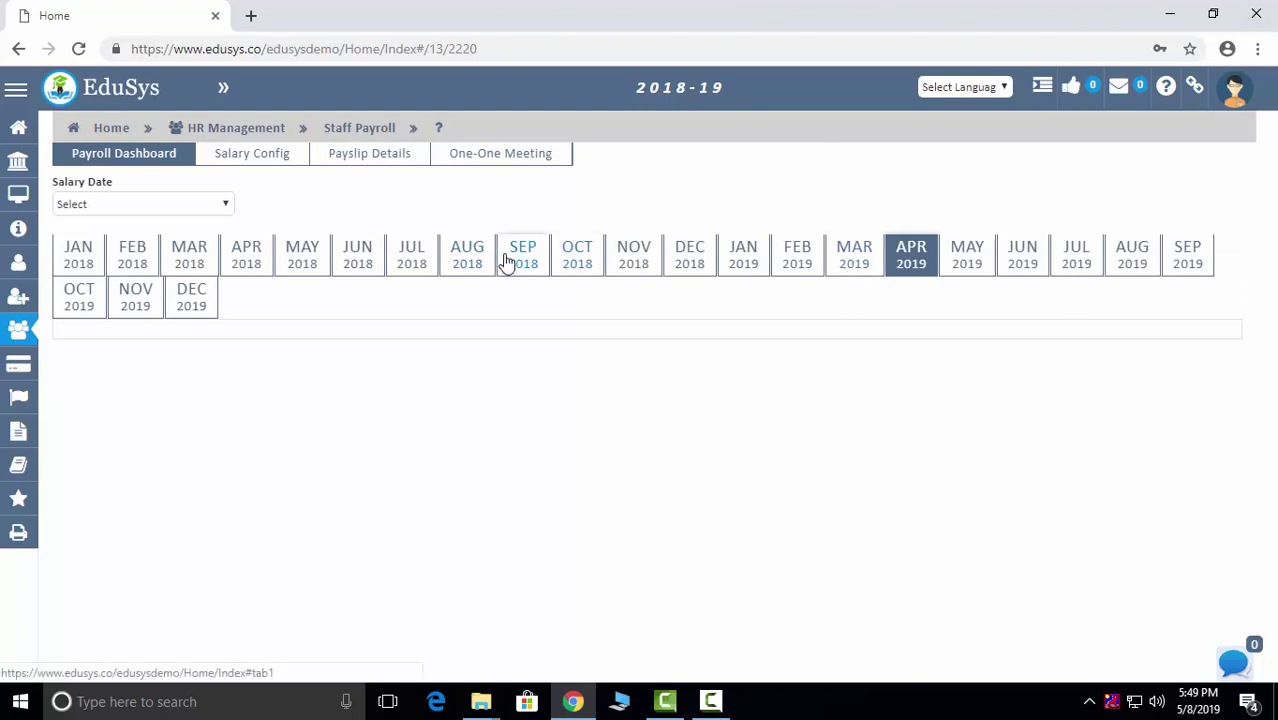
# - Review the OCT 2018 payroll summary's employee count and working days
pyautogui.click(577, 258)
pyautogui.click(636, 262)
pyautogui.click(590, 262)
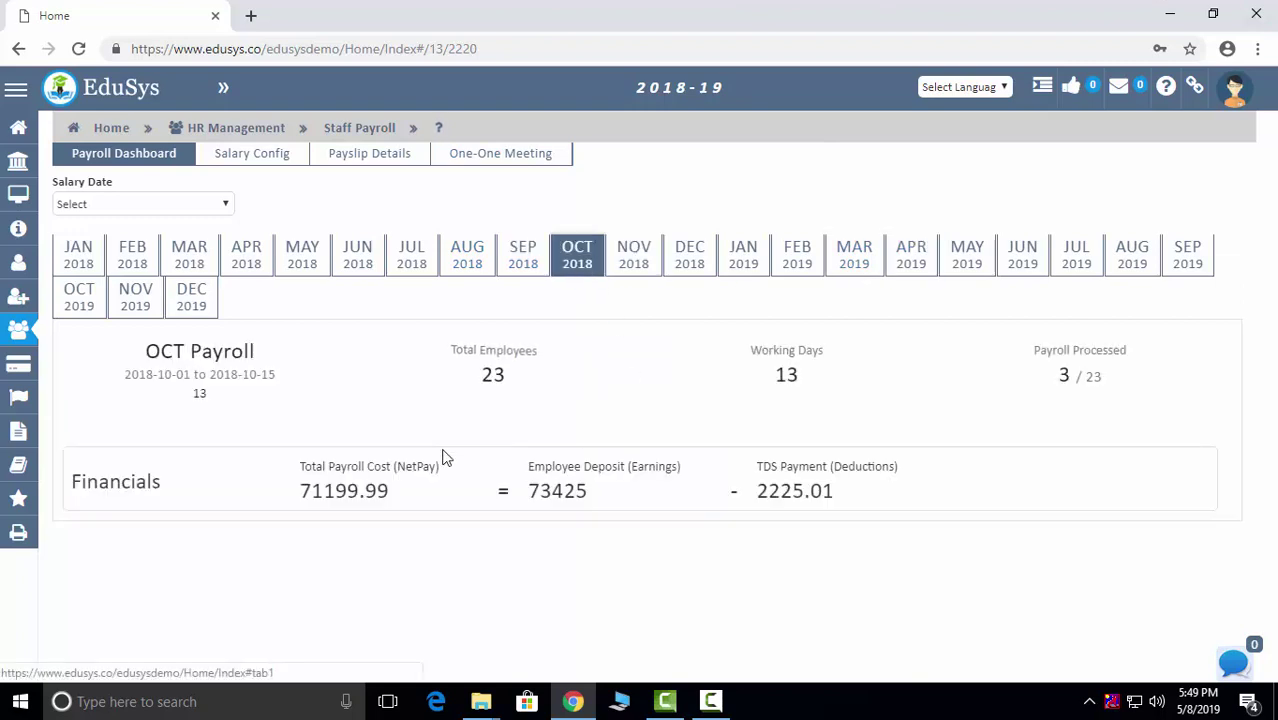
pyautogui.doubleClick(462, 375)
pyautogui.moveTo(832, 378); pyautogui.dragTo(762, 382)
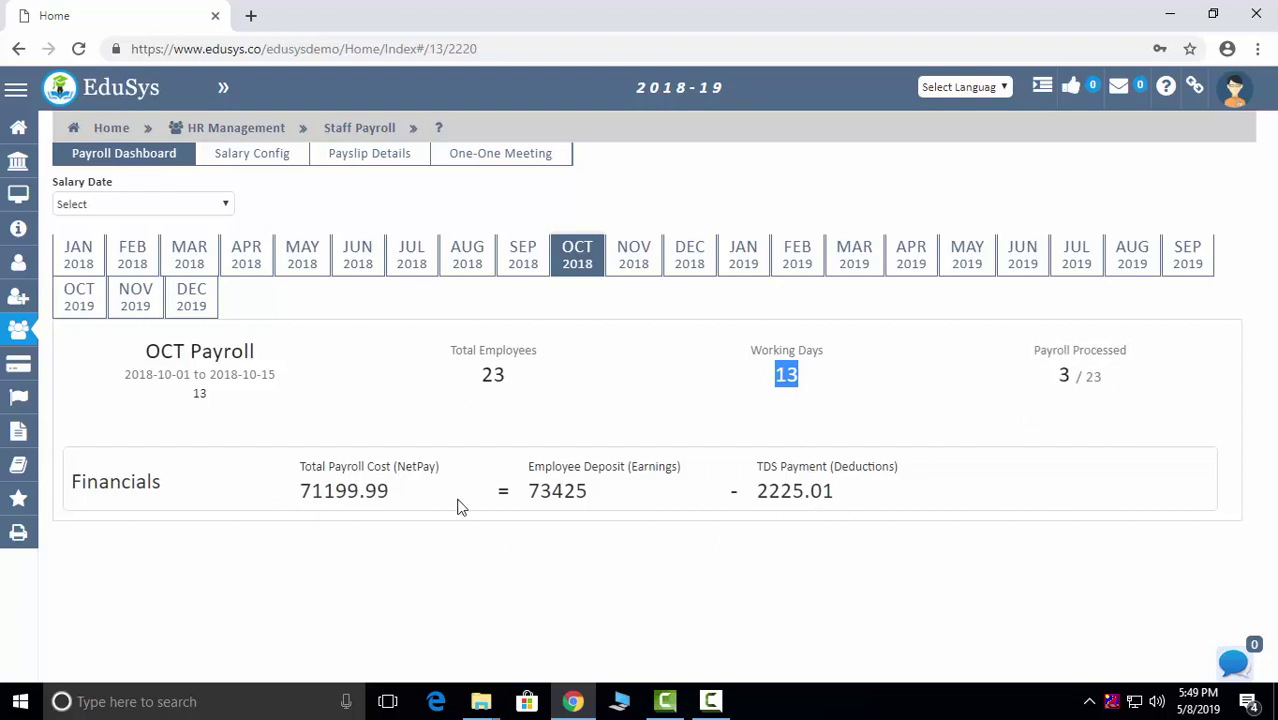
# - View Salary Config, then filter Payslip Details to Teaching for 2018 Oct 1 - 2018 Oct 15
pyautogui.click(250, 155)
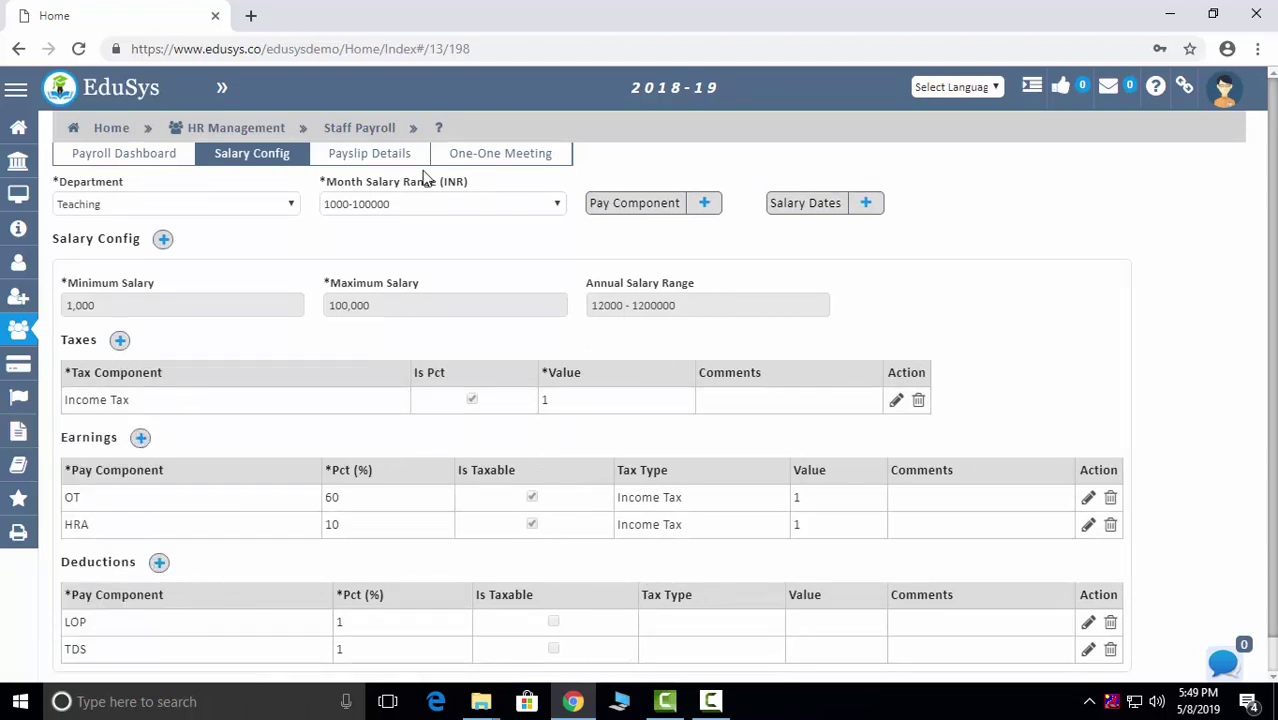
pyautogui.click(369, 155)
pyautogui.click(210, 207)
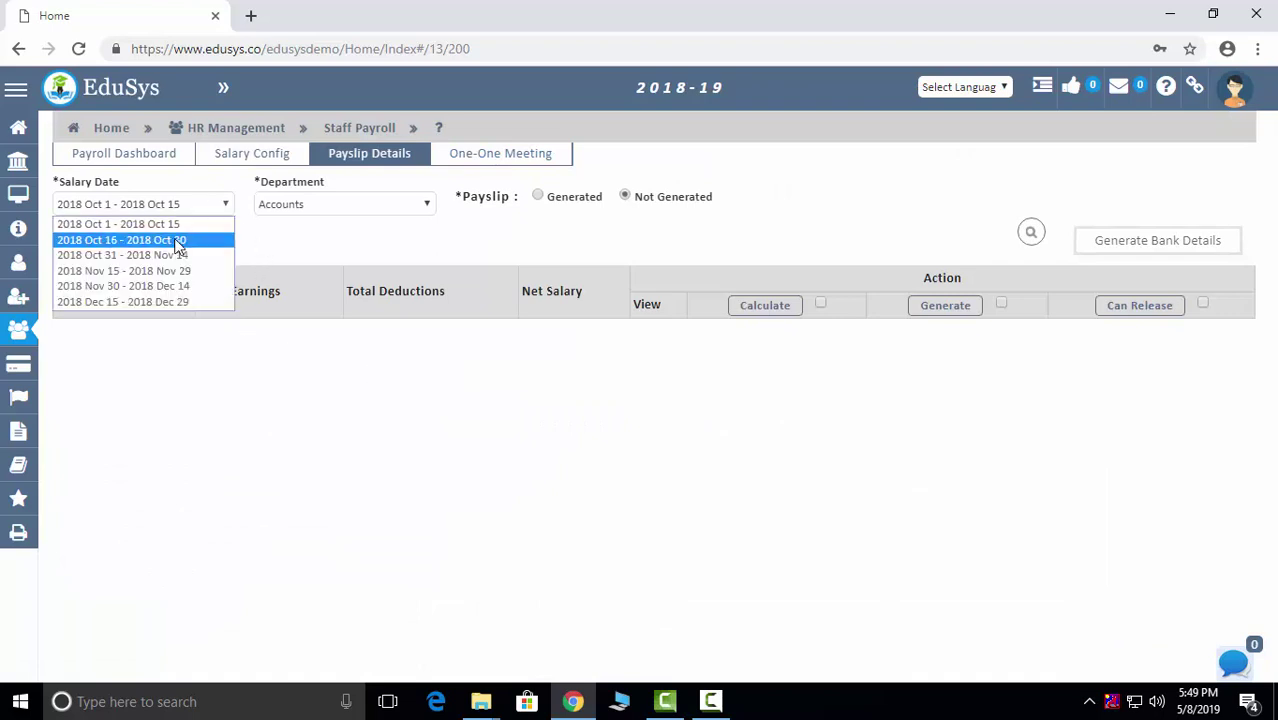
pyautogui.click(177, 240)
pyautogui.click(348, 204)
pyautogui.click(307, 354)
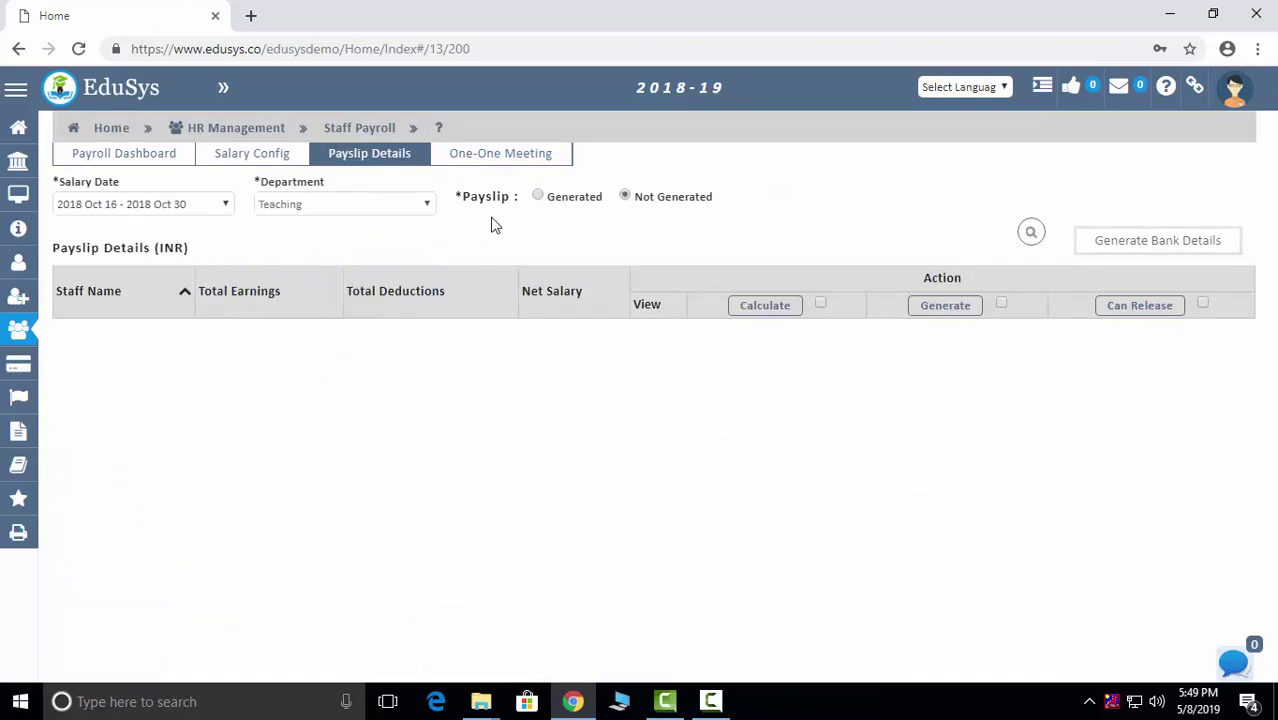
pyautogui.click(187, 207)
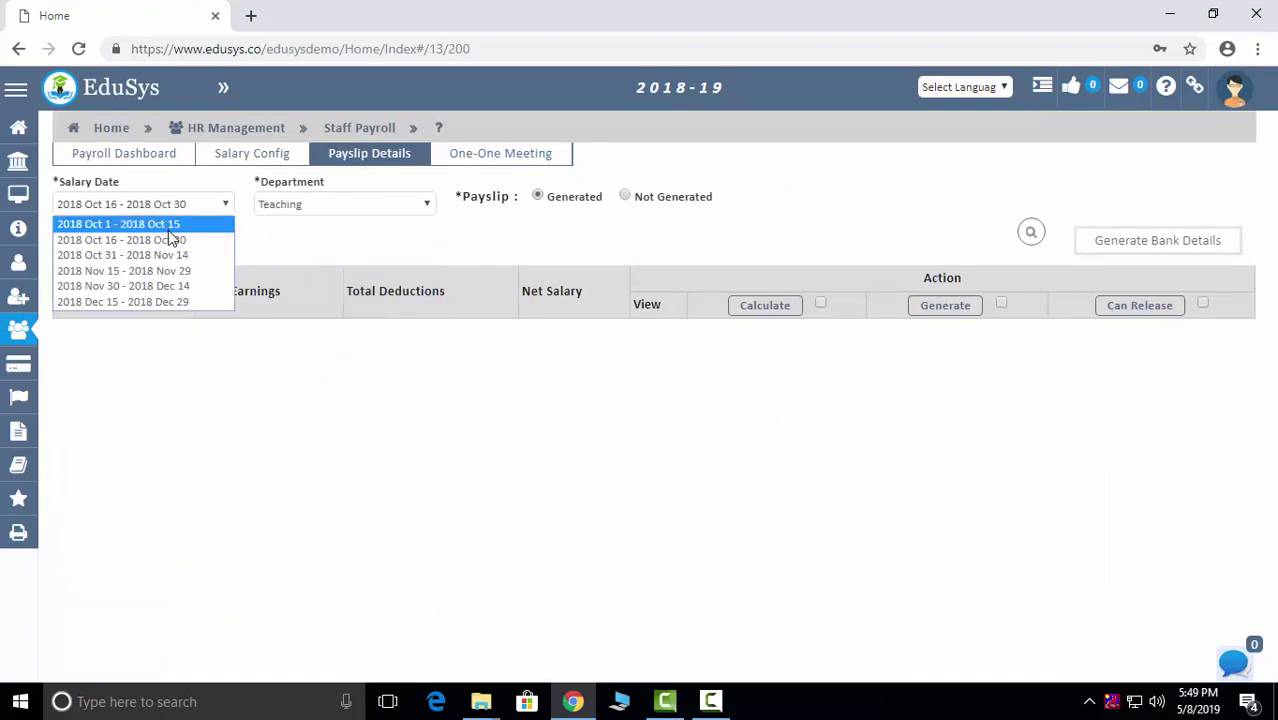
pyautogui.click(130, 223)
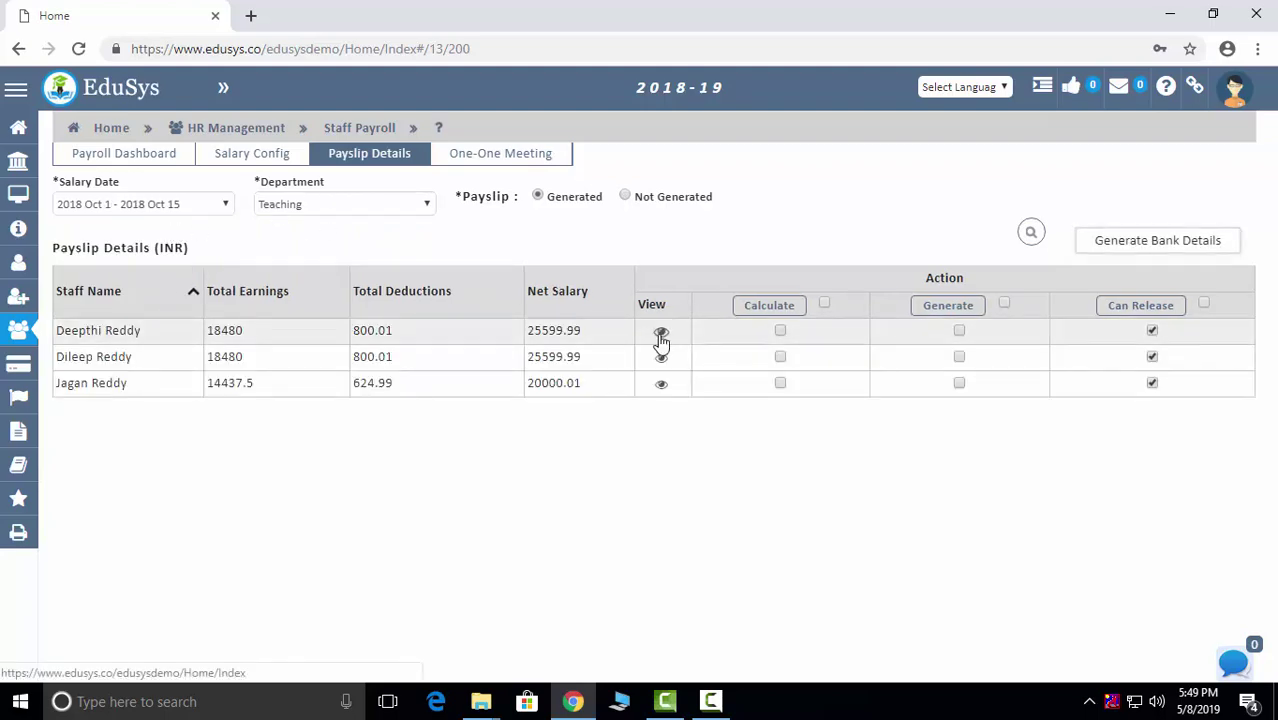
# - View and mark the first staff payslip for generation, then open One-One Meetings
pyautogui.click(661, 331)
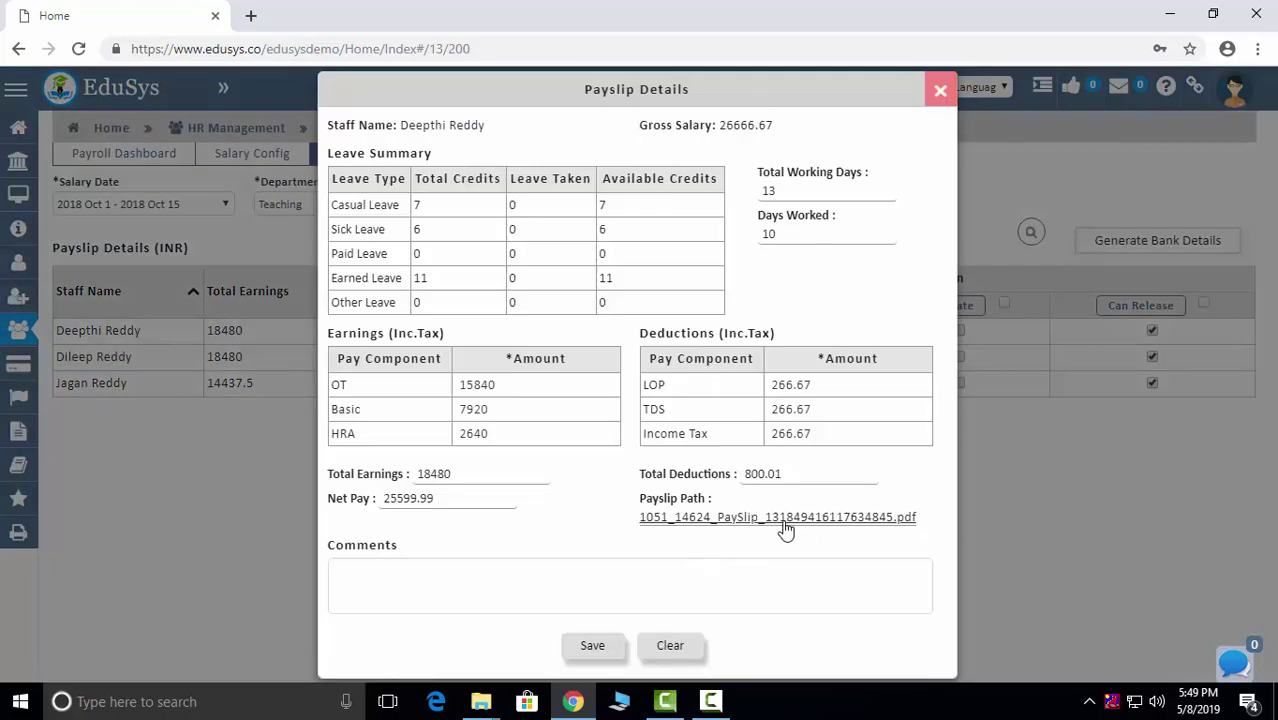
pyautogui.click(936, 91)
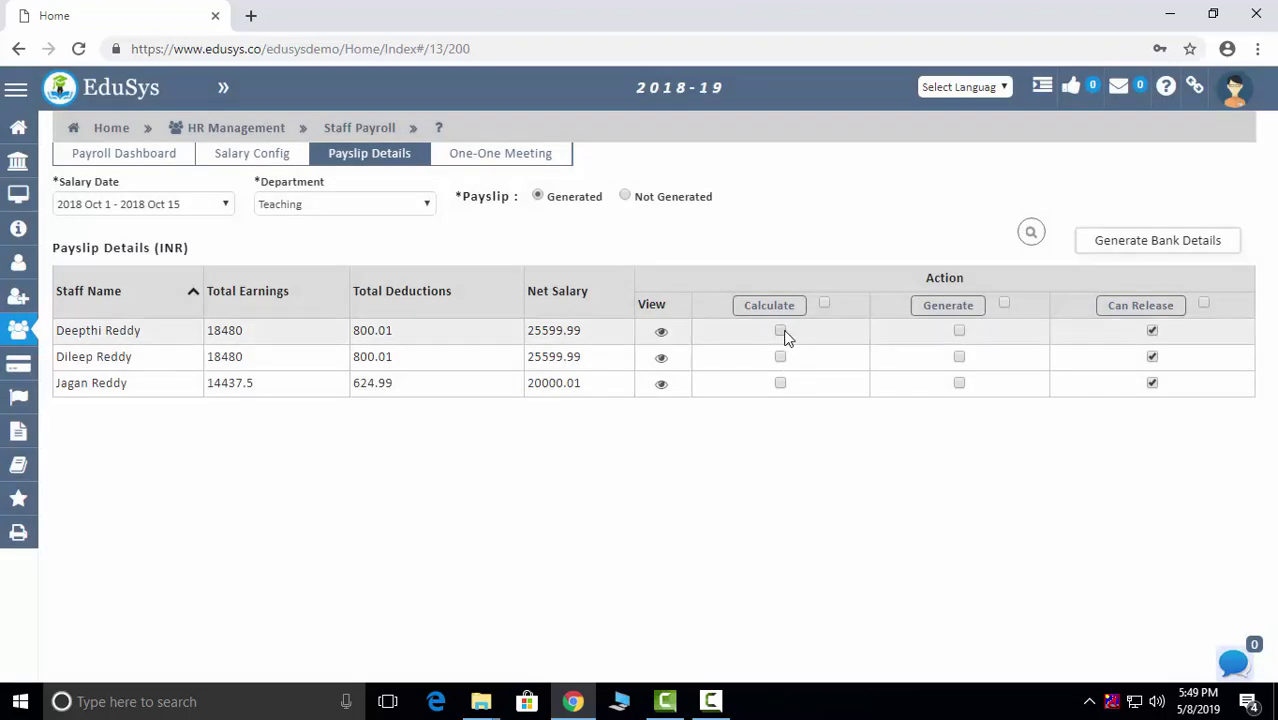
pyautogui.click(959, 331)
pyautogui.click(468, 158)
pyautogui.click(606, 380)
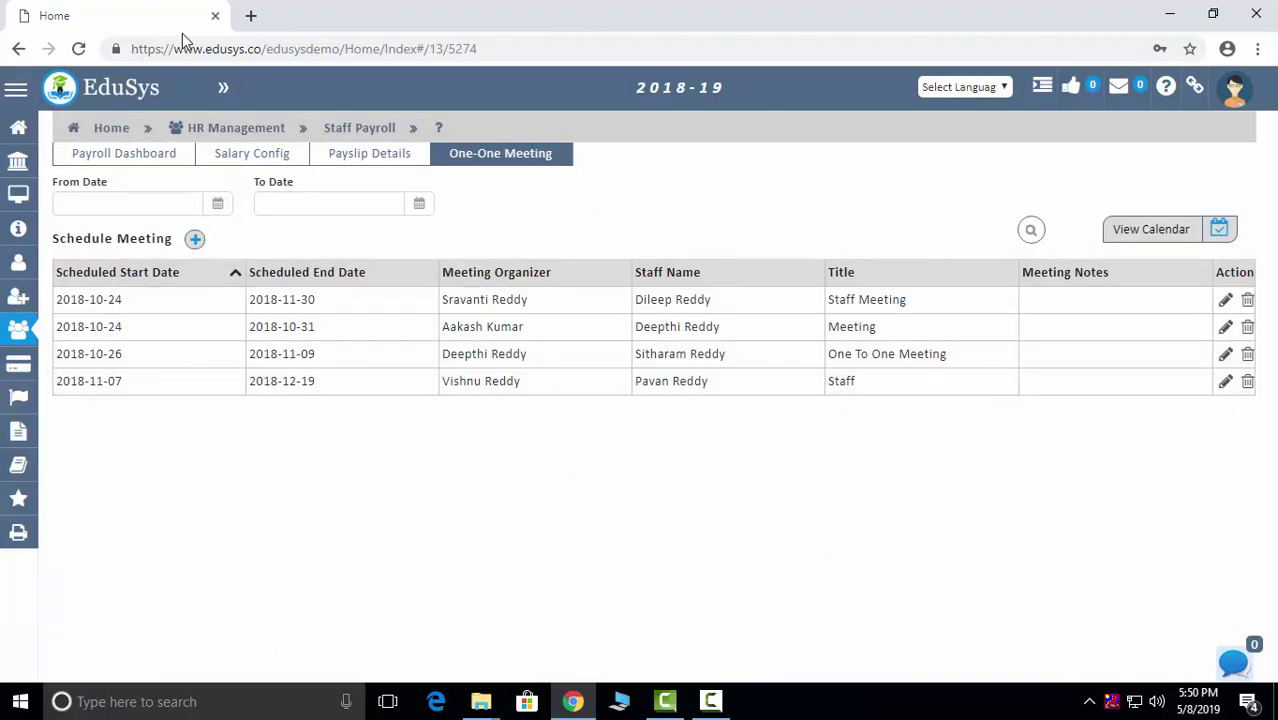
# - Go to Account Management's Accounts/Journals from HR Management
pyautogui.click(195, 127)
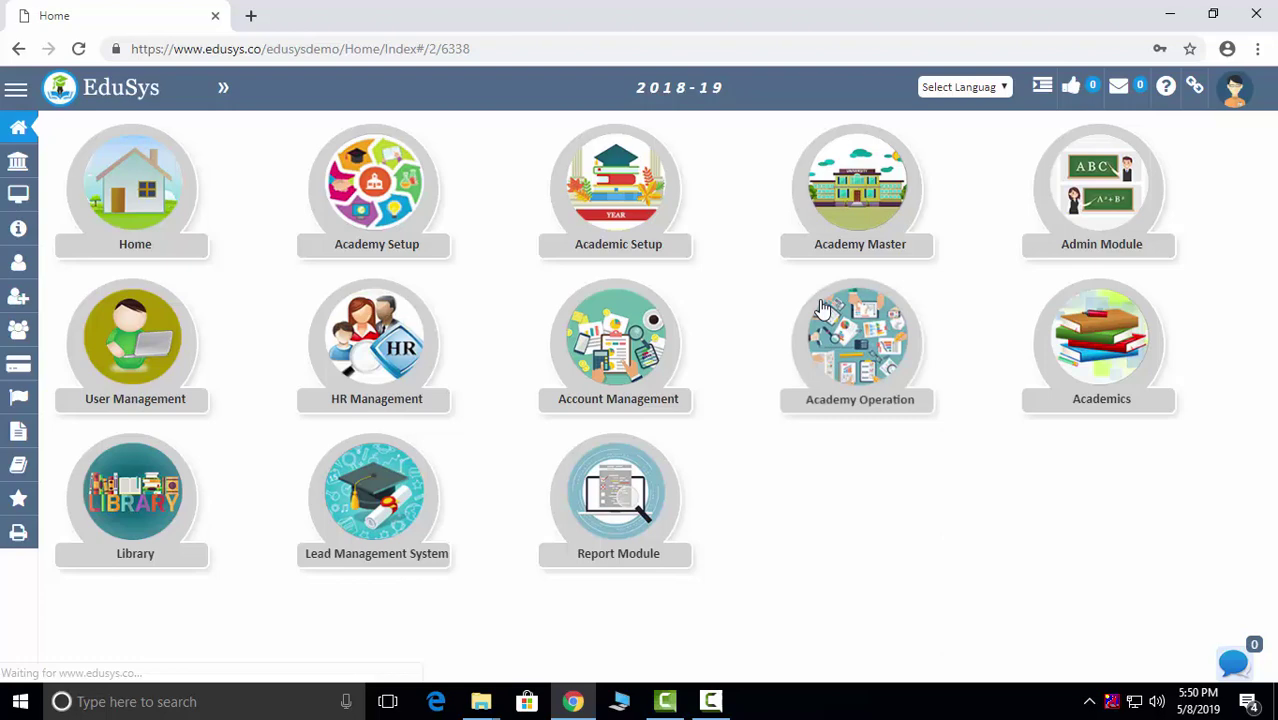
pyautogui.click(645, 378)
pyautogui.click(139, 214)
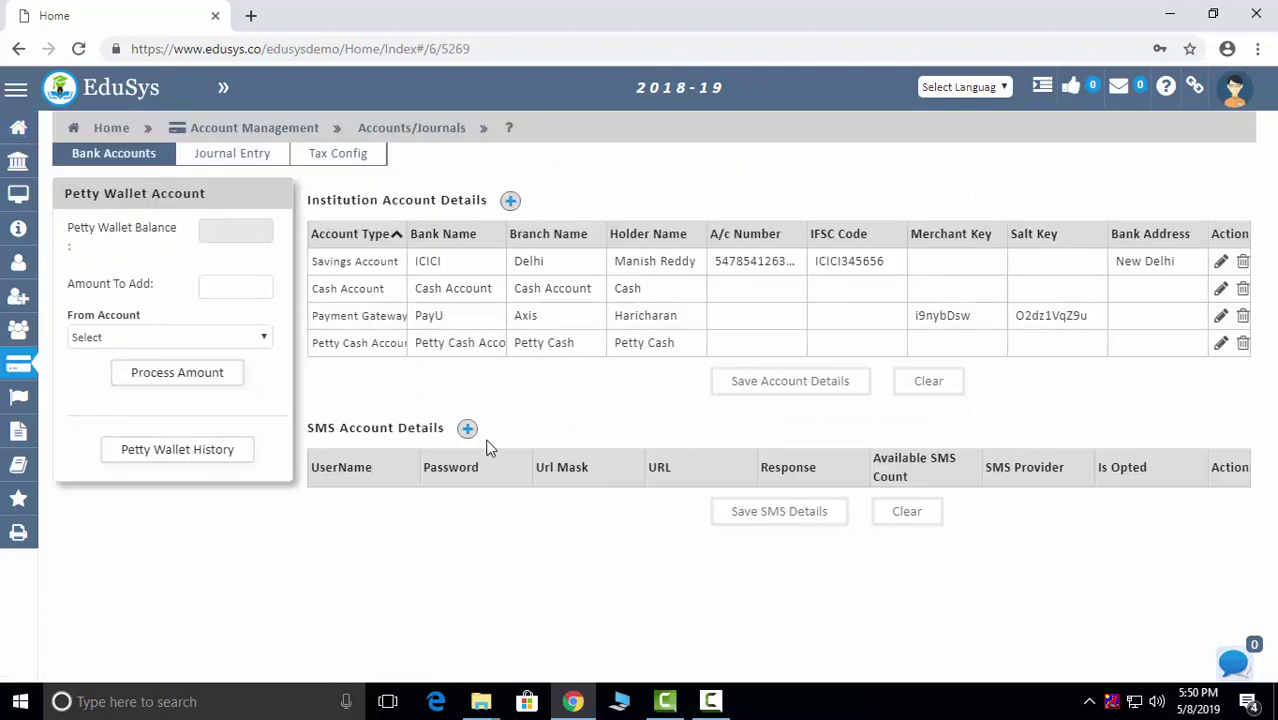
# - Add an institution account row, then set the Journal Entry From Date to 2019-02-05
pyautogui.click(511, 202)
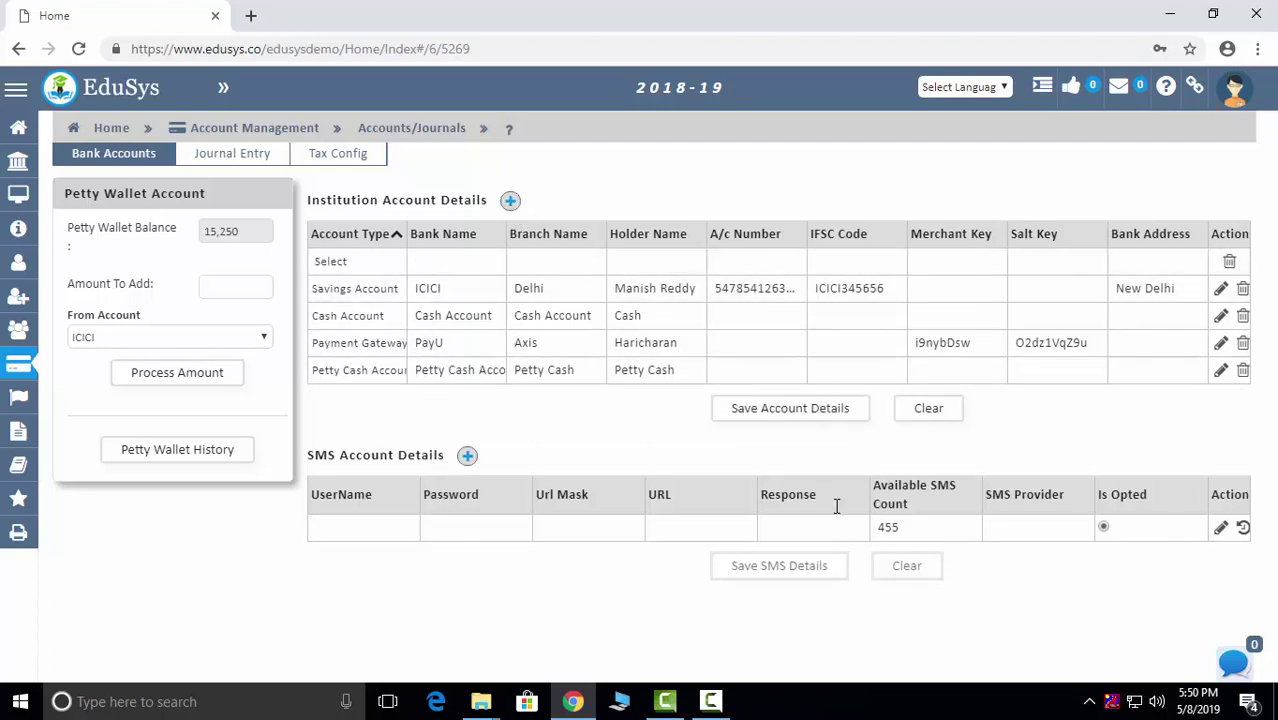
pyautogui.click(262, 156)
pyautogui.click(219, 204)
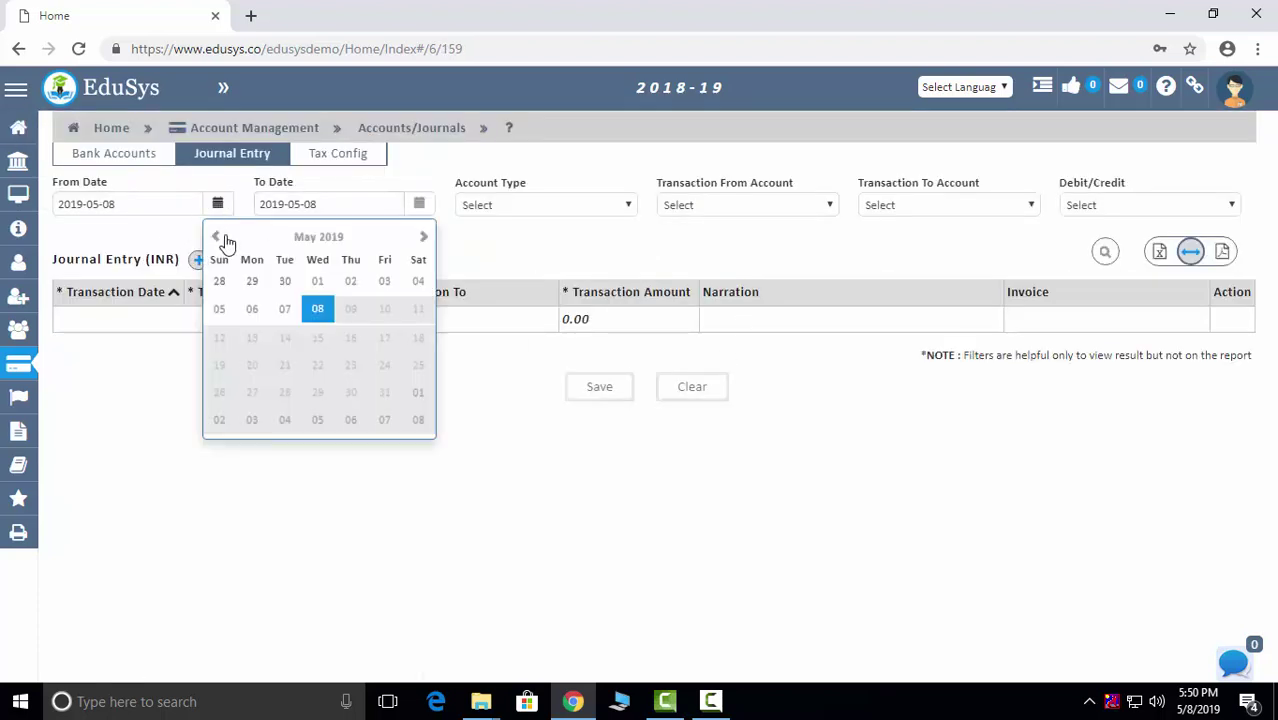
pyautogui.click(216, 238)
pyautogui.click(216, 238)
pyautogui.click(216, 238)
pyautogui.click(285, 309)
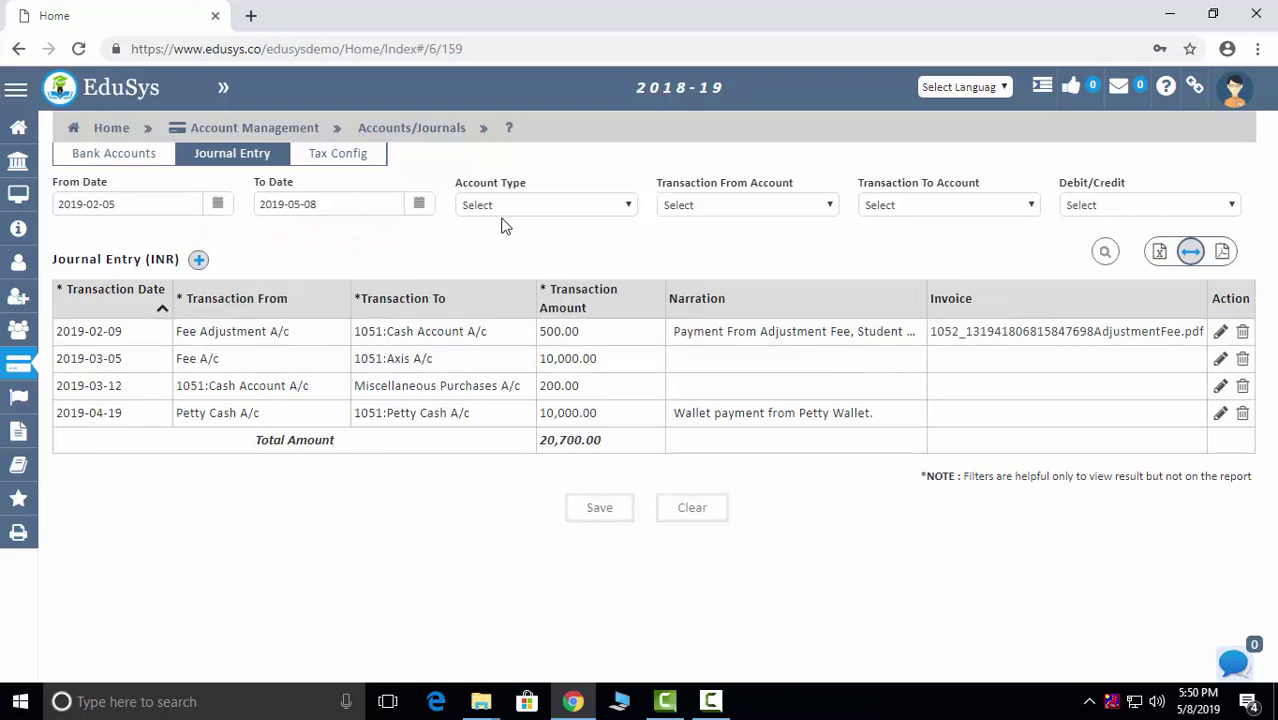
# - Browse the account type, from-account and debit/credit filters, leaving them unchanged
pyautogui.click(553, 207)
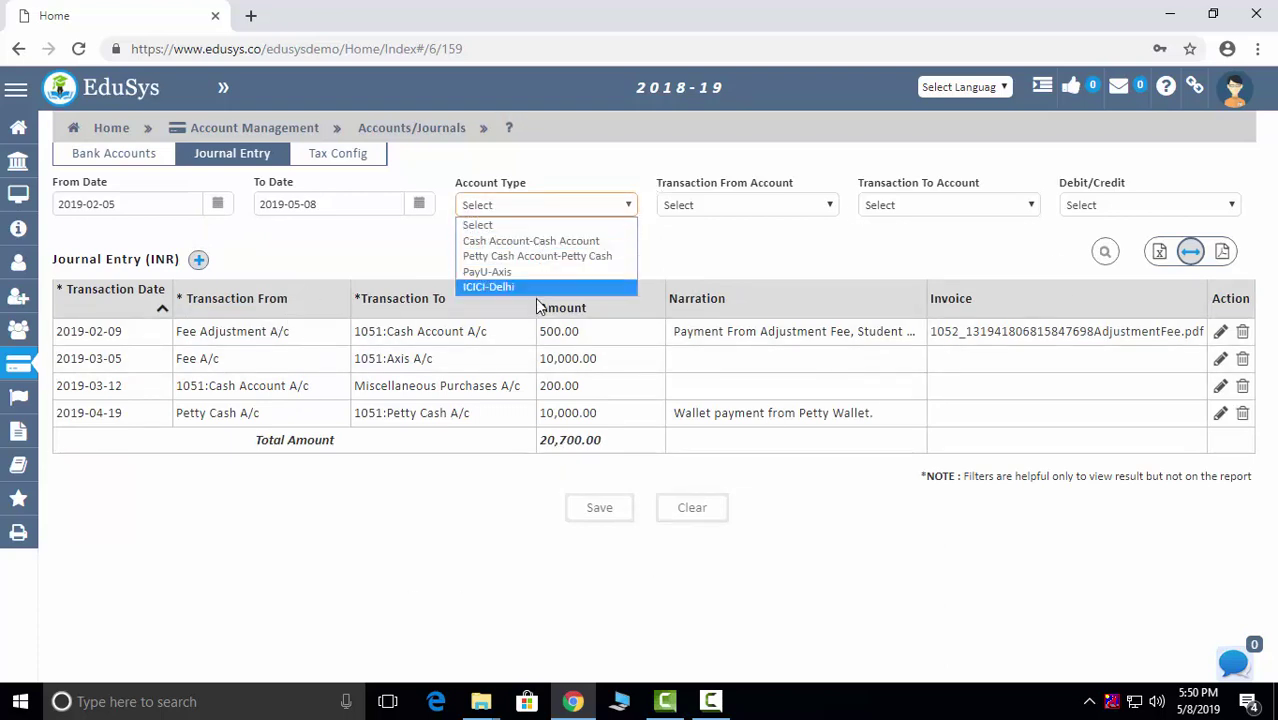
pyautogui.click(731, 202)
pyautogui.click(731, 202)
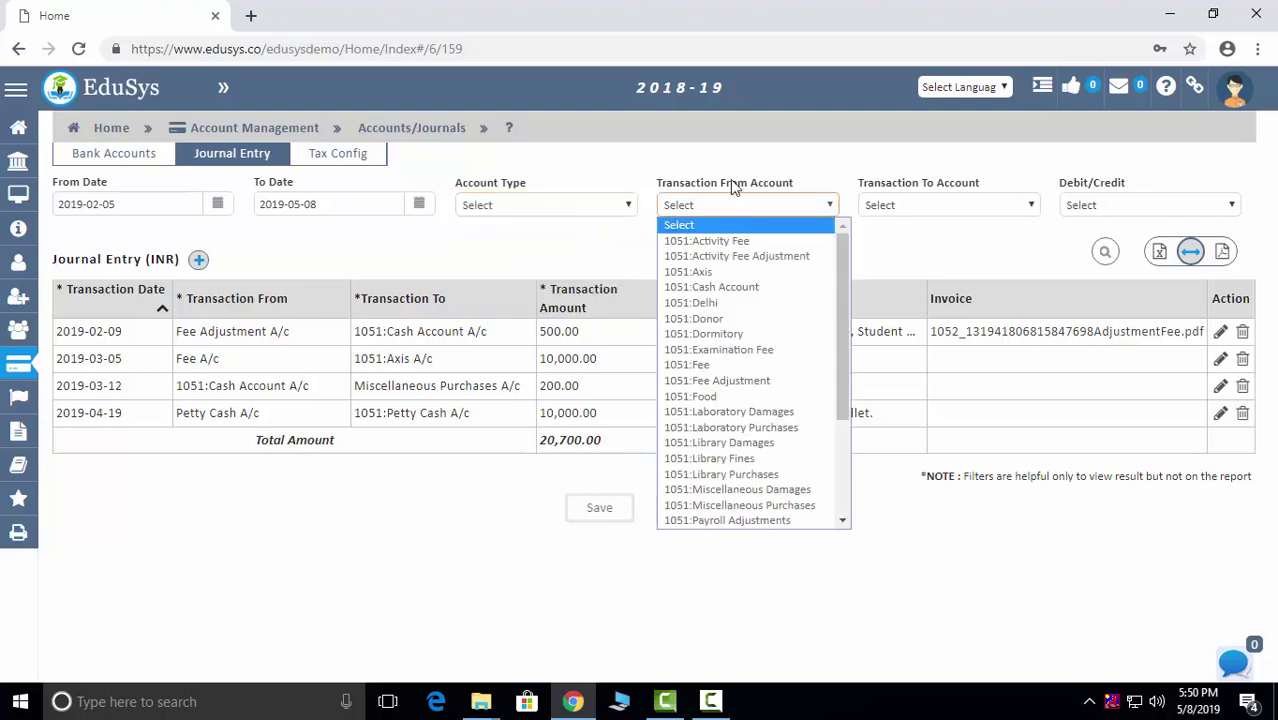
pyautogui.click(983, 190)
pyautogui.click(1155, 200)
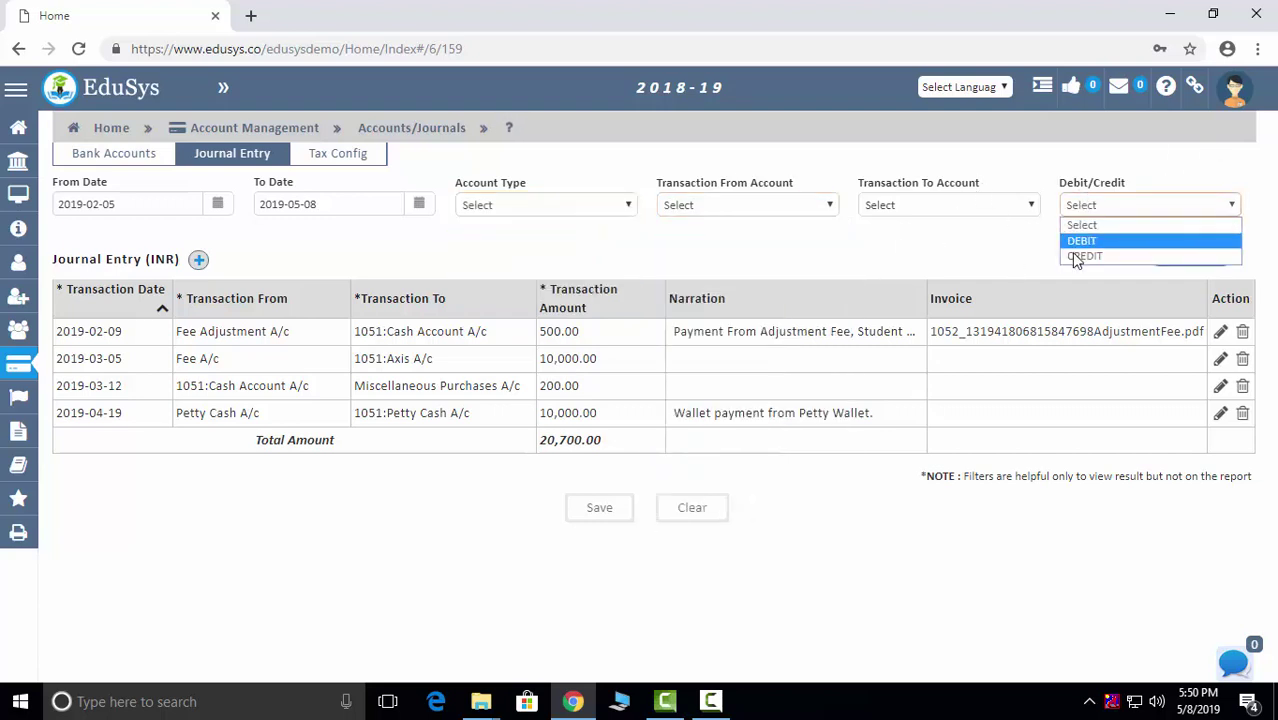
pyautogui.click(411, 142)
# - View the Tax Config listing, then move on to Fee Management
pyautogui.click(331, 158)
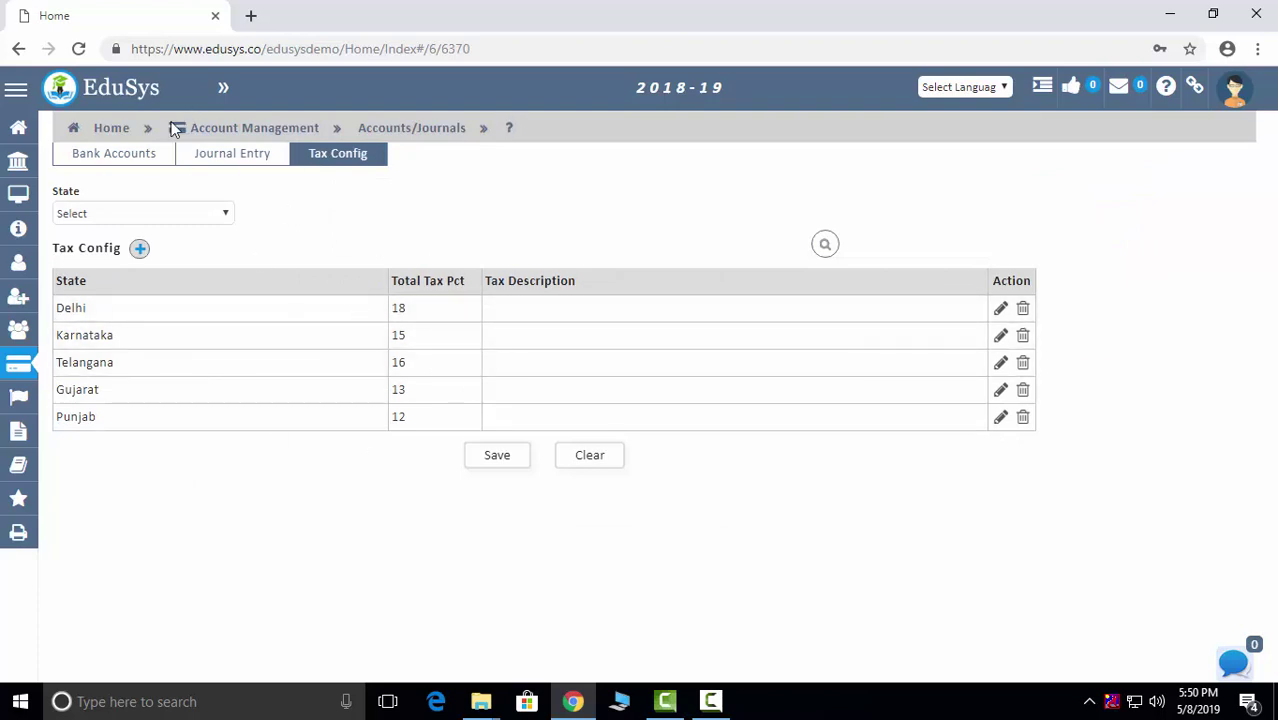
pyautogui.click(218, 128)
pyautogui.click(516, 266)
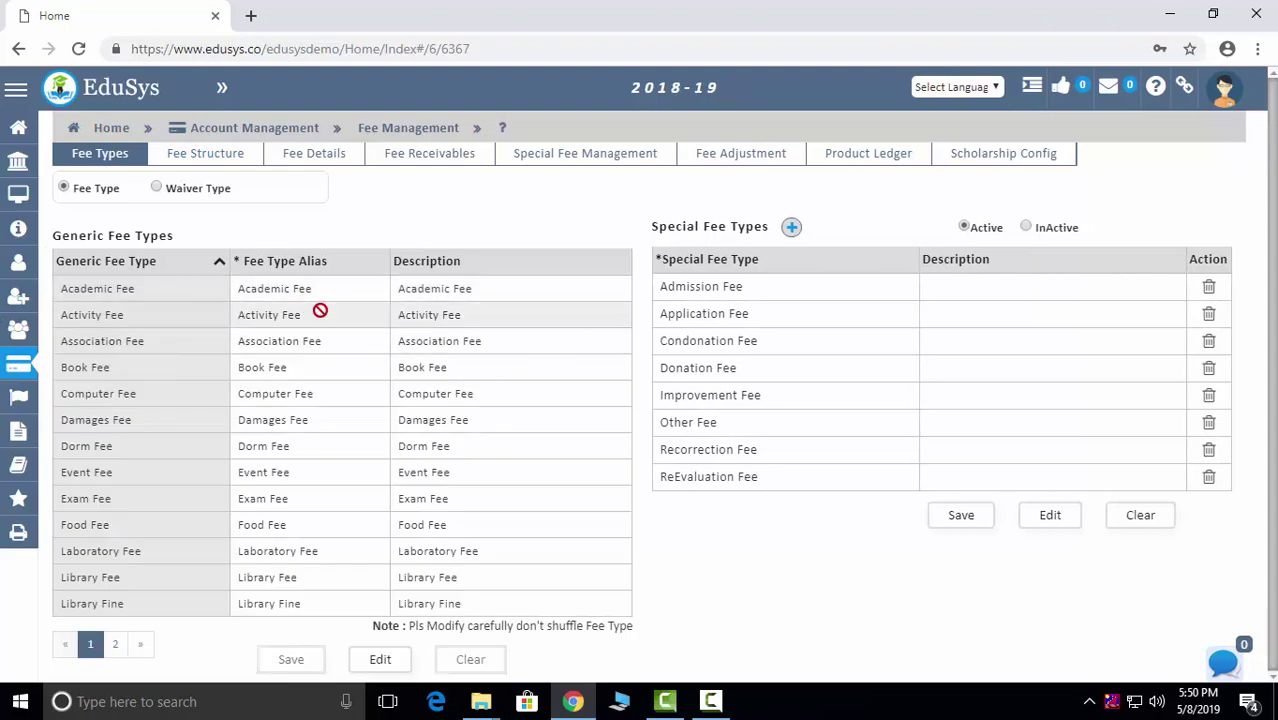
# - Delete the Academic Fee alias and start a new special fee type row
pyautogui.click(378, 660)
pyautogui.moveTo(322, 288); pyautogui.dragTo(223, 304)
pyautogui.press('BackSpace')
pyautogui.click(786, 215)
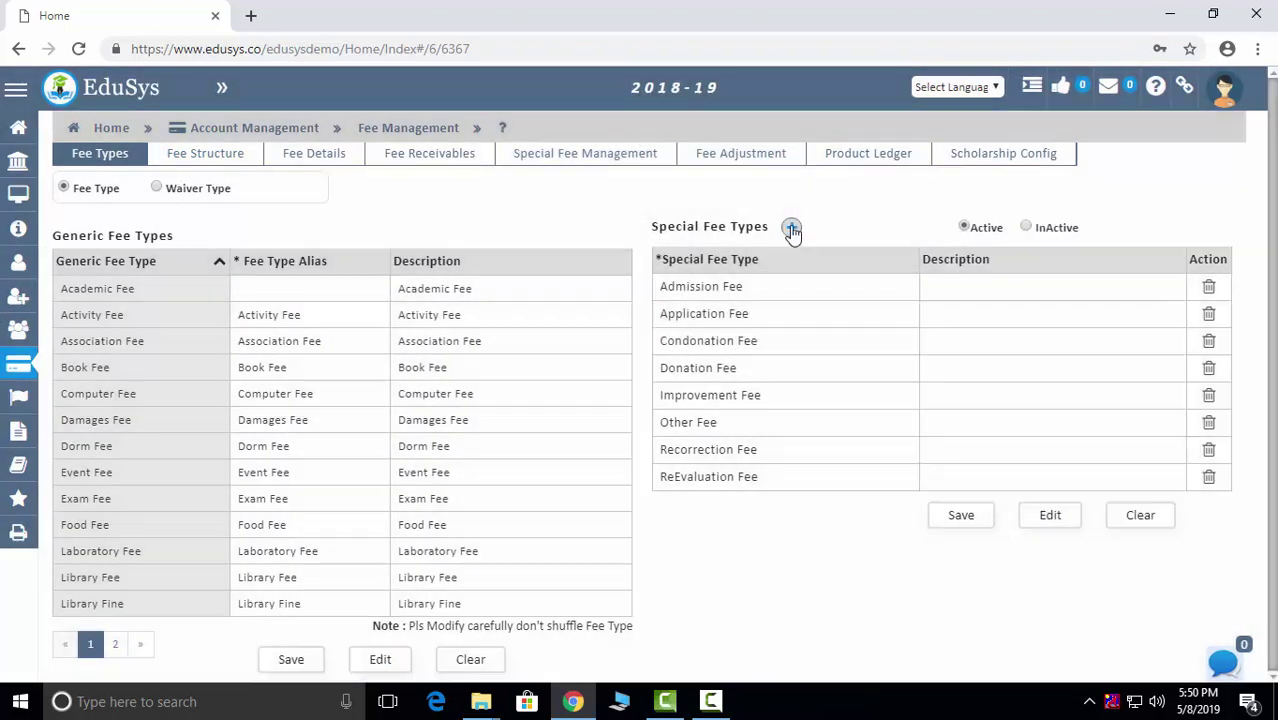
pyautogui.click(791, 227)
pyautogui.click(740, 287)
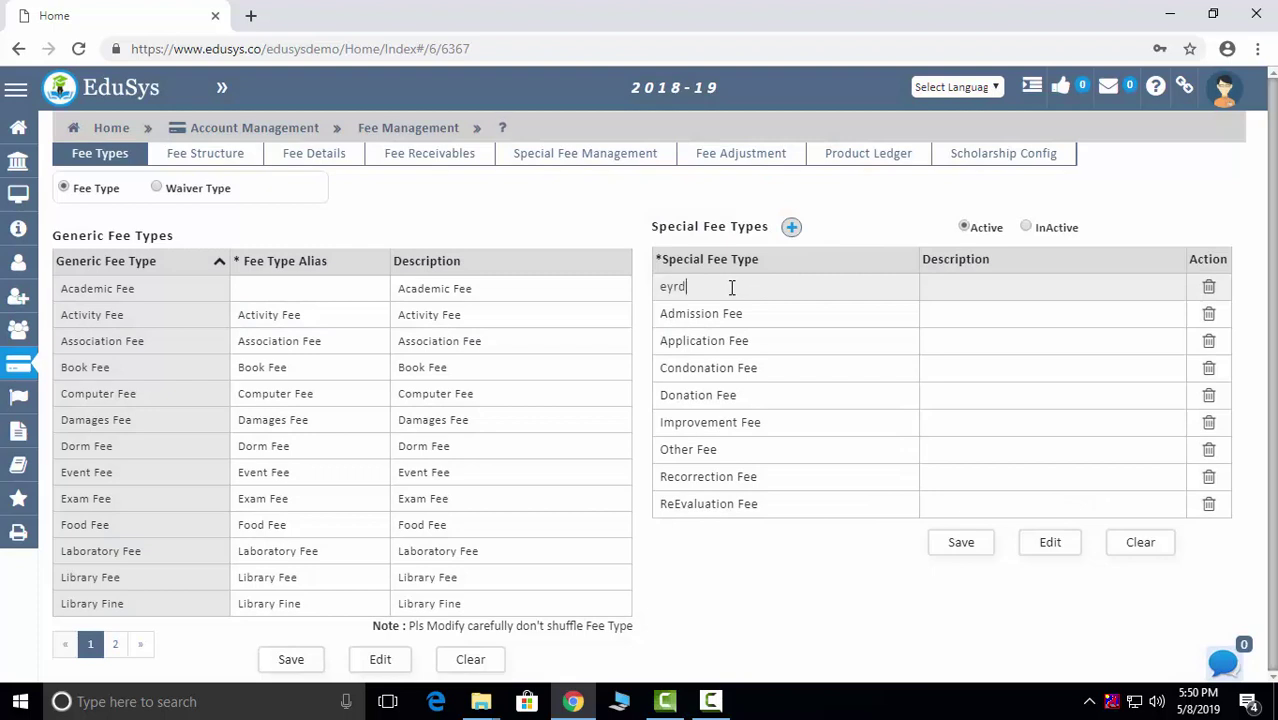
# - Add a waiver type row, then open and unlock the fee structure for editing
pyautogui.click(156, 188)
pyautogui.click(158, 279)
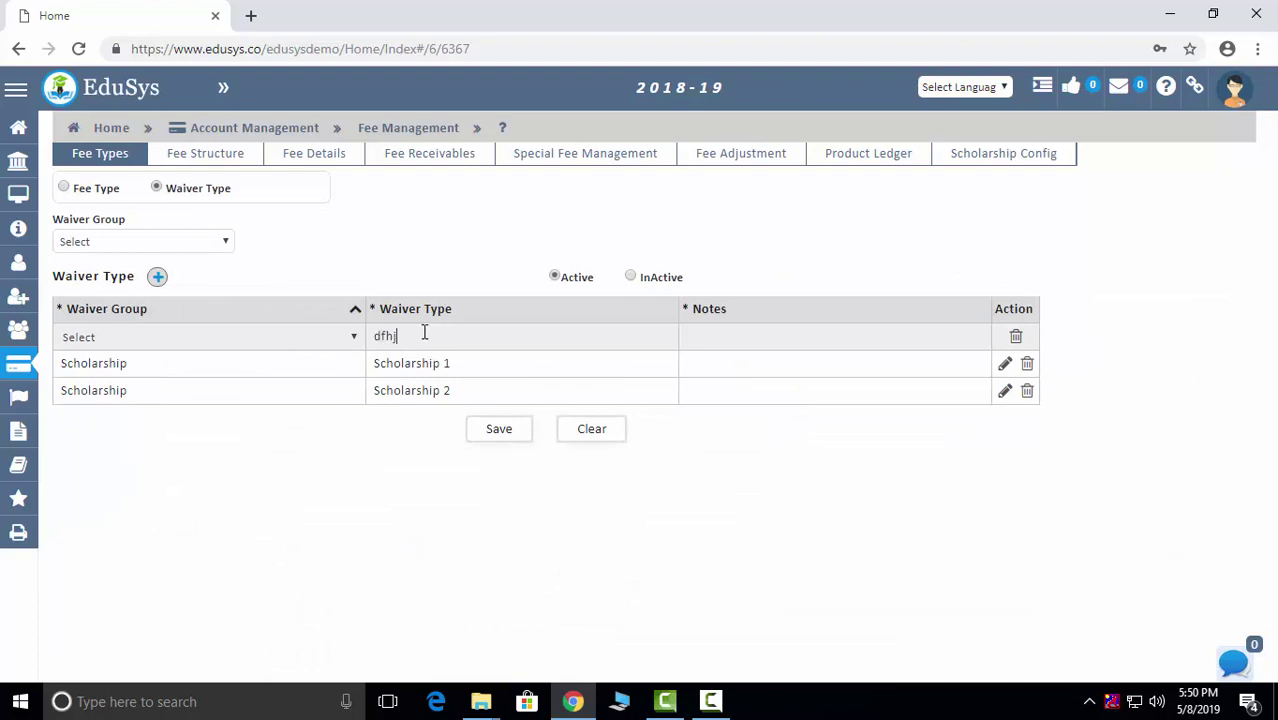
pyautogui.click(219, 168)
pyautogui.click(594, 380)
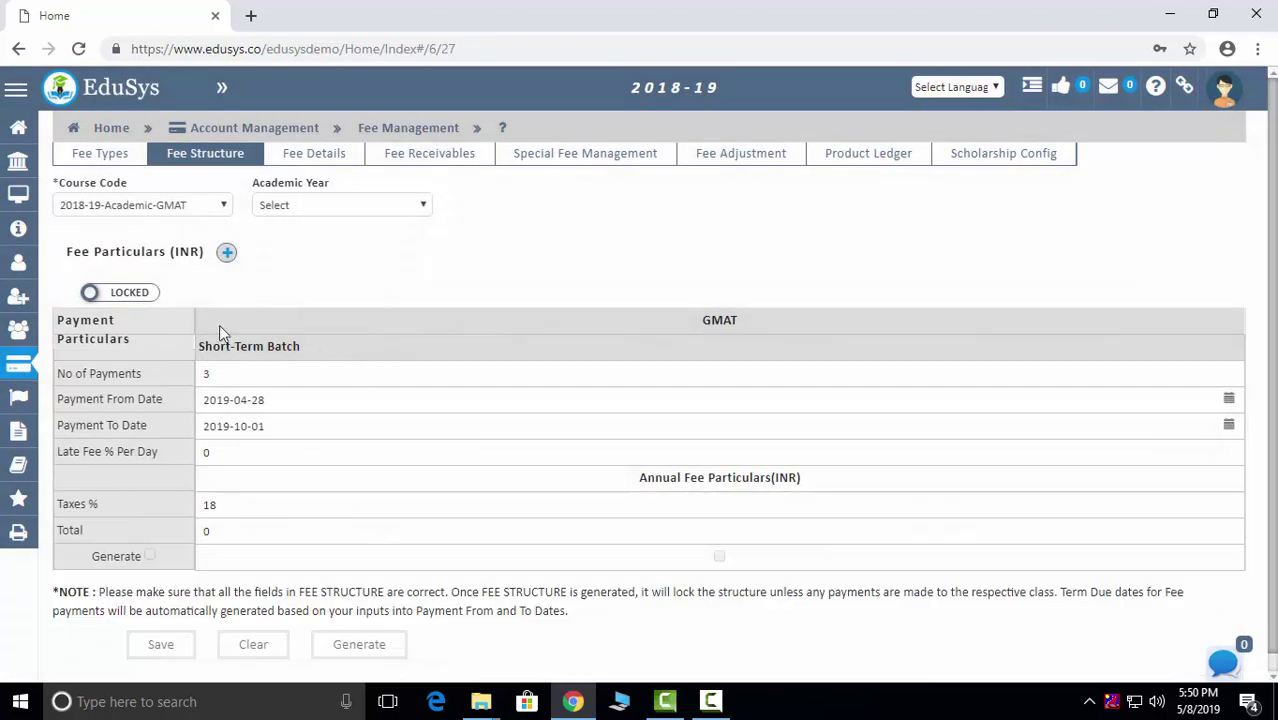
pyautogui.click(141, 296)
pyautogui.click(639, 379)
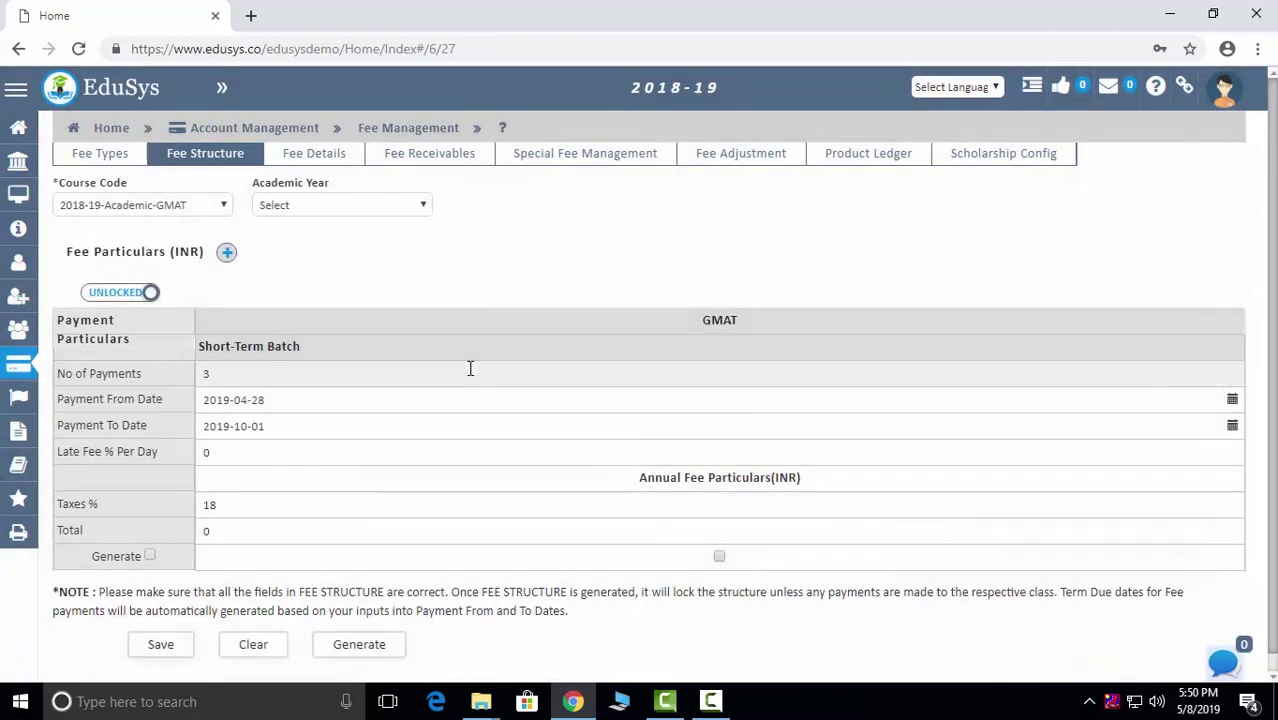
# - Edit No of Payments (typing 25, then backspacing) and head for Fee Details
pyautogui.scroll(-1, 469, 372)
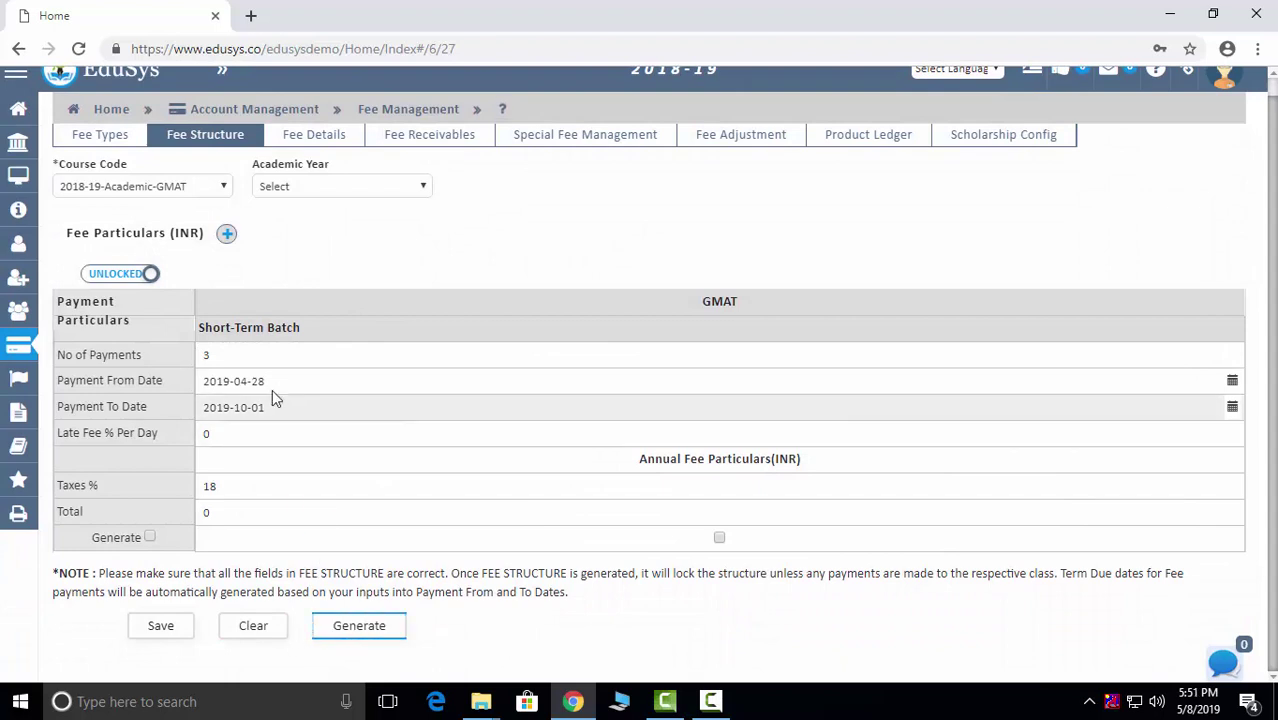
pyautogui.click(108, 354)
pyautogui.write('2')
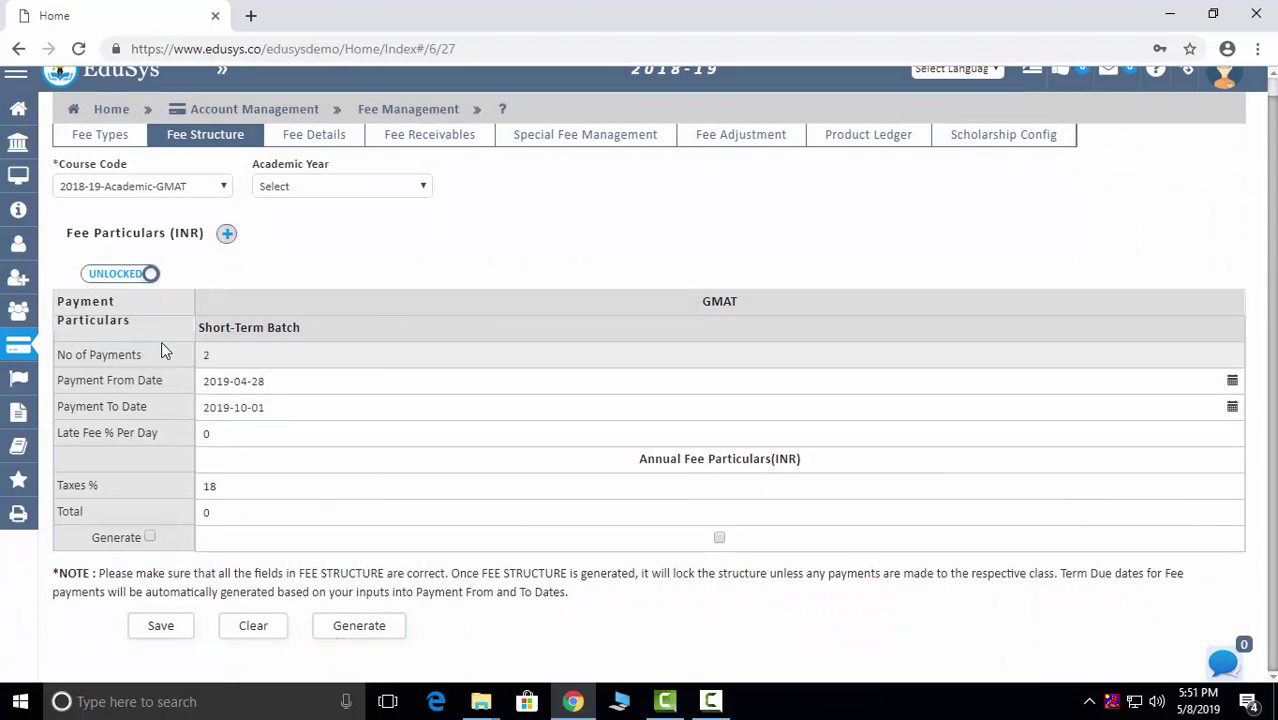
pyautogui.write('5')
pyautogui.press('BackSpace')
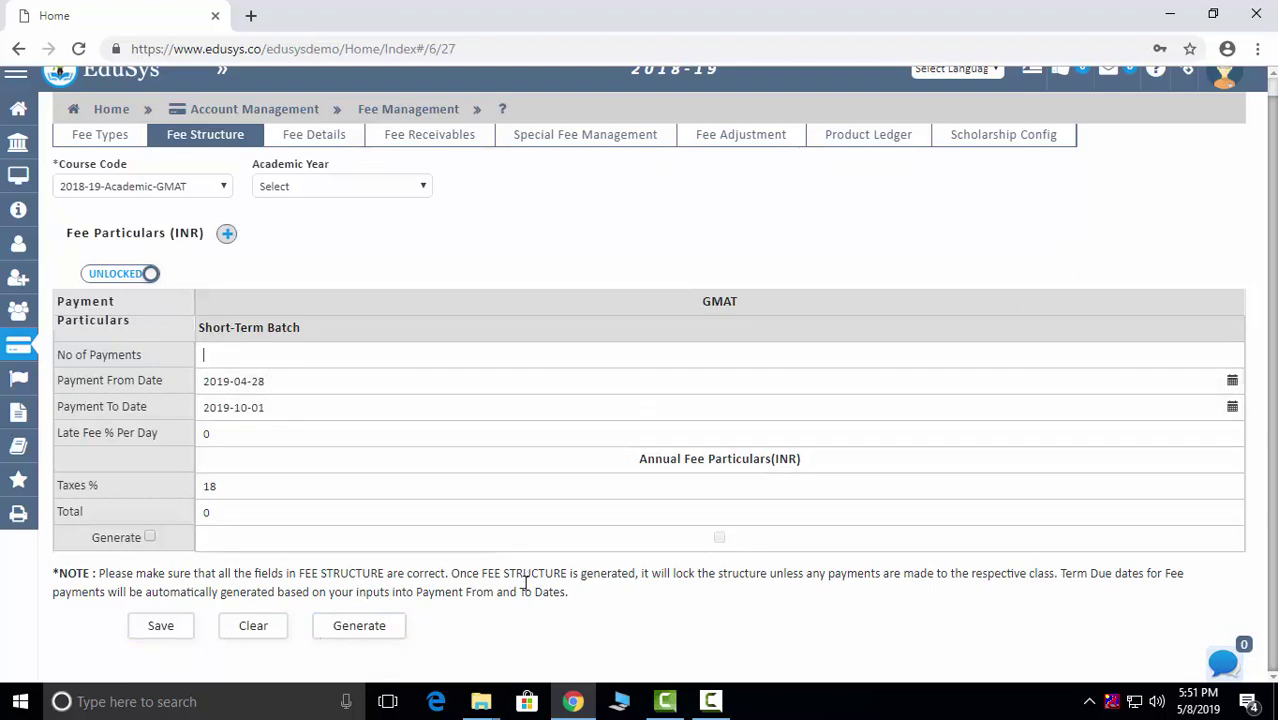
pyautogui.click(322, 138)
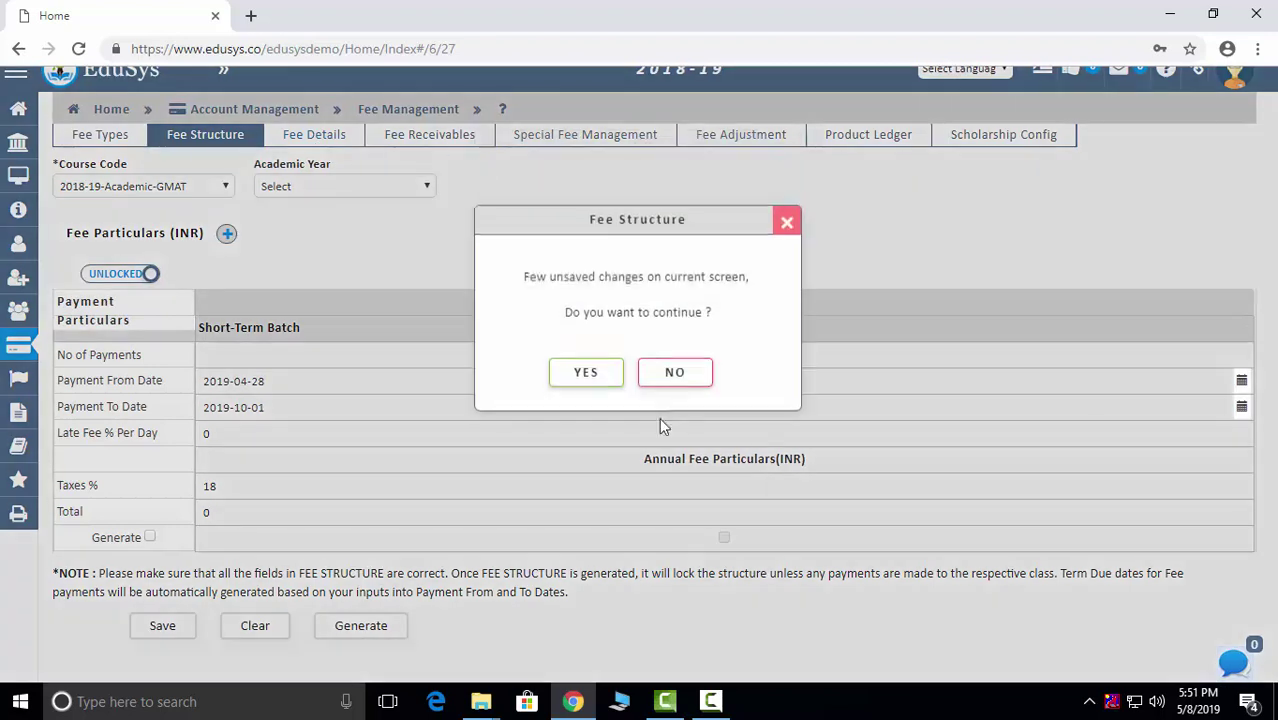
# - Try the Vocational-Beautician course for academic year 2020-21, finding no batches available
pyautogui.click(594, 372)
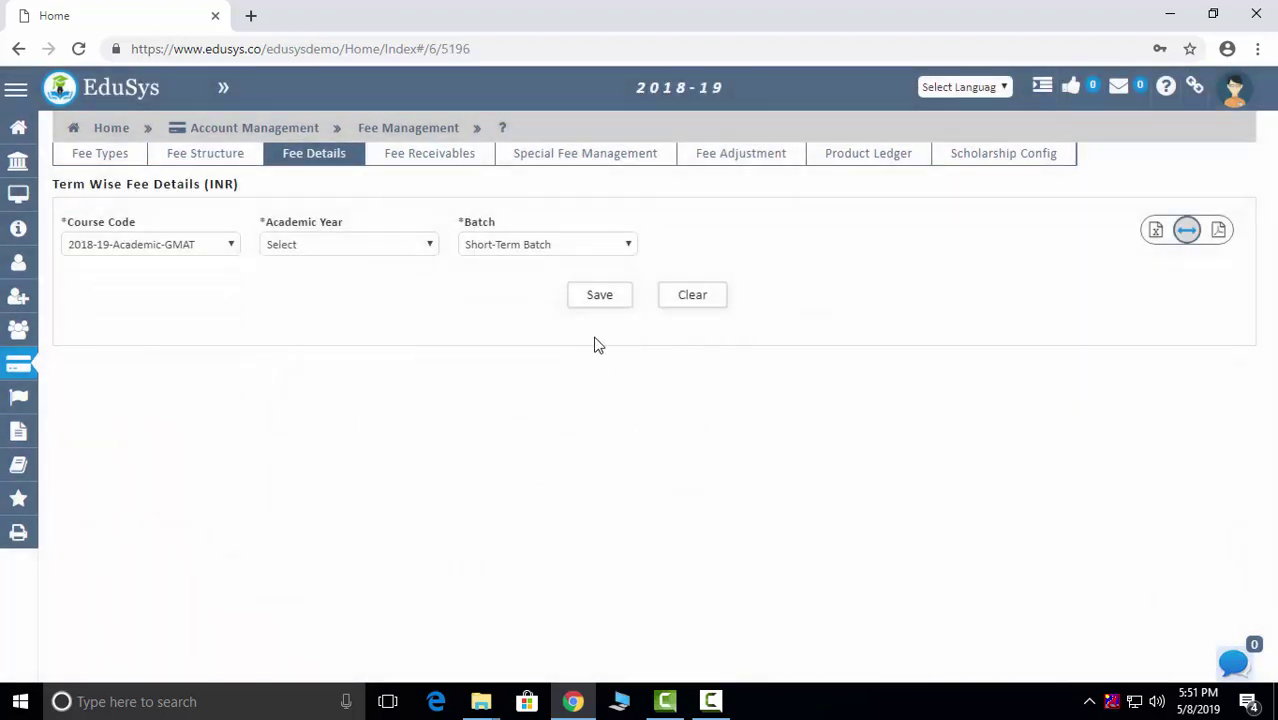
pyautogui.click(200, 244)
pyautogui.click(185, 265)
pyautogui.click(272, 246)
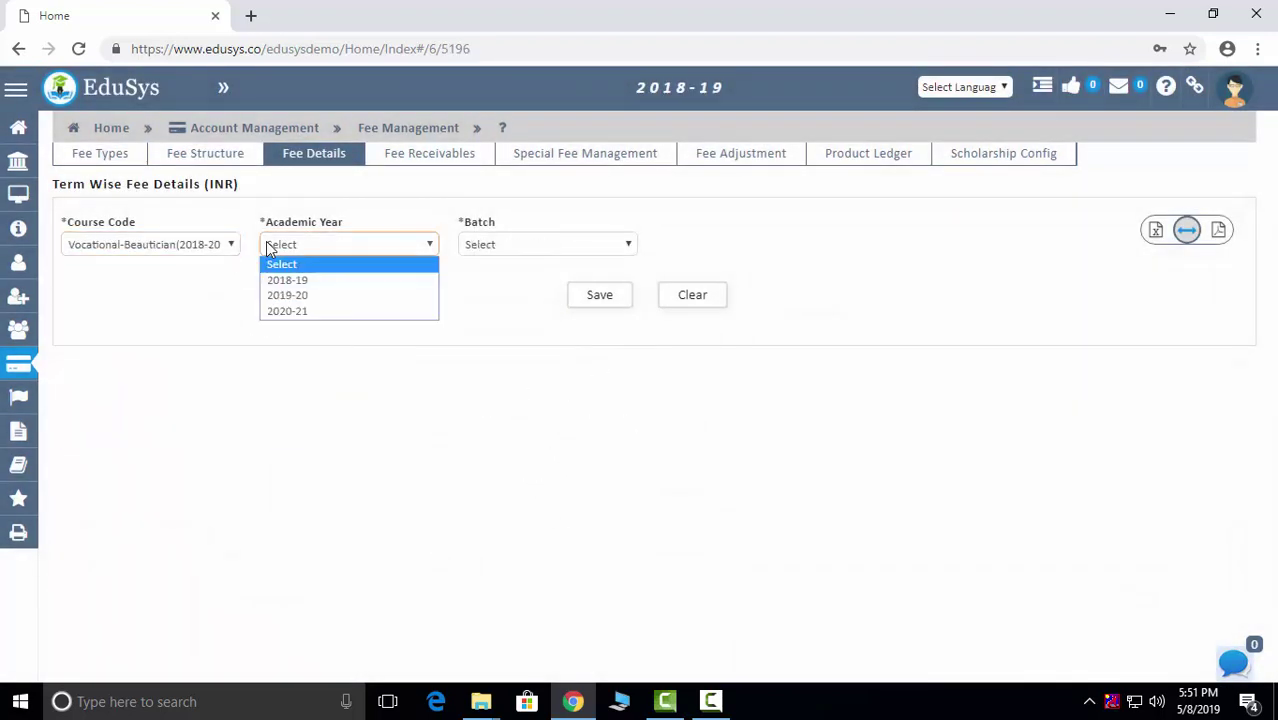
pyautogui.click(290, 311)
pyautogui.click(502, 246)
pyautogui.click(476, 265)
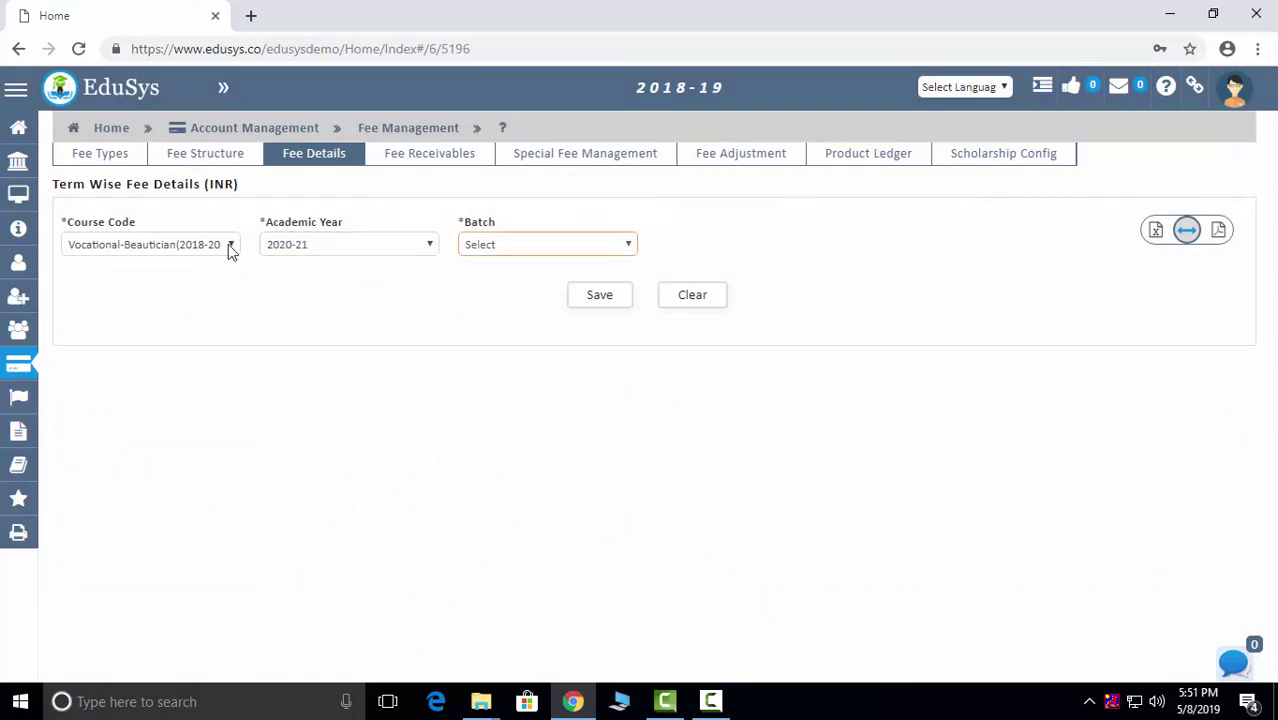
# - Select the 2018-19-Short-Term Regular Course-NEET course and check its batches for 2019-20 and 2018-19
pyautogui.click(230, 246)
pyautogui.click(185, 388)
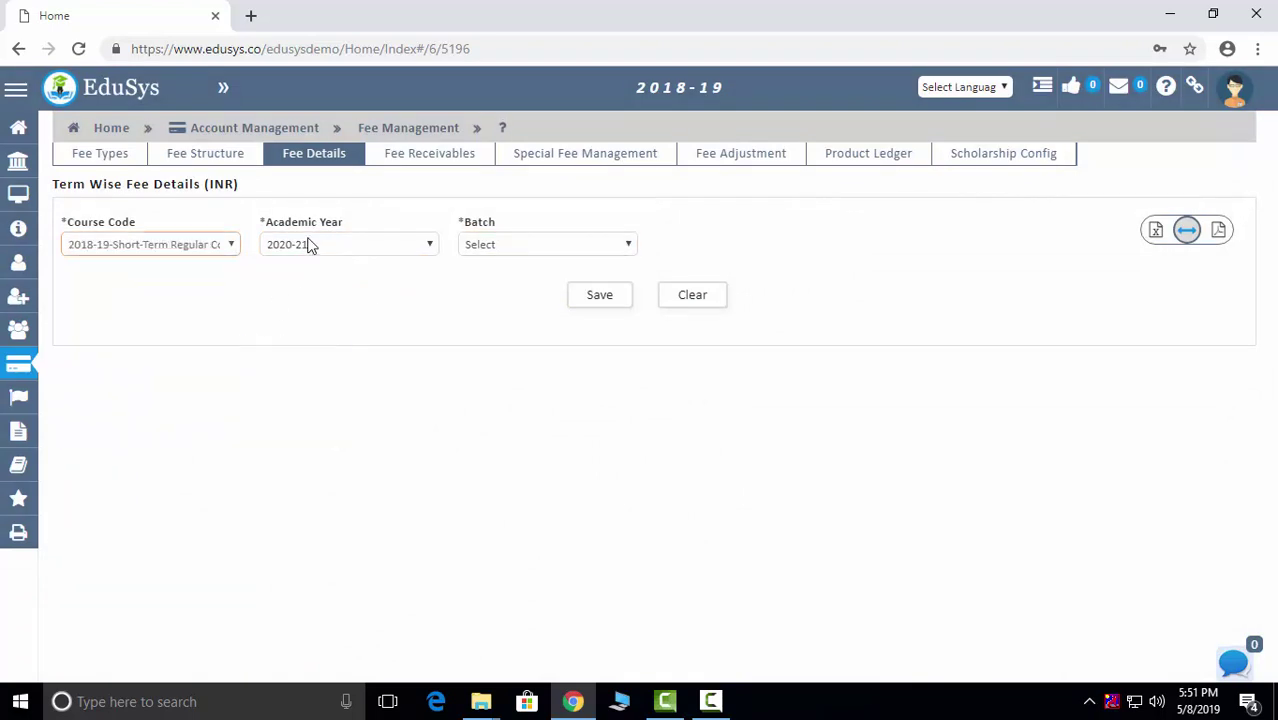
pyautogui.click(310, 245)
pyautogui.click(305, 280)
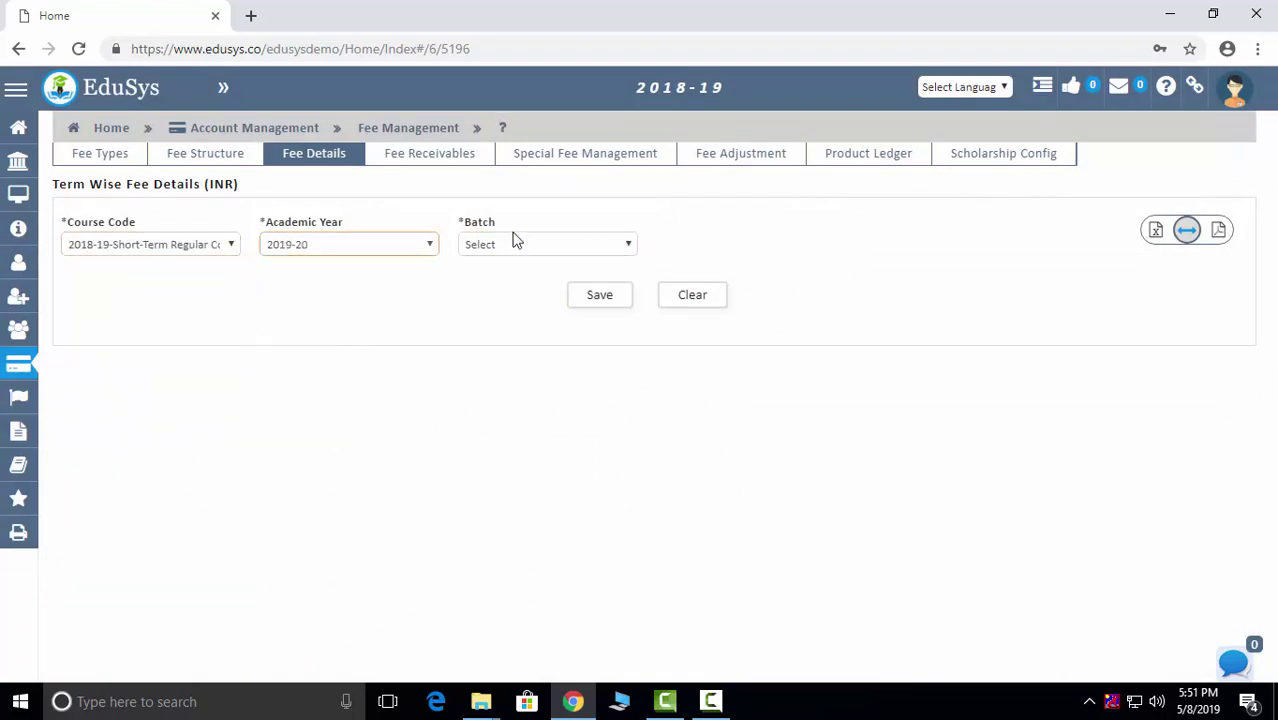
pyautogui.click(513, 242)
pyautogui.click(482, 268)
pyautogui.click(342, 240)
pyautogui.click(310, 265)
pyautogui.click(485, 245)
pyautogui.click(482, 268)
# - Load the 2018-19 Short-Term Batch term fees (Term-1, Term-2 at 18,750.00), then go to Fee Receivables
pyautogui.click(211, 243)
pyautogui.click(348, 288)
pyautogui.click(324, 250)
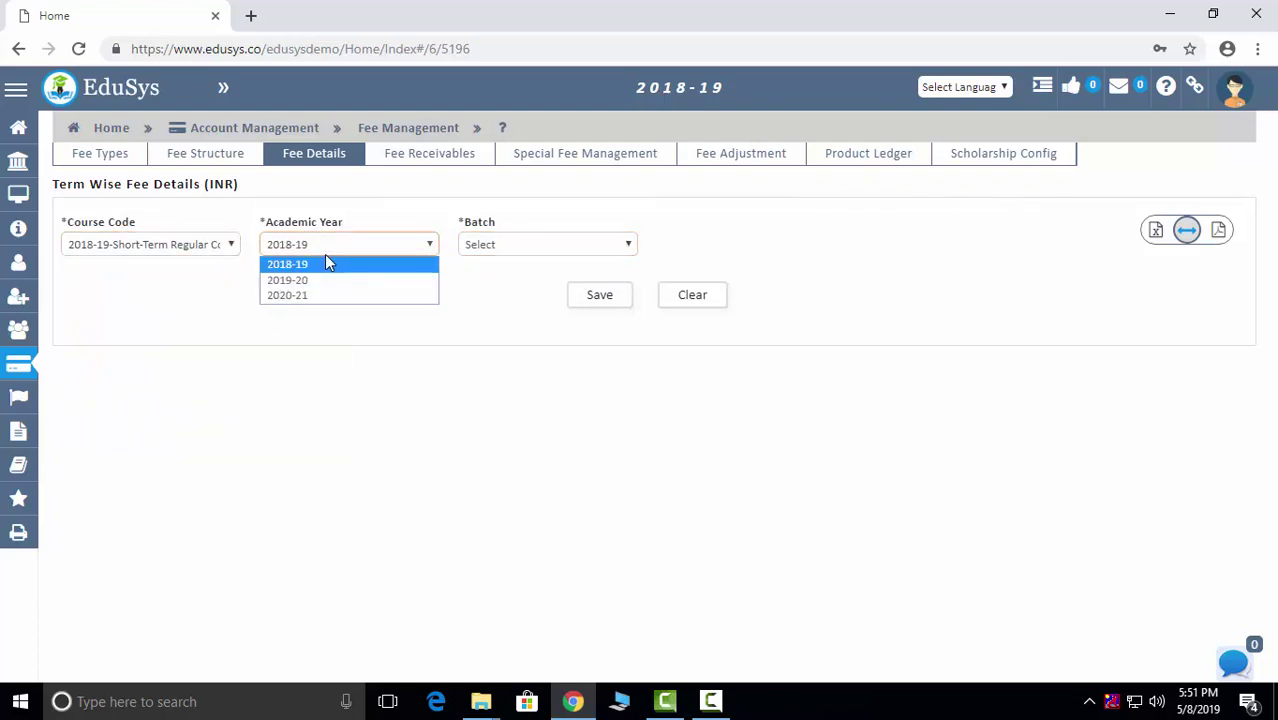
pyautogui.click(312, 280)
pyautogui.click(516, 252)
pyautogui.click(343, 250)
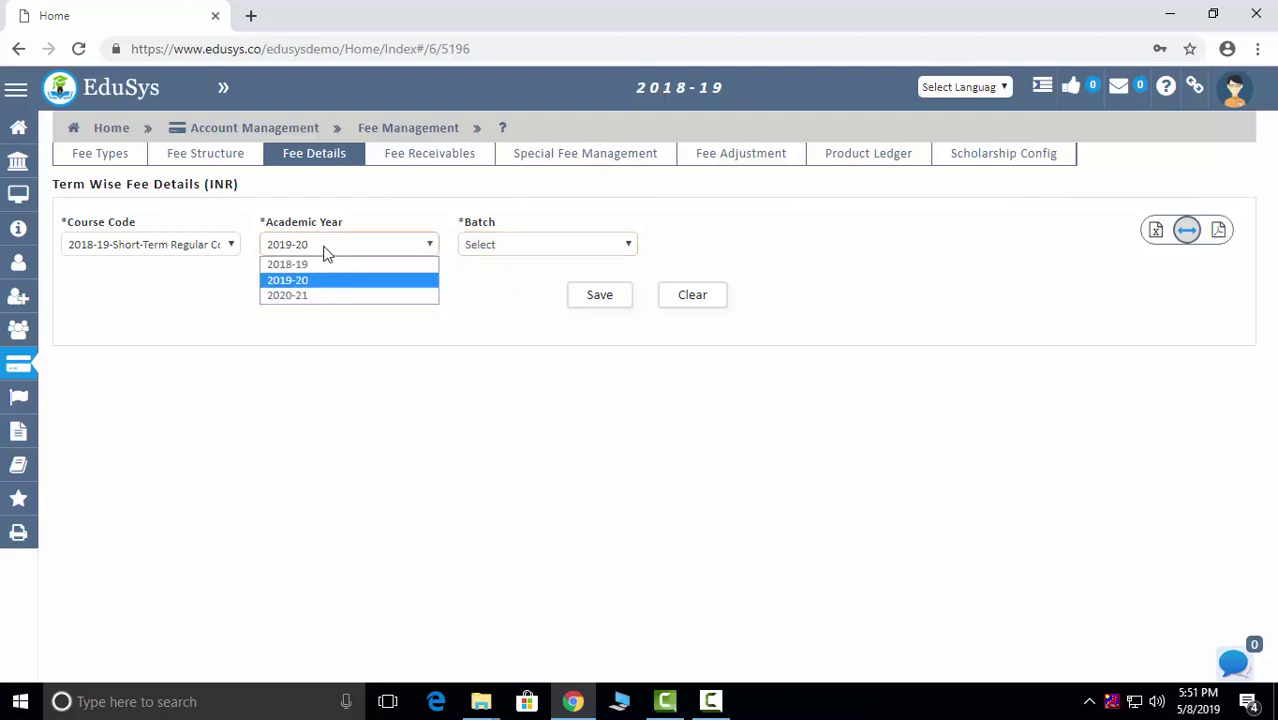
pyautogui.click(340, 262)
pyautogui.click(485, 245)
pyautogui.click(530, 278)
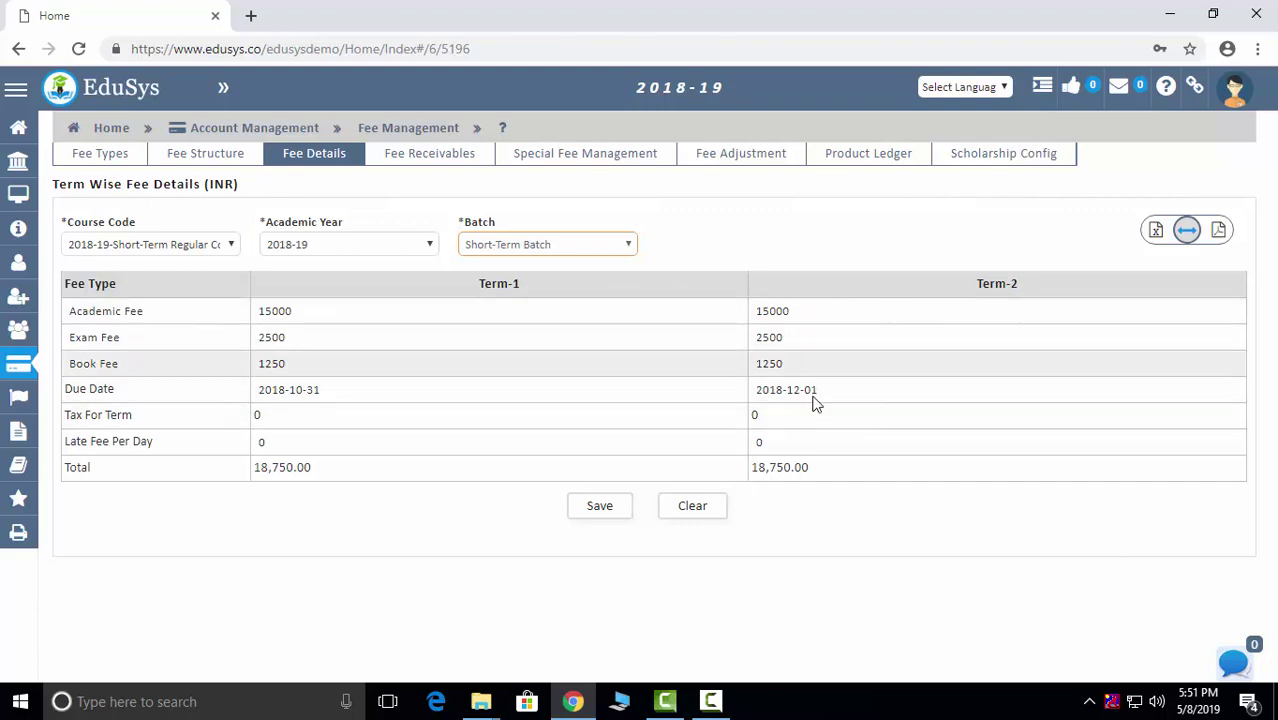
pyautogui.click(445, 157)
pyautogui.click(605, 372)
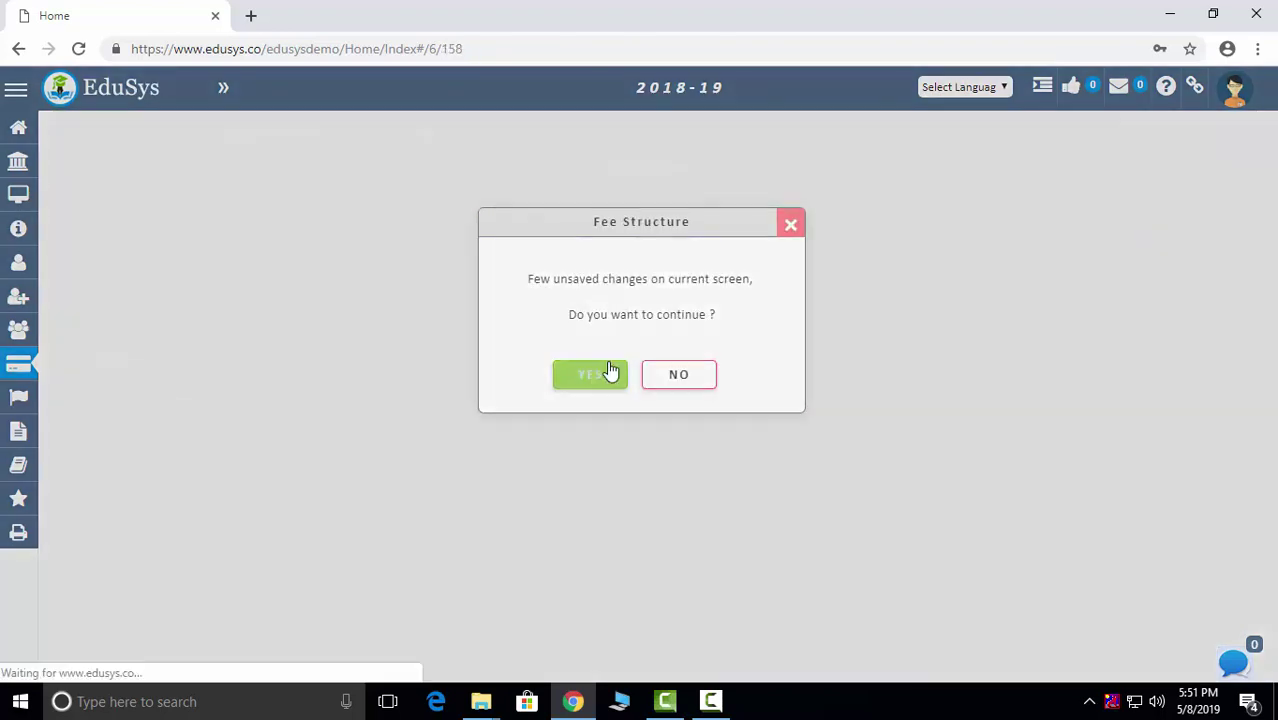
# - Filter receivables to the Vocational-Beautician course, 1stYear batch, section 001, and check fee types
pyautogui.click(216, 205)
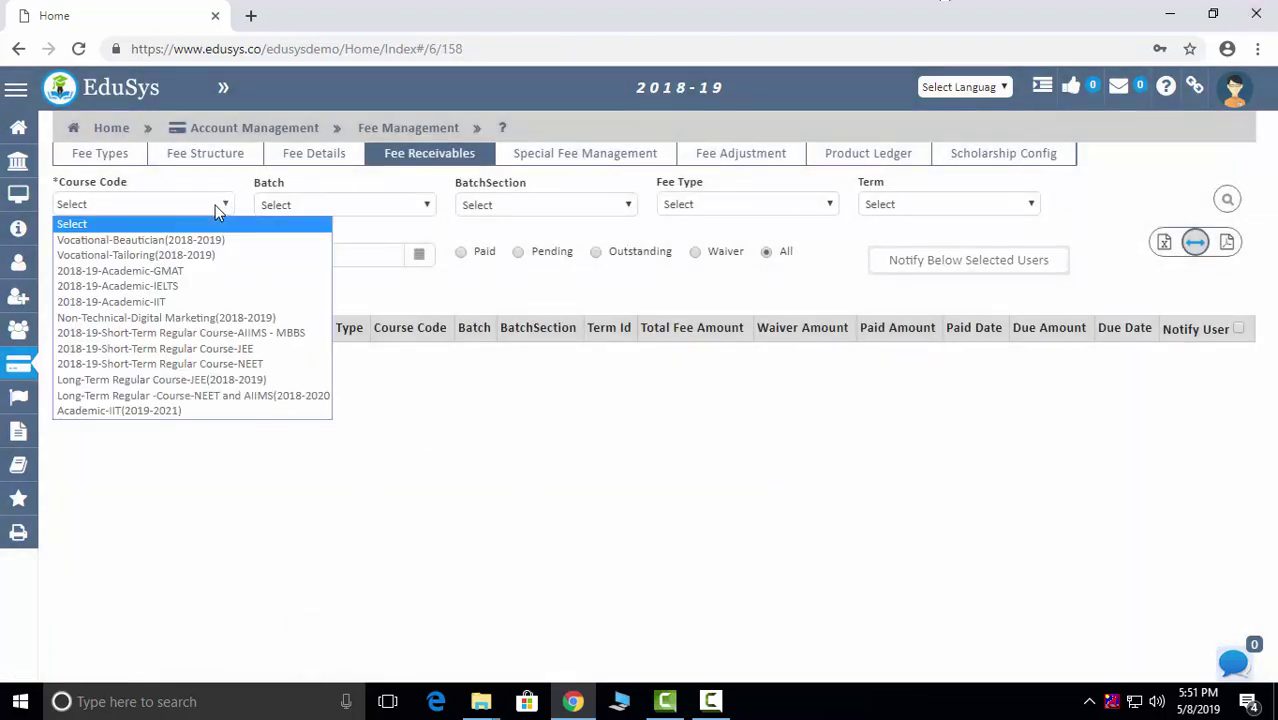
pyautogui.click(210, 238)
pyautogui.click(392, 206)
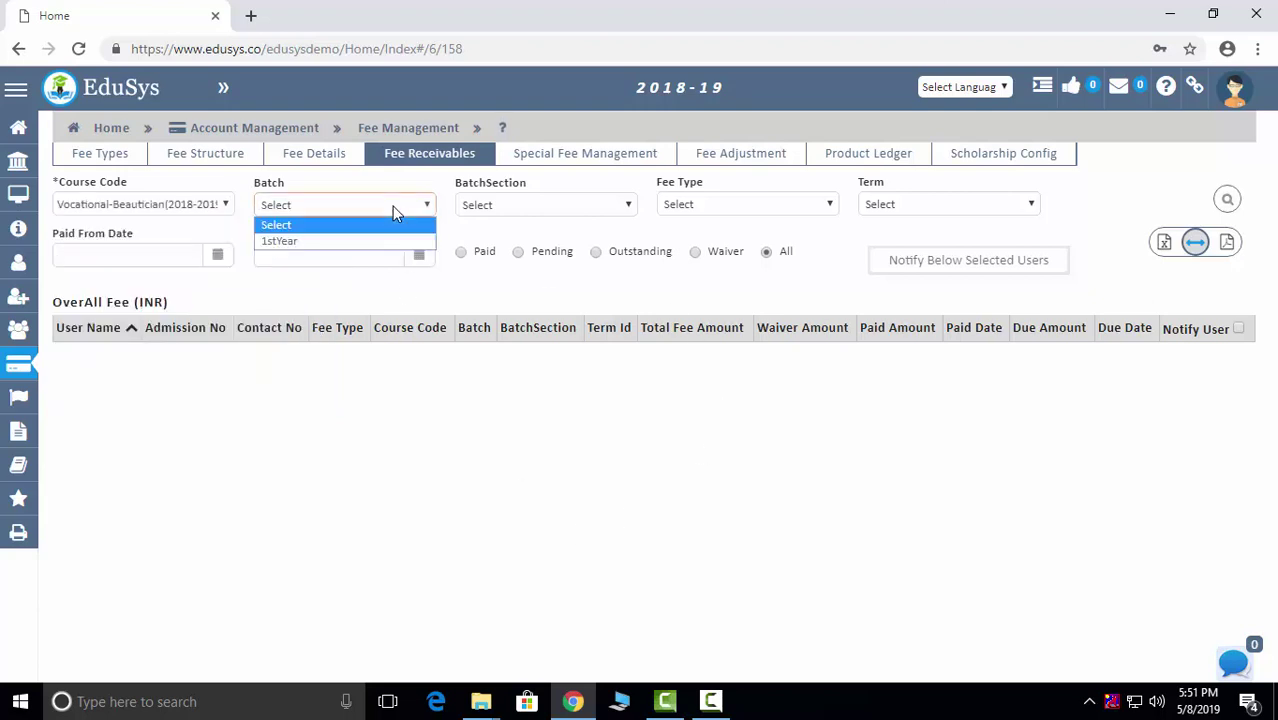
pyautogui.click(400, 240)
pyautogui.click(520, 206)
pyautogui.click(510, 240)
pyautogui.click(717, 200)
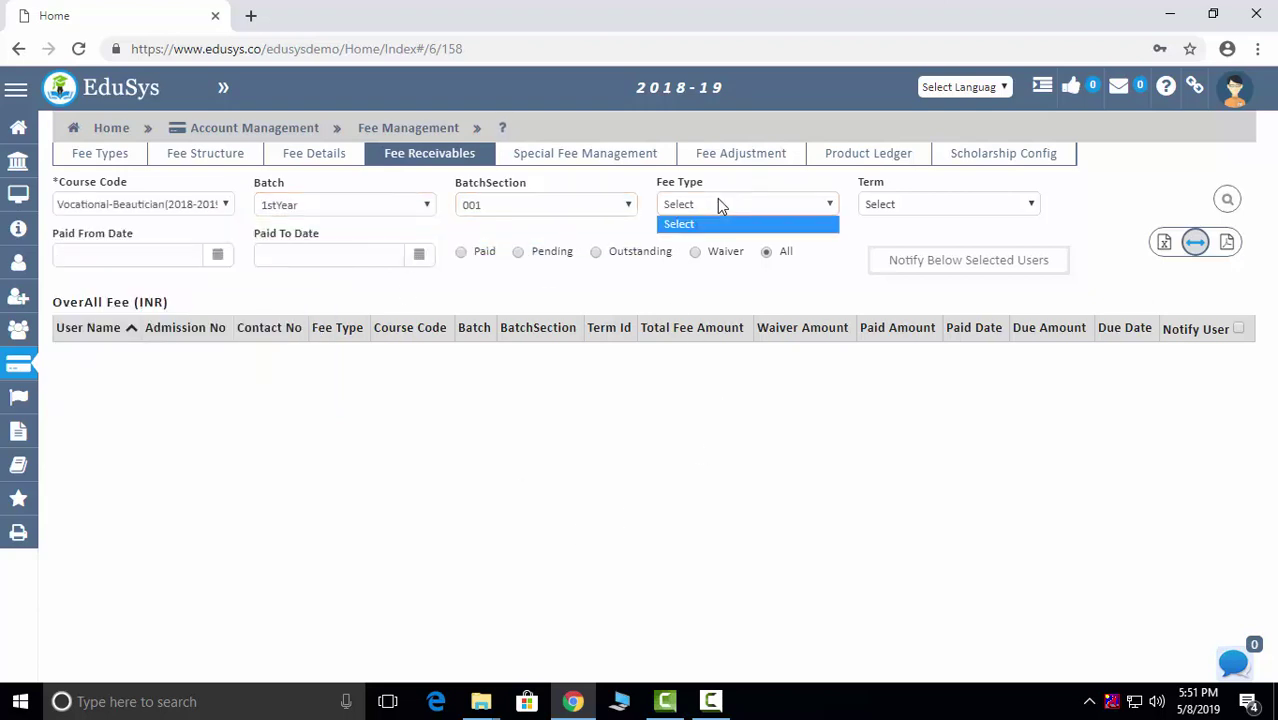
# - Switch to the NEET short-term course and view its paid, outstanding and waived fees
pyautogui.click(214, 204)
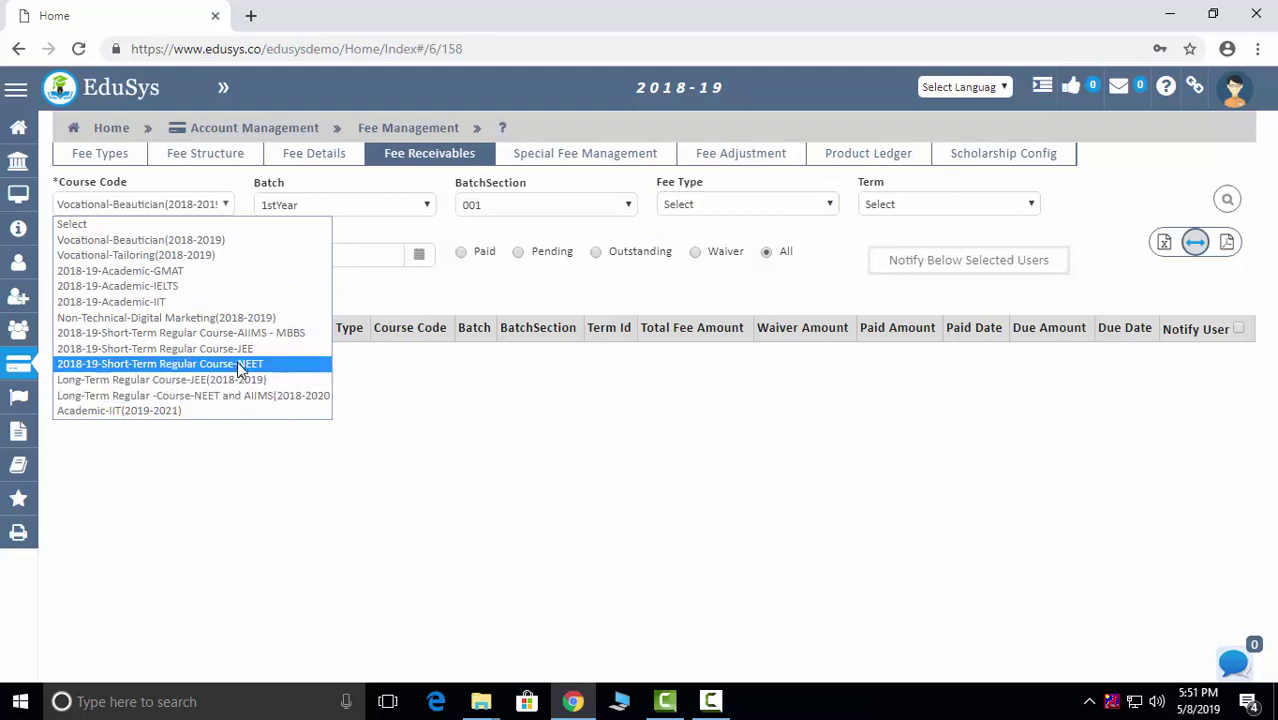
pyautogui.click(240, 364)
pyautogui.scroll(-2, 1025, 497)
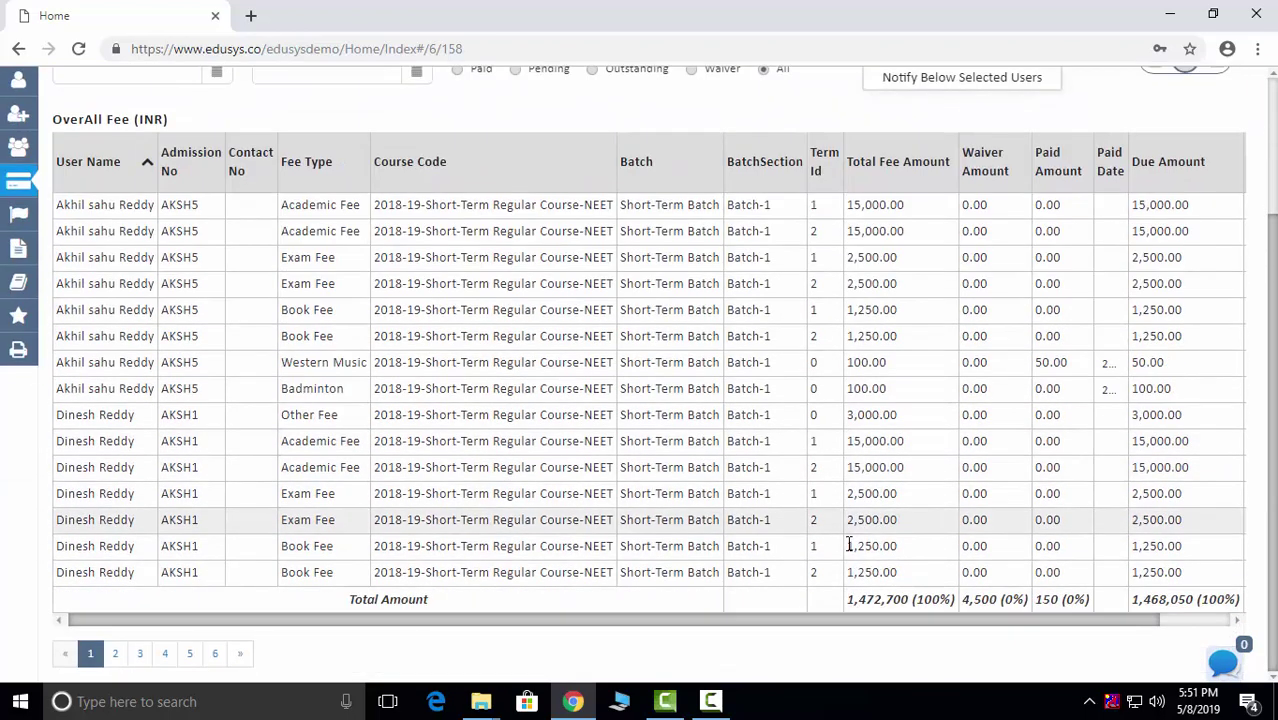
pyautogui.scroll(2, 607, 196)
pyautogui.scroll(1, 607, 196)
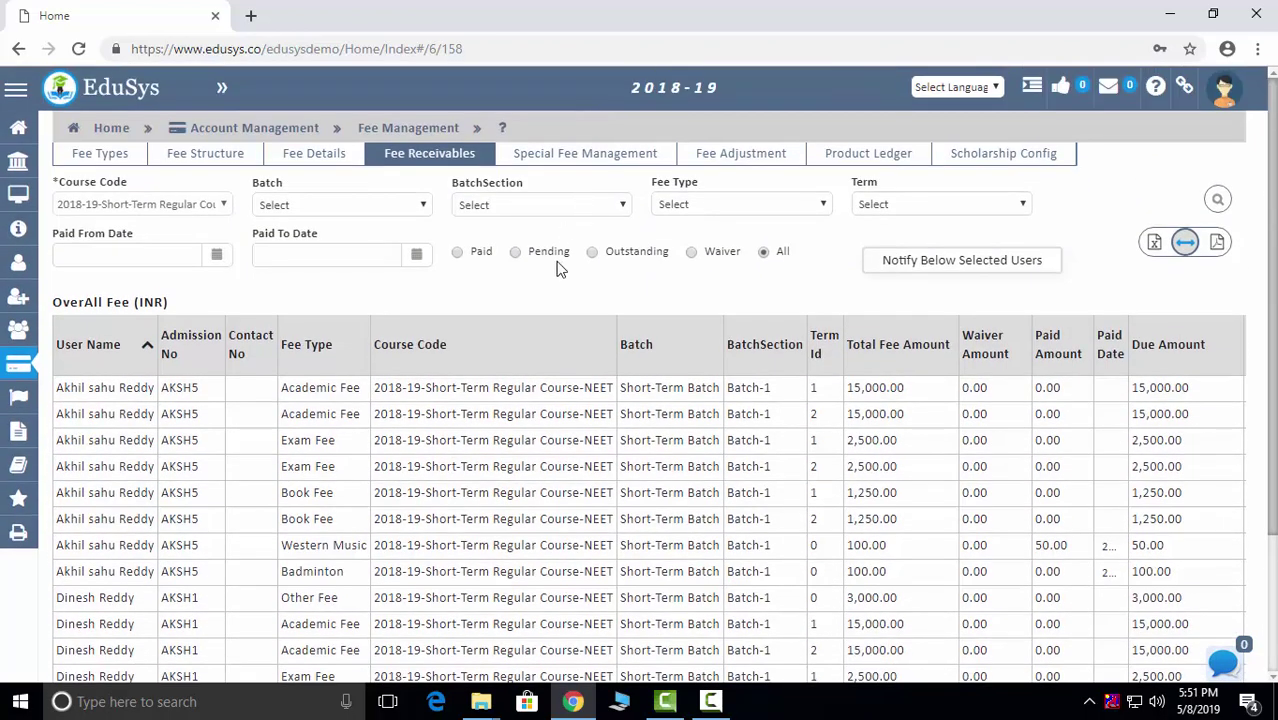
pyautogui.click(474, 255)
pyautogui.click(597, 253)
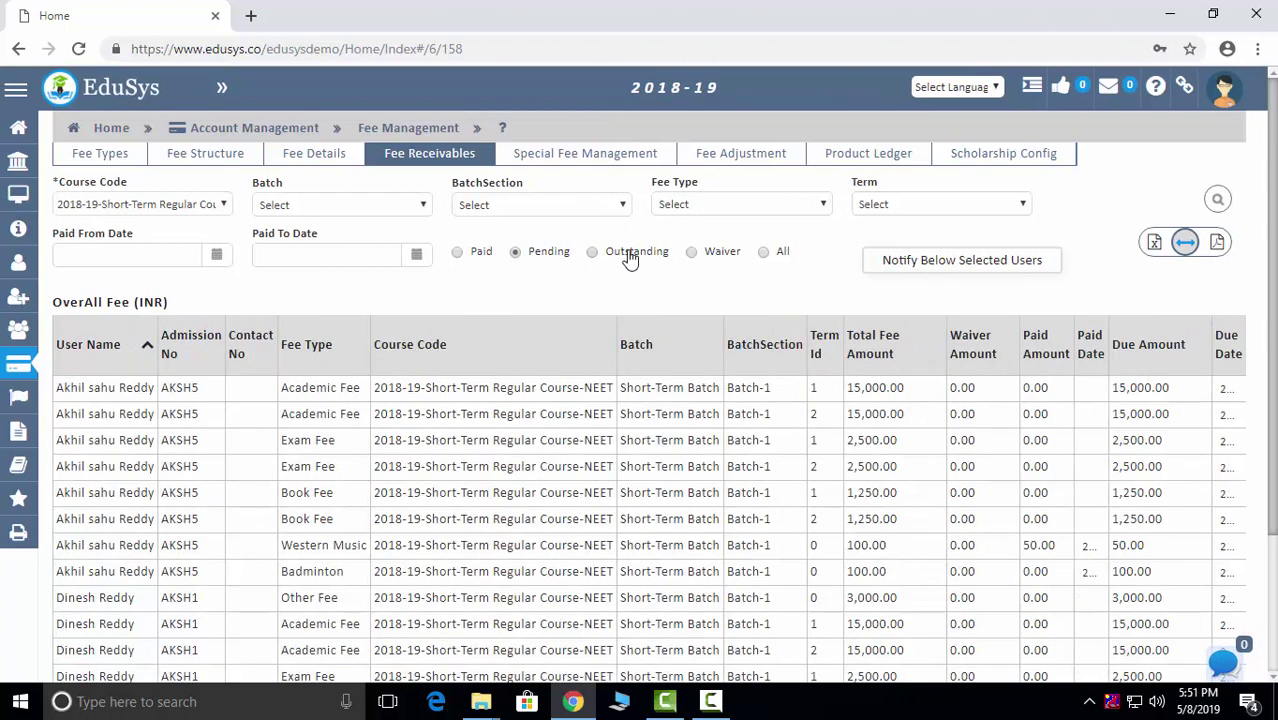
pyautogui.click(714, 259)
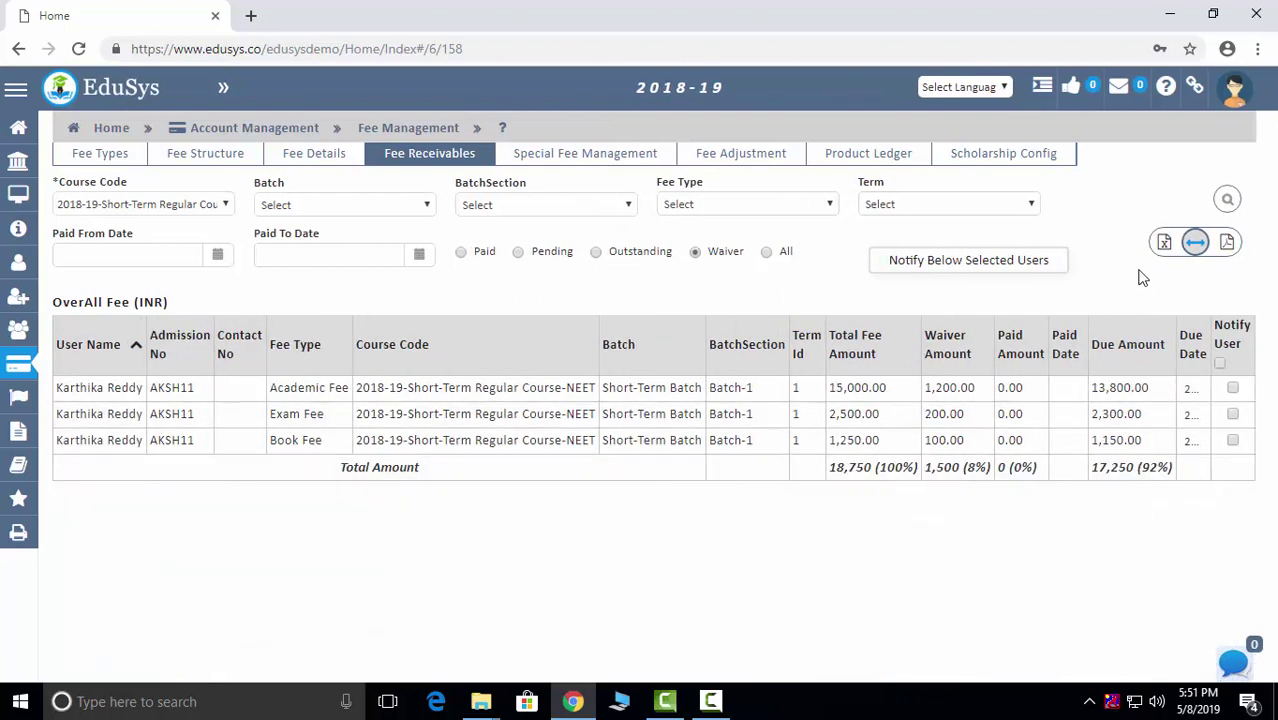
# - Open and dismiss the fee notification, then move to Special Fee Management
pyautogui.click(984, 266)
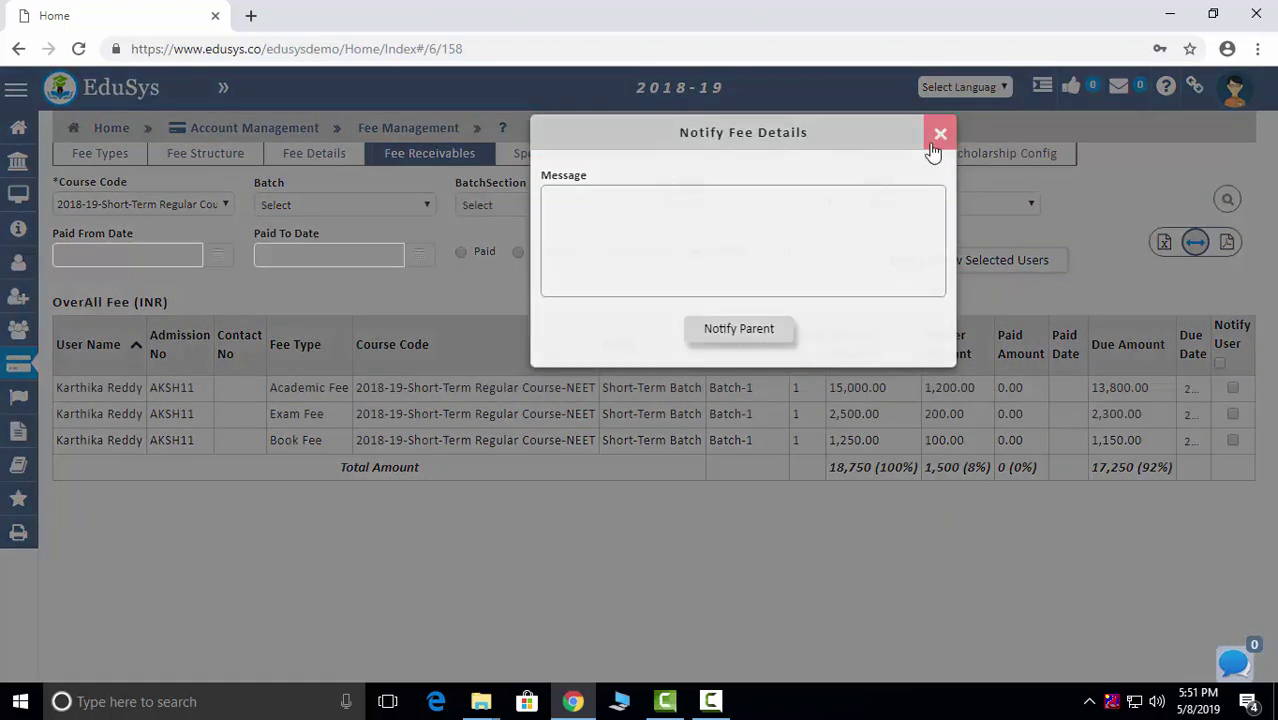
pyautogui.click(939, 135)
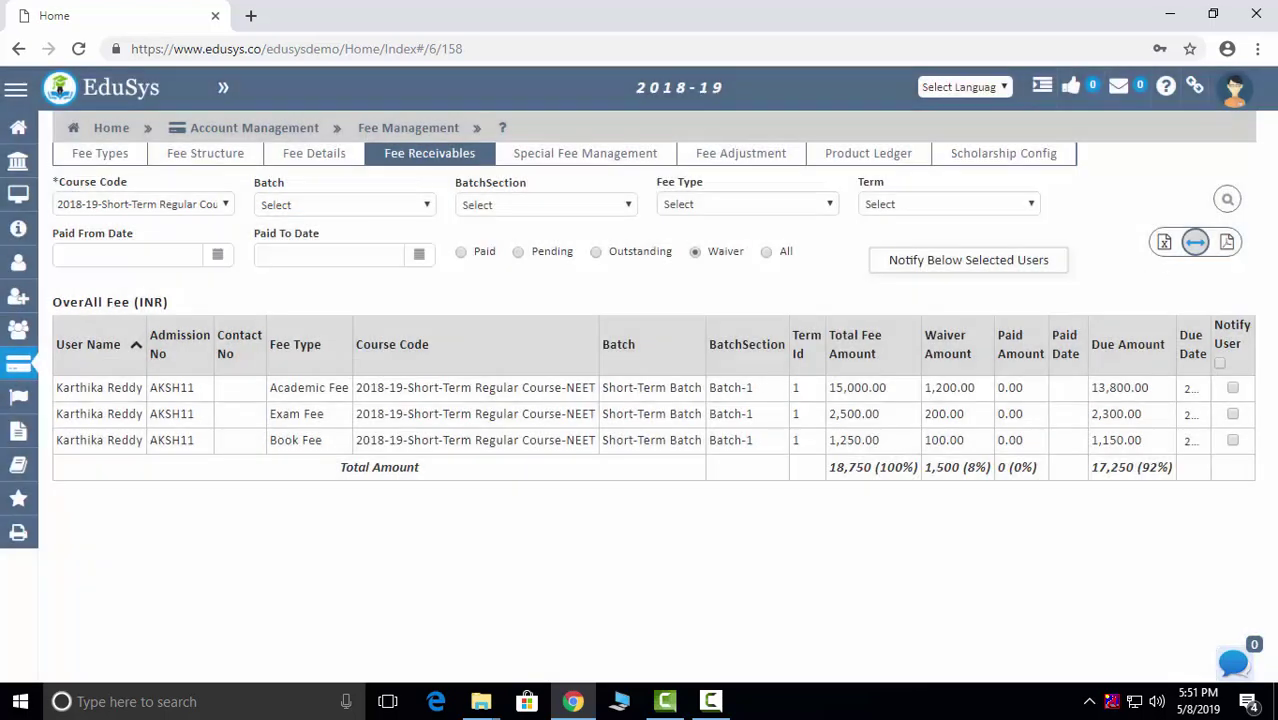
pyautogui.click(547, 158)
pyautogui.click(600, 370)
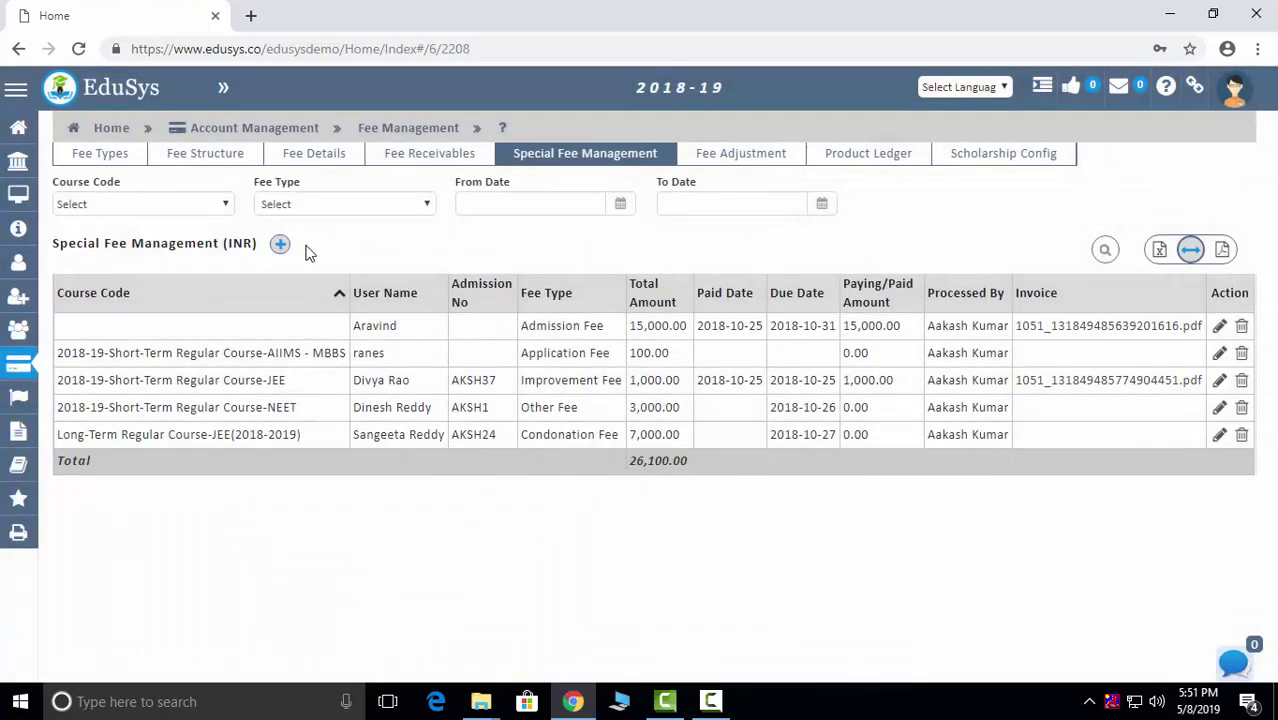
# - Preview the new special fee form and Fee Adjustment filters, then open the Product Ledger
pyautogui.click(281, 245)
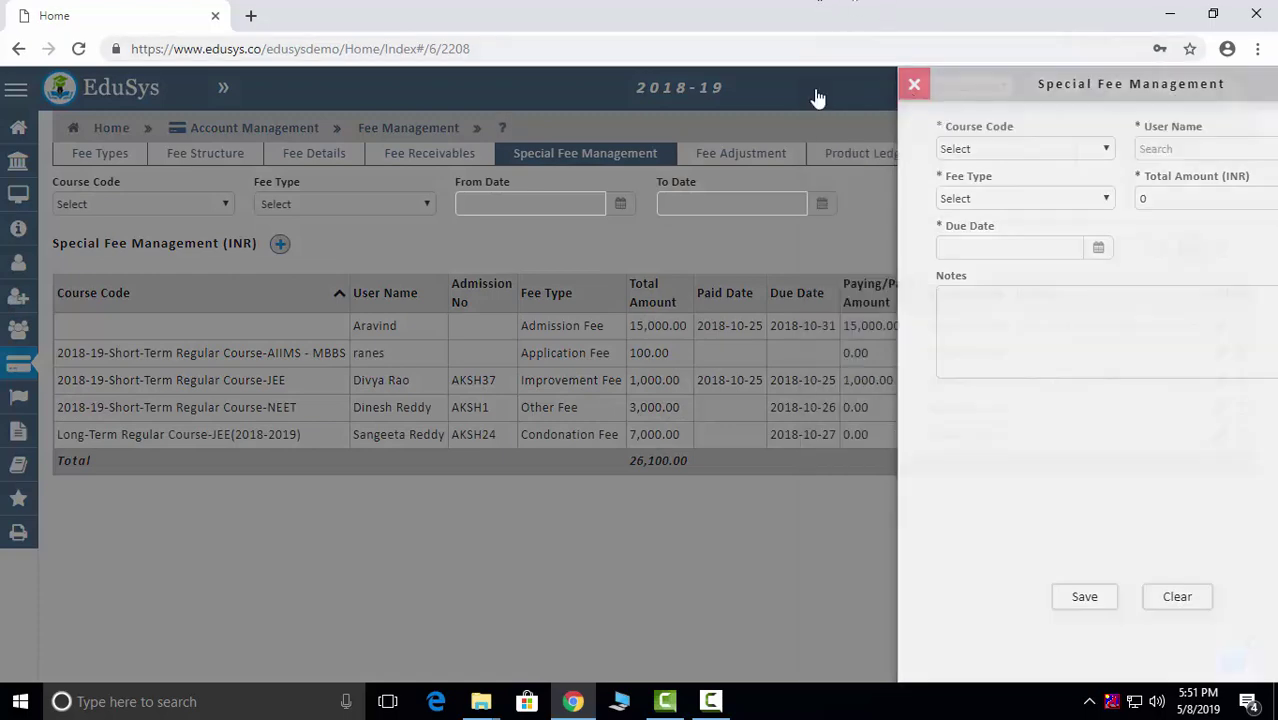
pyautogui.click(826, 84)
pyautogui.click(750, 154)
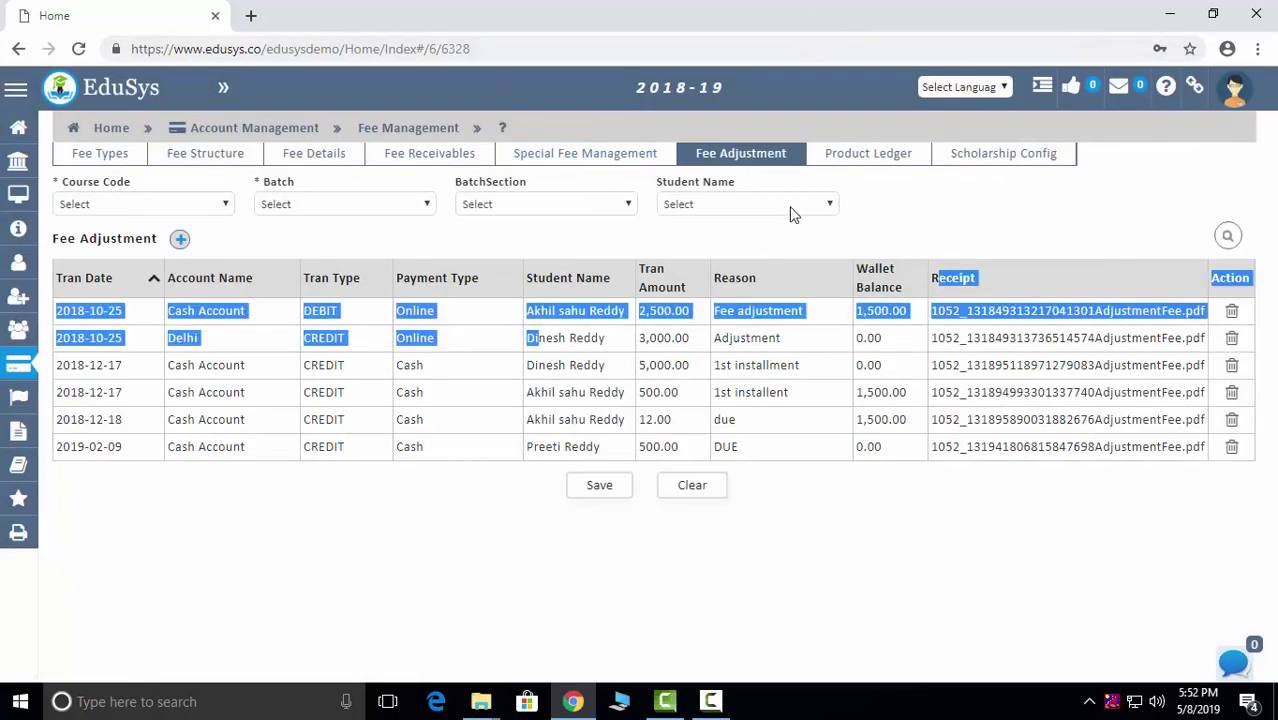
pyautogui.click(181, 239)
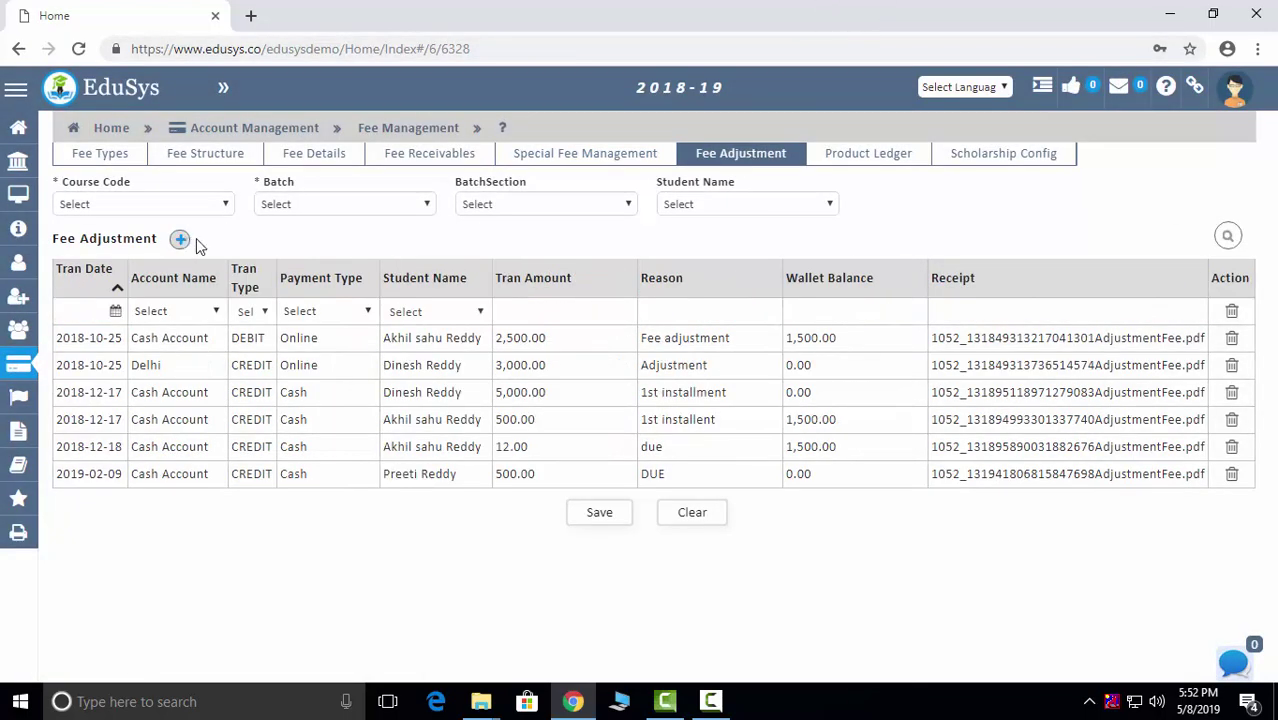
pyautogui.click(869, 156)
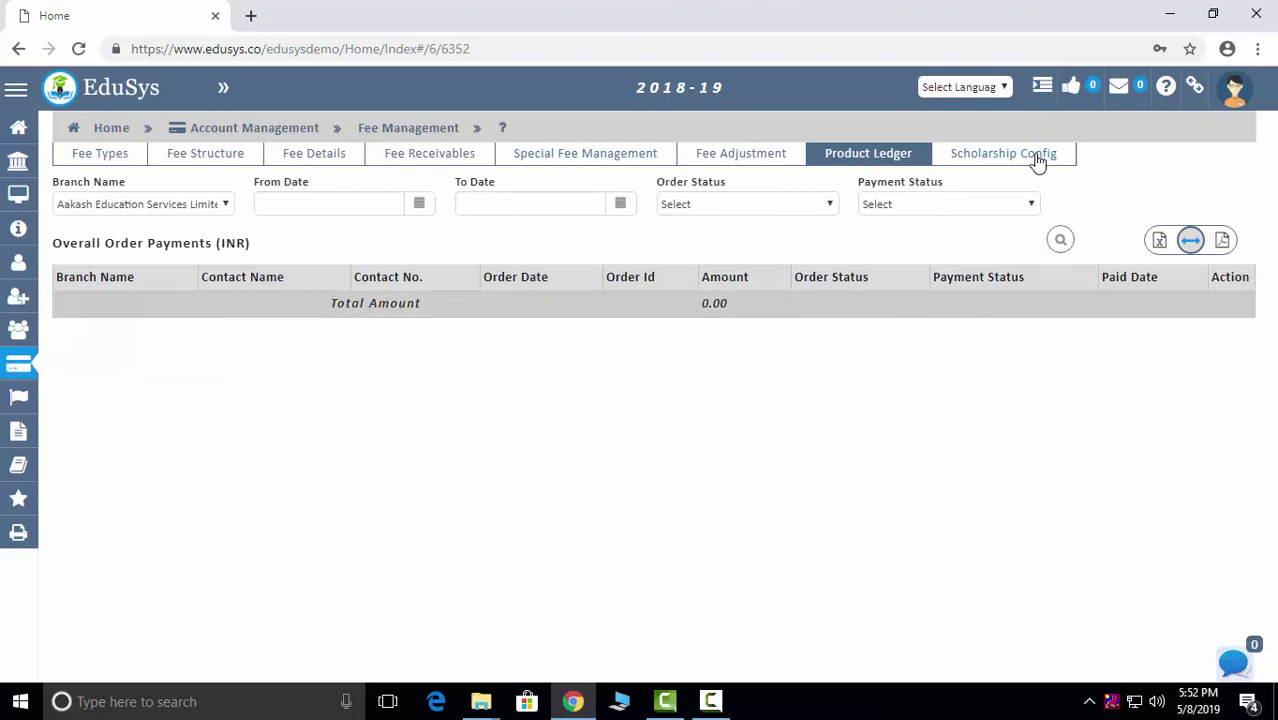
# - View the Scholarship Config tab, then go back to the Account Management tile page
pyautogui.click(973, 155)
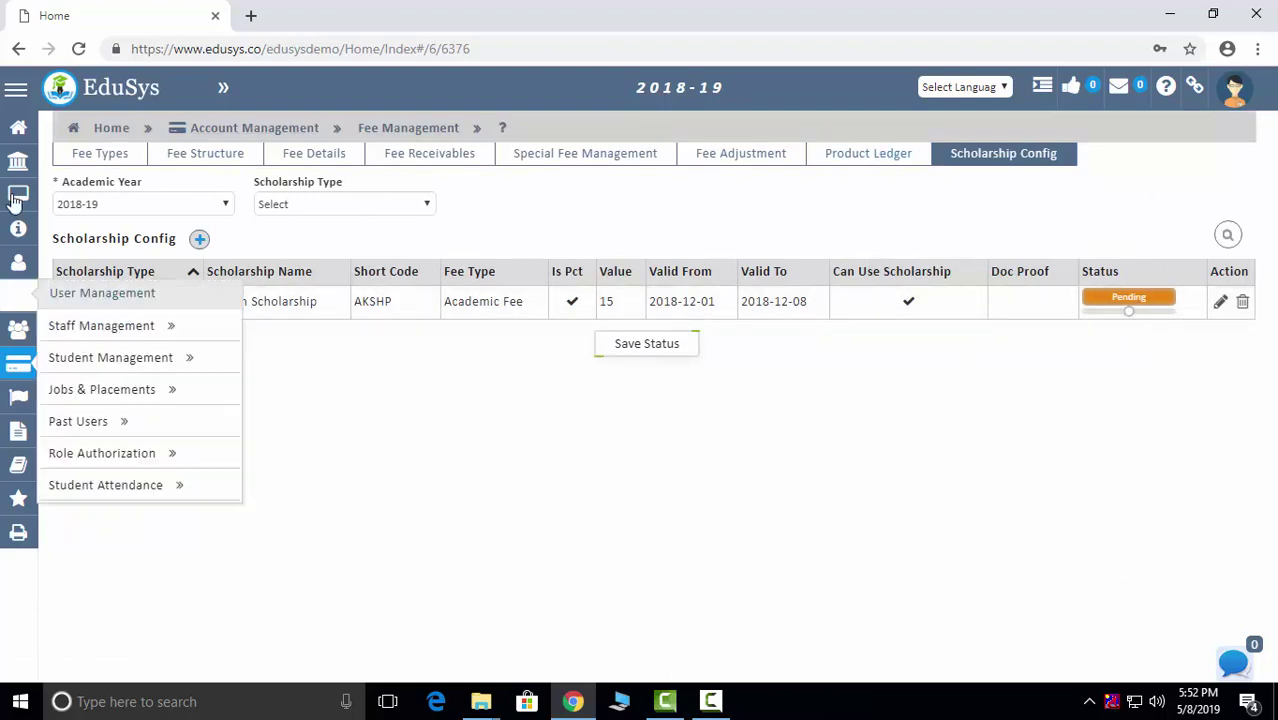
pyautogui.click(195, 128)
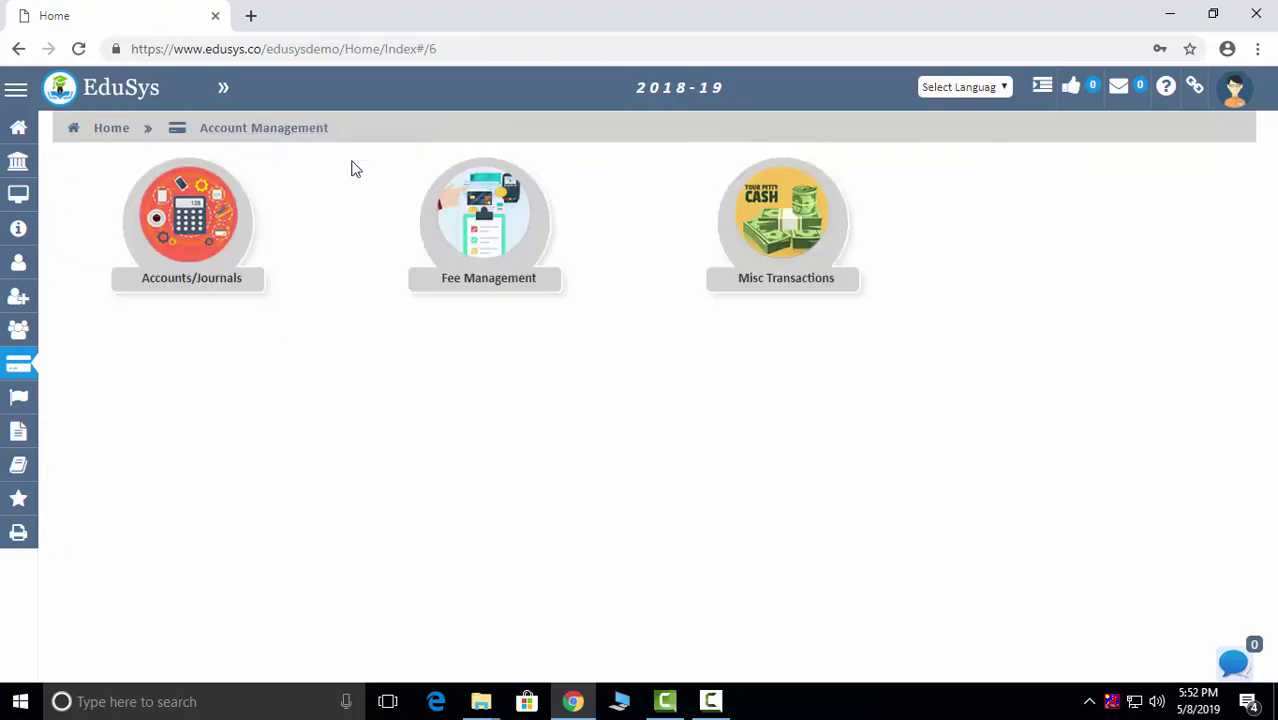
pyautogui.click(782, 218)
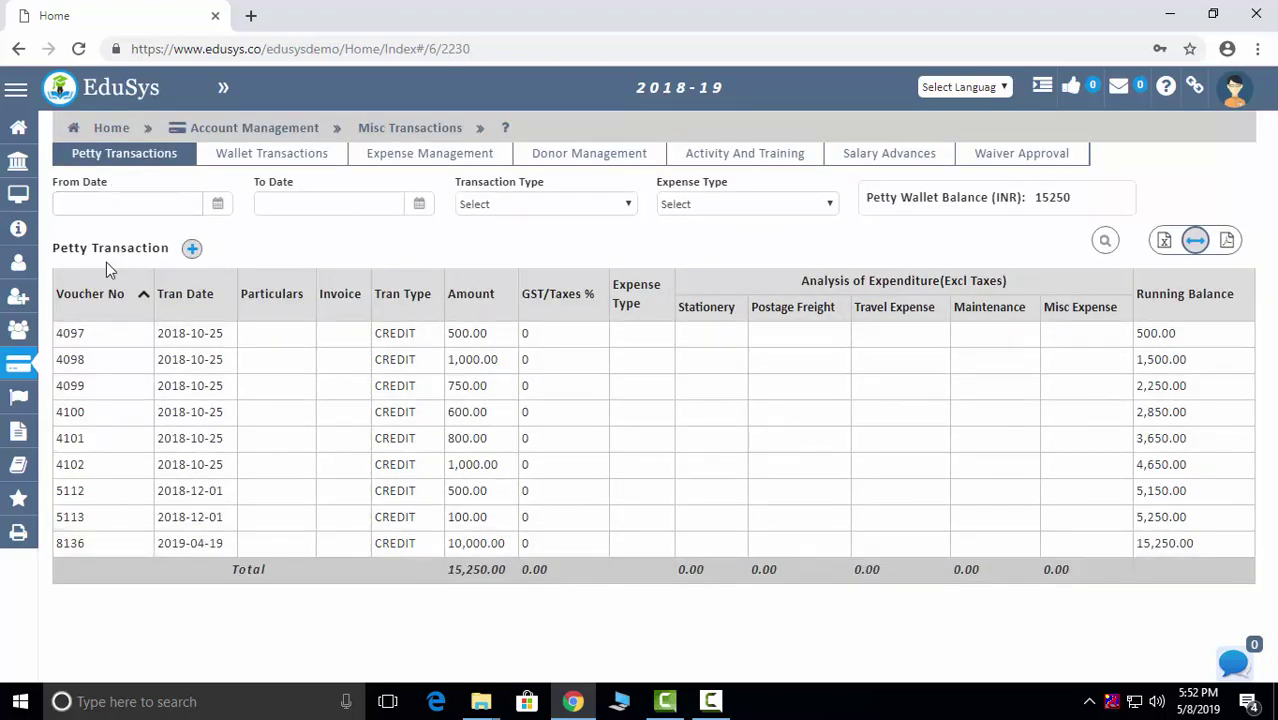
pyautogui.click(191, 250)
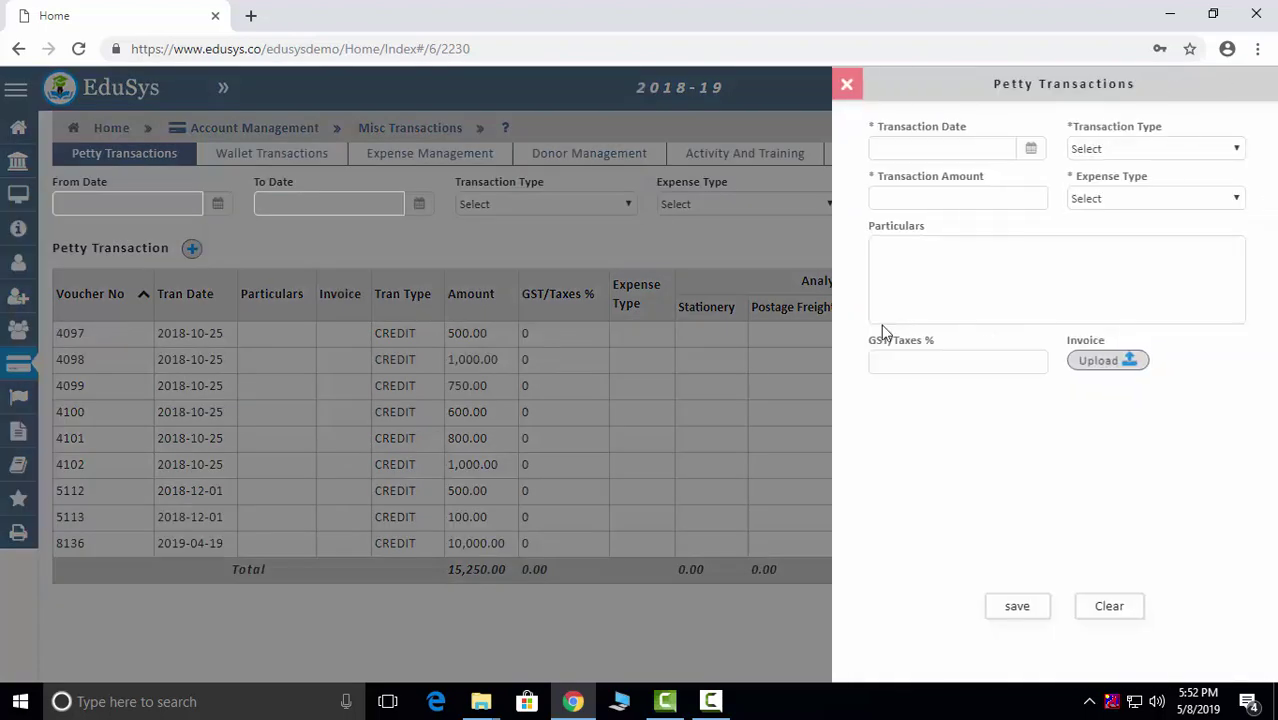
pyautogui.click(1187, 148)
pyautogui.click(1098, 245)
pyautogui.click(1100, 200)
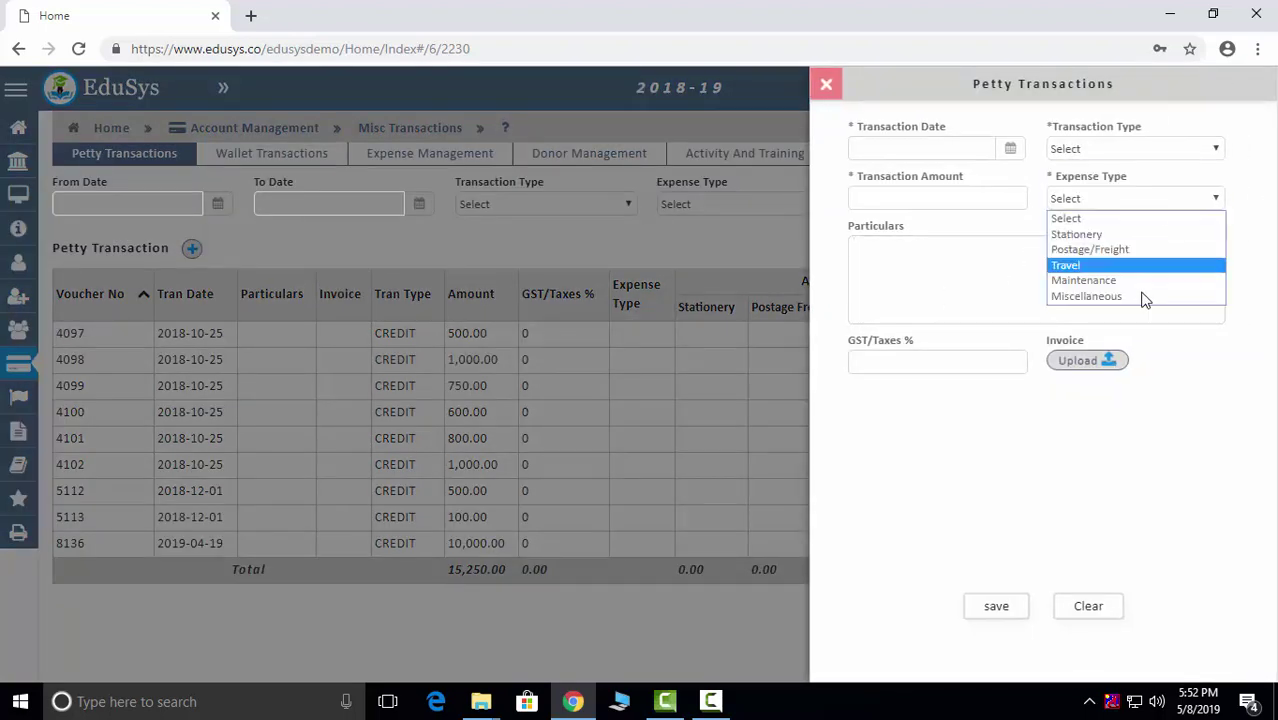
pyautogui.click(730, 99)
pyautogui.click(730, 99)
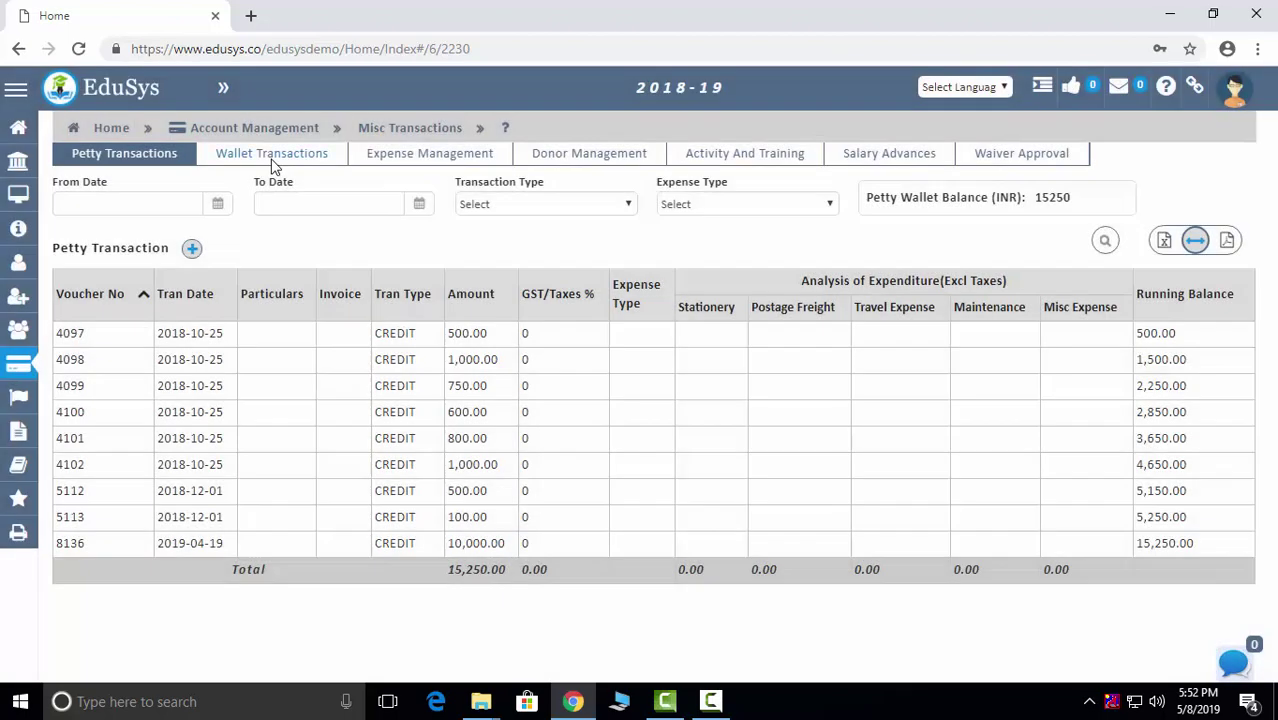
pyautogui.click(372, 158)
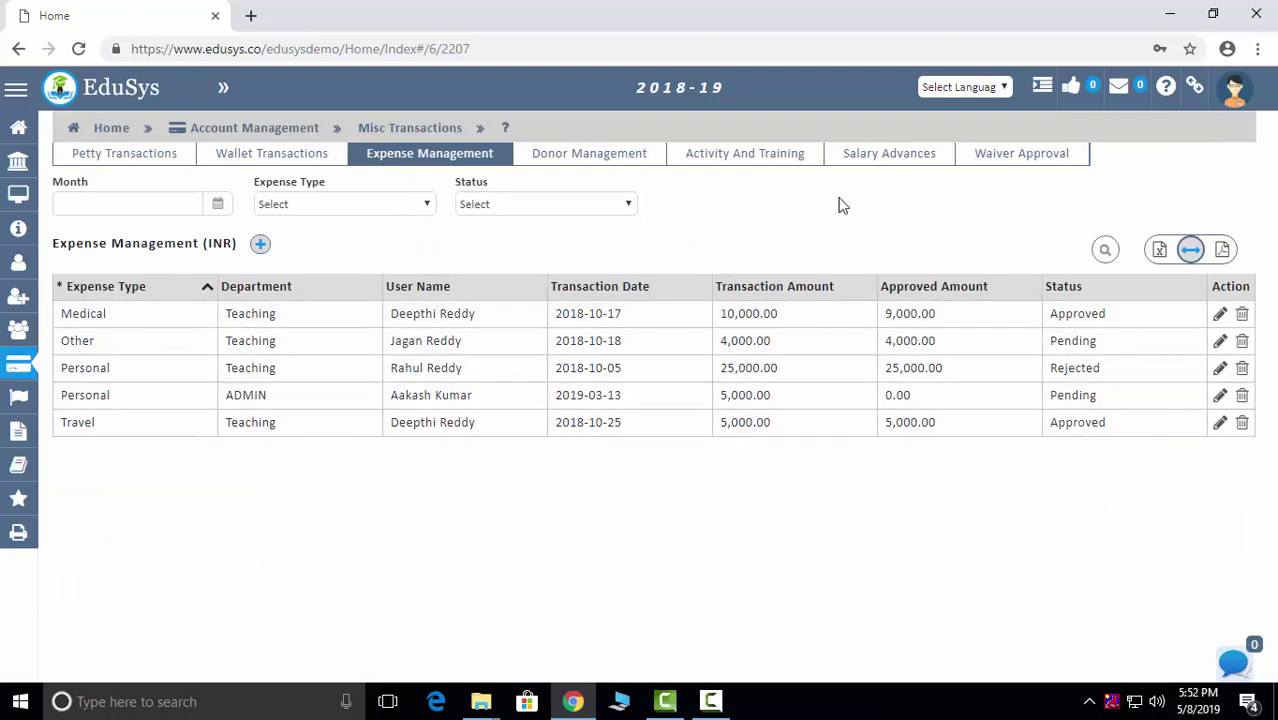
pyautogui.click(1220, 313)
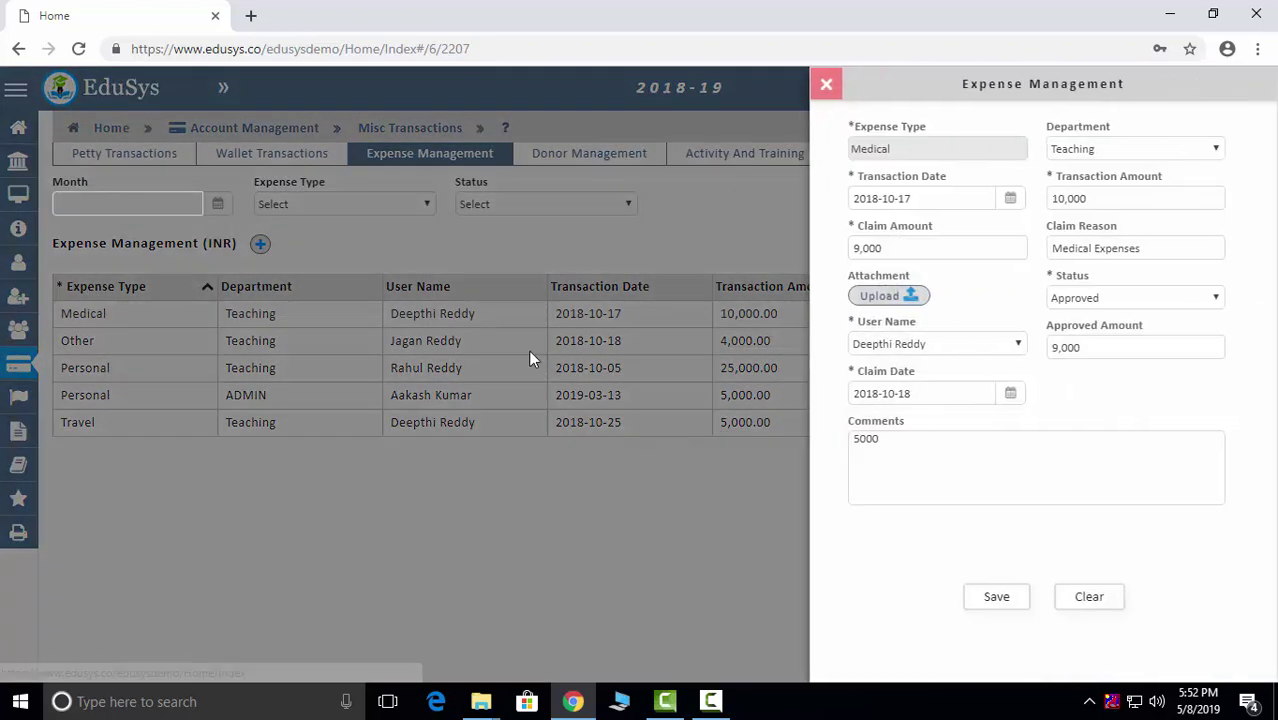
pyautogui.click(818, 88)
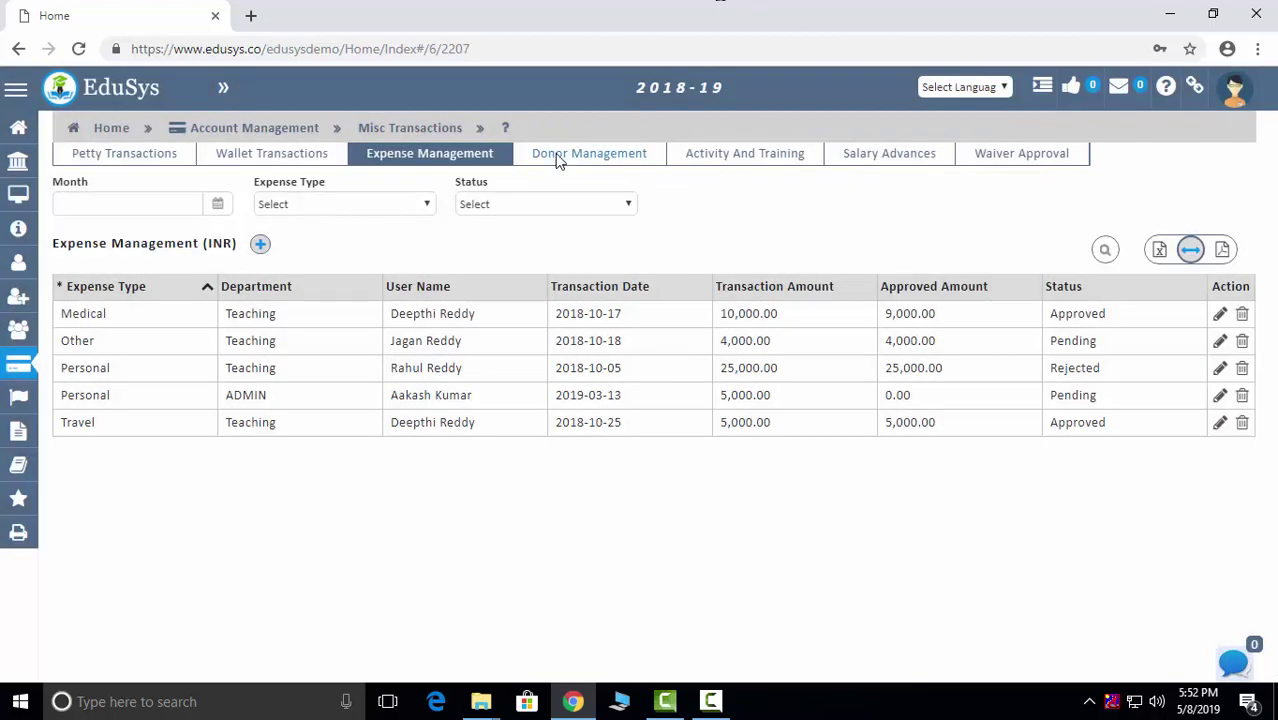
pyautogui.click(562, 158)
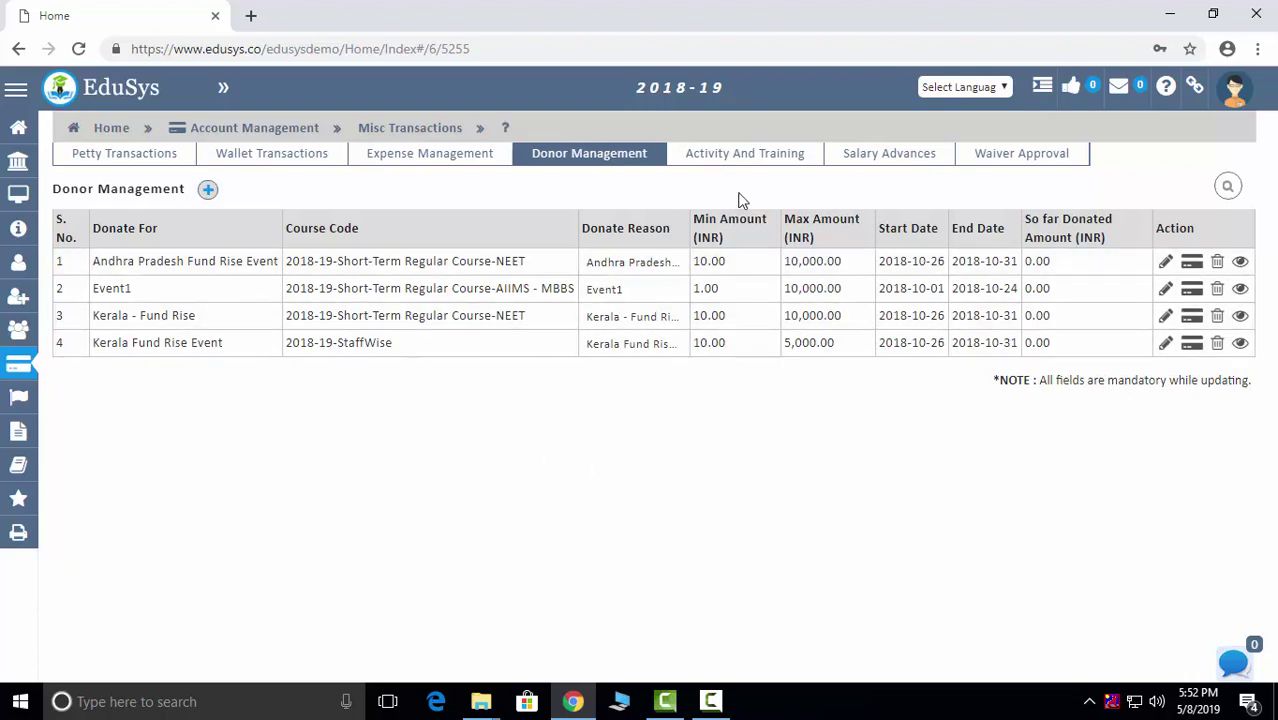
pyautogui.click(742, 160)
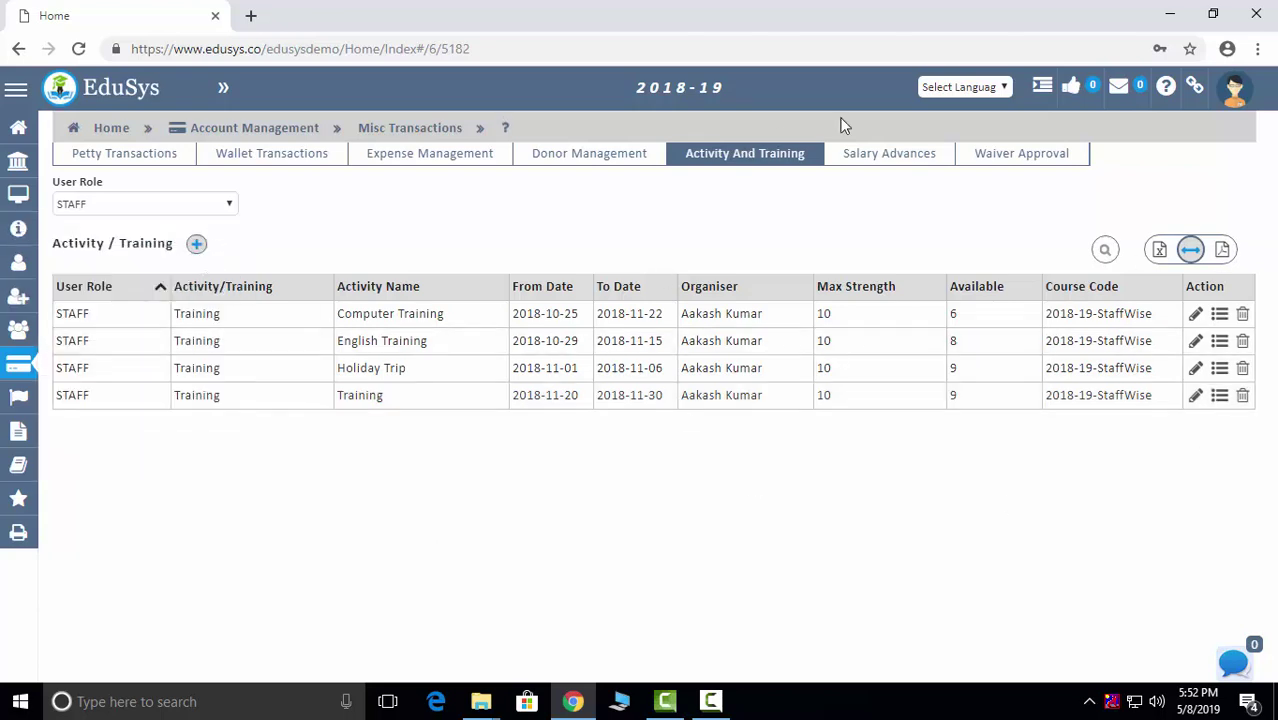
pyautogui.click(885, 155)
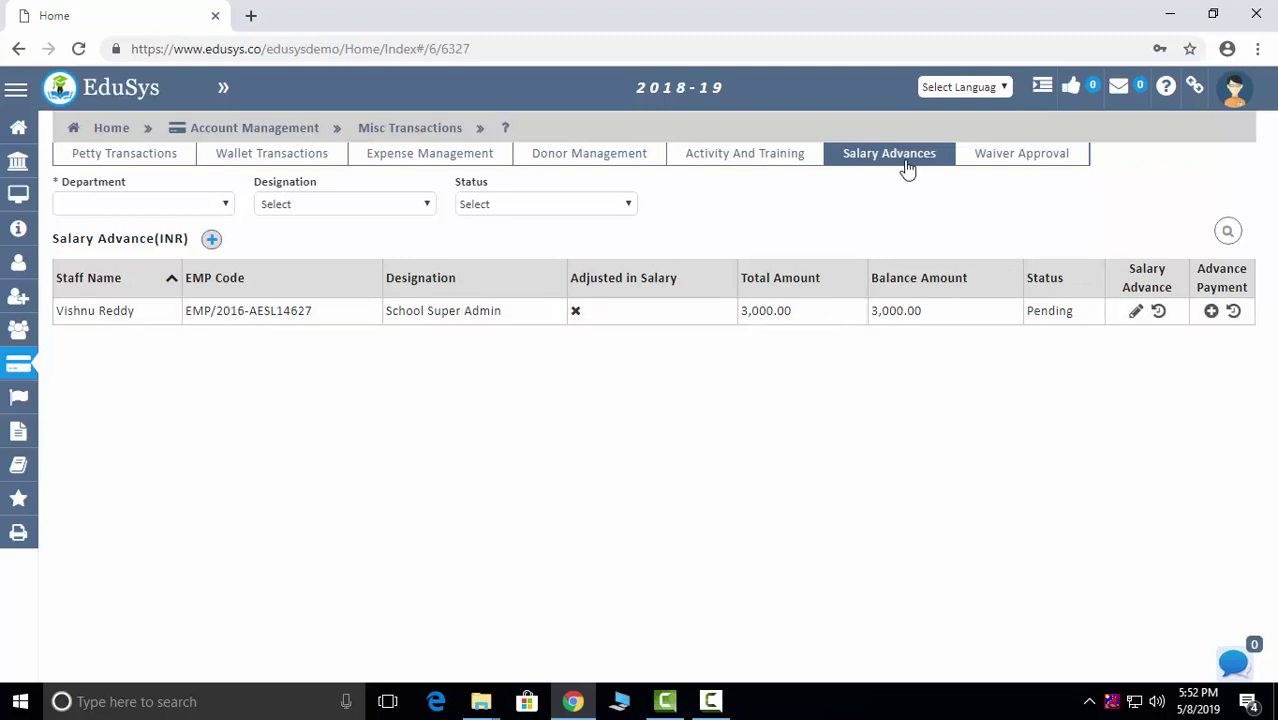
pyautogui.click(1018, 157)
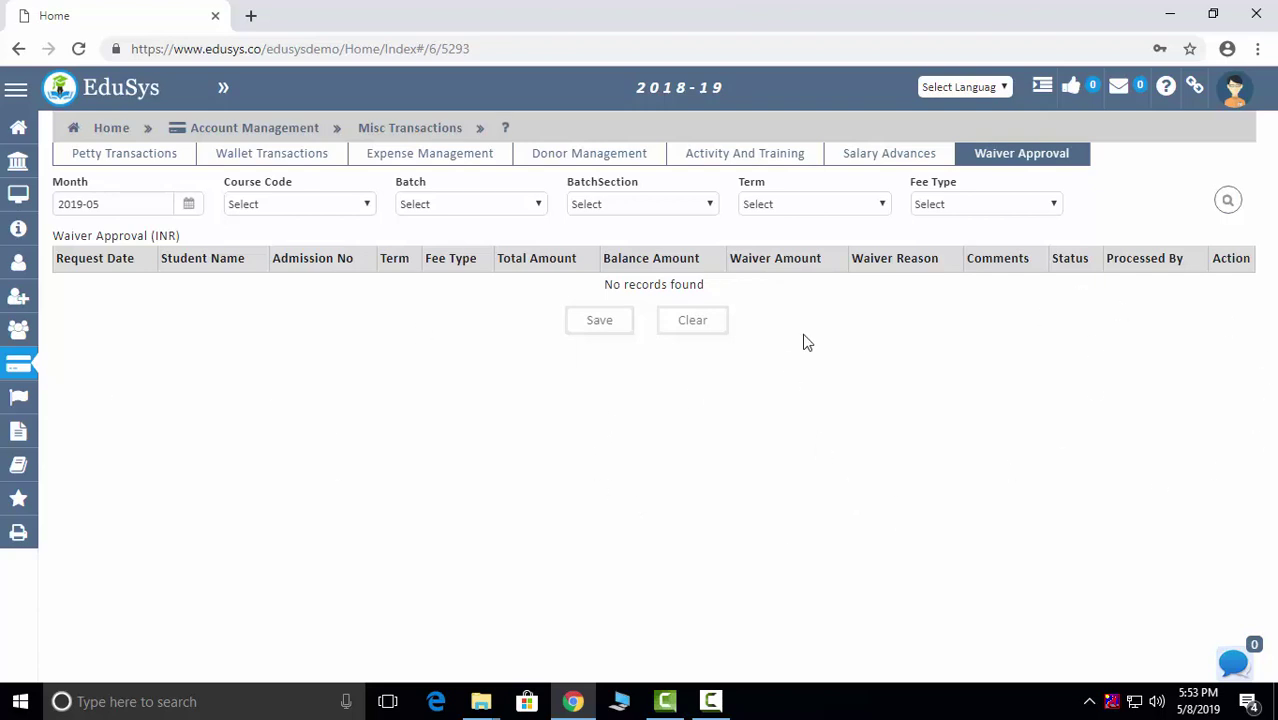
# - Go via Home into Academy Operation's Automatic Scheduler section
pyautogui.click(236, 129)
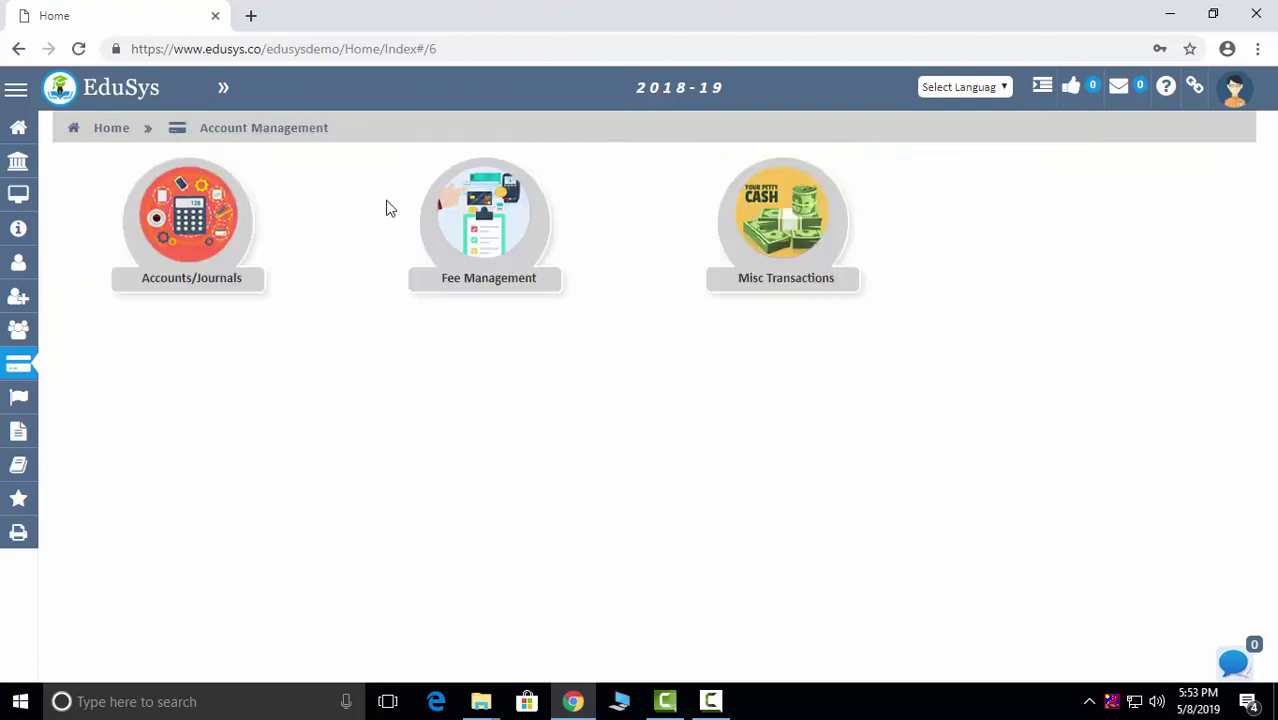
pyautogui.click(108, 130)
pyautogui.click(858, 345)
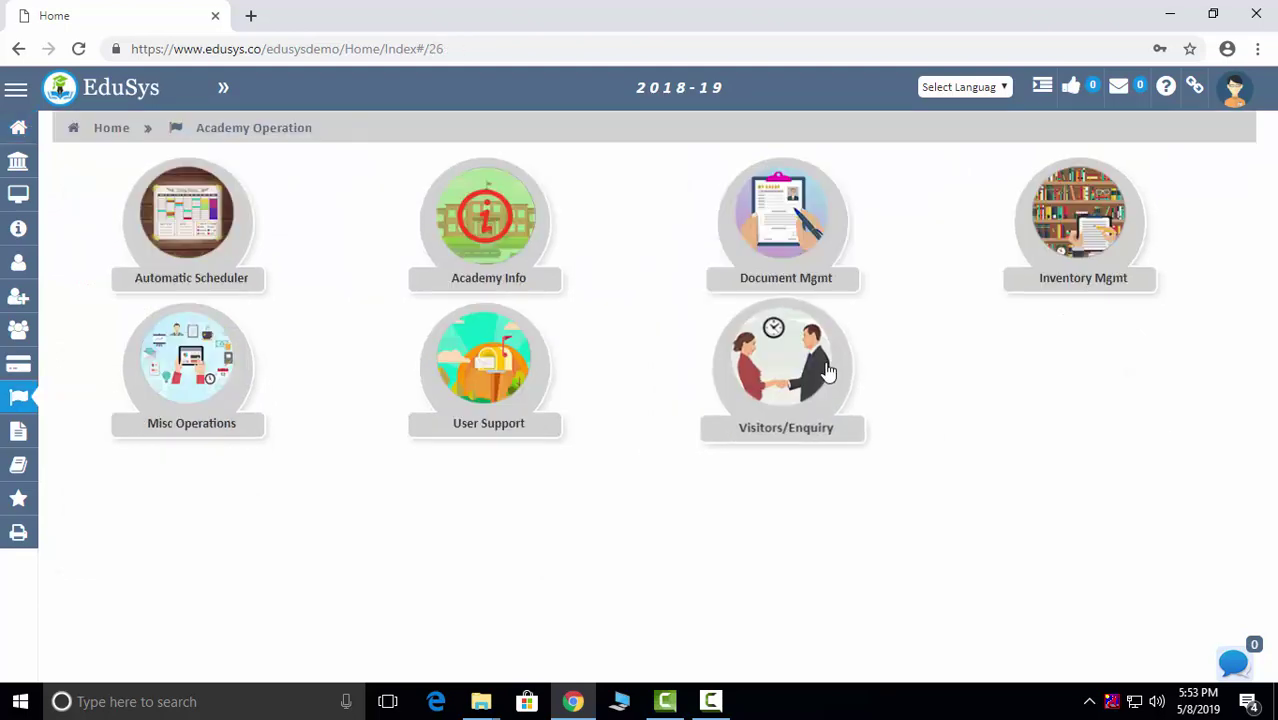
pyautogui.click(226, 230)
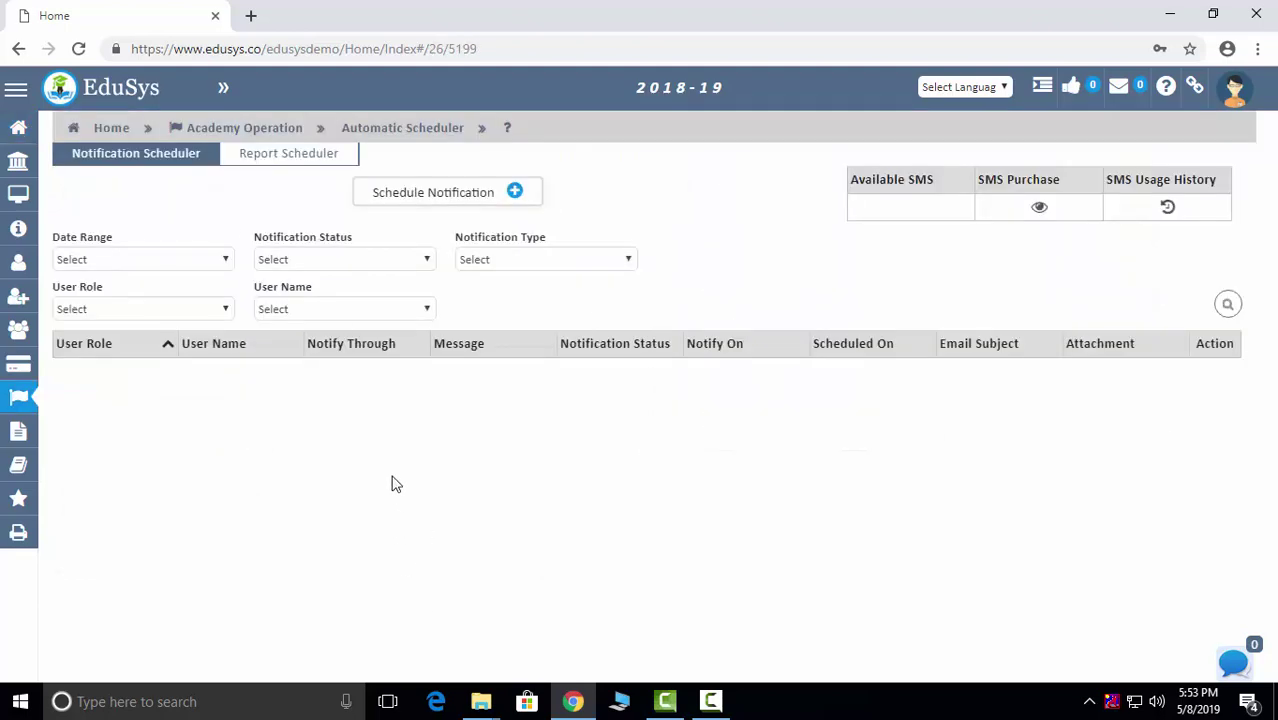
# - Check the notification type choices and filter notifications to the Past 7 days
pyautogui.click(531, 258)
pyautogui.click(504, 264)
pyautogui.click(506, 260)
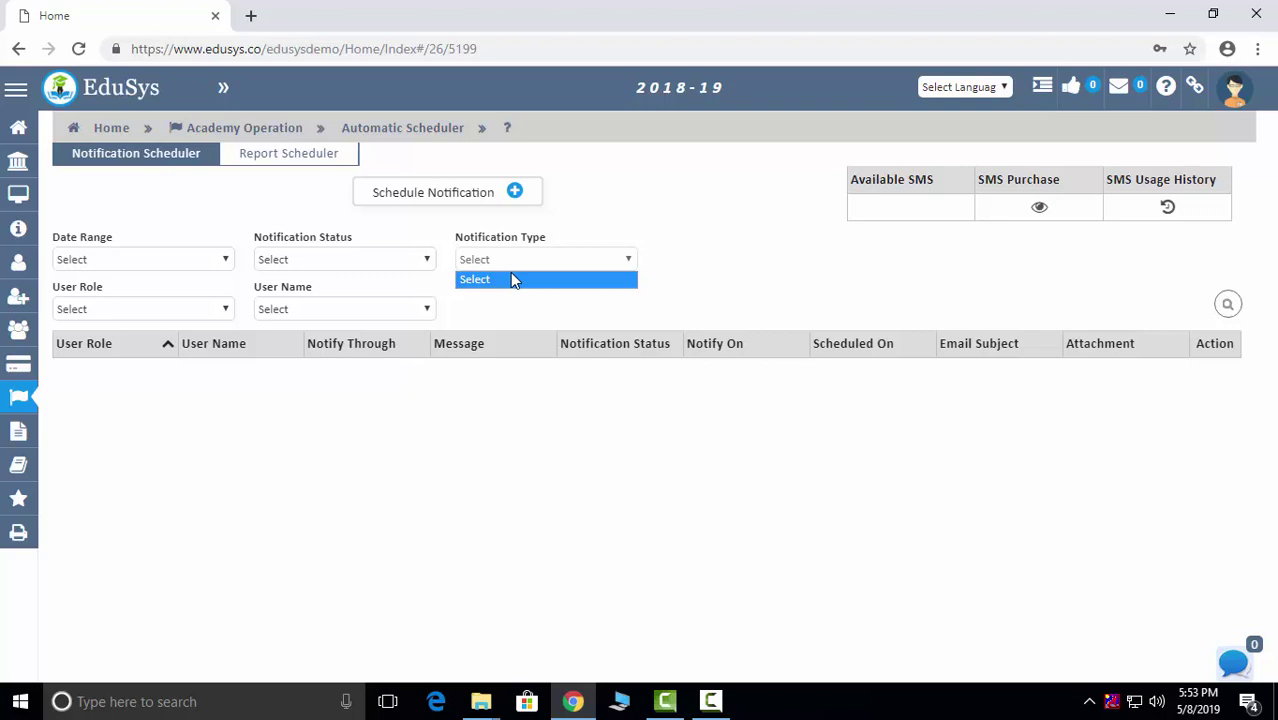
pyautogui.click(18, 262)
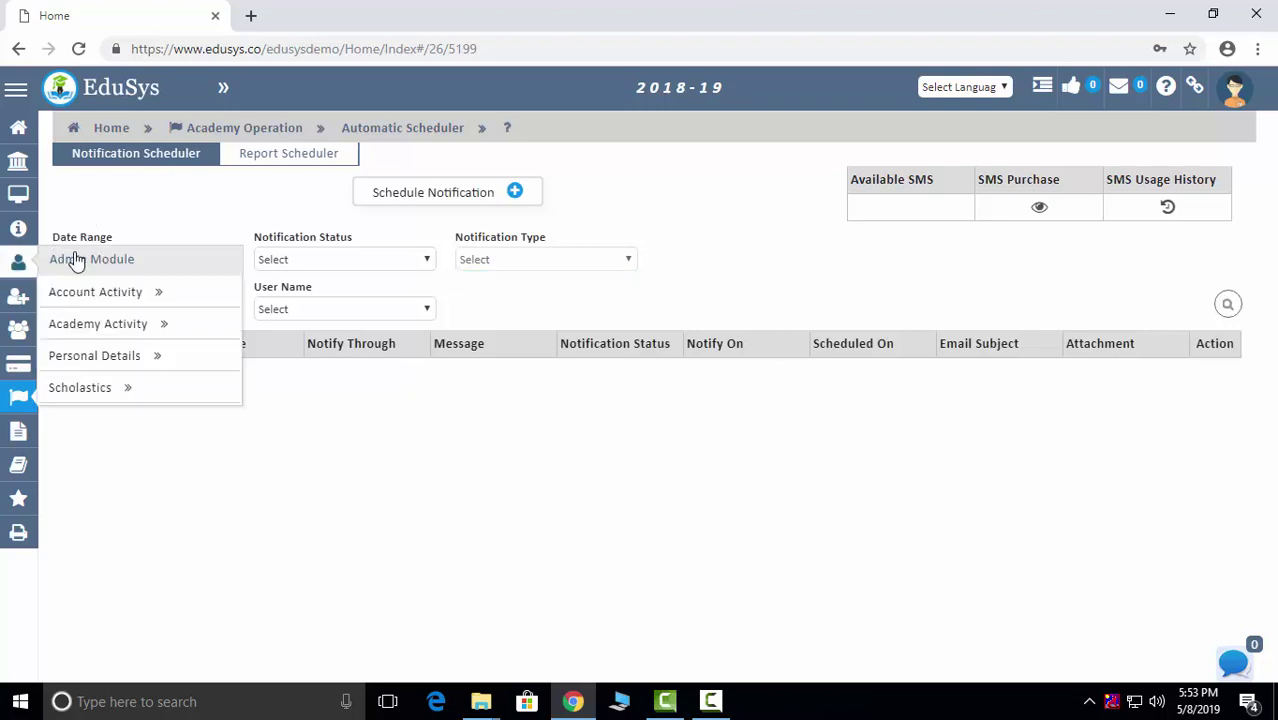
pyautogui.click(145, 266)
pyautogui.click(148, 310)
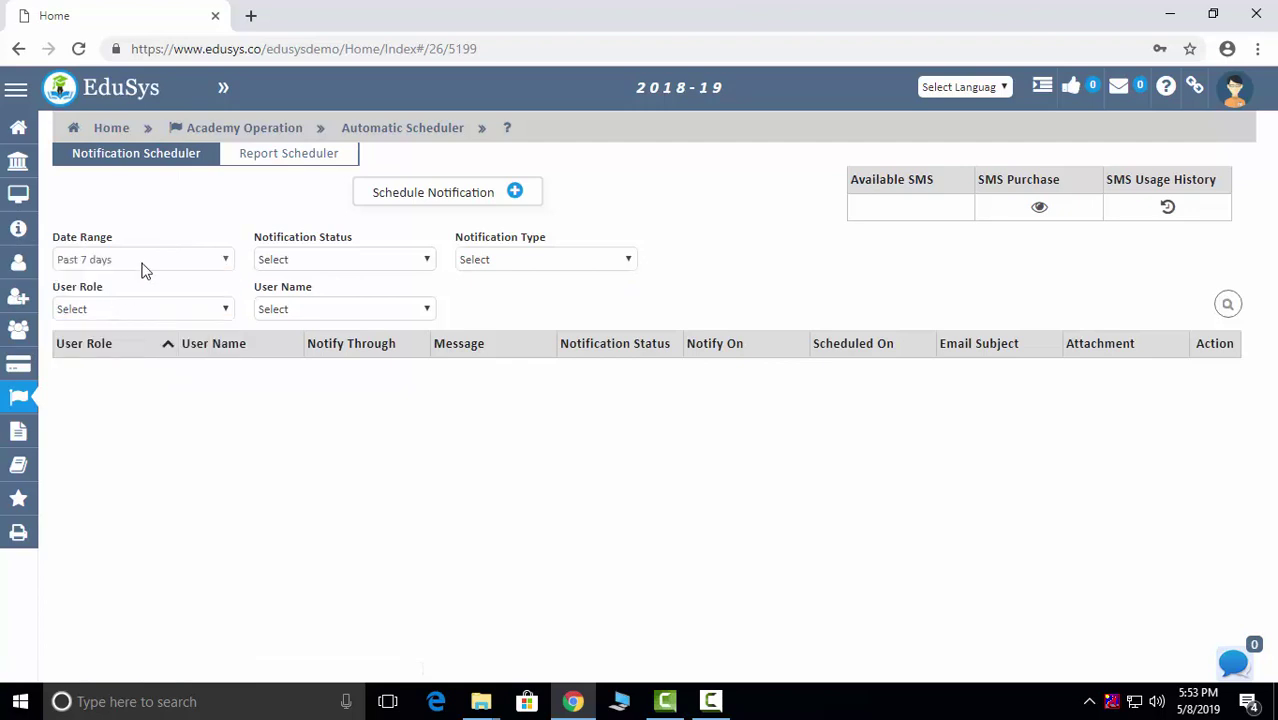
pyautogui.click(145, 265)
# - Review the status, type, user role and user name filters, and preview the notify user form
pyautogui.click(350, 263)
pyautogui.click(518, 259)
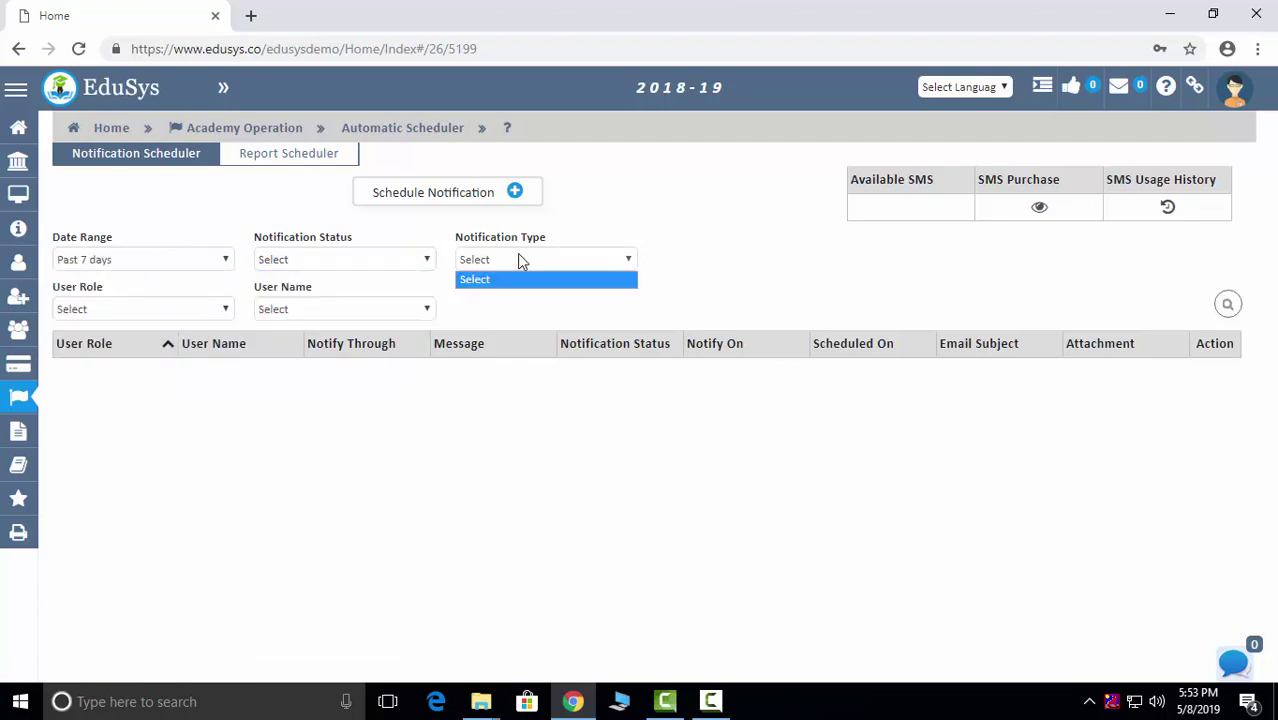
pyautogui.click(113, 308)
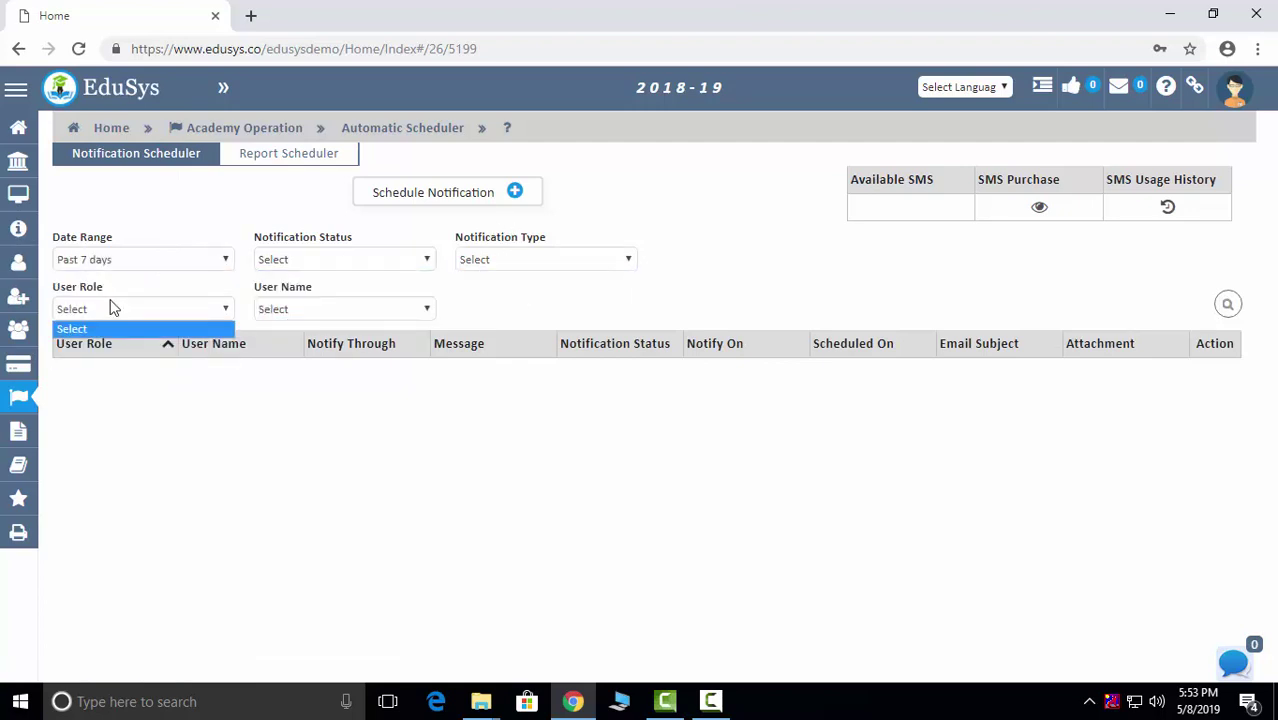
pyautogui.click(311, 308)
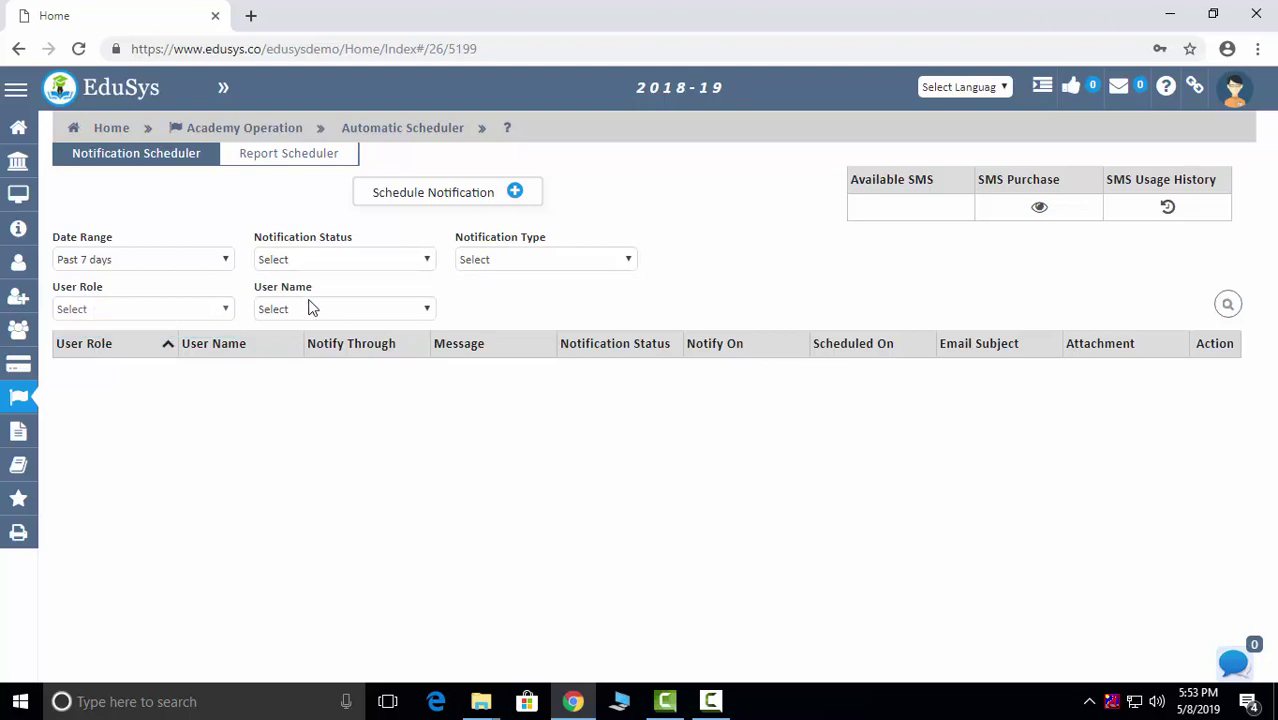
pyautogui.click(433, 192)
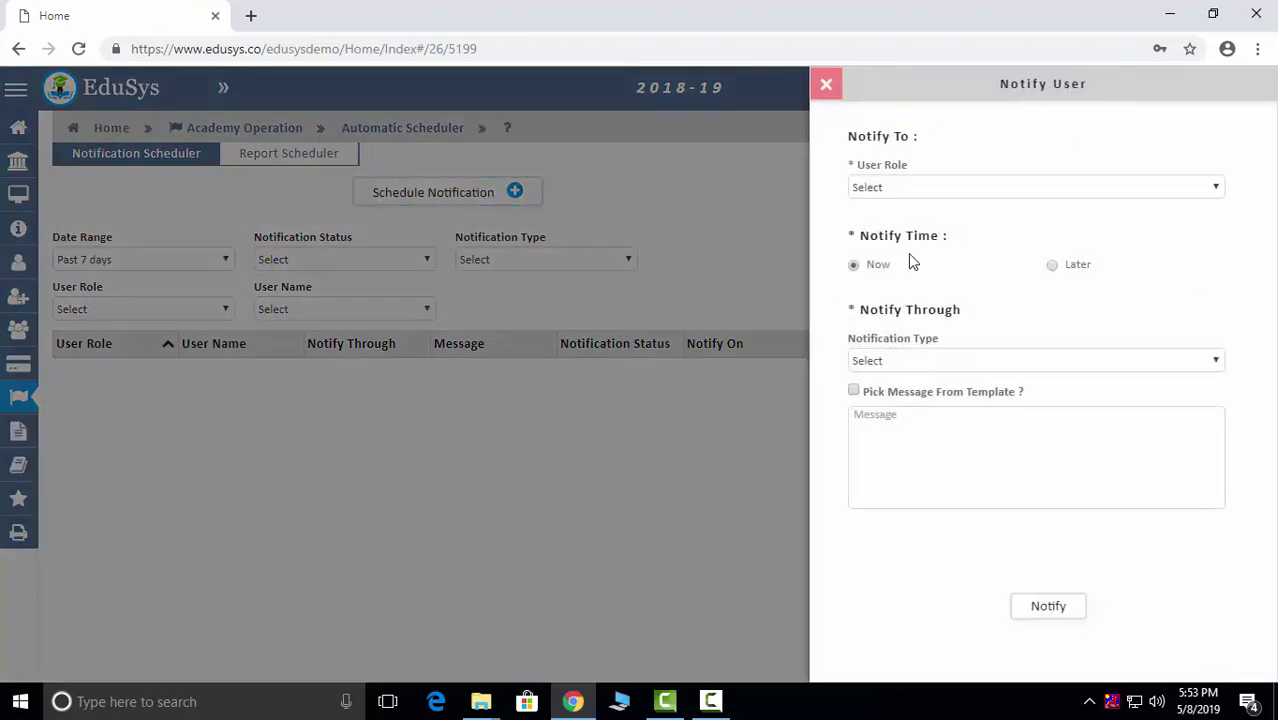
pyautogui.click(827, 88)
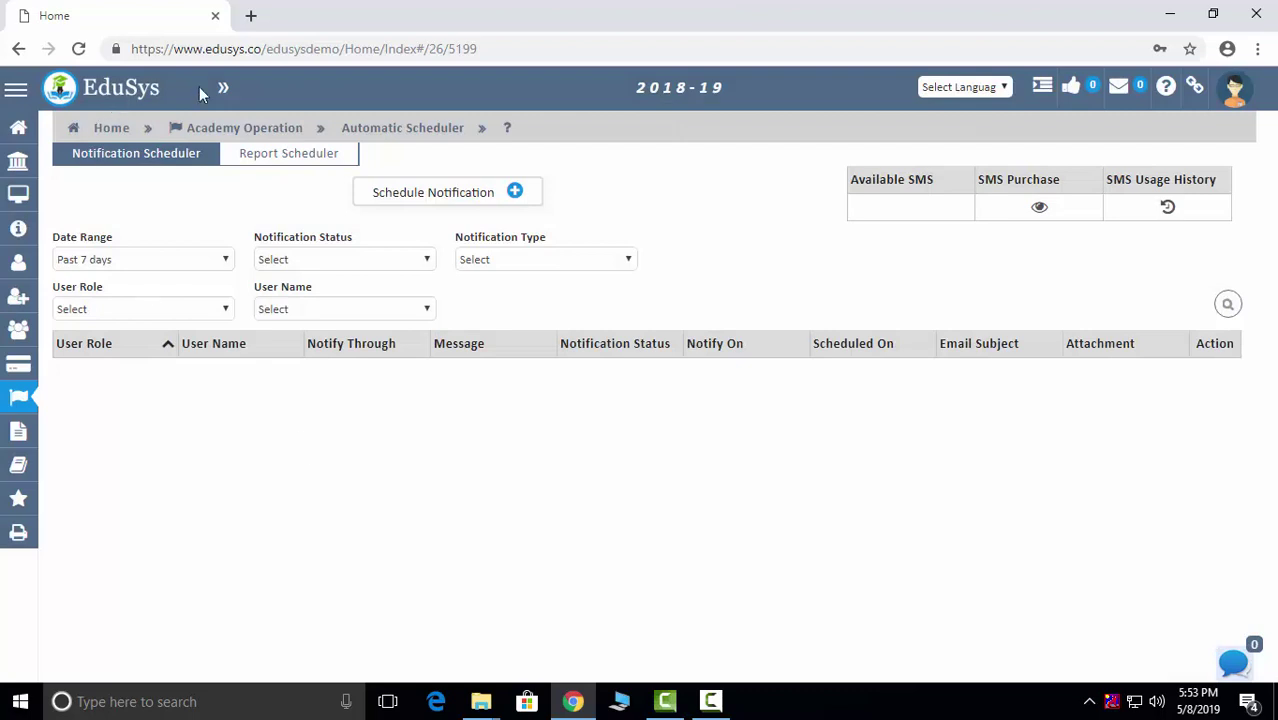
# - Switch to Report Scheduler without saving, review report types, then return to Academy Operation
pyautogui.click(270, 158)
pyautogui.click(588, 348)
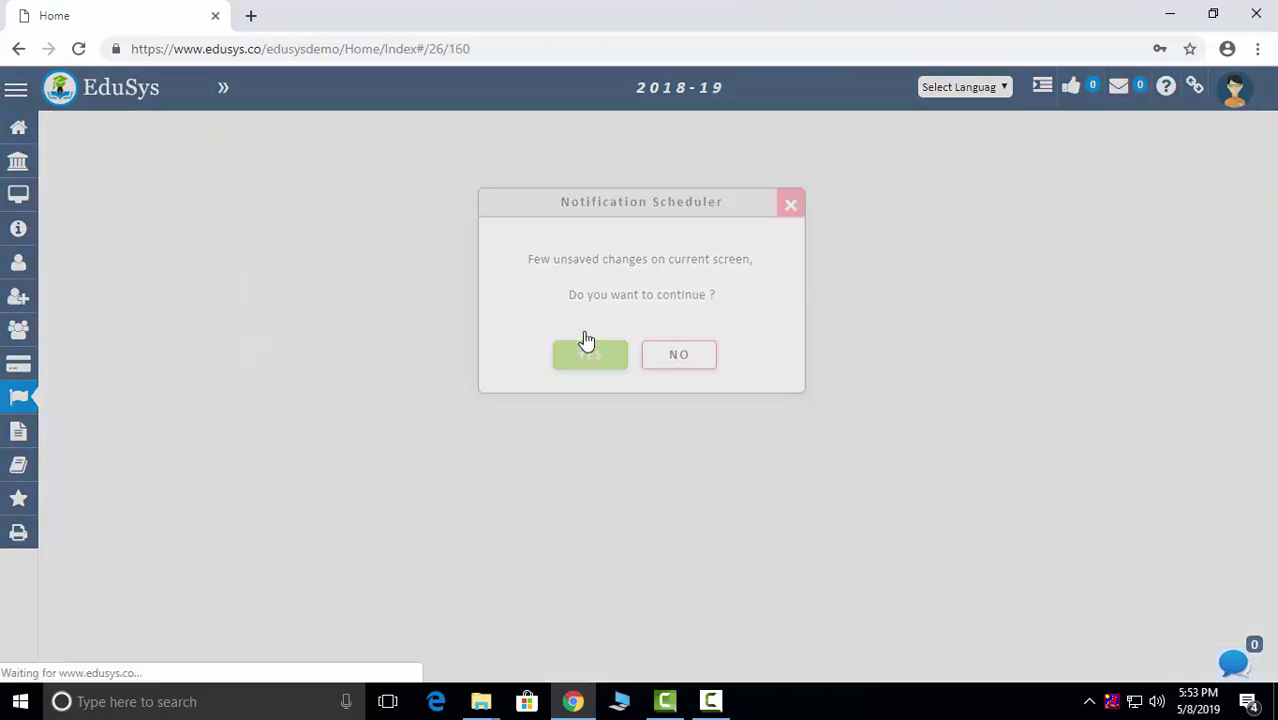
pyautogui.click(191, 212)
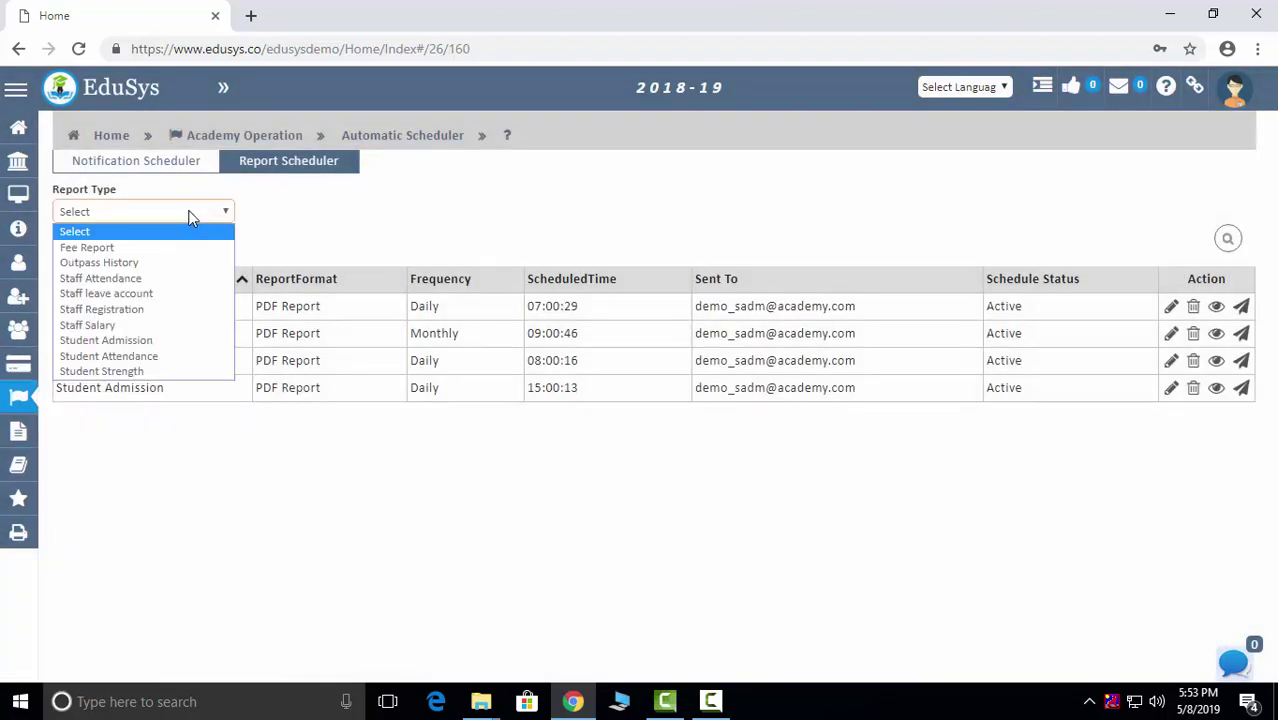
pyautogui.click(624, 279)
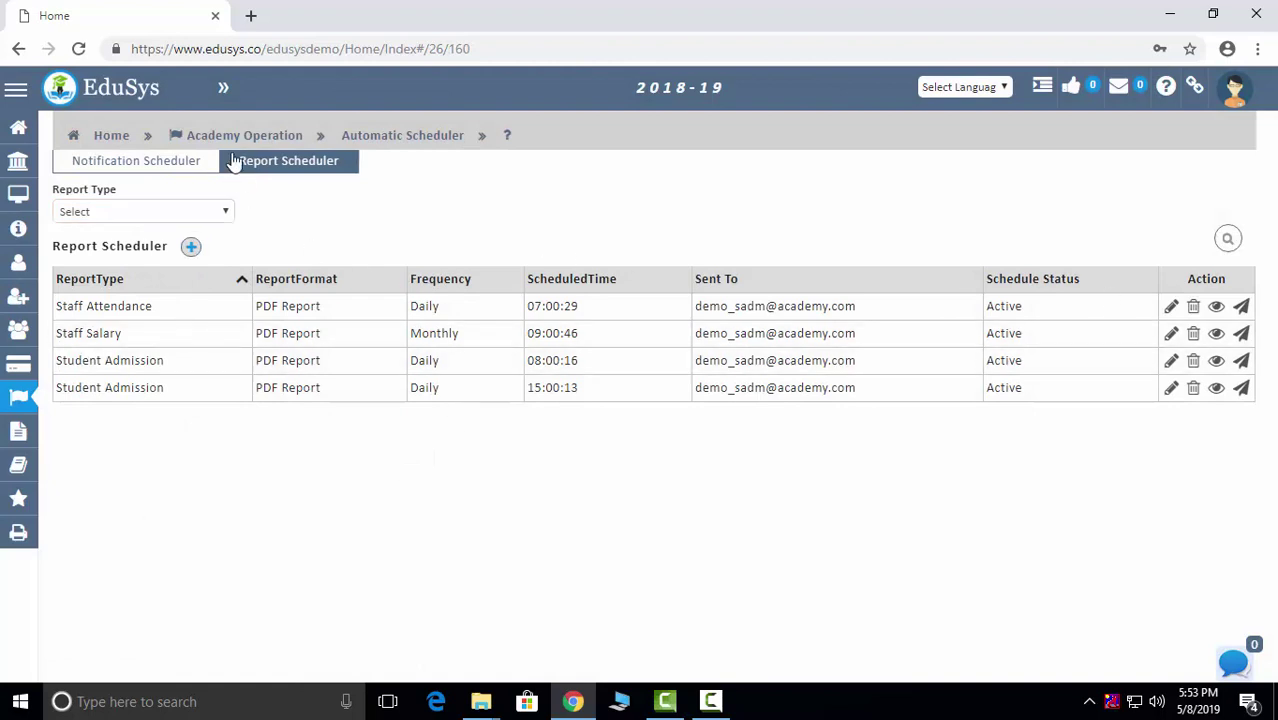
pyautogui.click(192, 135)
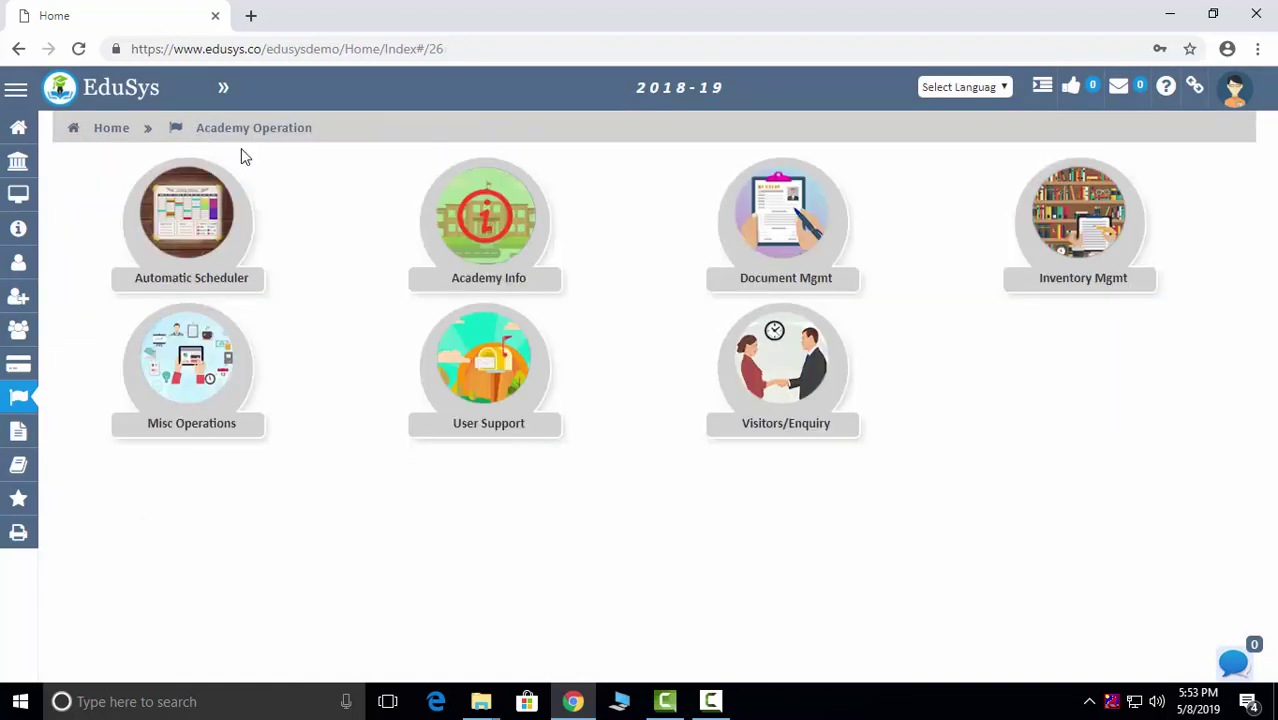
# - In Academy Info, add answer options 3 and 4 to poll question 'sdgh', leaving its audience unchanged
pyautogui.click(485, 208)
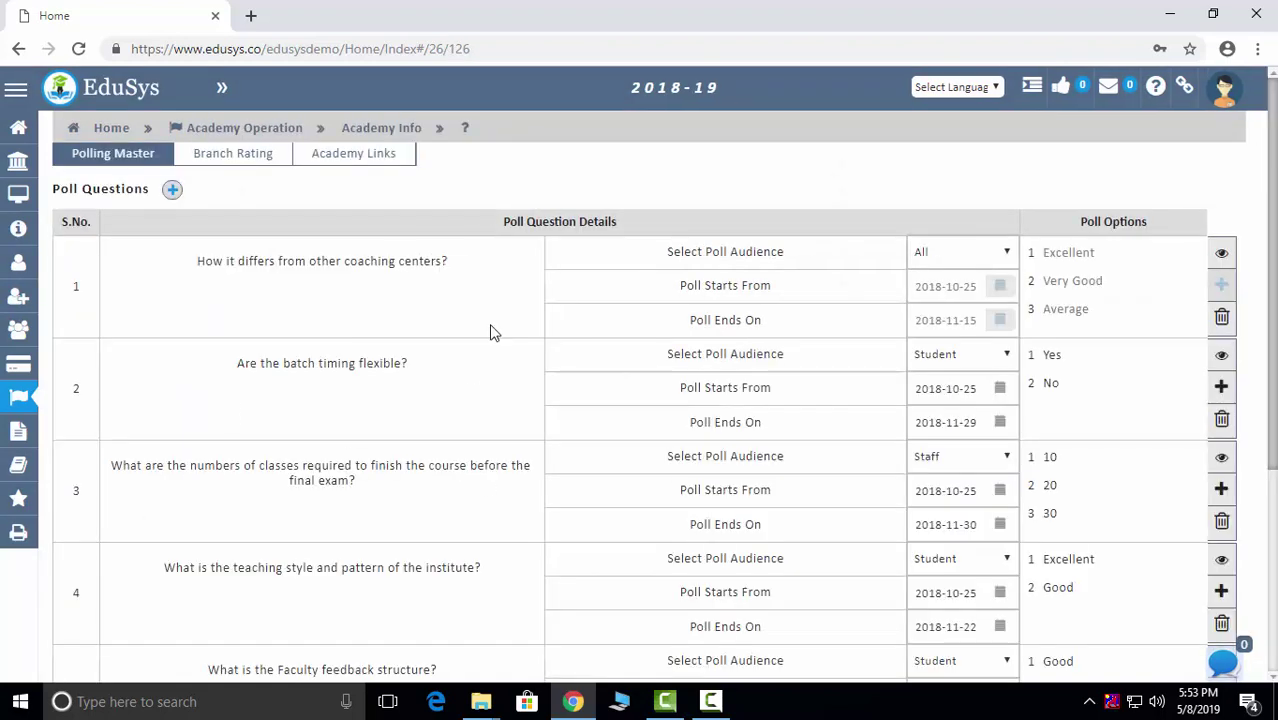
pyautogui.click(172, 189)
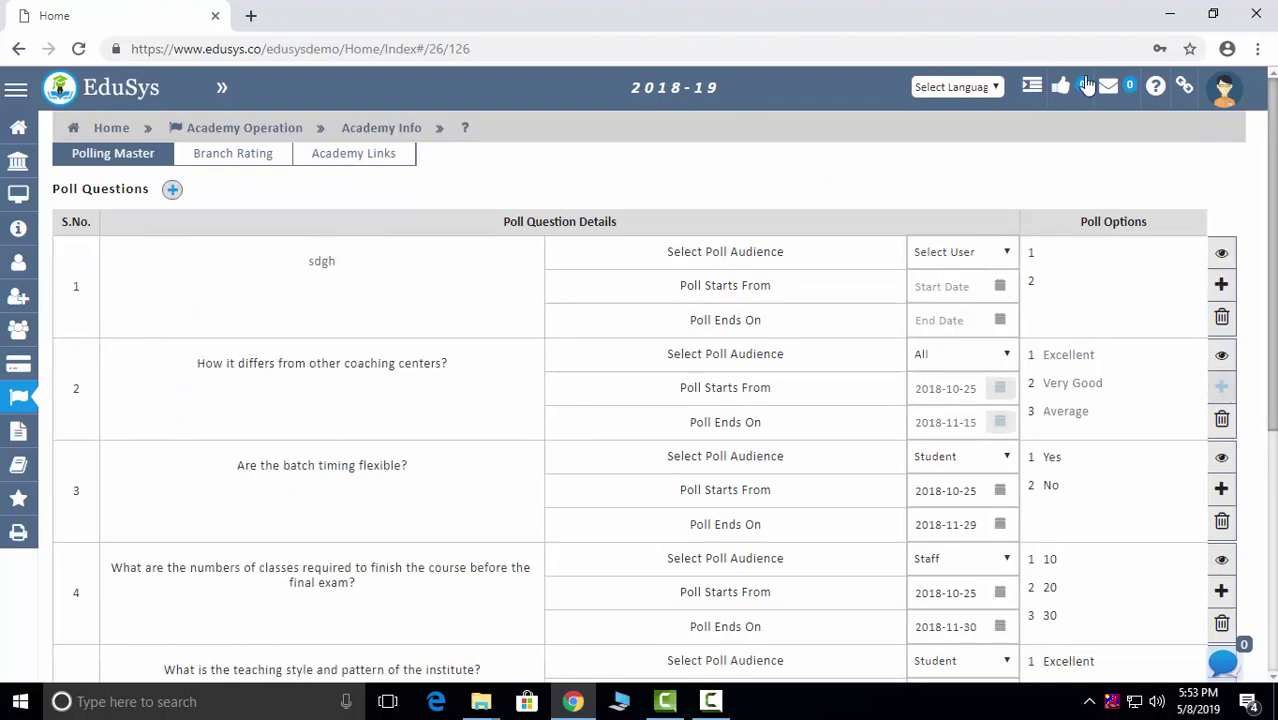
pyautogui.click(245, 308)
pyautogui.click(993, 252)
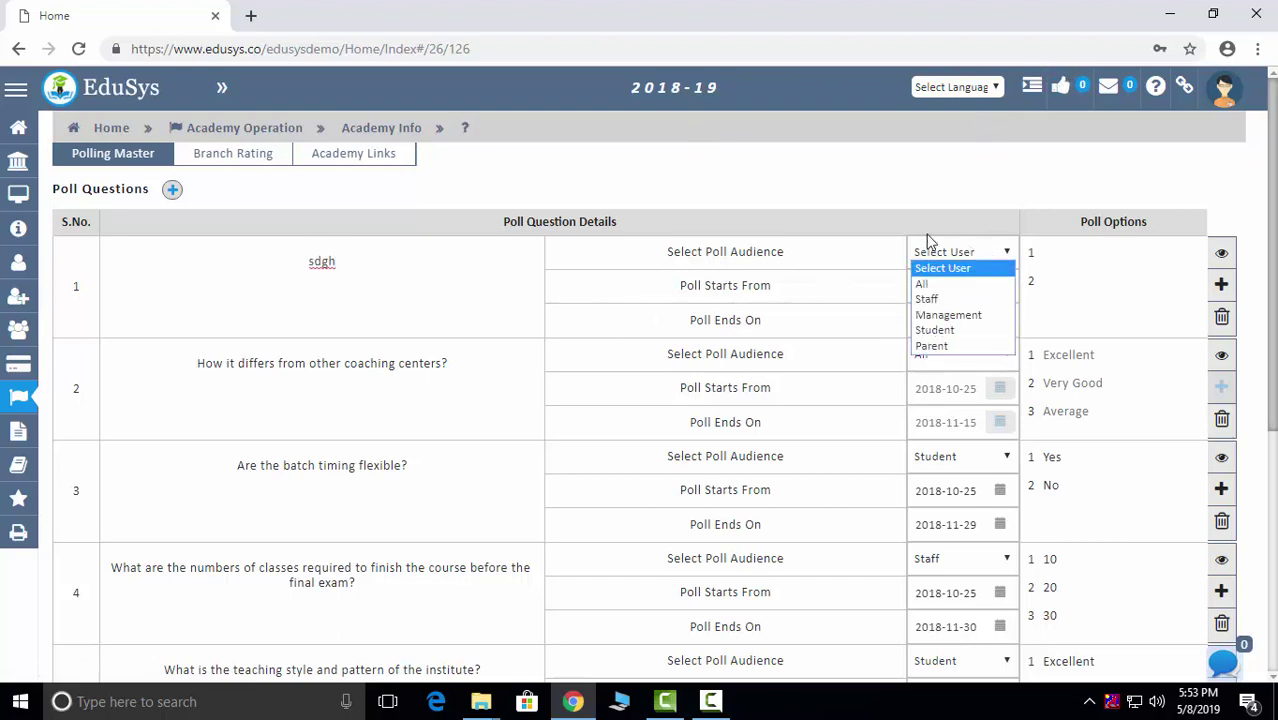
pyautogui.click(909, 162)
pyautogui.click(1221, 285)
pyautogui.click(1221, 287)
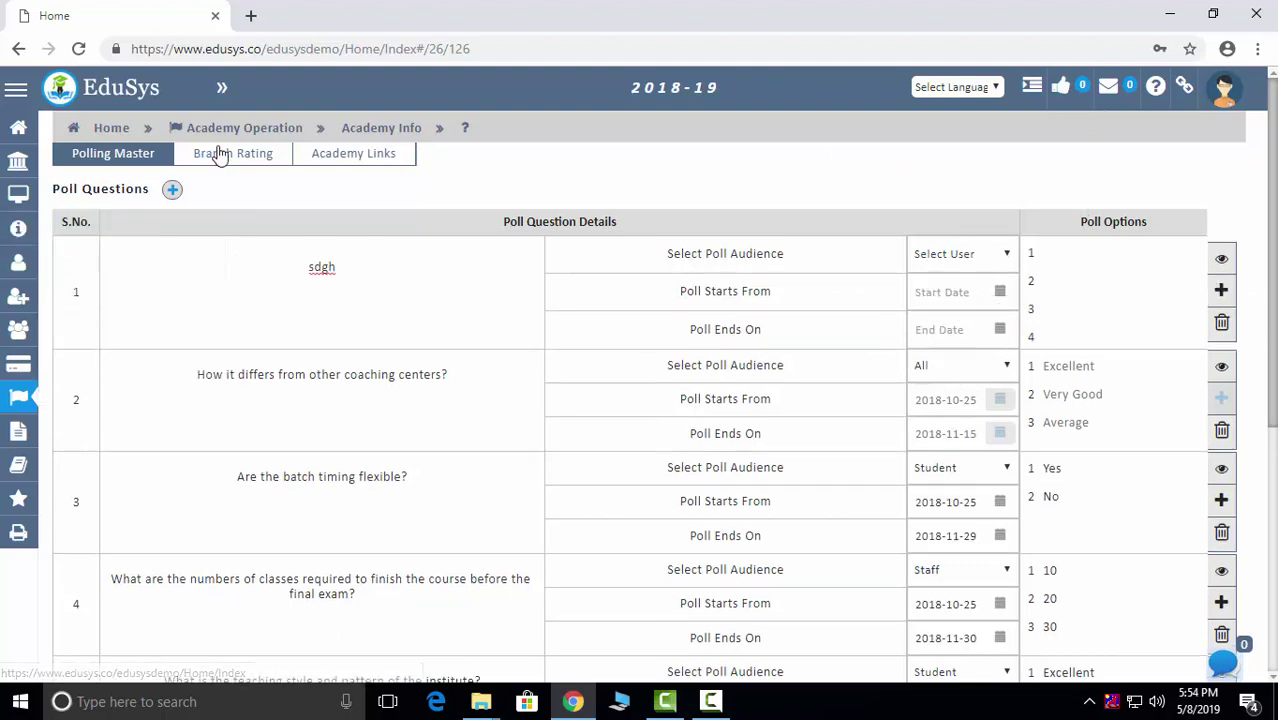
pyautogui.click(224, 153)
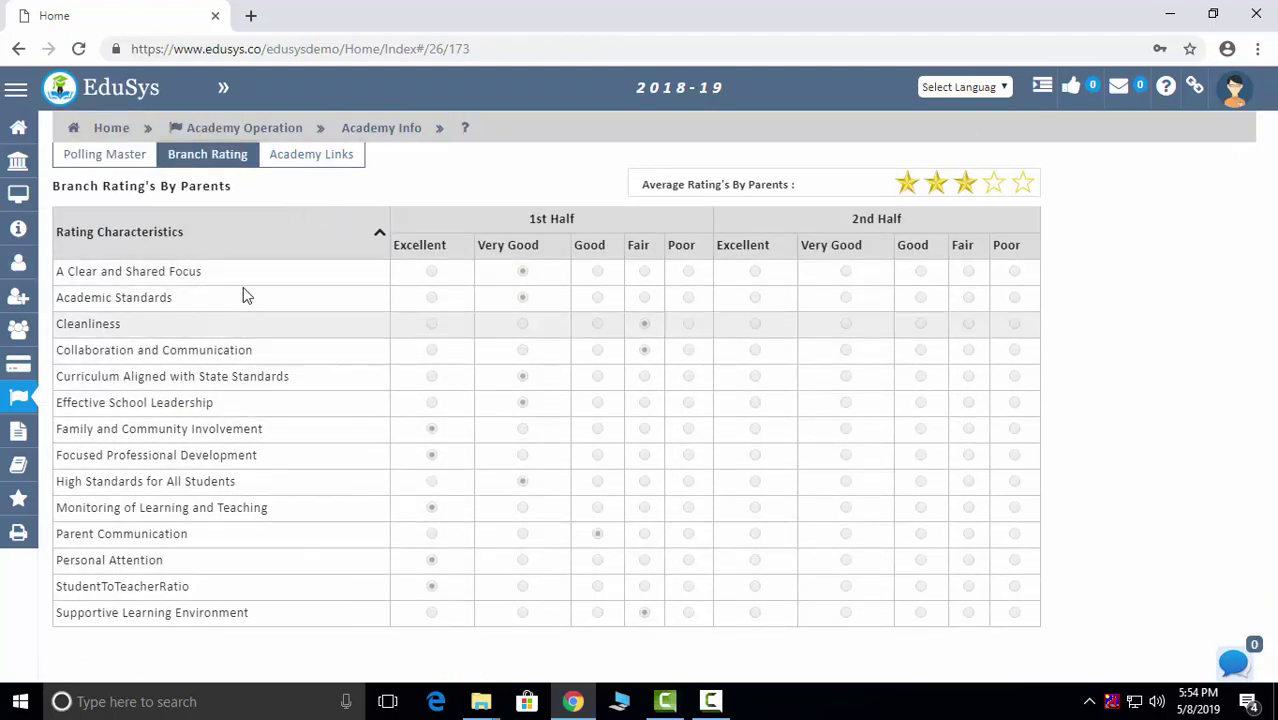
# - Open Academy Links and add a new empty campus link entry, Main Order 5
pyautogui.click(318, 158)
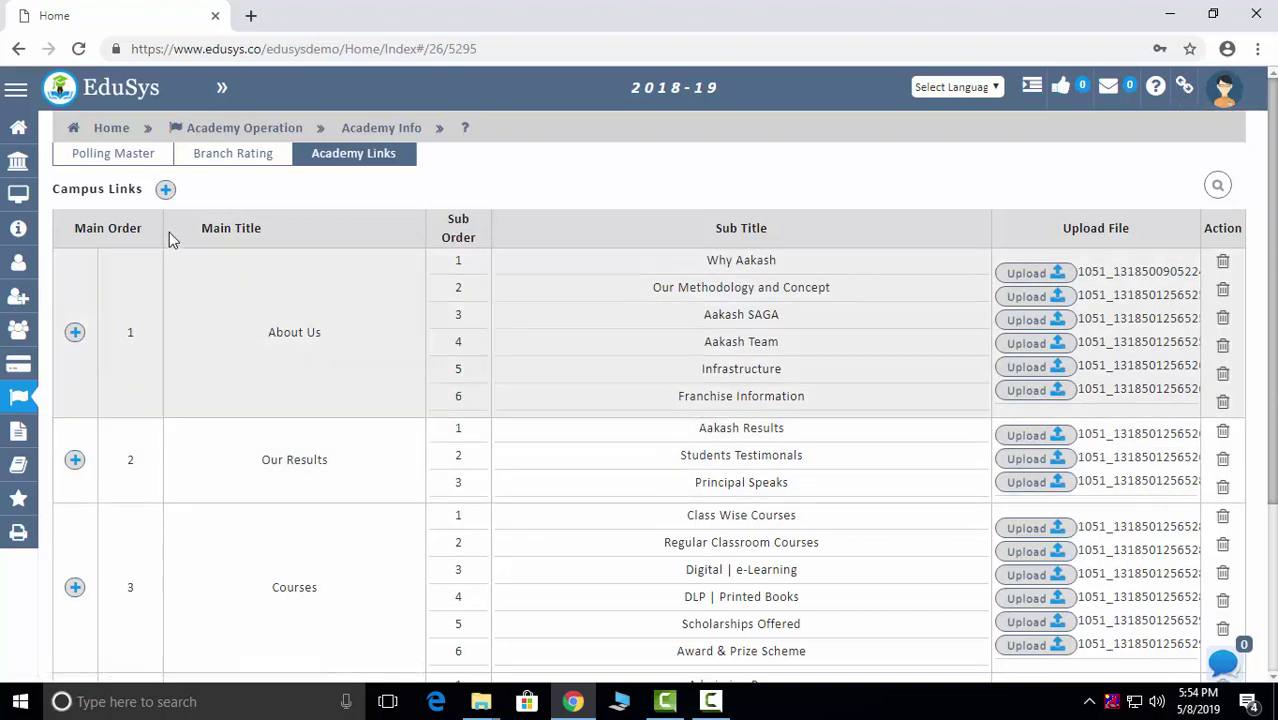
pyautogui.click(165, 189)
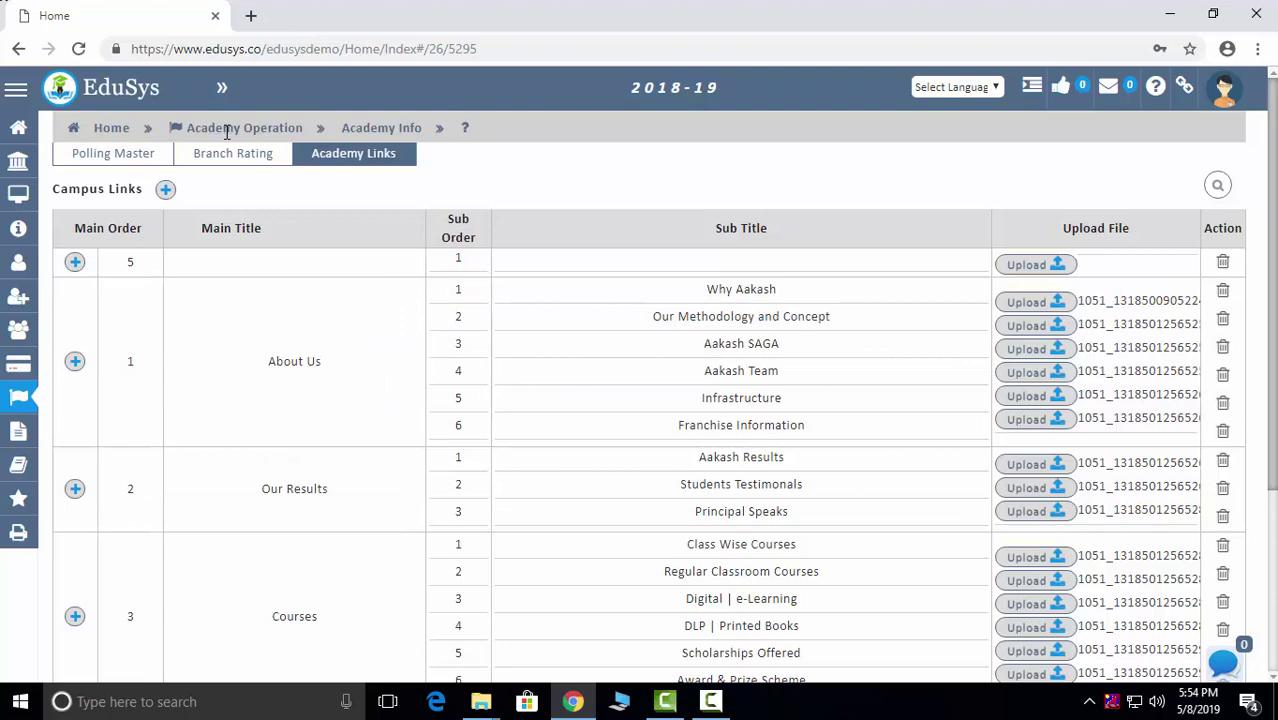
# - Open Document Mgmt, preview the new document group form, and go to Document Sharing
pyautogui.click(227, 132)
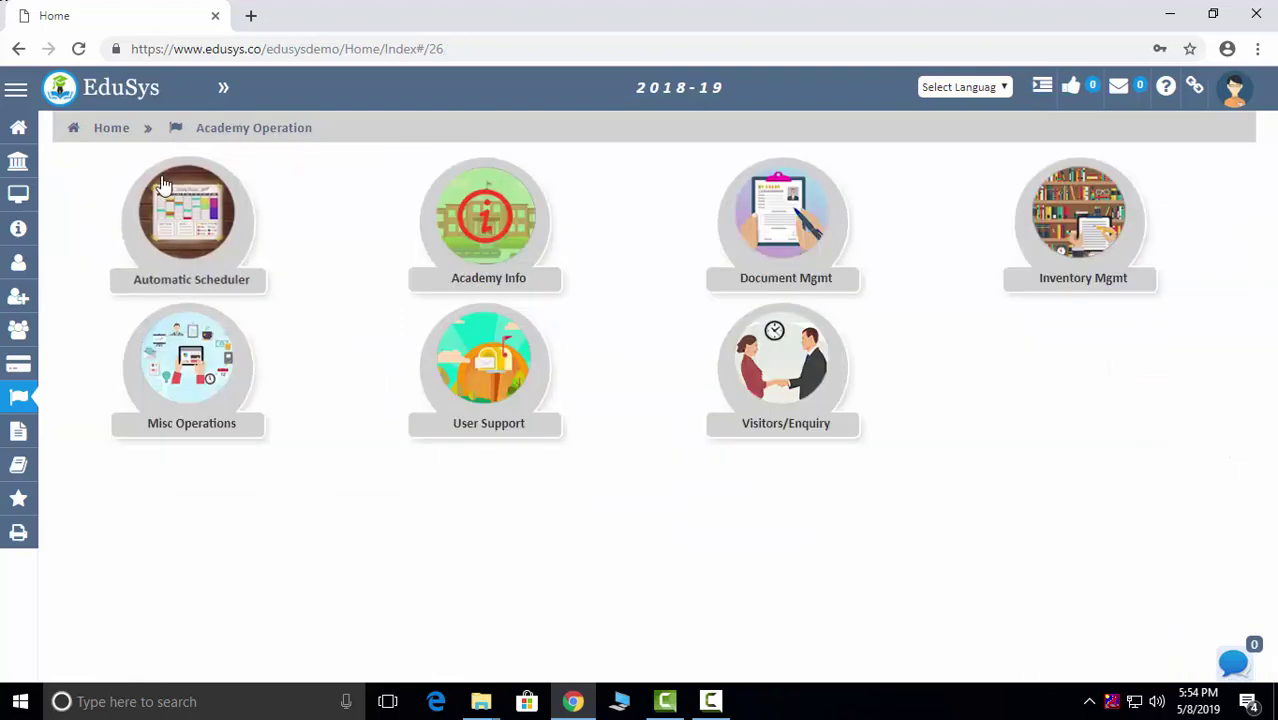
pyautogui.click(776, 230)
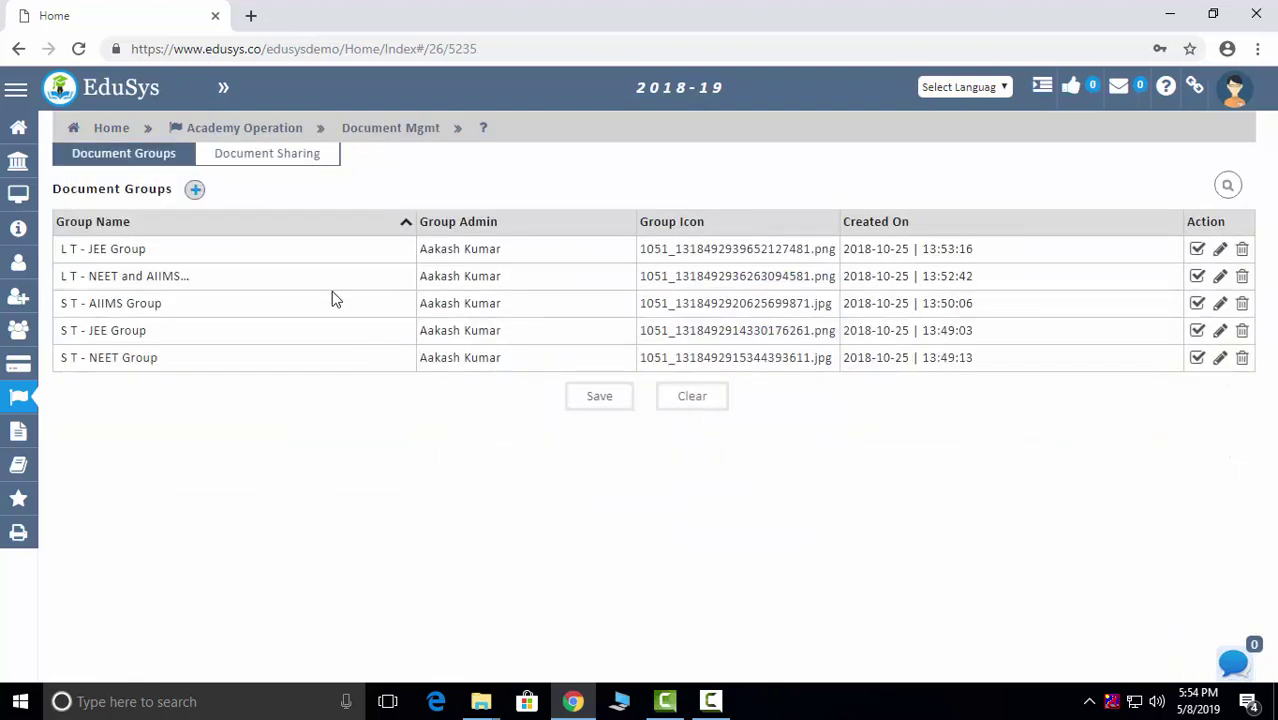
pyautogui.click(197, 190)
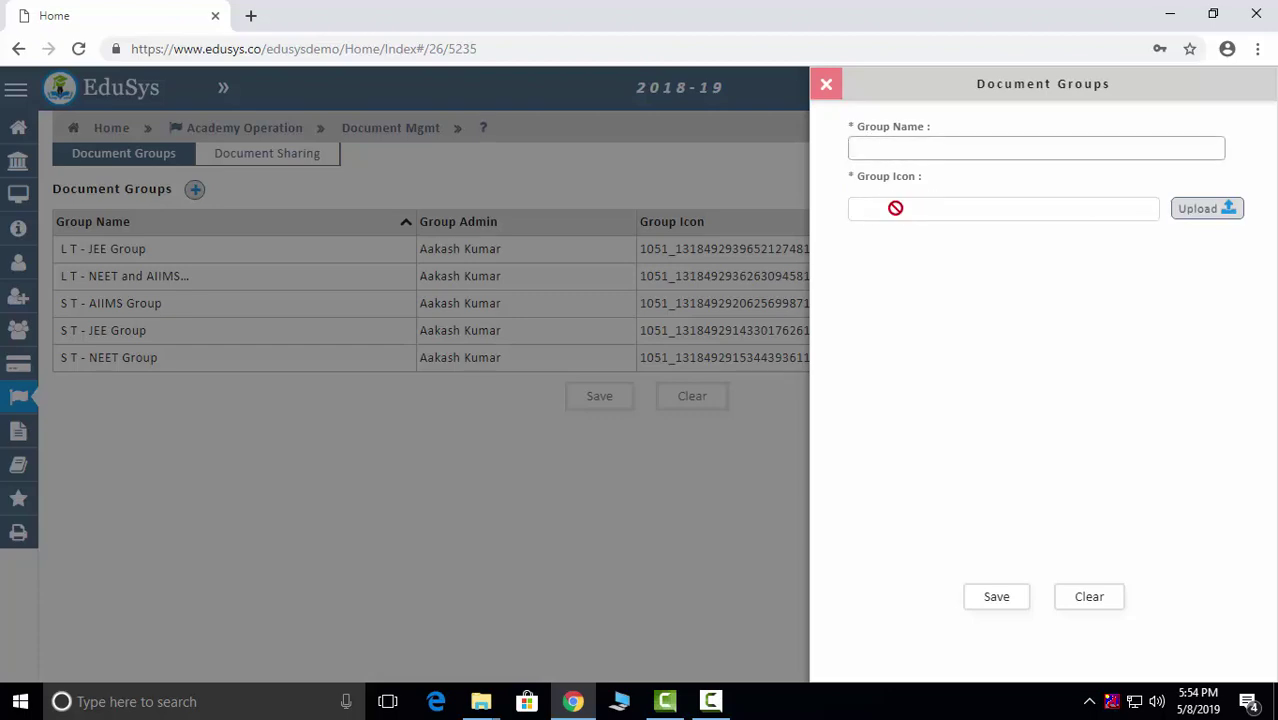
pyautogui.click(824, 86)
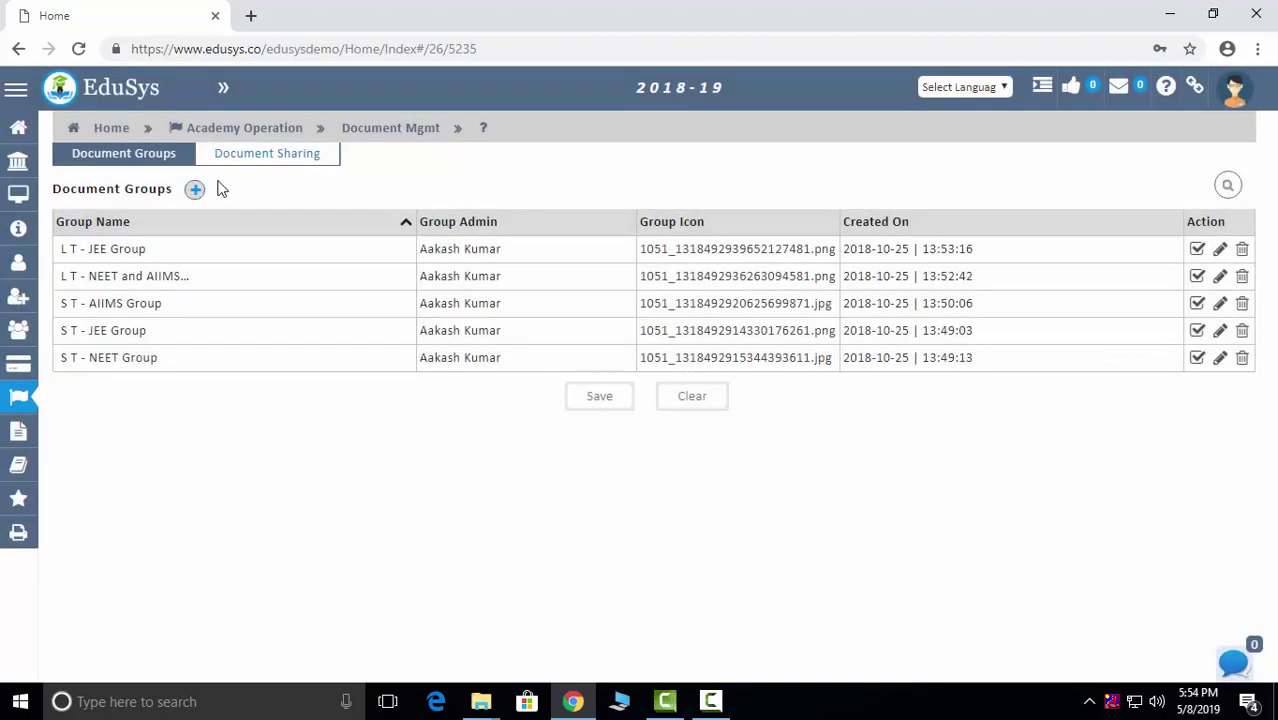
pyautogui.click(251, 160)
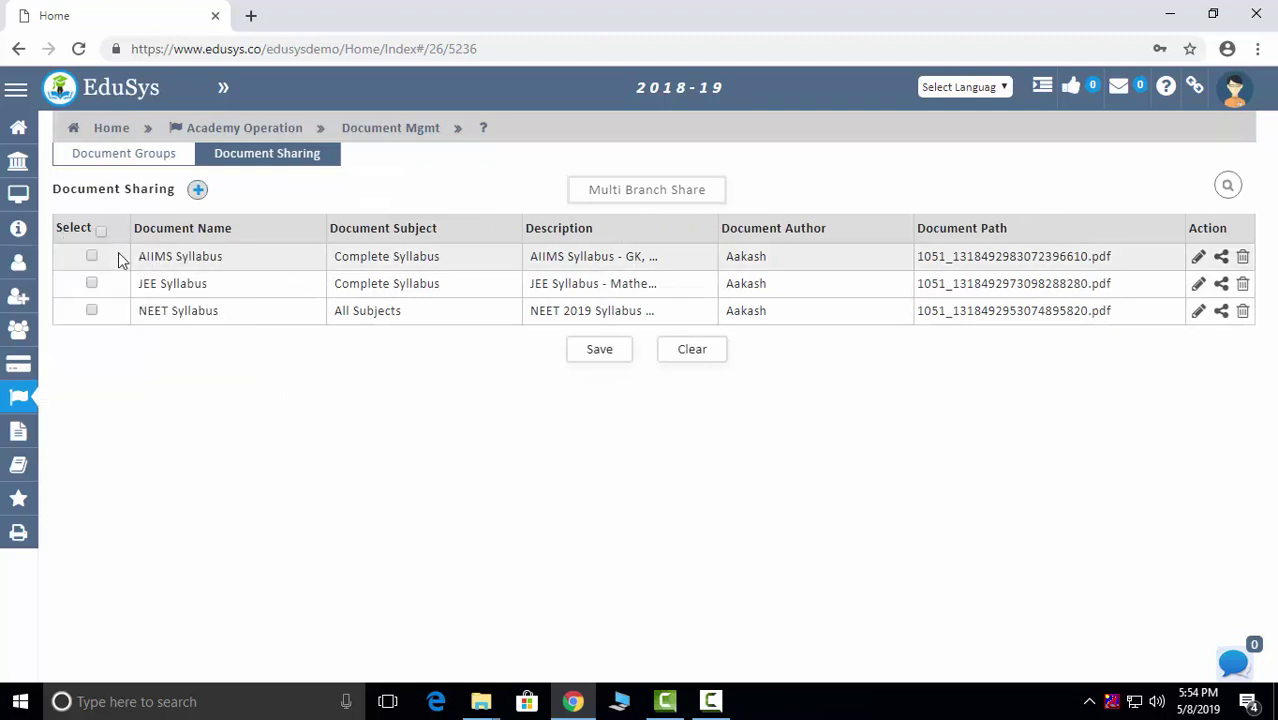
# - Start a Multi Branch Share of AIIMS Syllabus, leaving start date and access level unchanged
pyautogui.click(659, 193)
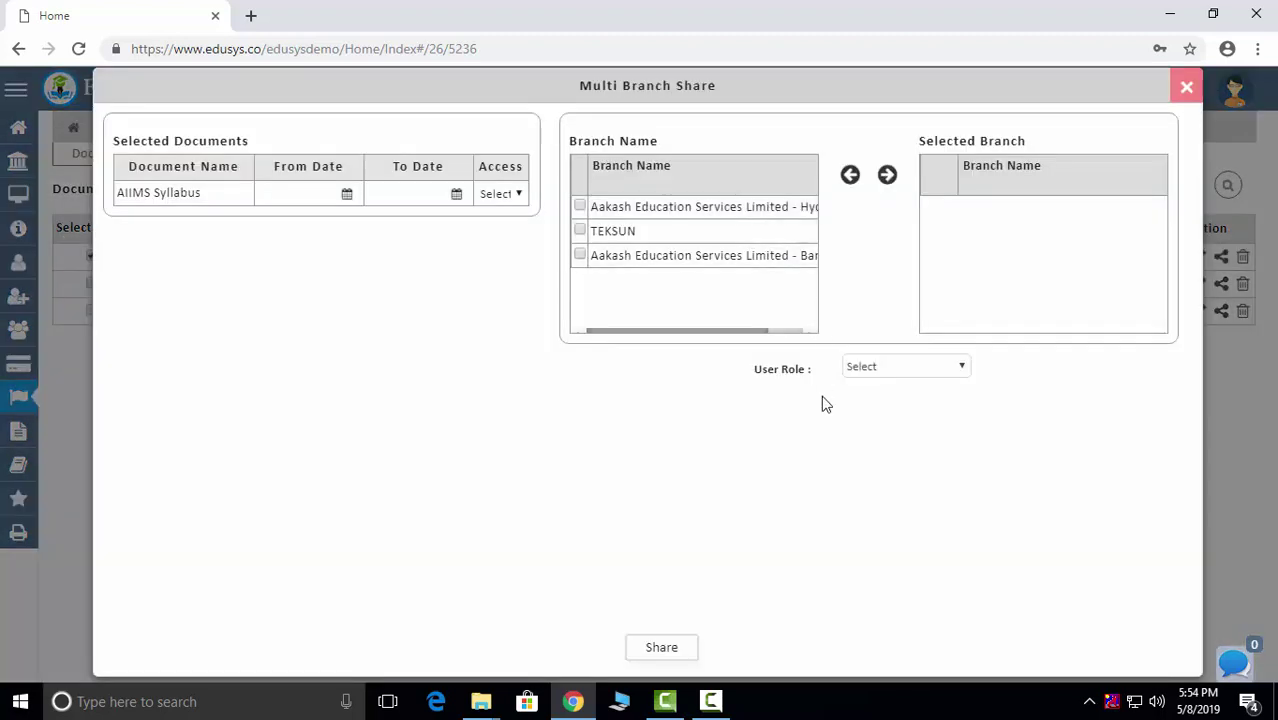
pyautogui.click(347, 194)
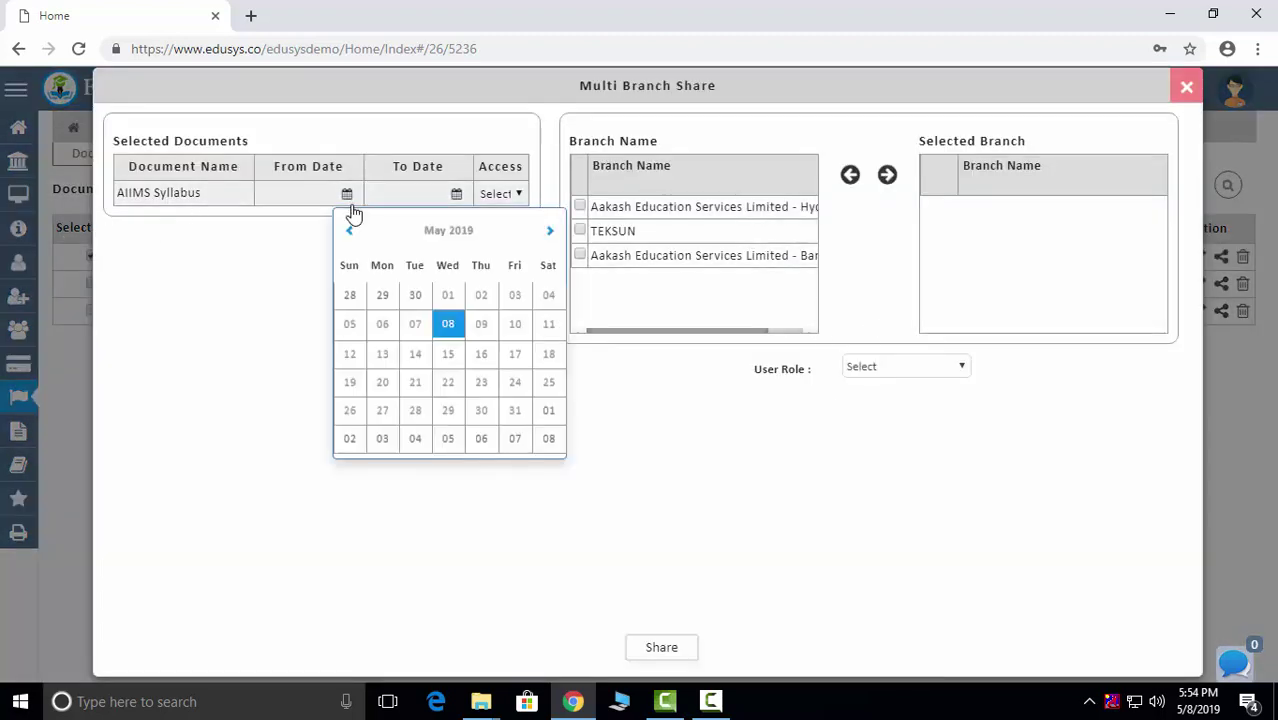
pyautogui.click(245, 271)
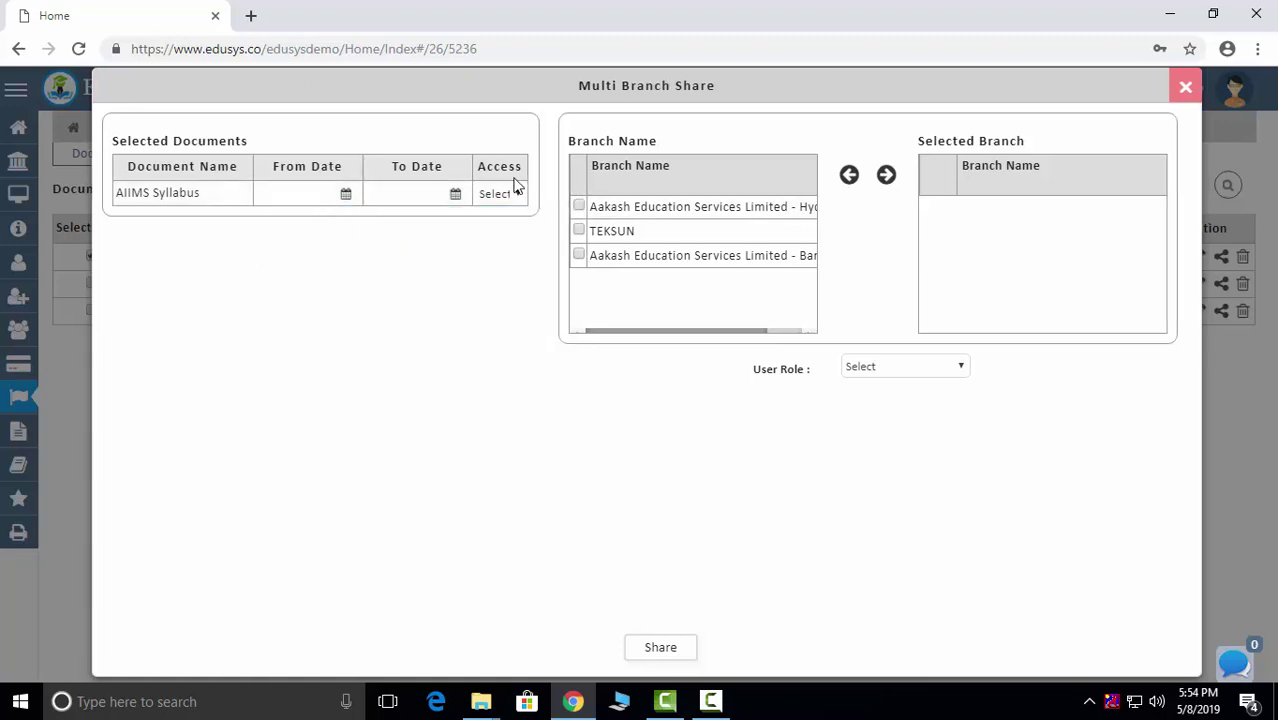
pyautogui.click(500, 194)
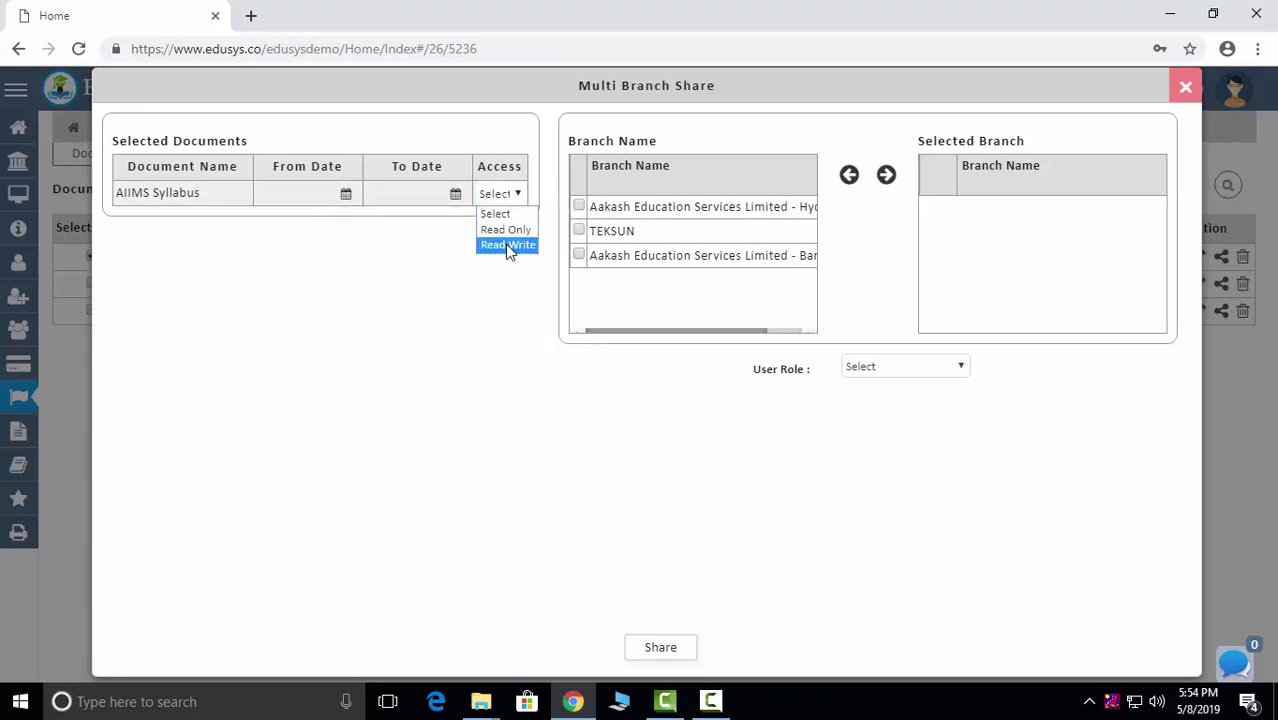
pyautogui.click(477, 323)
# - Move the Aakash and TEKSUN branches into Selected Branch
pyautogui.click(578, 205)
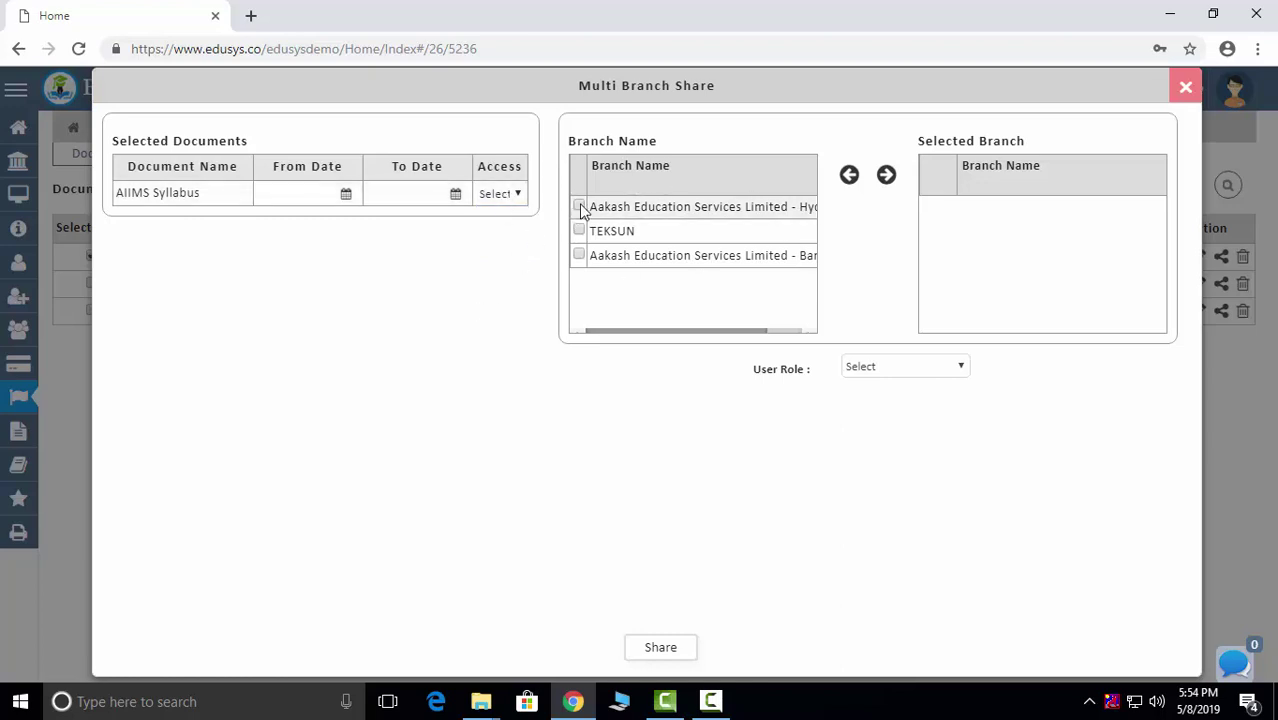
pyautogui.click(578, 230)
pyautogui.click(886, 176)
pyautogui.click(928, 205)
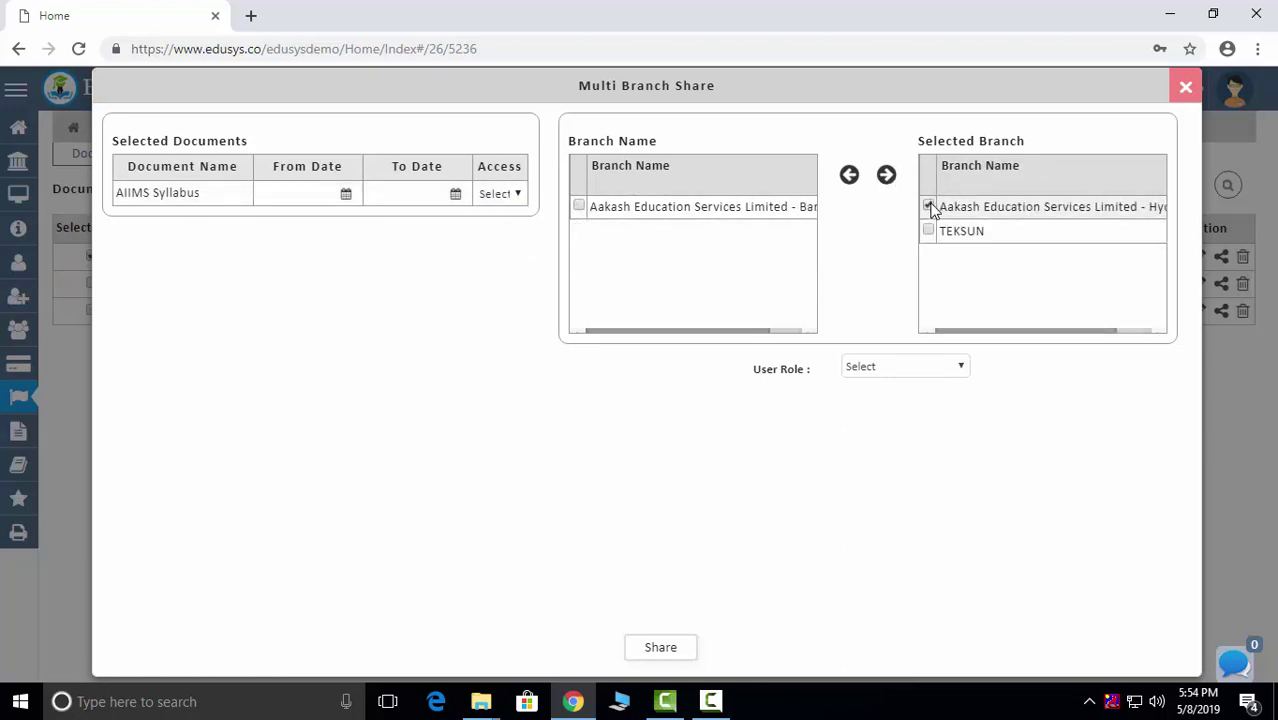
pyautogui.click(928, 230)
# - Set User Role to STAFF, select one department, and share the document
pyautogui.click(935, 368)
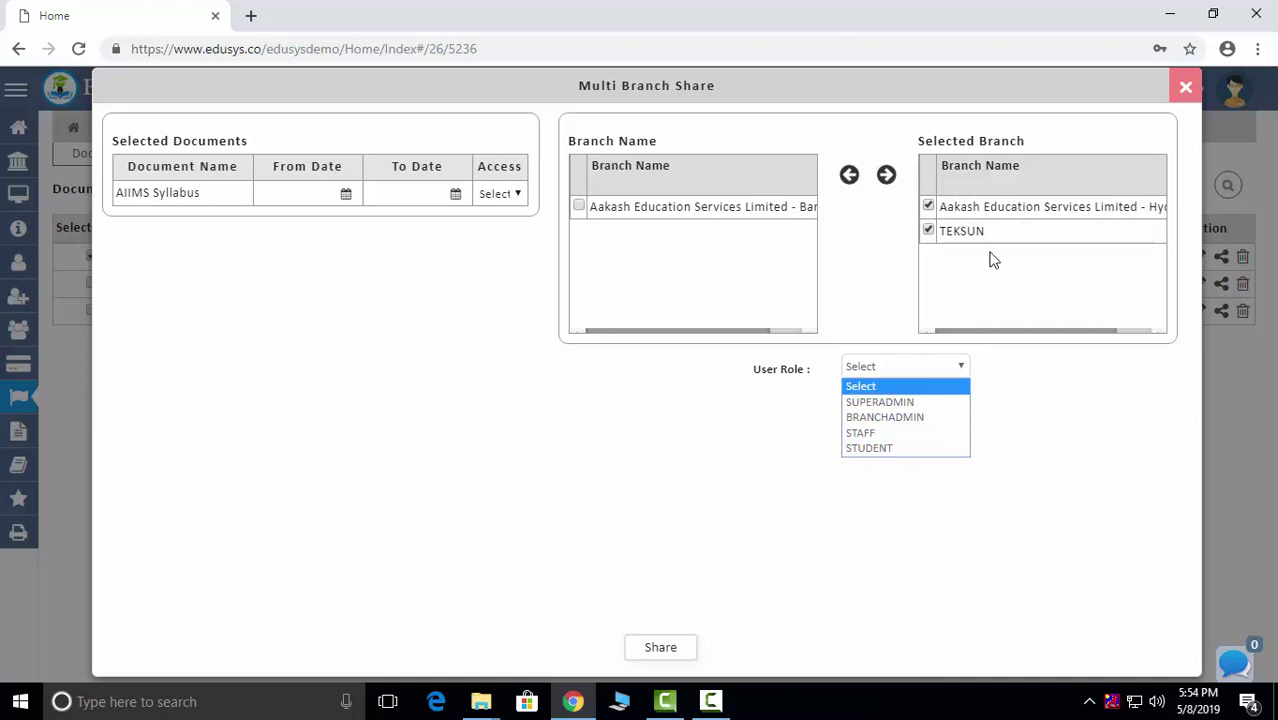
pyautogui.click(903, 433)
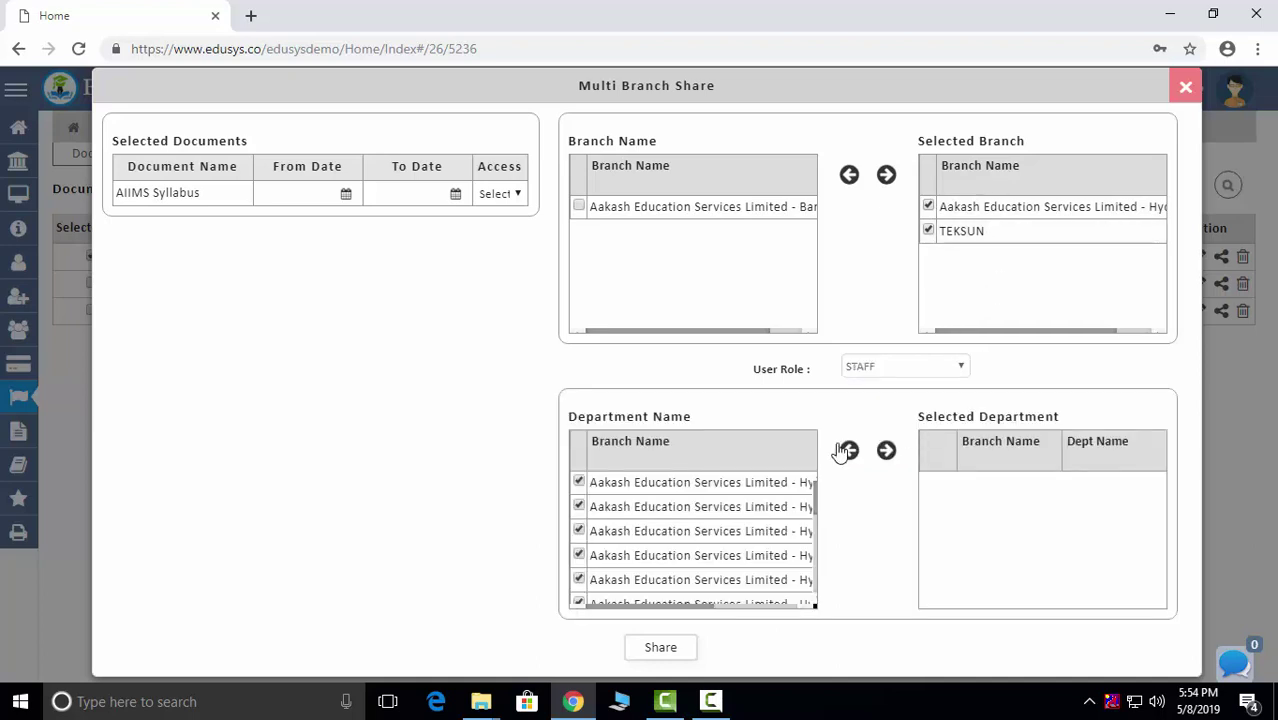
pyautogui.click(886, 450)
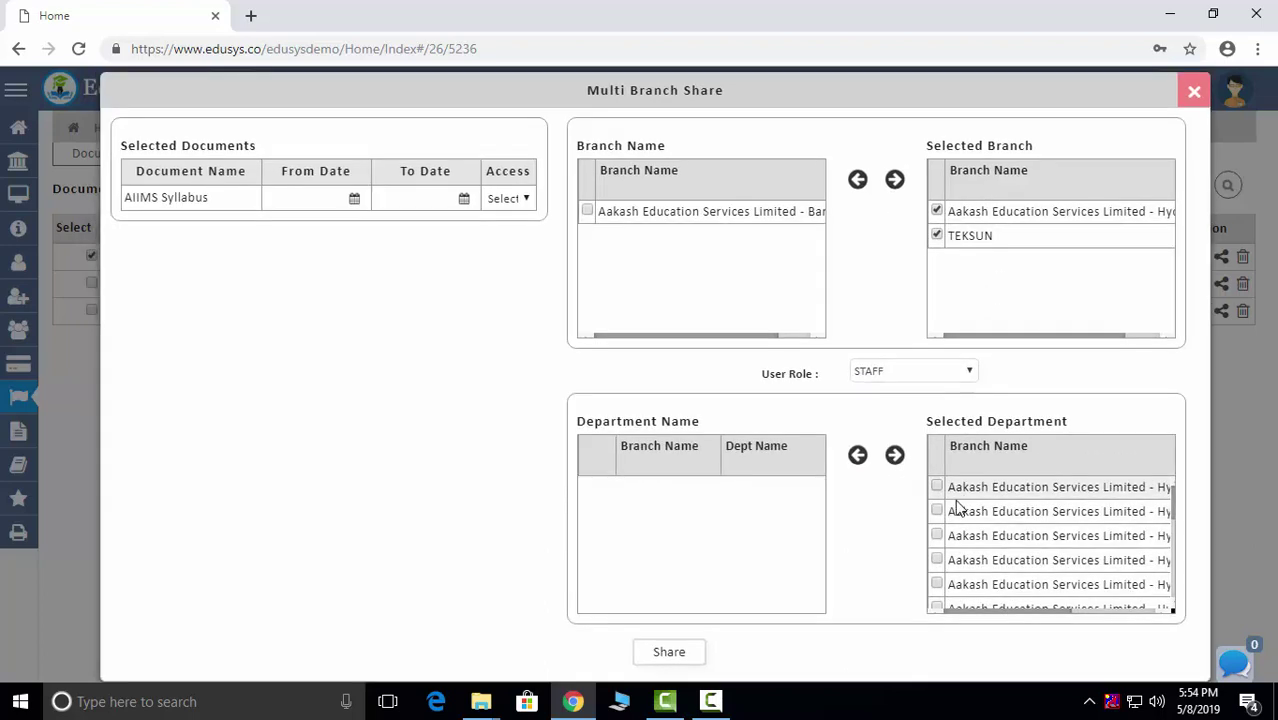
pyautogui.click(928, 505)
pyautogui.click(667, 654)
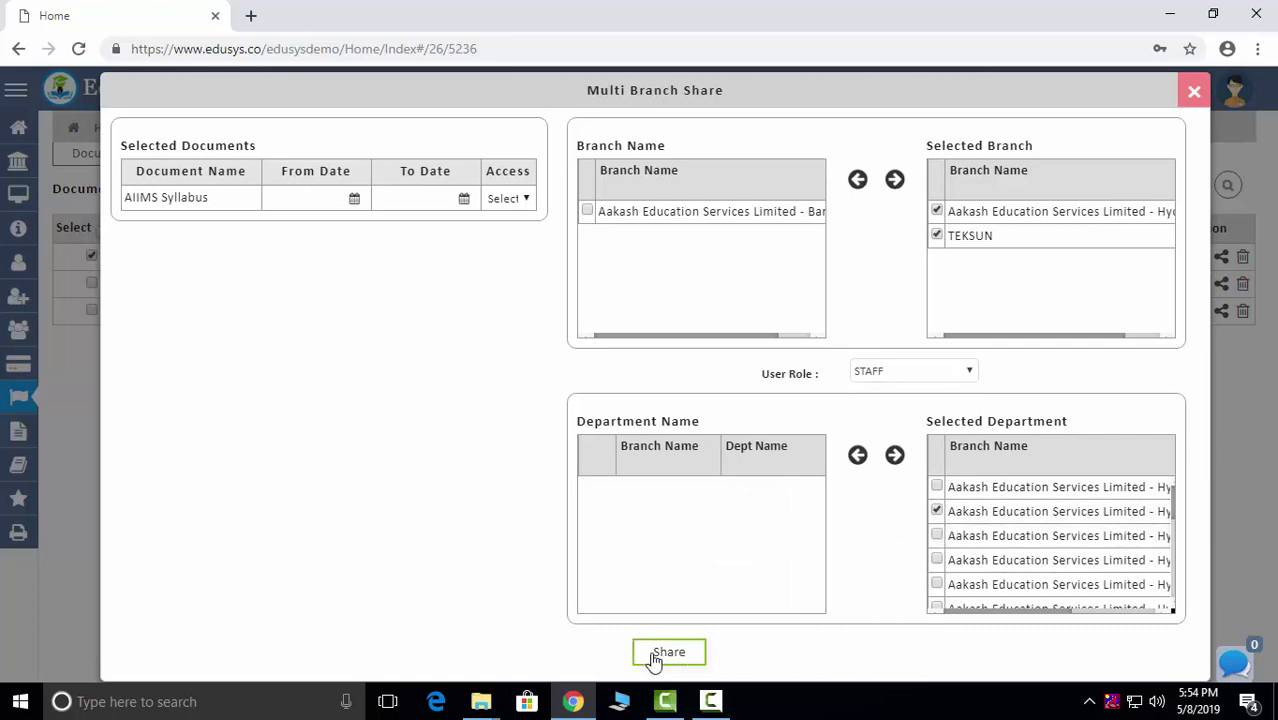
pyautogui.click(1190, 90)
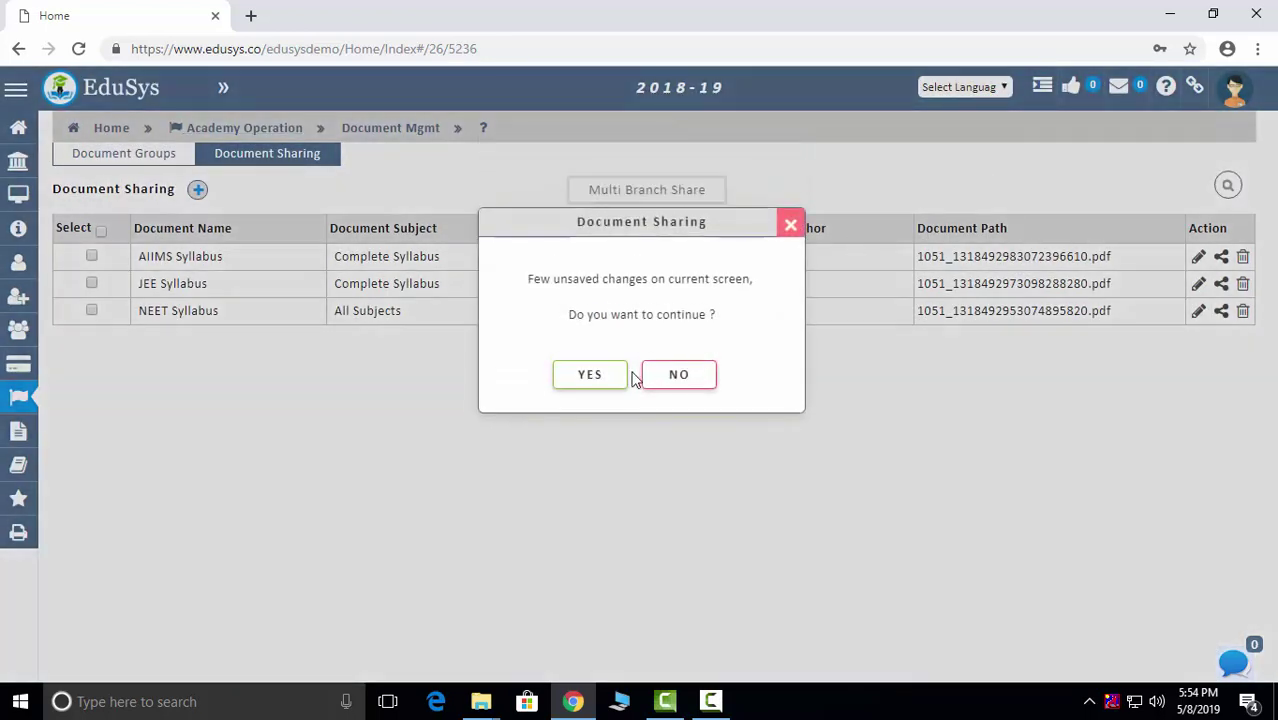
# - Leave Document Sharing, open Inventory Mgmt, and add an empty Inventory Lab row
pyautogui.click(620, 375)
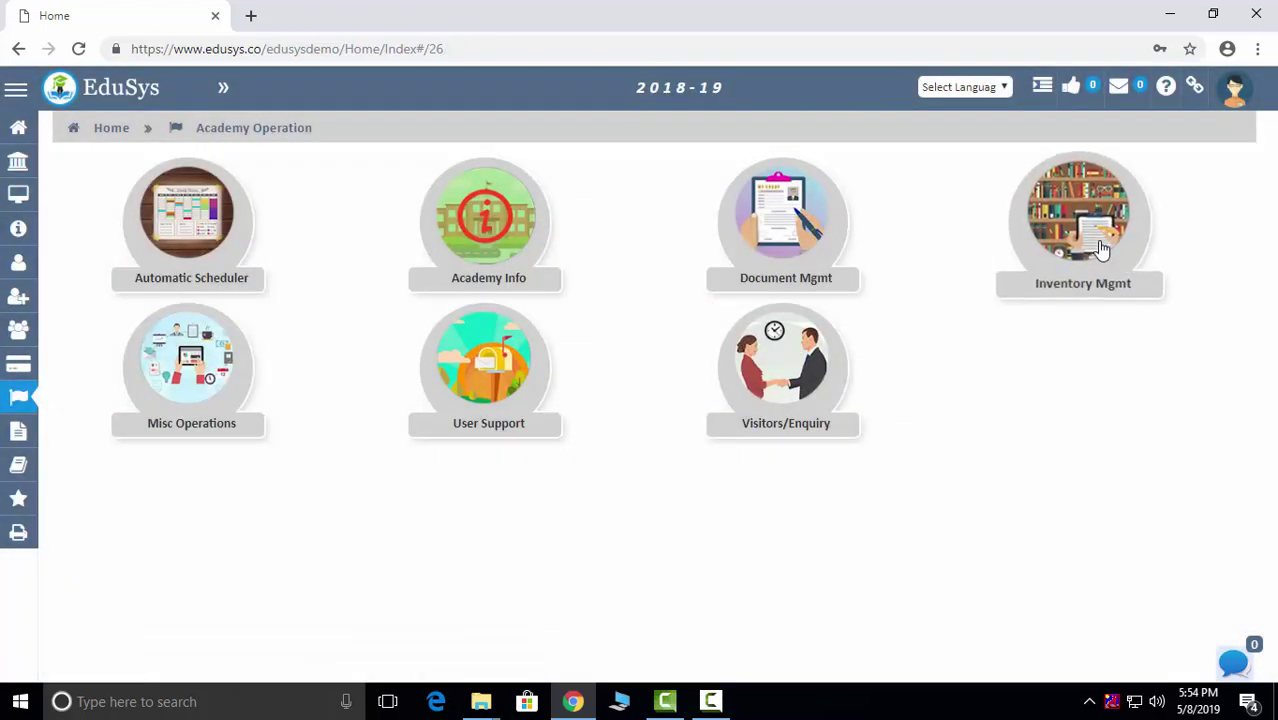
pyautogui.click(1092, 246)
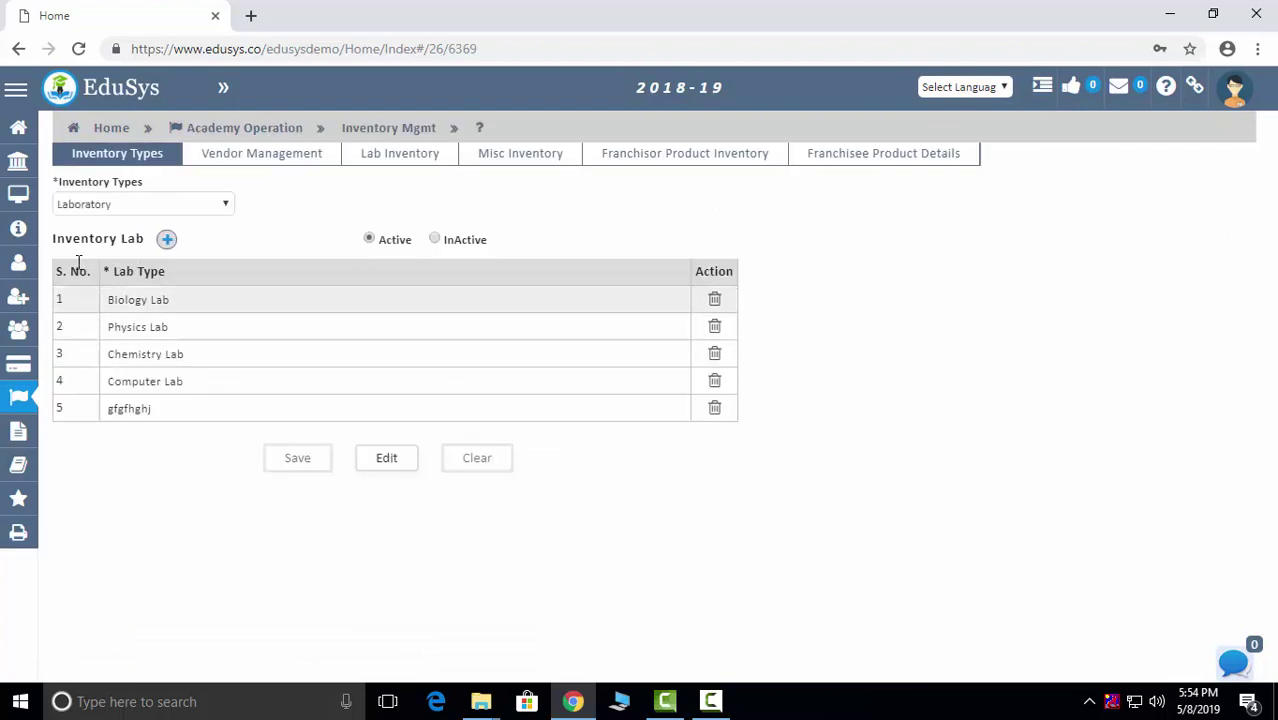
pyautogui.click(166, 242)
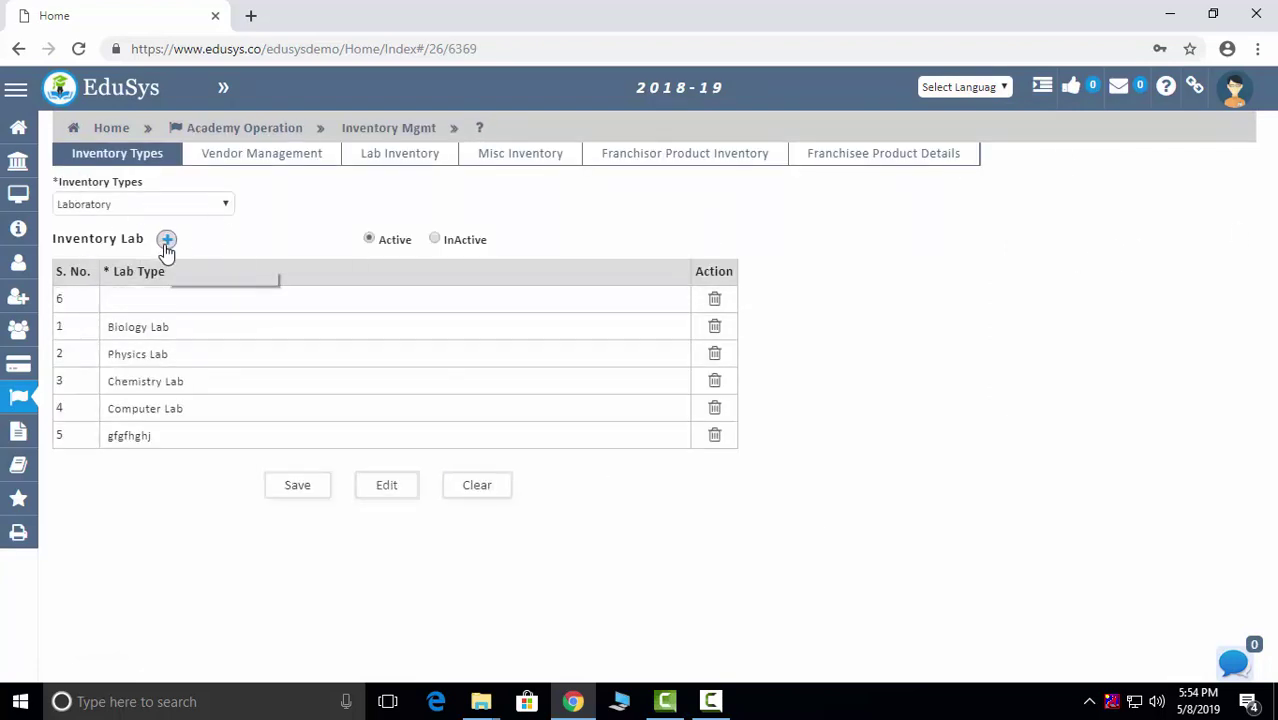
# - Browse the Vendor Management, Misc Inventory, Franchisor Product Inventory and Franchisee Product Details tabs
pyautogui.click(232, 162)
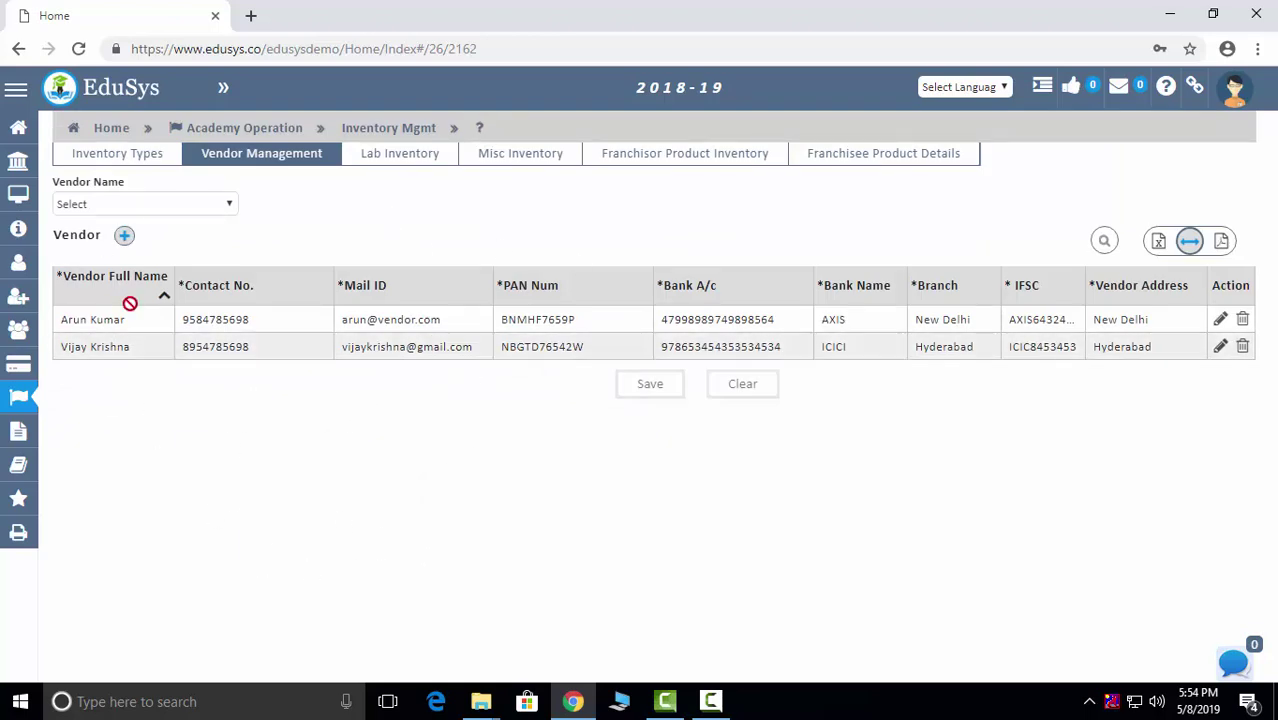
pyautogui.click(494, 156)
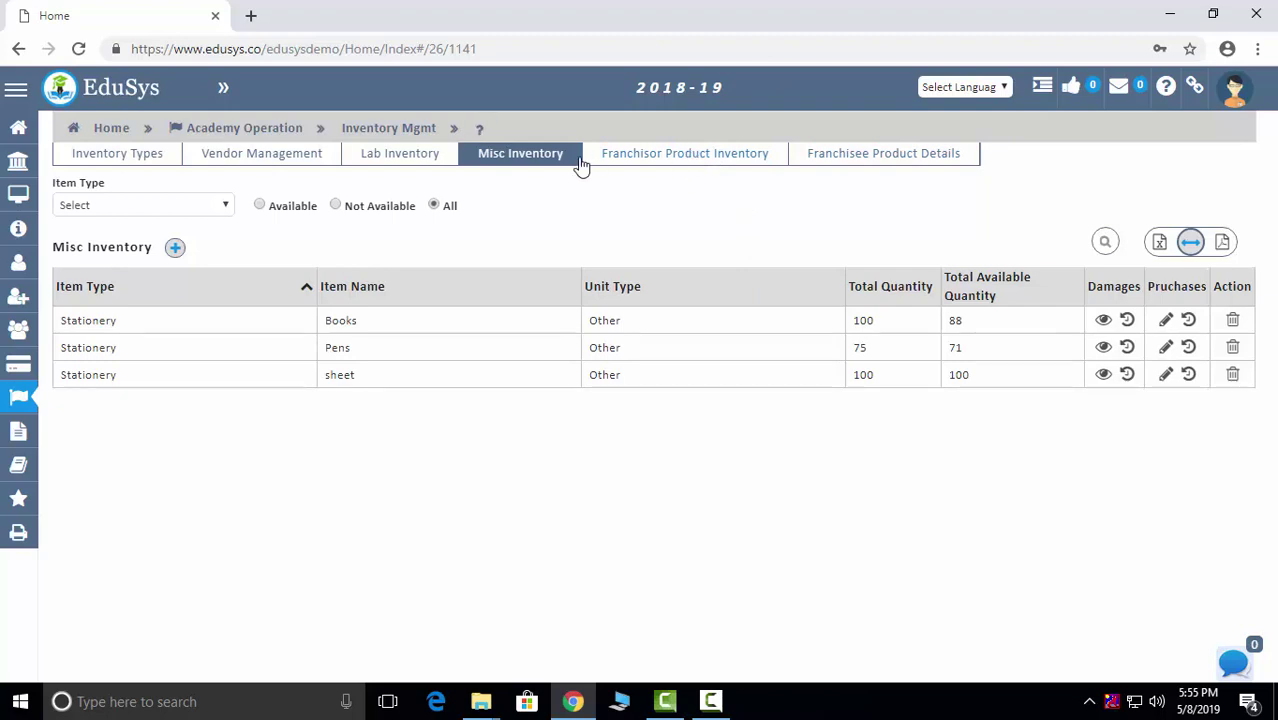
pyautogui.click(713, 163)
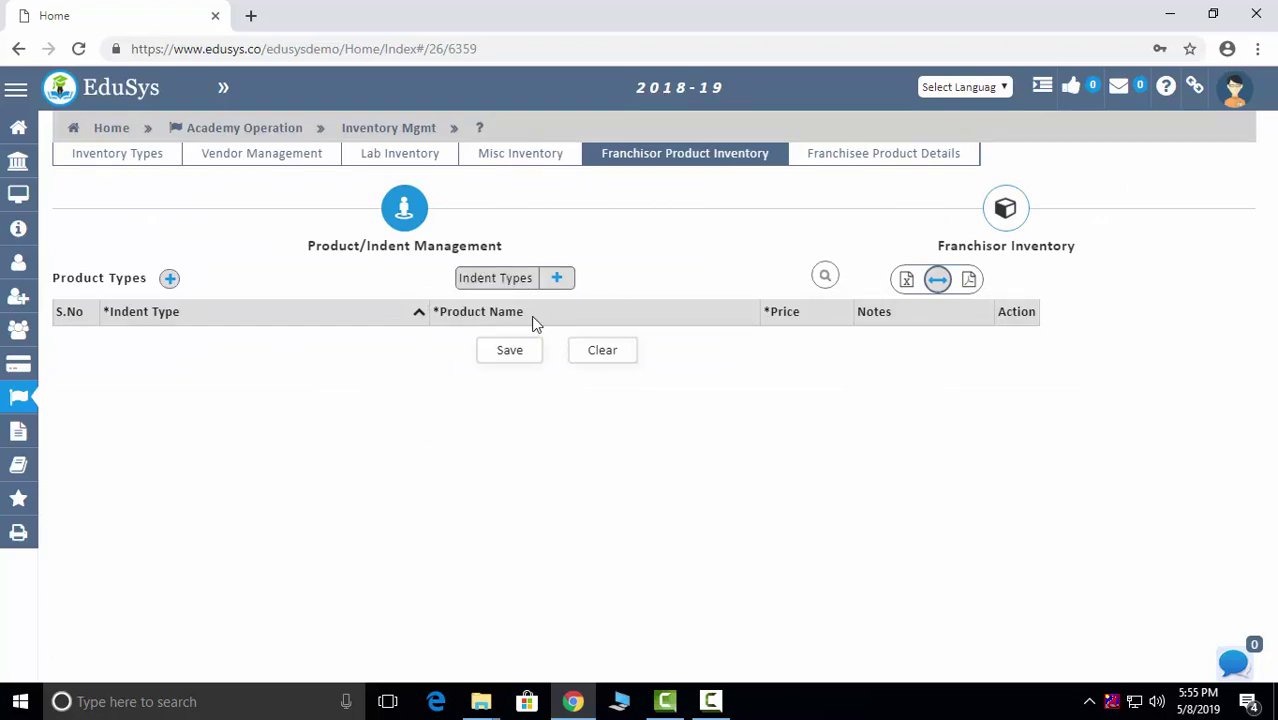
pyautogui.click(1003, 218)
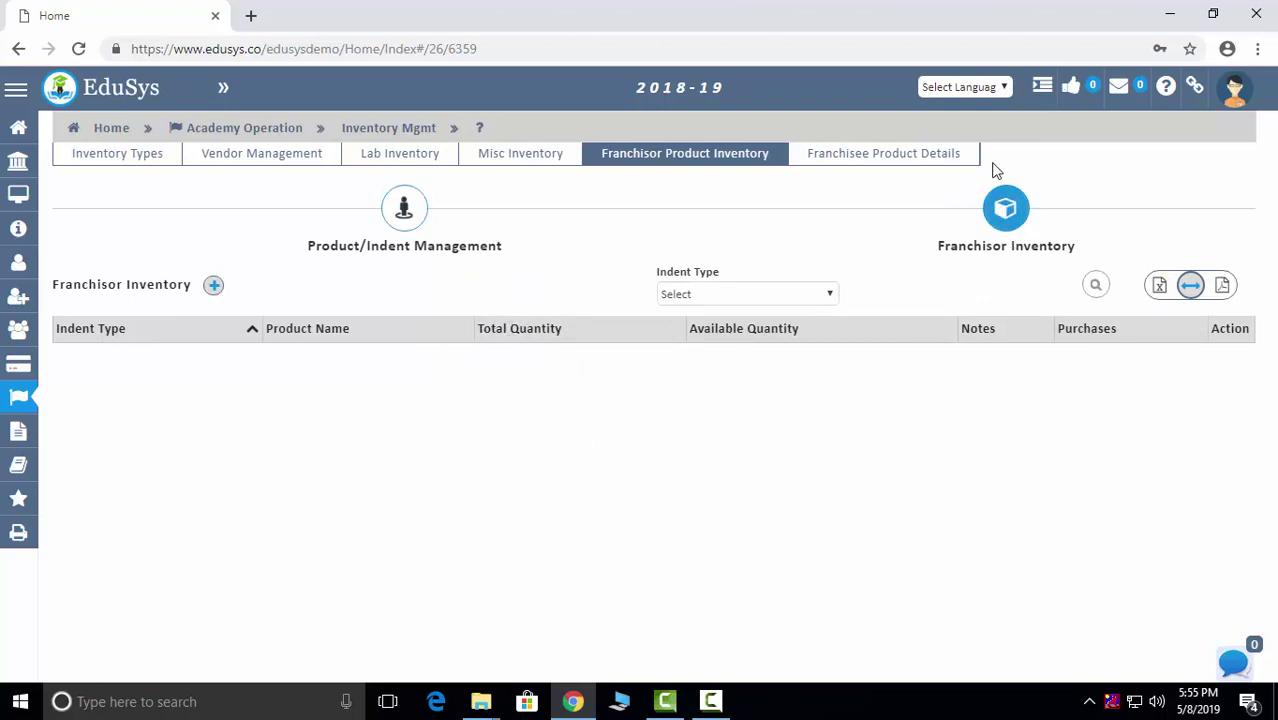
pyautogui.click(856, 162)
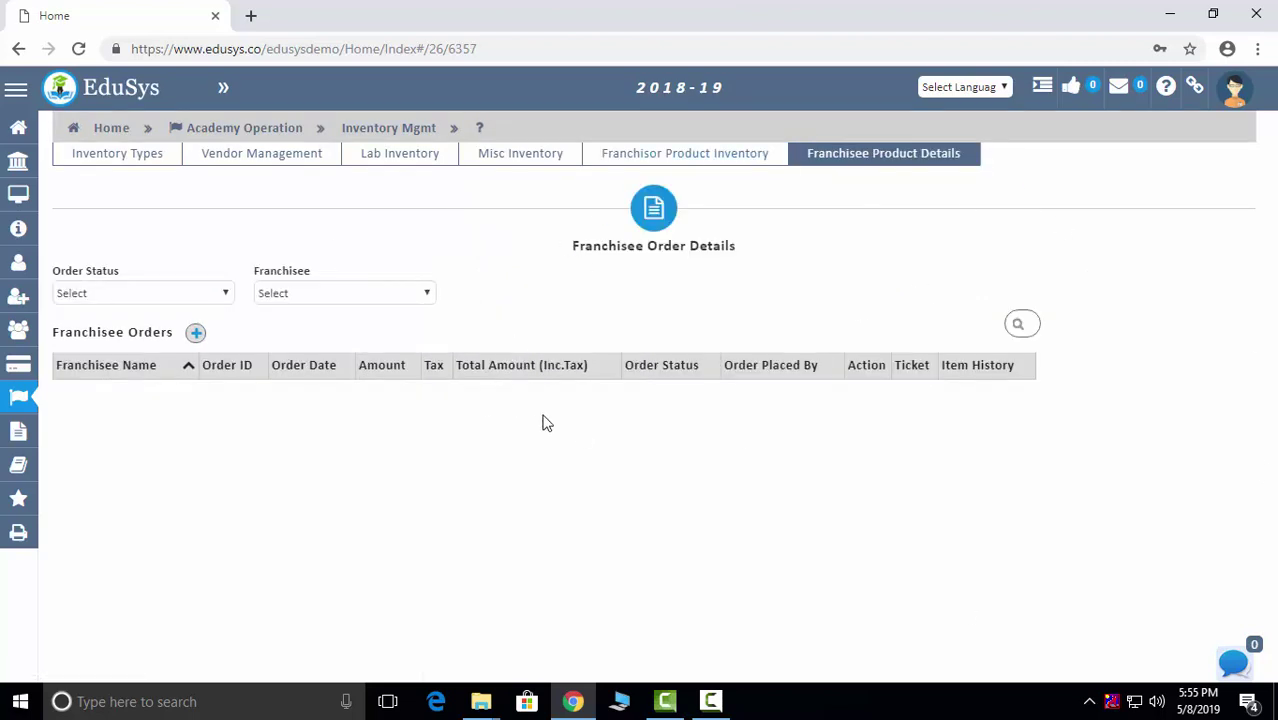